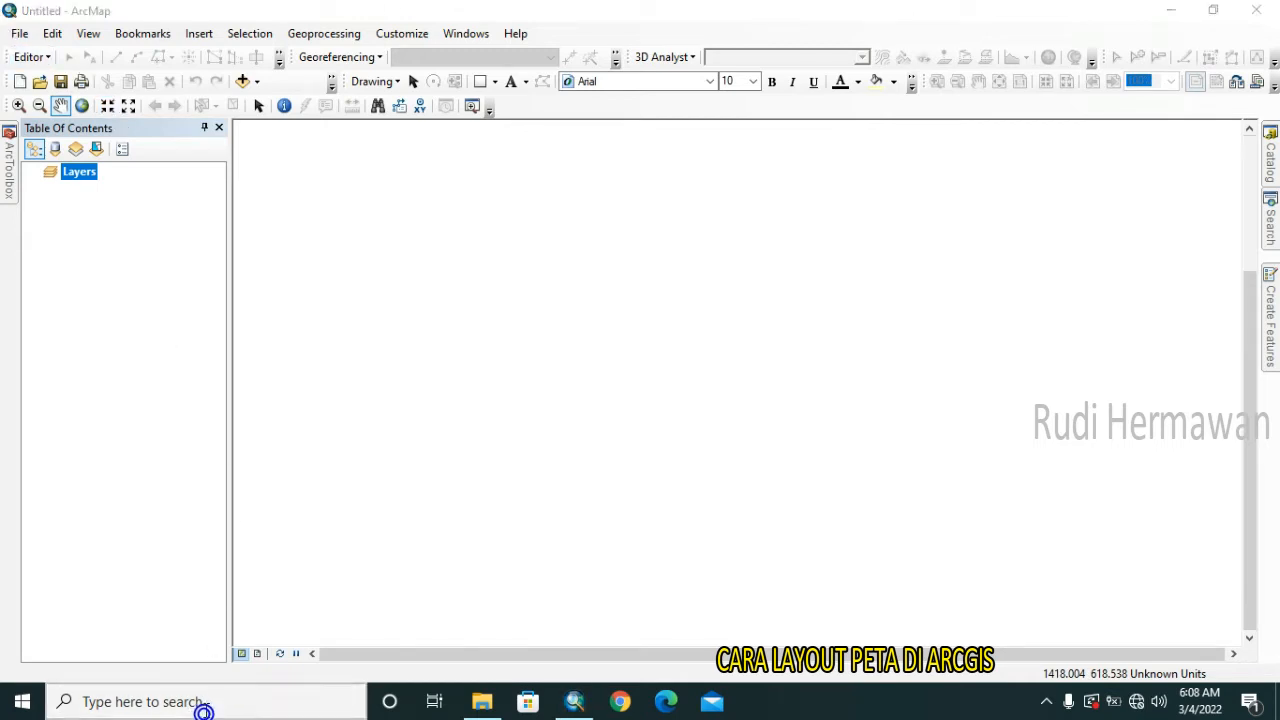
pyautogui.click(163, 708)
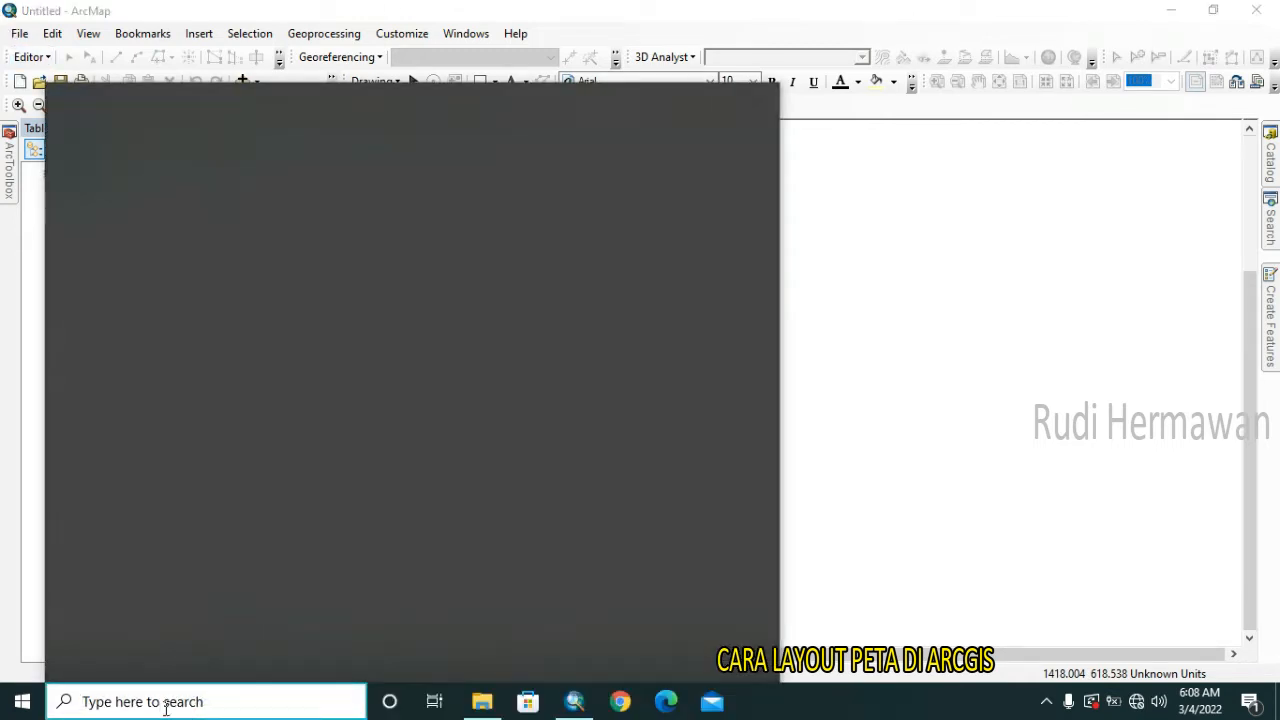
pyautogui.write('arc')
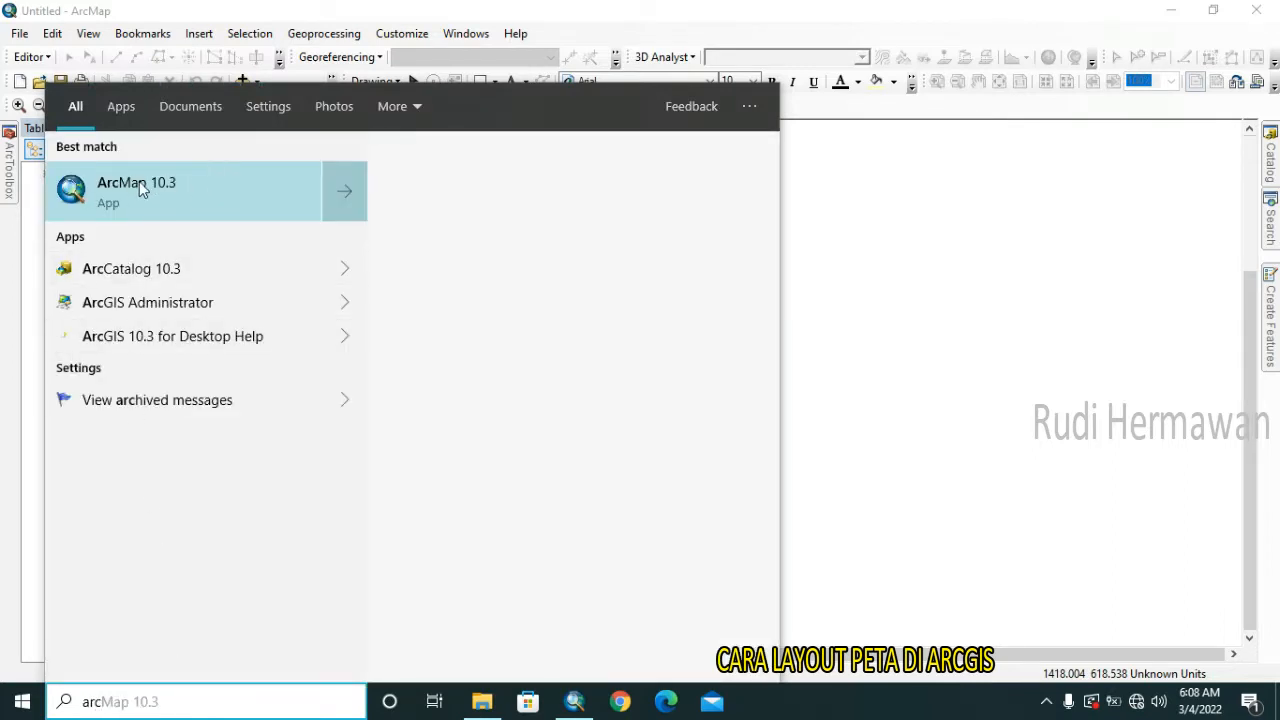
pyautogui.click(1011, 206)
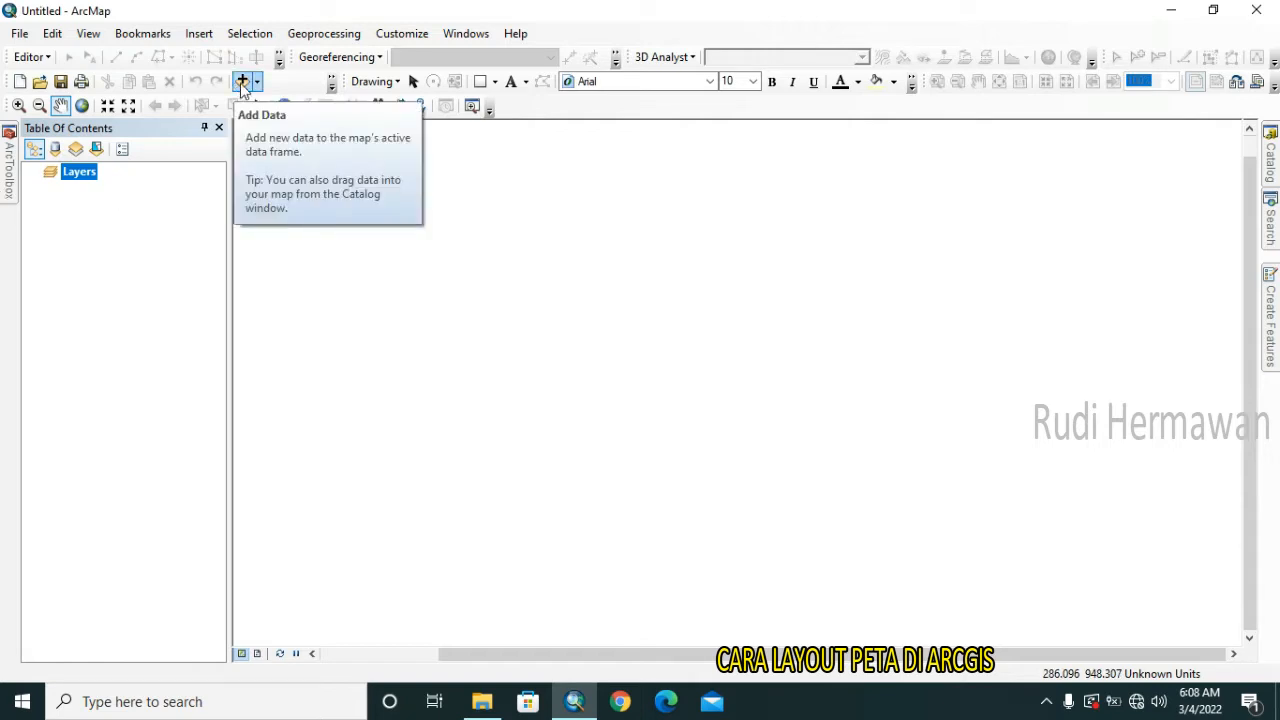
# Start adding data to the Layers data frame and browse to the map folder whose name begins with "2022 bln 2 21".
pyautogui.rightClick(69, 177)
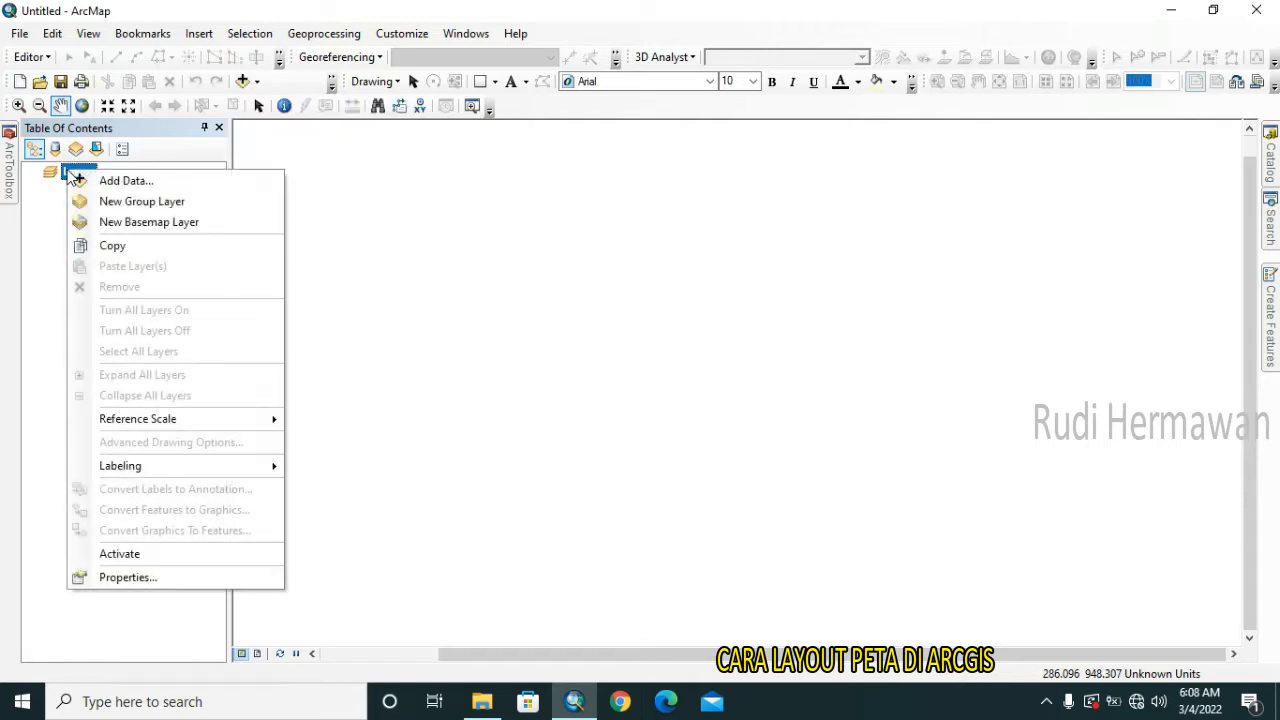
pyautogui.click(126, 182)
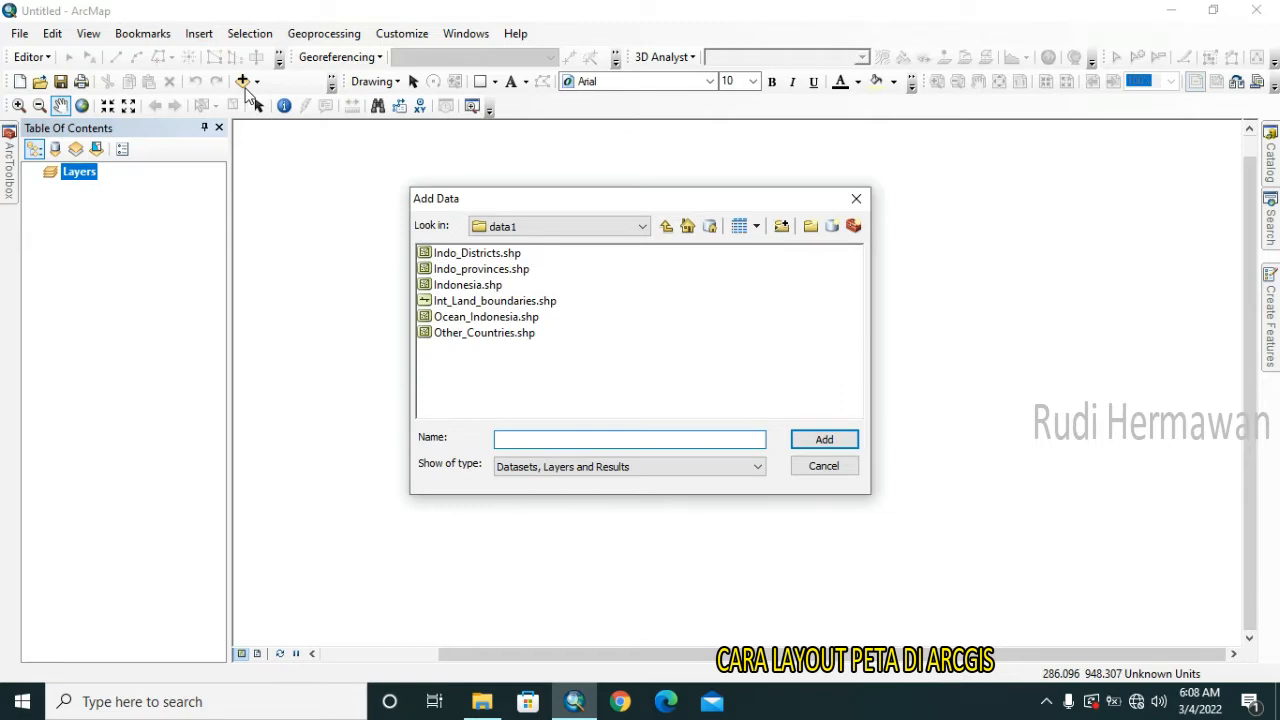
pyautogui.click(665, 226)
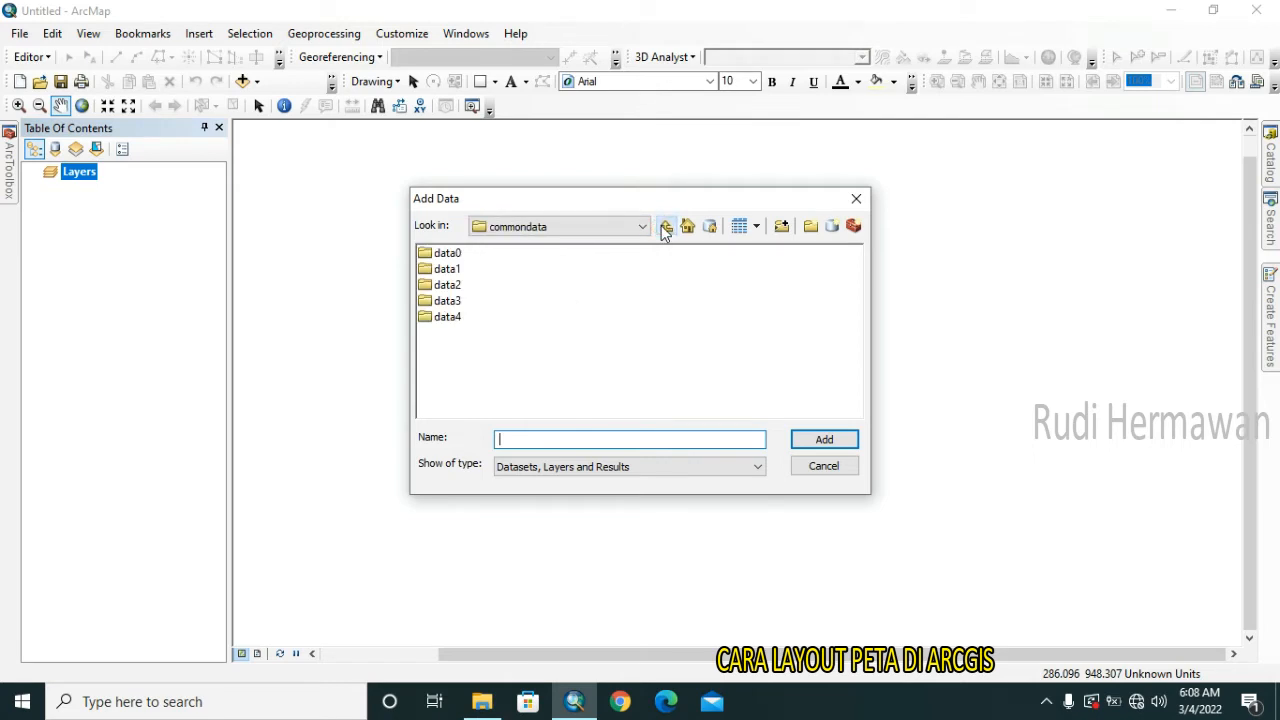
pyautogui.click(663, 226)
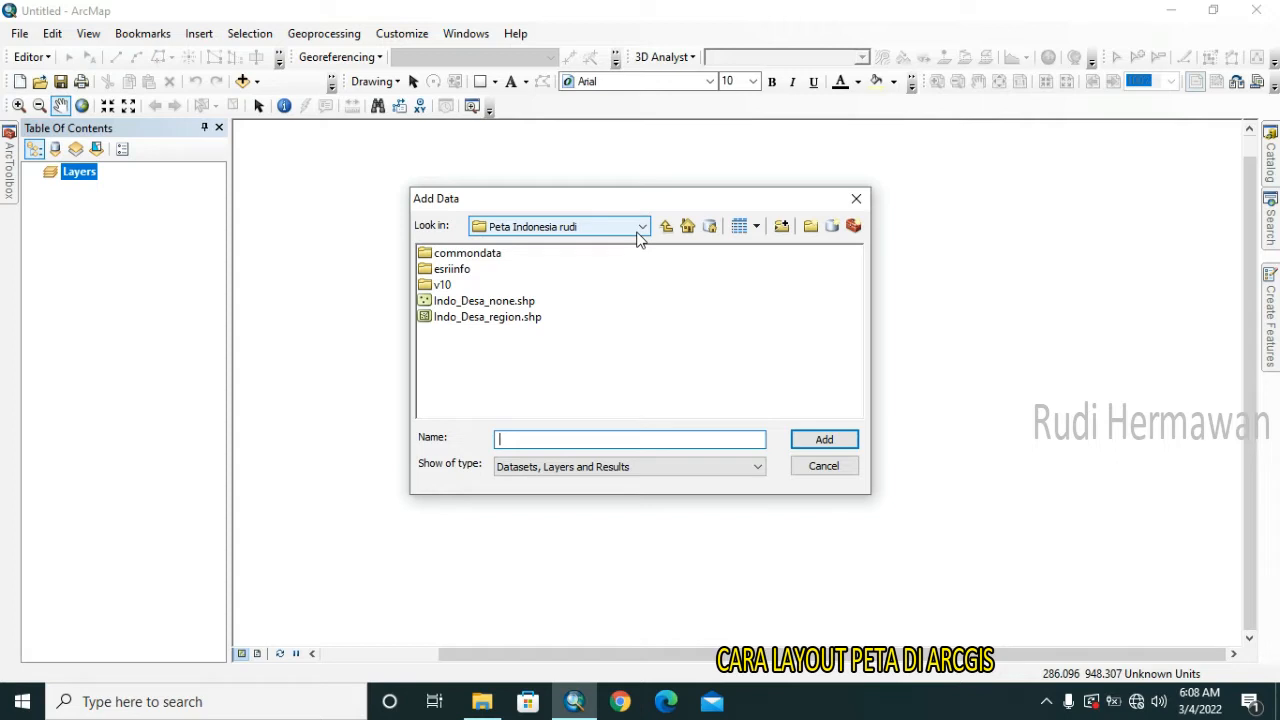
pyautogui.click(664, 227)
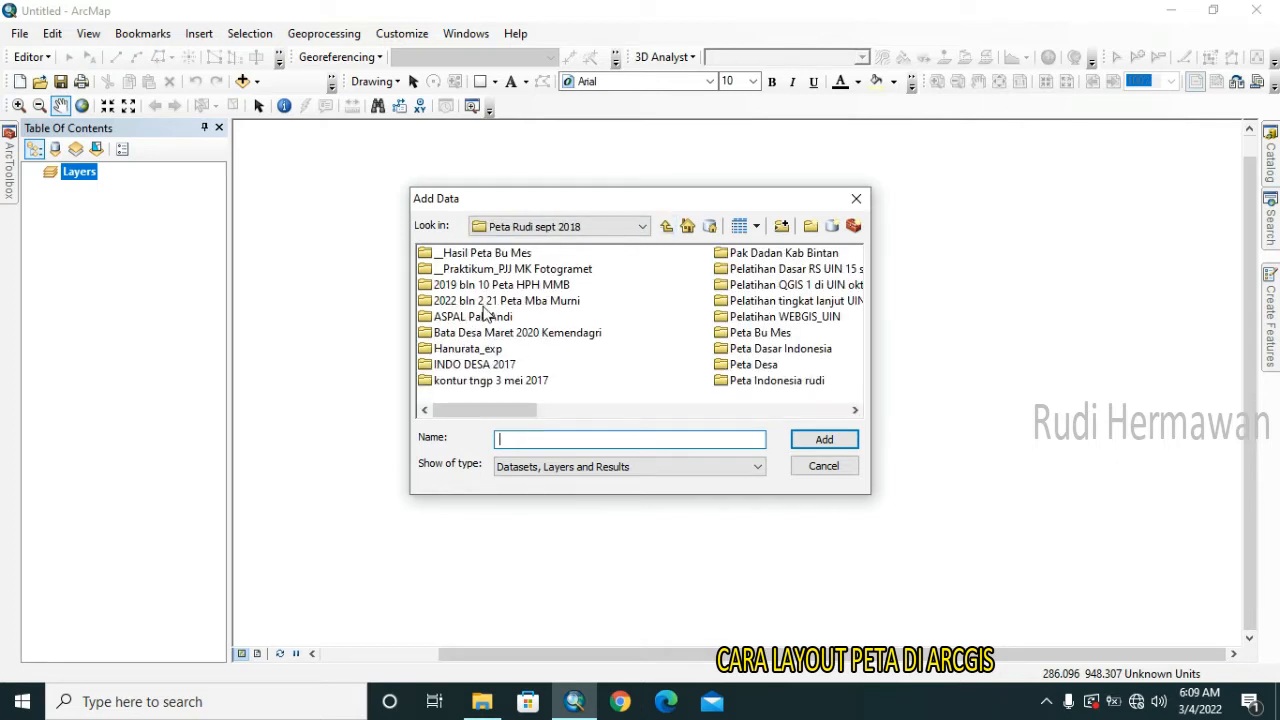
pyautogui.doubleClick(494, 302)
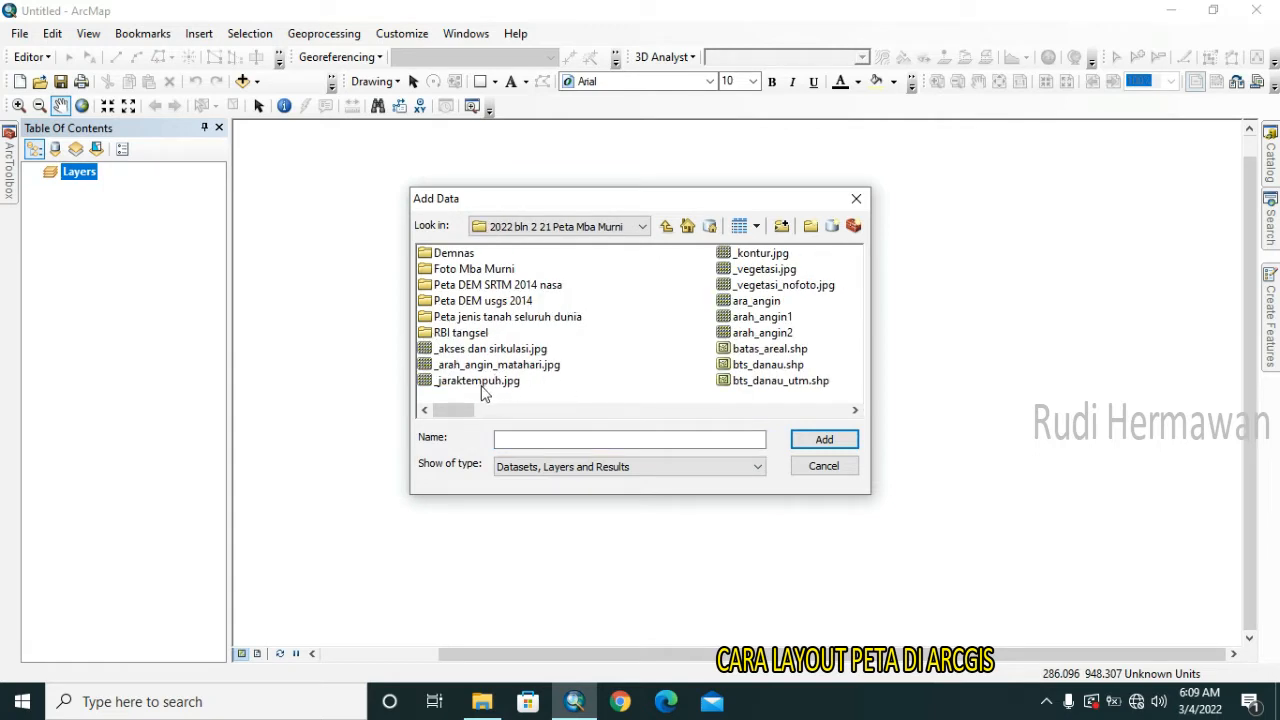
# Add the village boundary shapefile ADMINISTRASIDESA_AR_25K.shp from the RBI tangsel folder to the map.
pyautogui.click(766, 366)
pyautogui.click(855, 410)
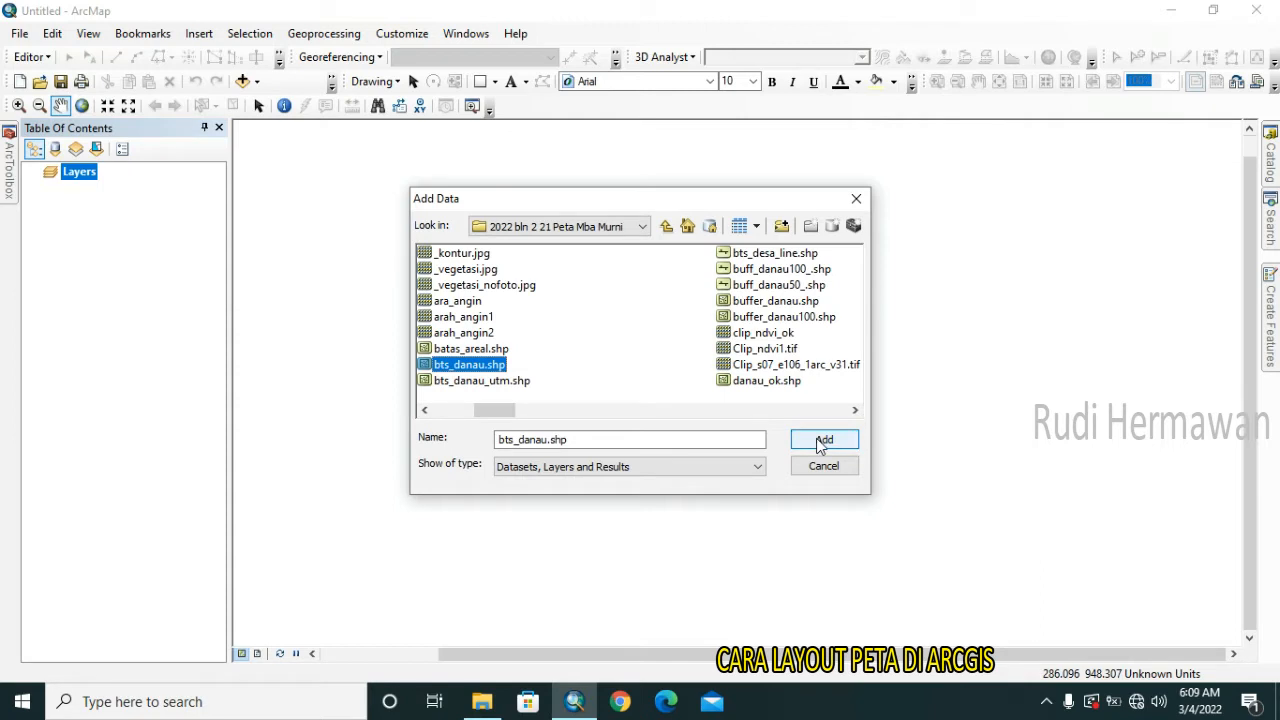
pyautogui.click(426, 411)
pyautogui.doubleClick(460, 332)
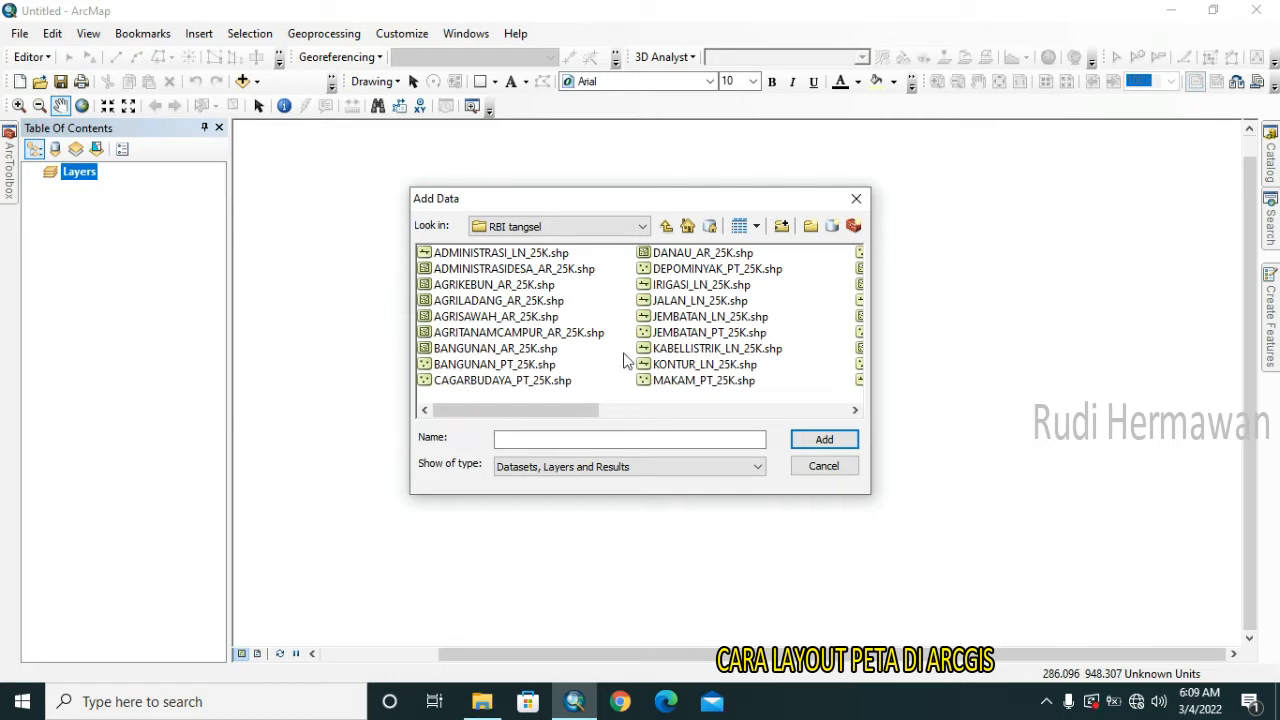
pyautogui.click(470, 270)
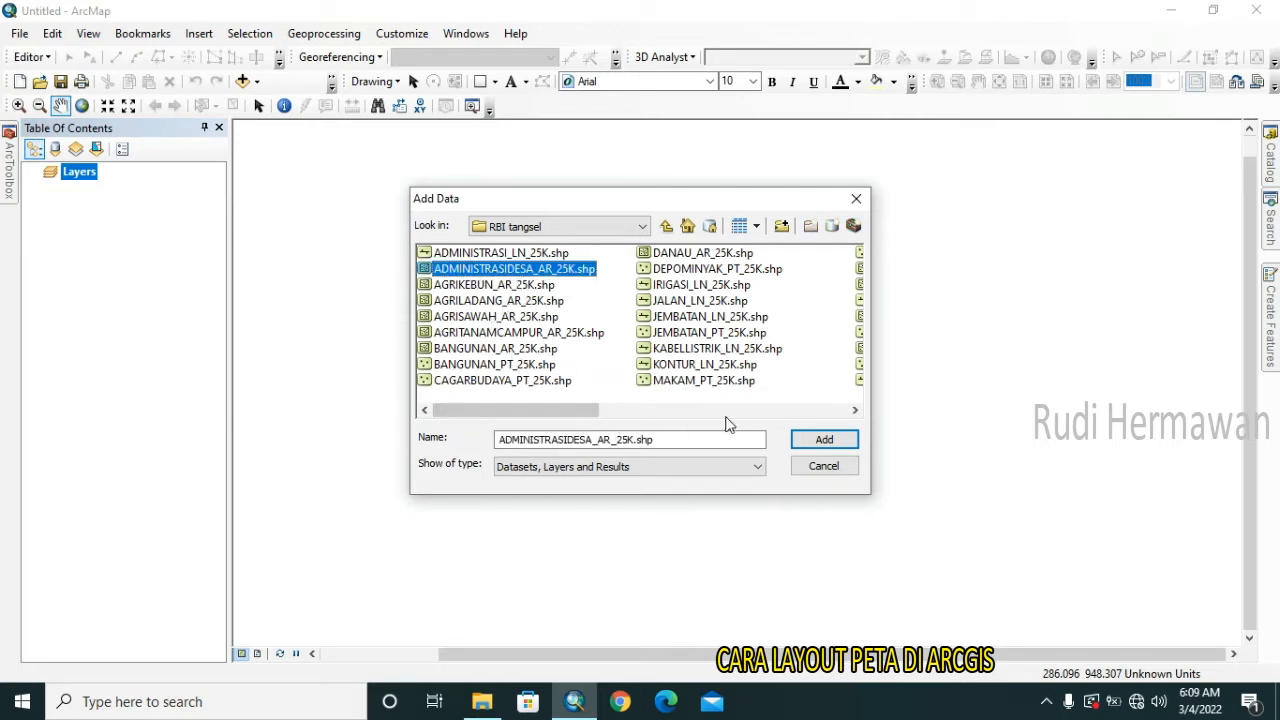
pyautogui.click(823, 440)
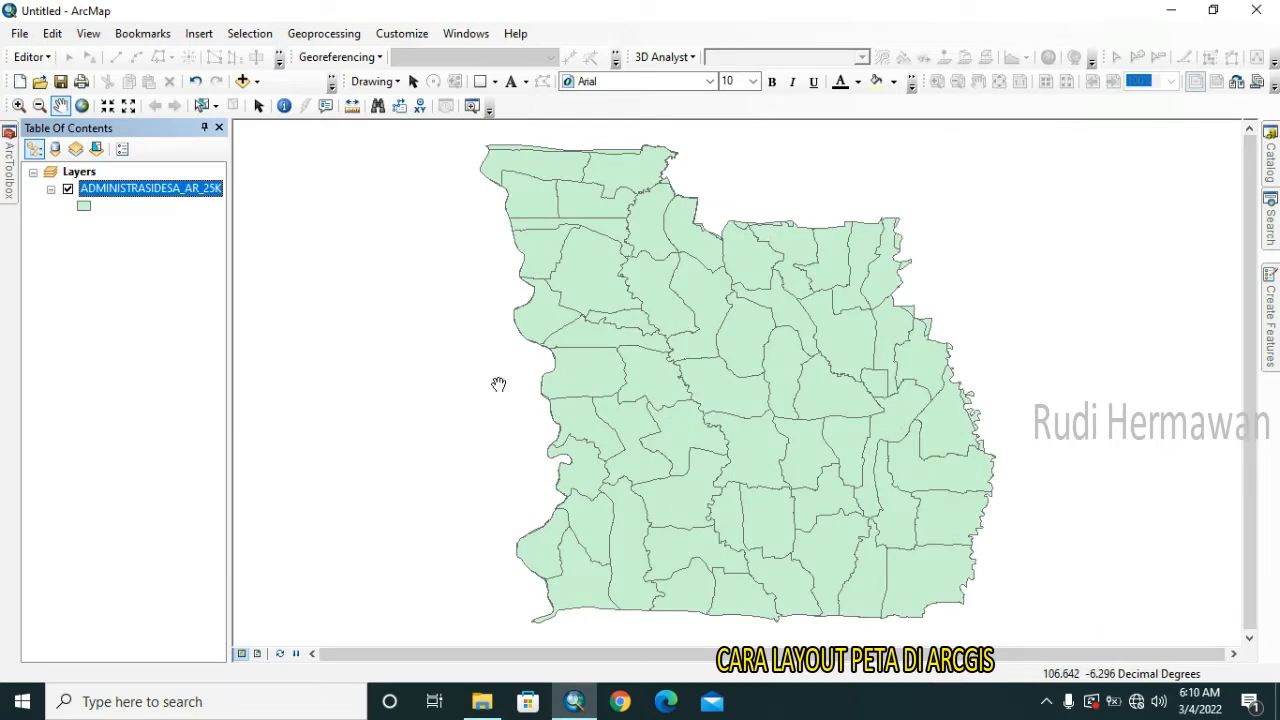
pyautogui.rightClick(86, 174)
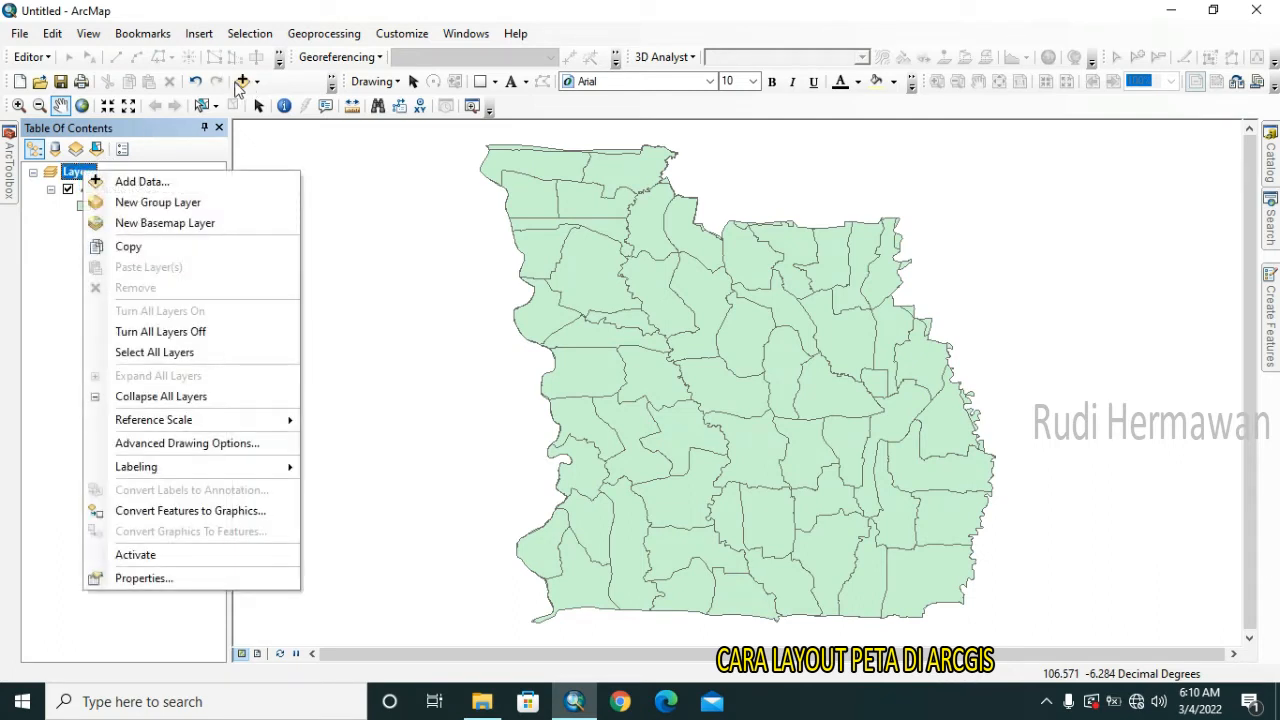
pyautogui.click(68, 189)
pyautogui.click(68, 189)
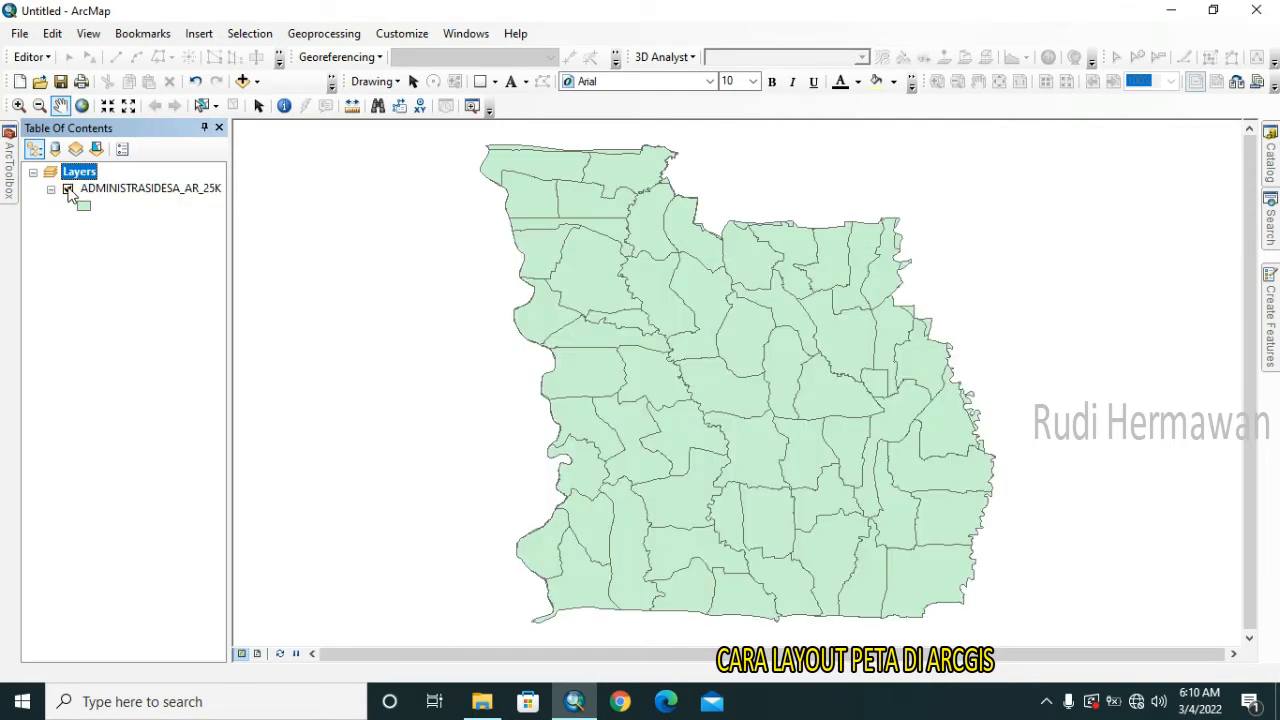
pyautogui.click(134, 194)
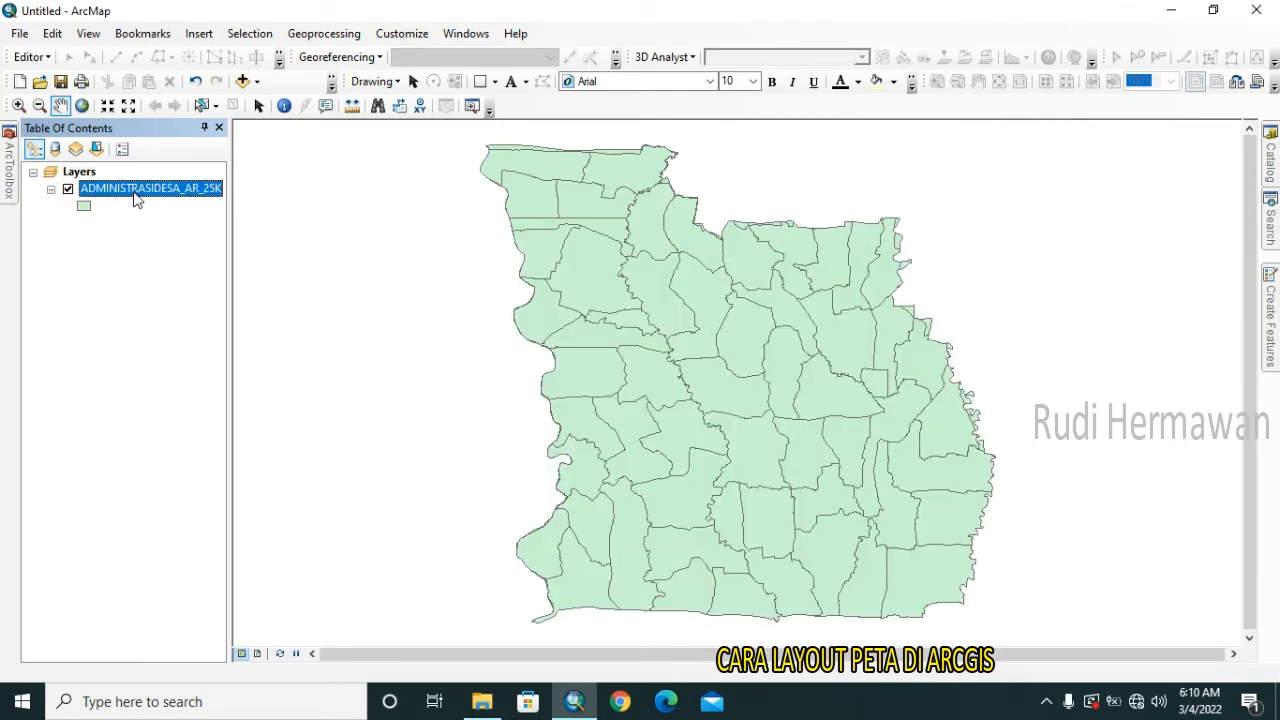
pyautogui.rightClick(137, 199)
pyautogui.click(124, 172)
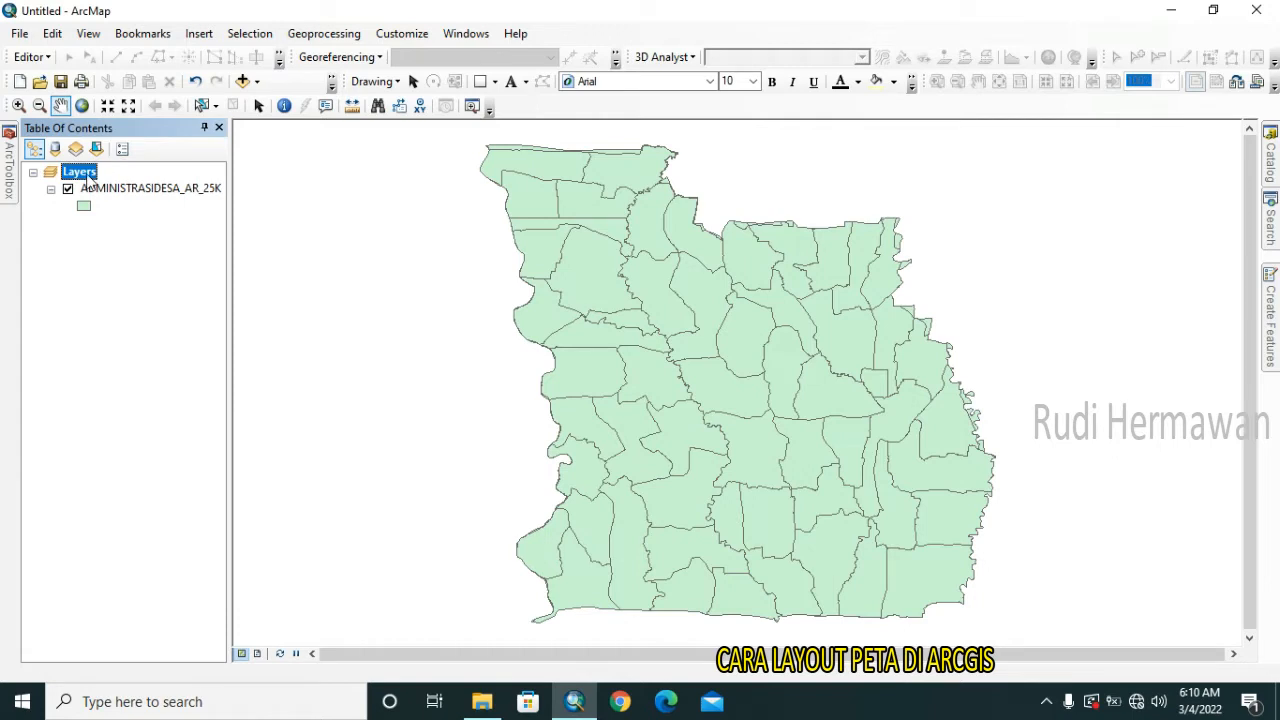
pyautogui.rightClick(89, 180)
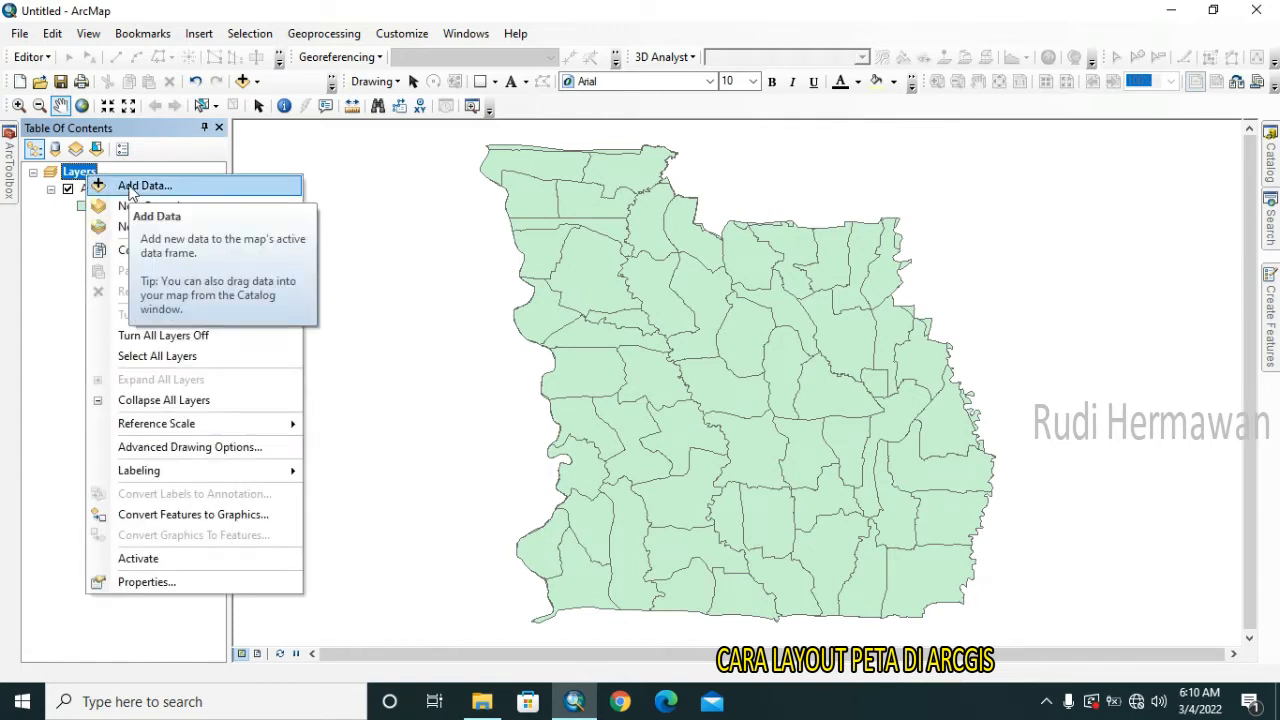
# Examine the area, line and point shapefiles available to add from the RBI tangsel folder.
pyautogui.click(242, 81)
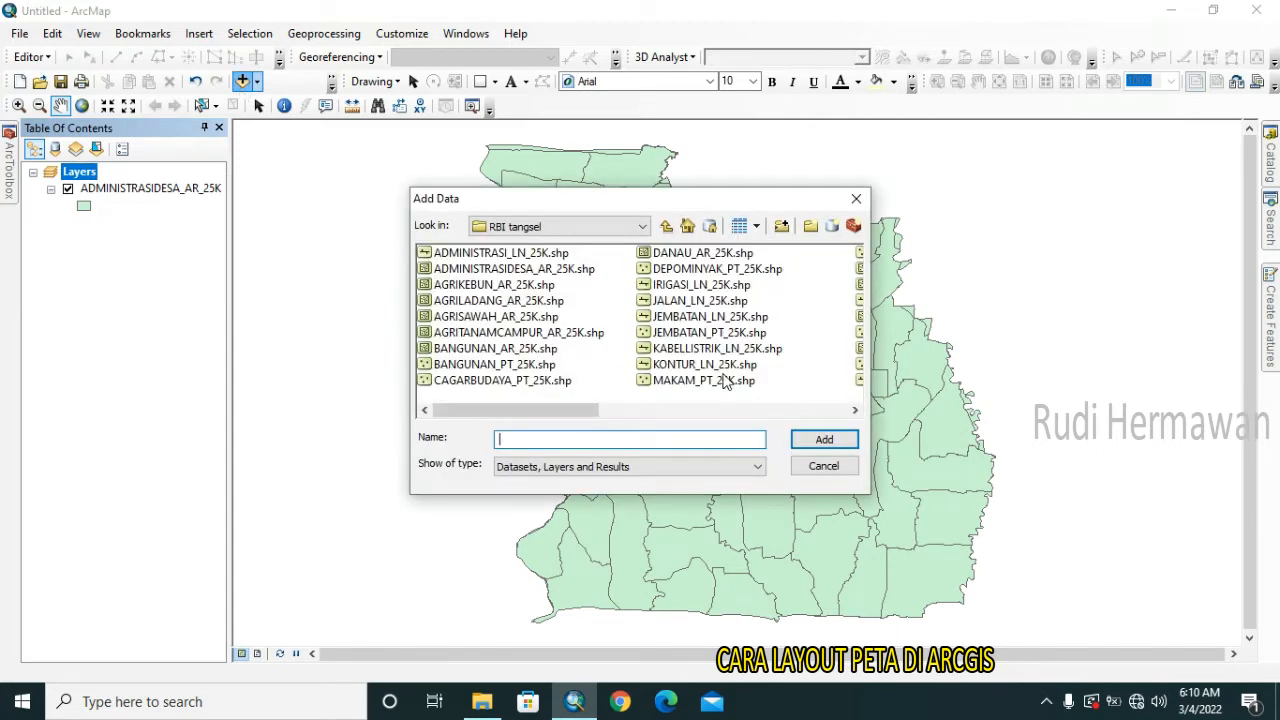
pyautogui.click(700, 305)
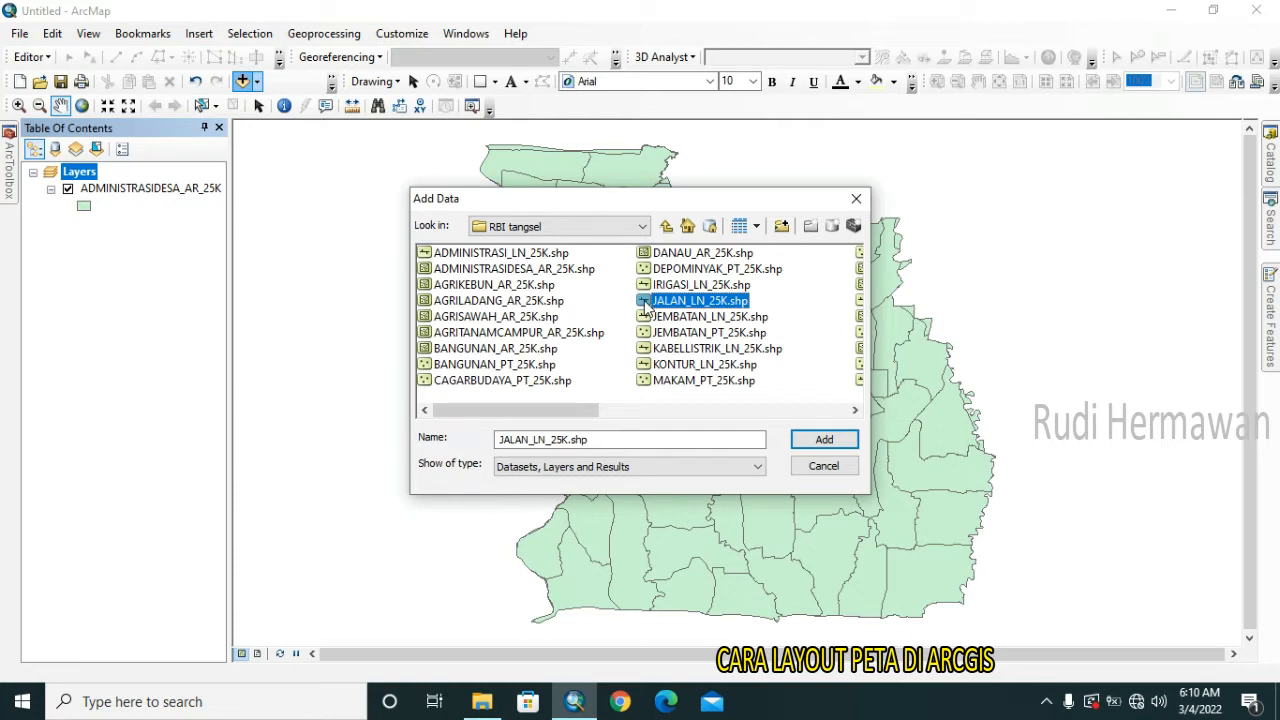
pyautogui.click(652, 257)
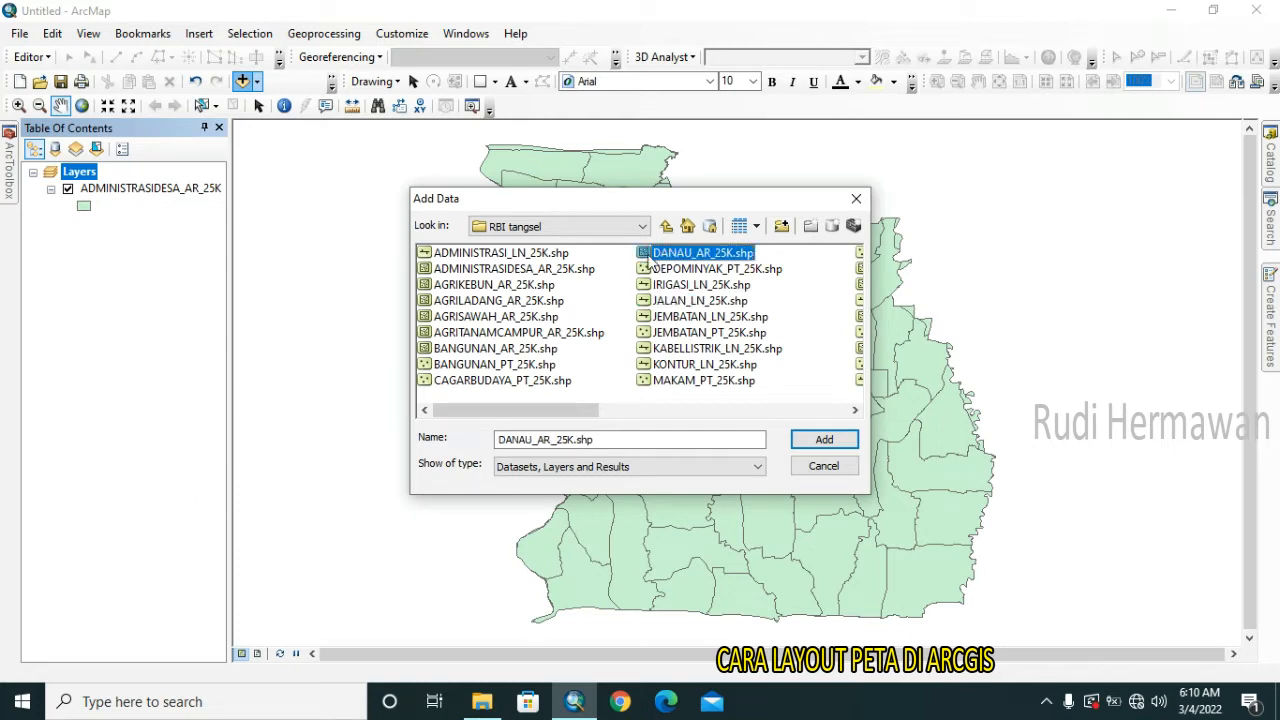
pyautogui.click(424, 286)
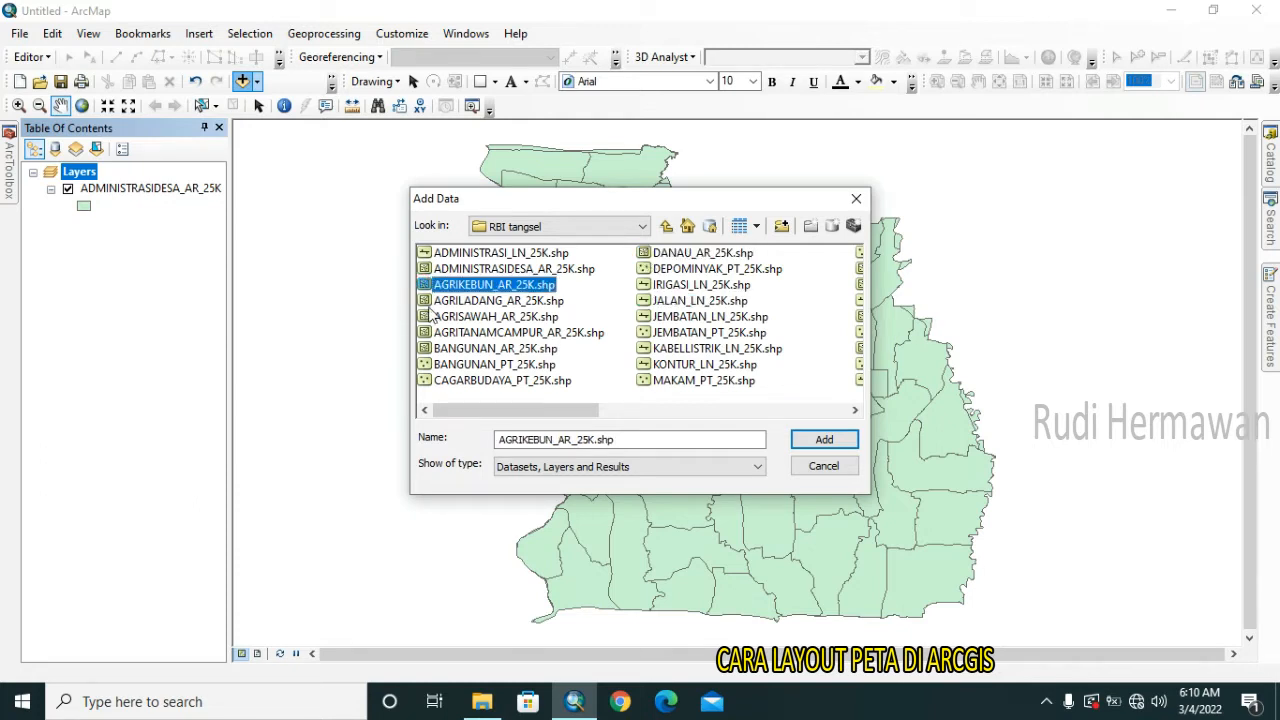
pyautogui.click(428, 301)
pyautogui.click(450, 255)
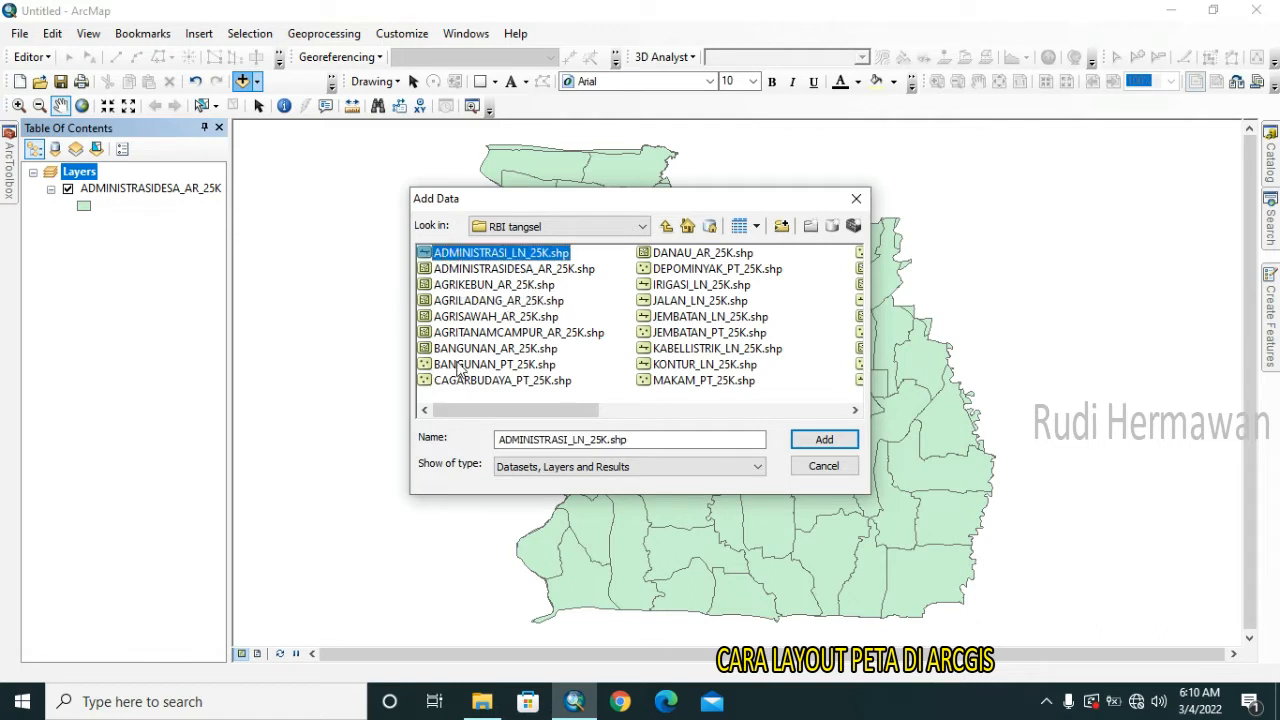
pyautogui.click(457, 365)
pyautogui.click(490, 383)
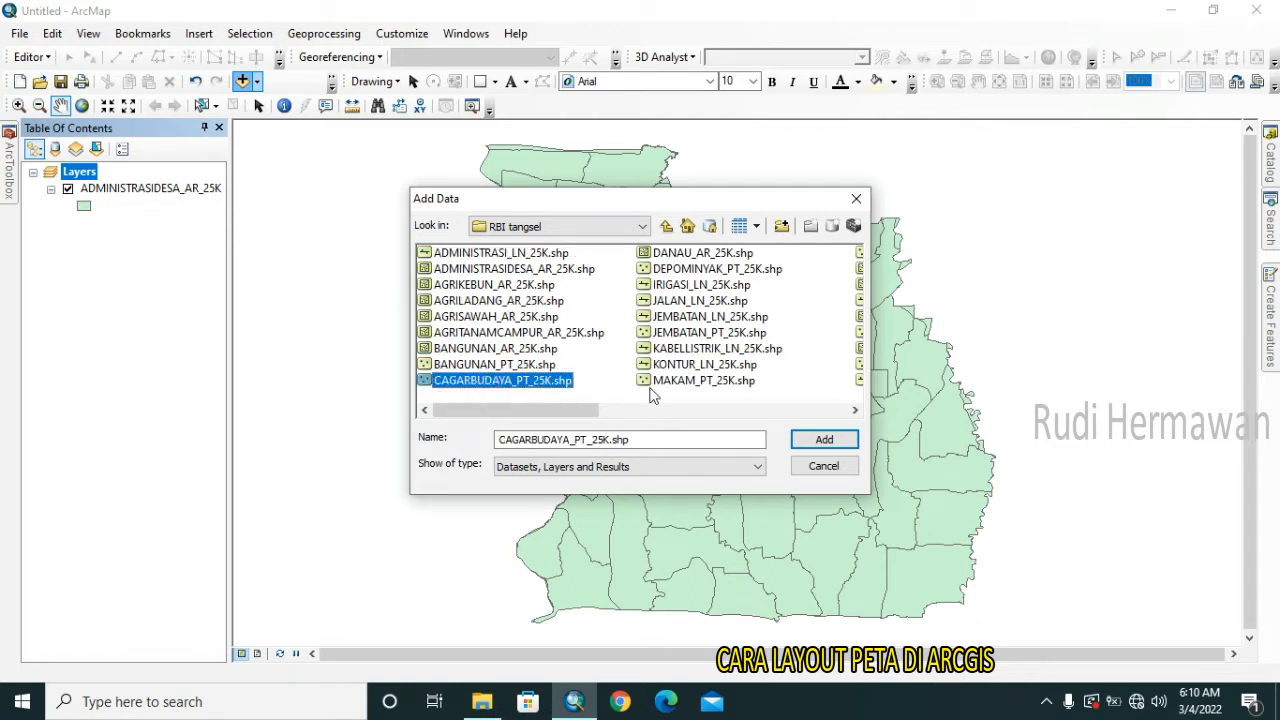
pyautogui.click(683, 381)
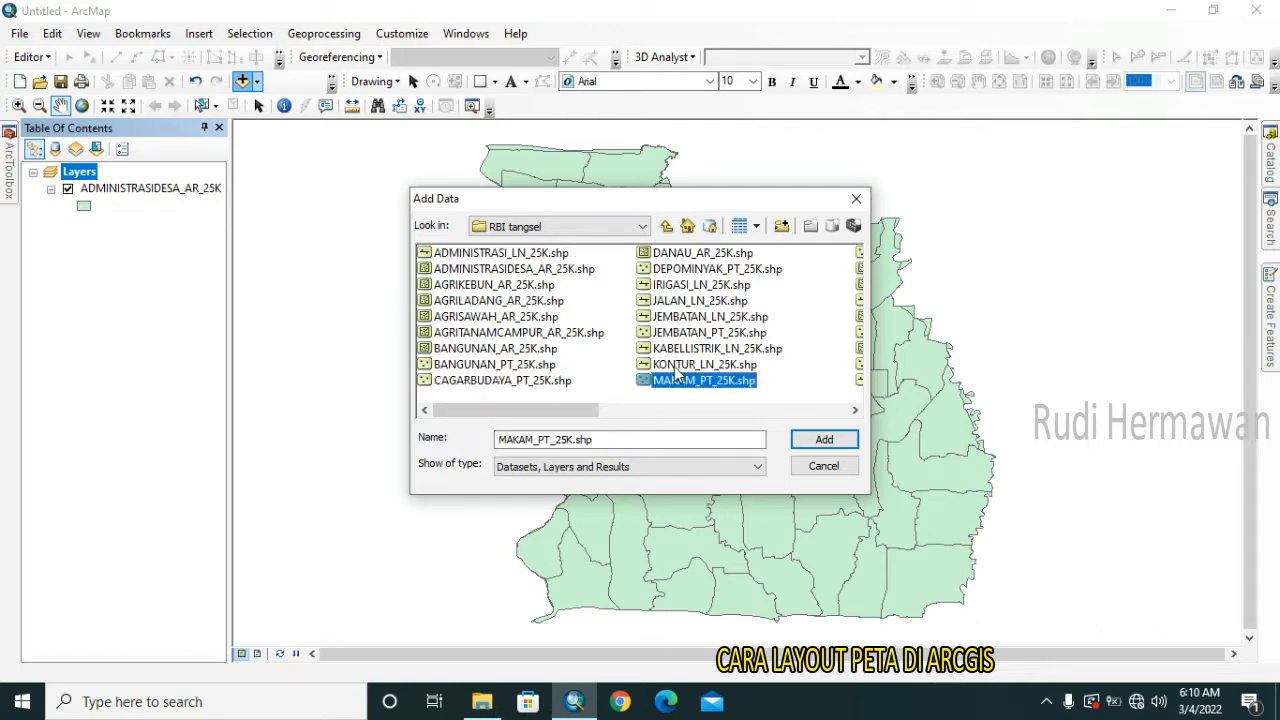
pyautogui.click(676, 366)
pyautogui.click(683, 350)
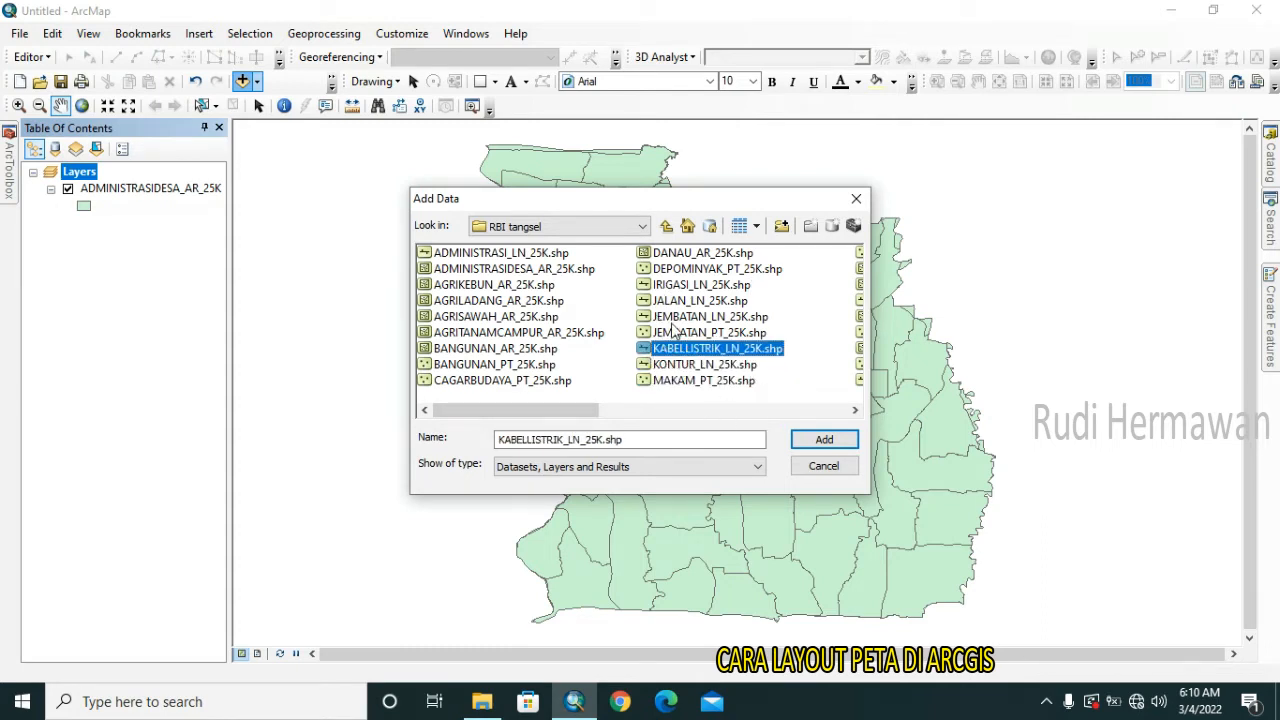
# Add the road shapefile JALAN_LN_25K.shp and the river shapefile SUNGAI_AR_25K.shp from the RBI tangsel folder to the map.
pyautogui.click(684, 303)
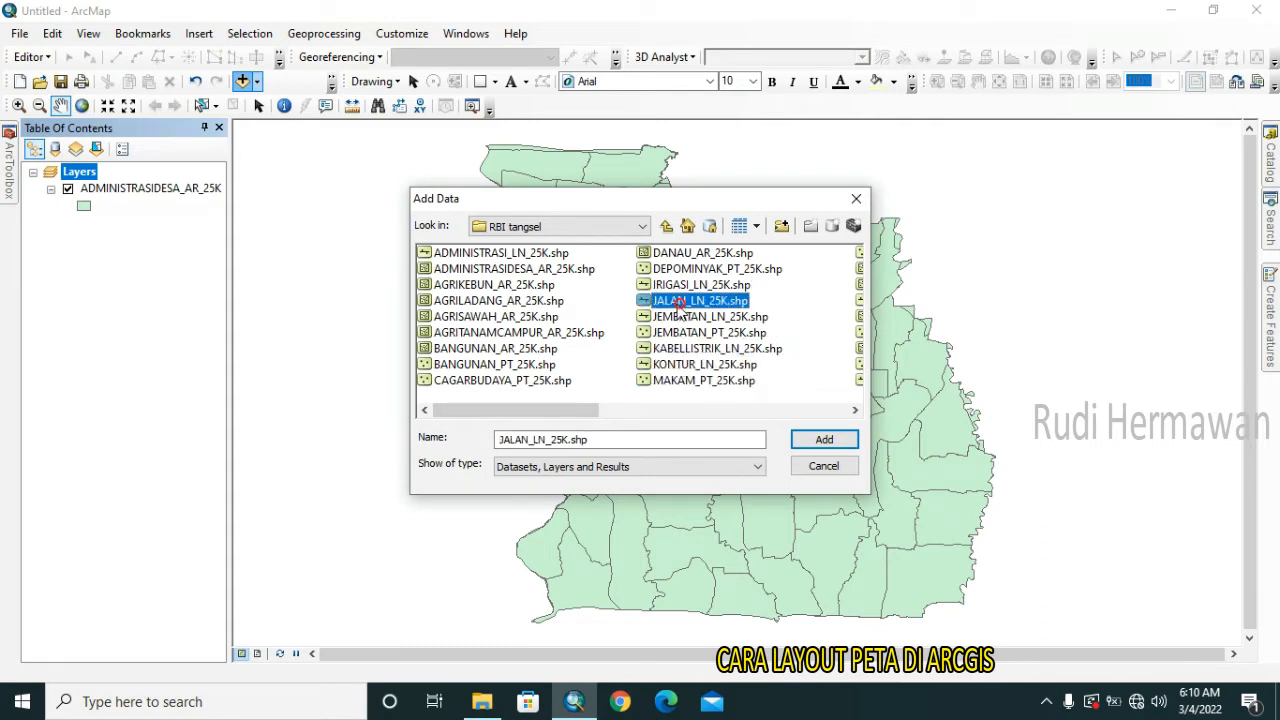
pyautogui.click(822, 441)
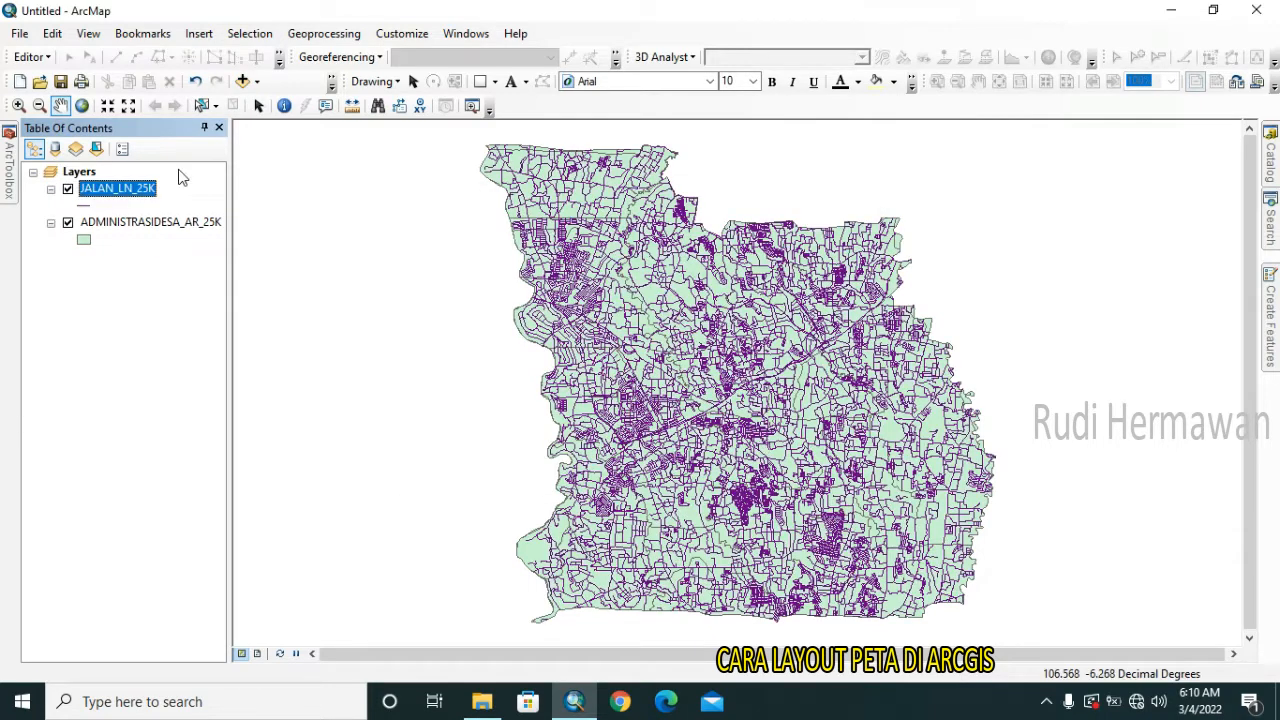
pyautogui.click(241, 83)
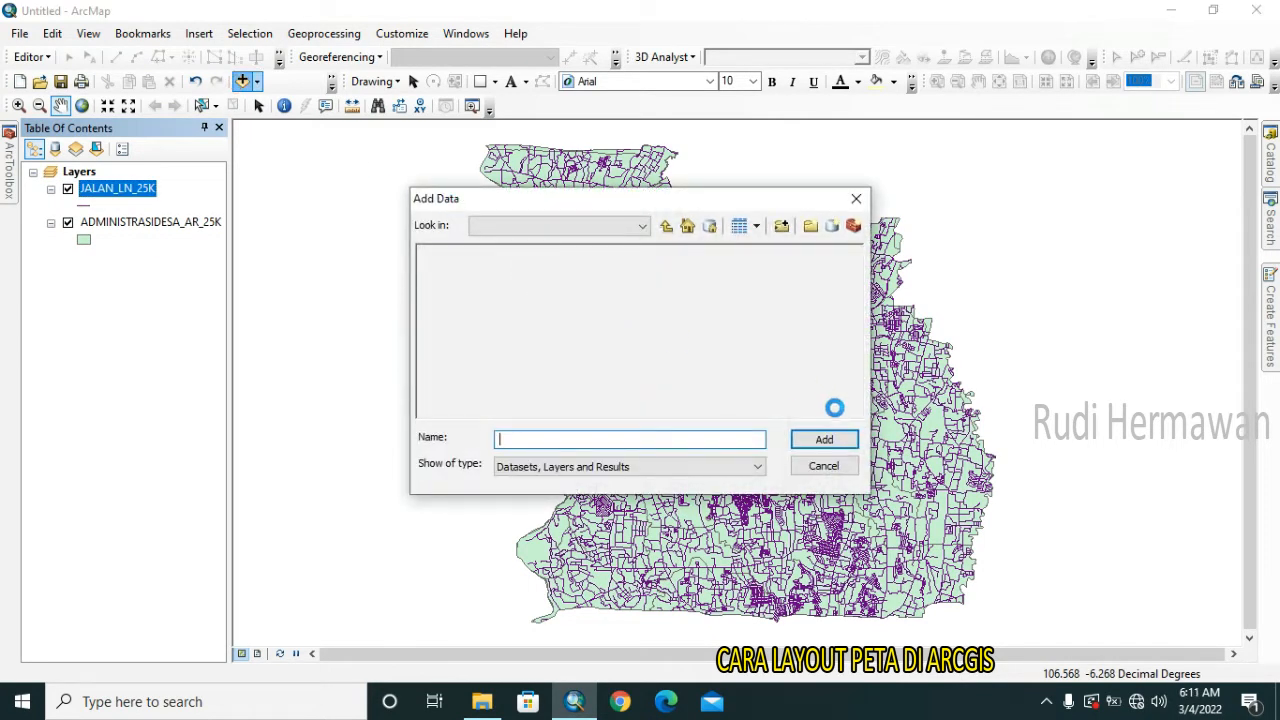
pyautogui.scroll(-4, 698, 391)
pyautogui.click(690, 347)
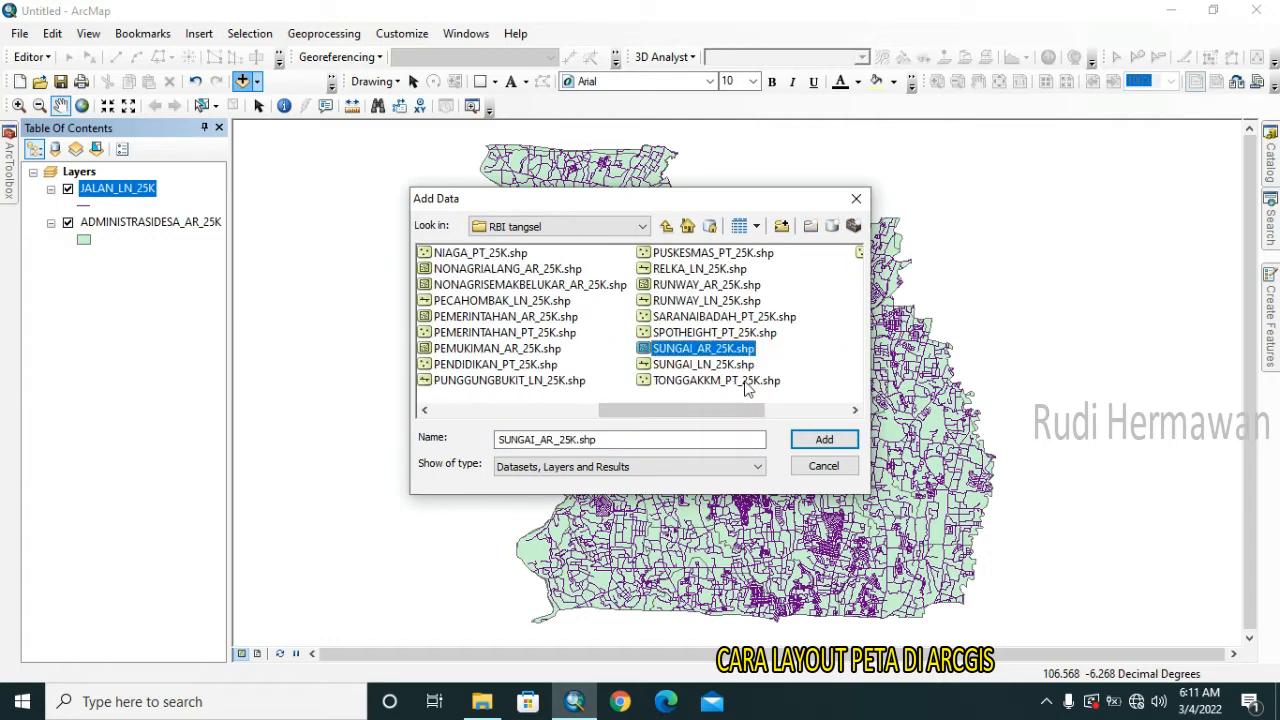
pyautogui.click(824, 440)
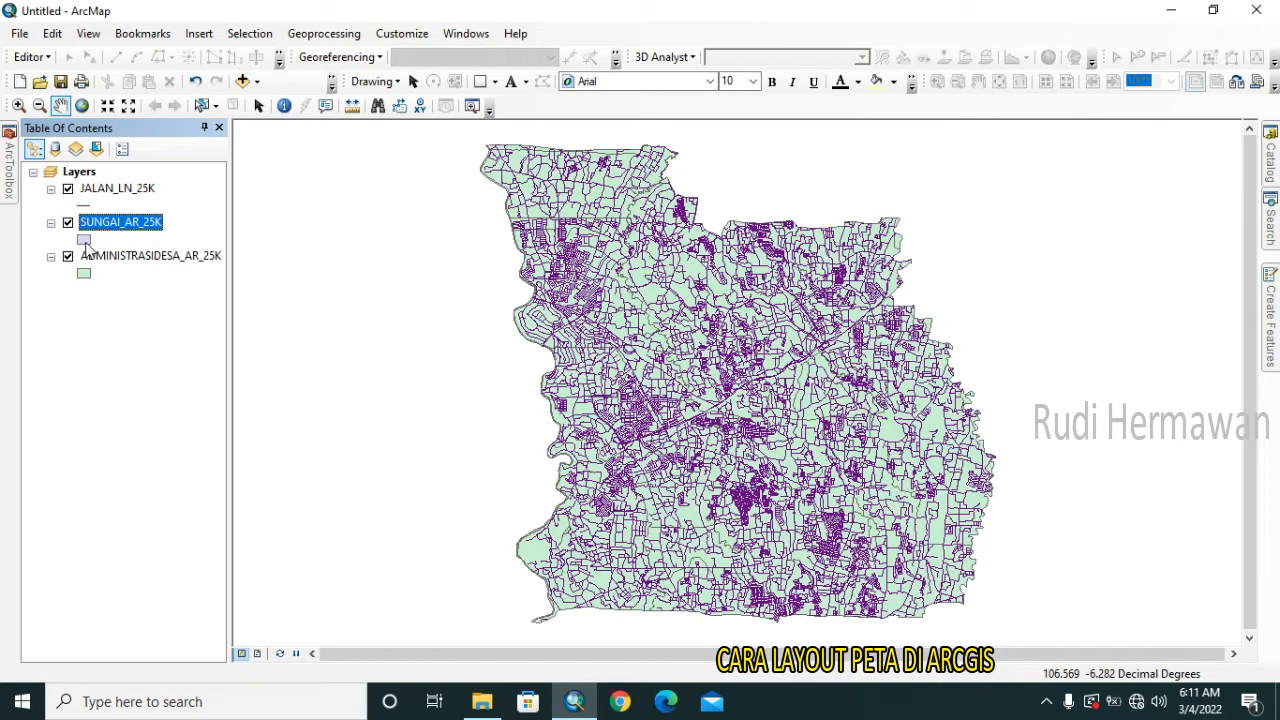
# Change the fill color of the SUNGAI_AR_25K river layer's symbol to light blue.
pyautogui.click(84, 241)
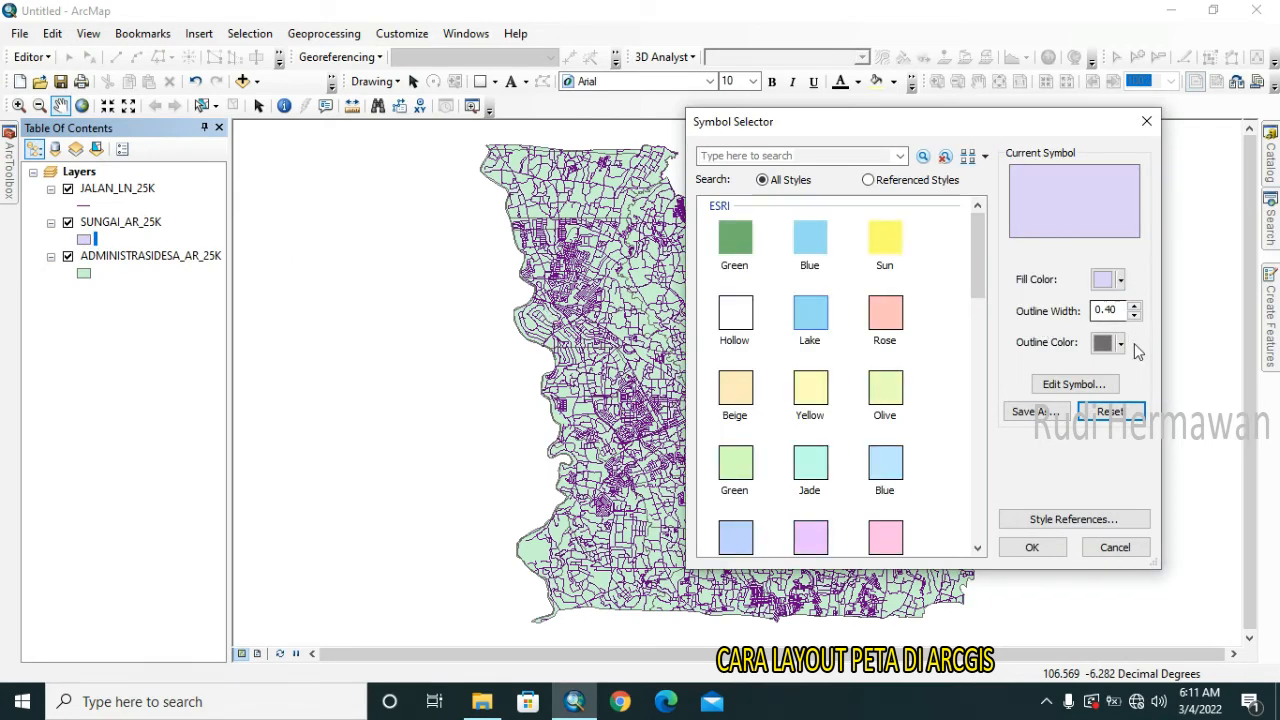
pyautogui.click(1115, 547)
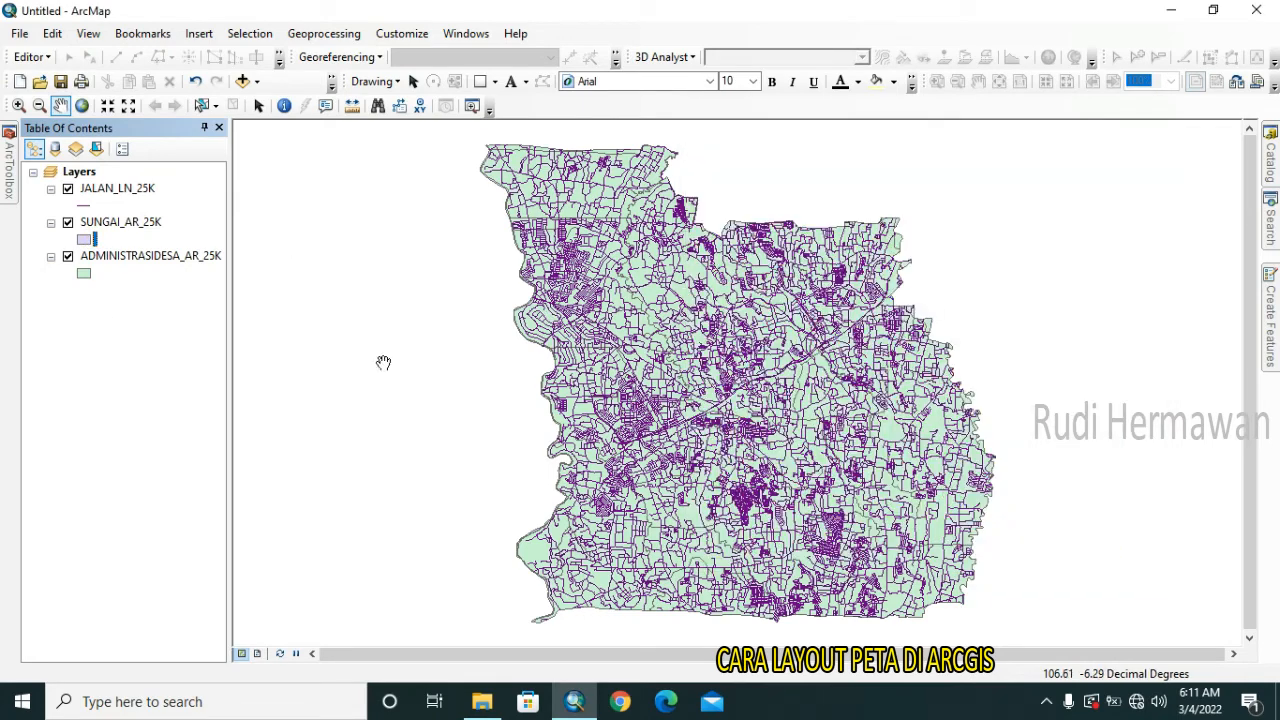
pyautogui.click(84, 241)
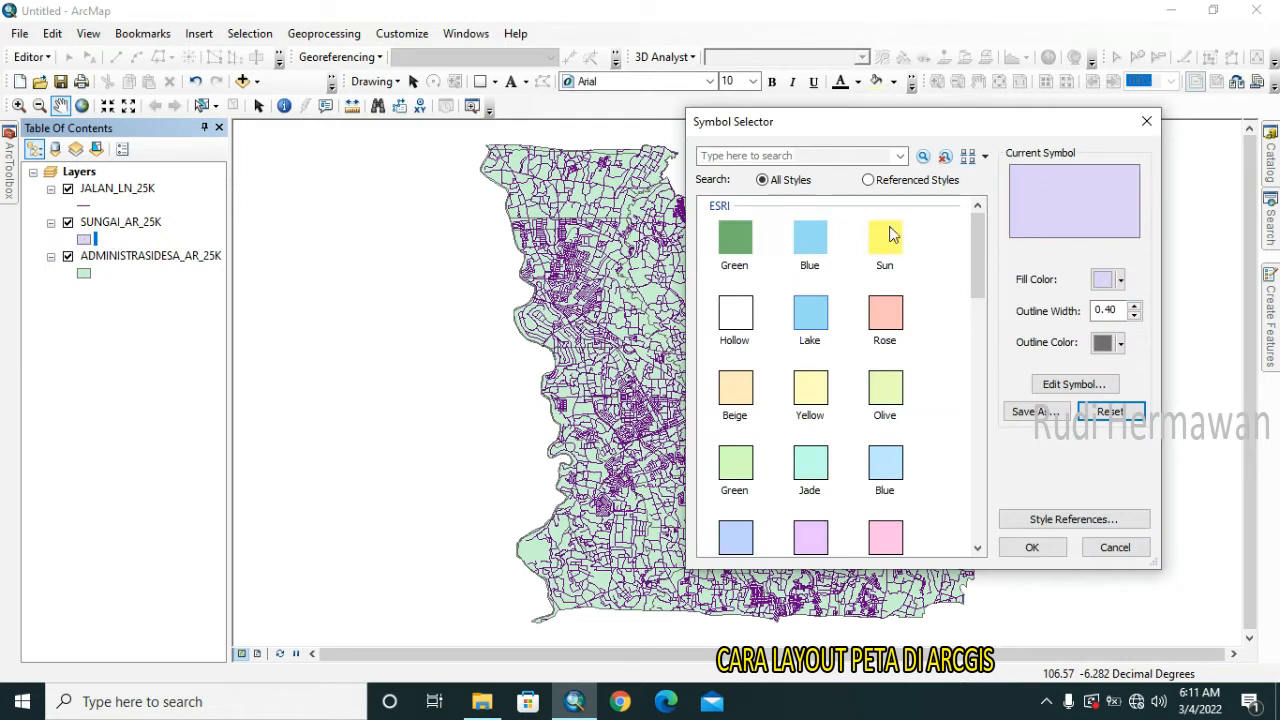
pyautogui.click(1110, 279)
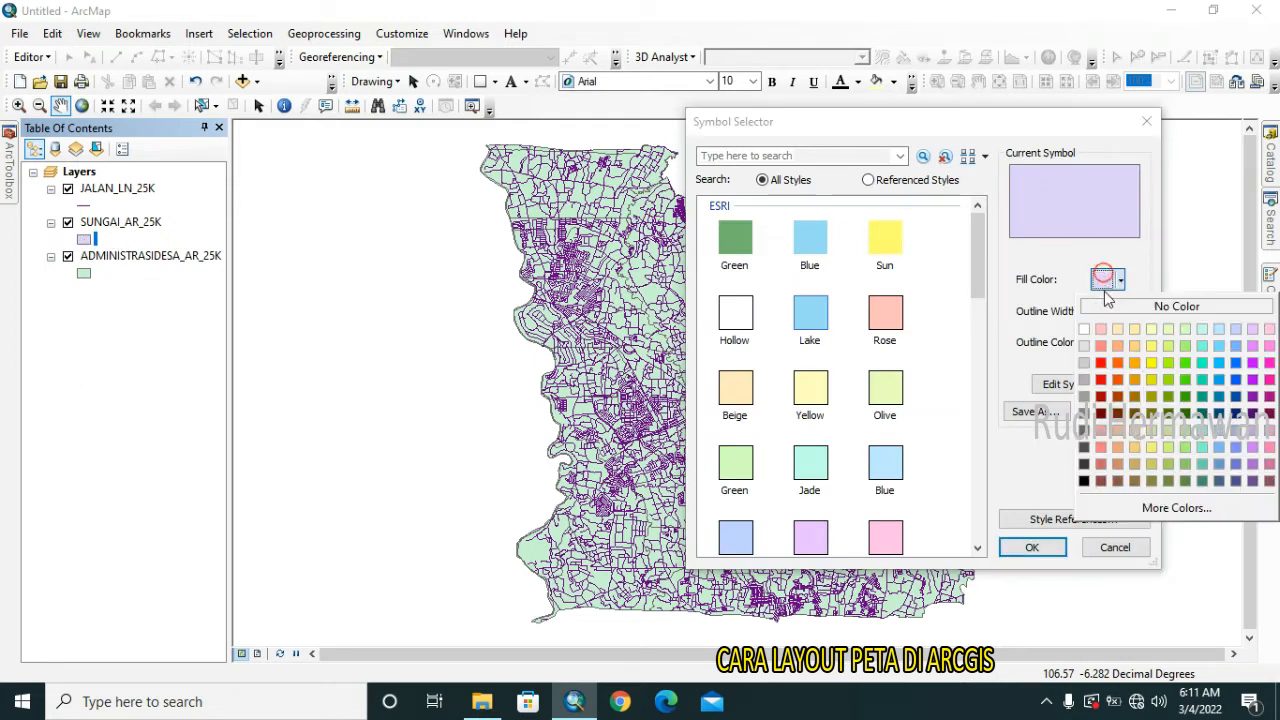
pyautogui.click(1220, 365)
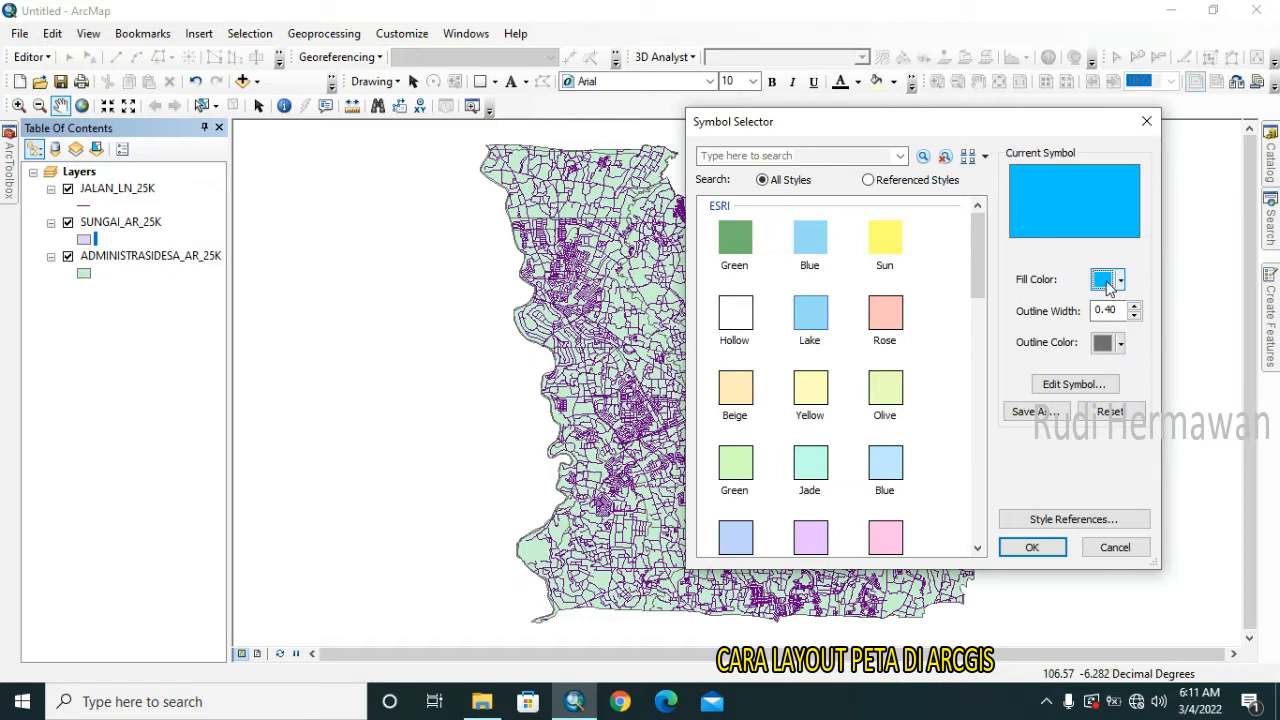
pyautogui.click(1108, 282)
pyautogui.click(1223, 349)
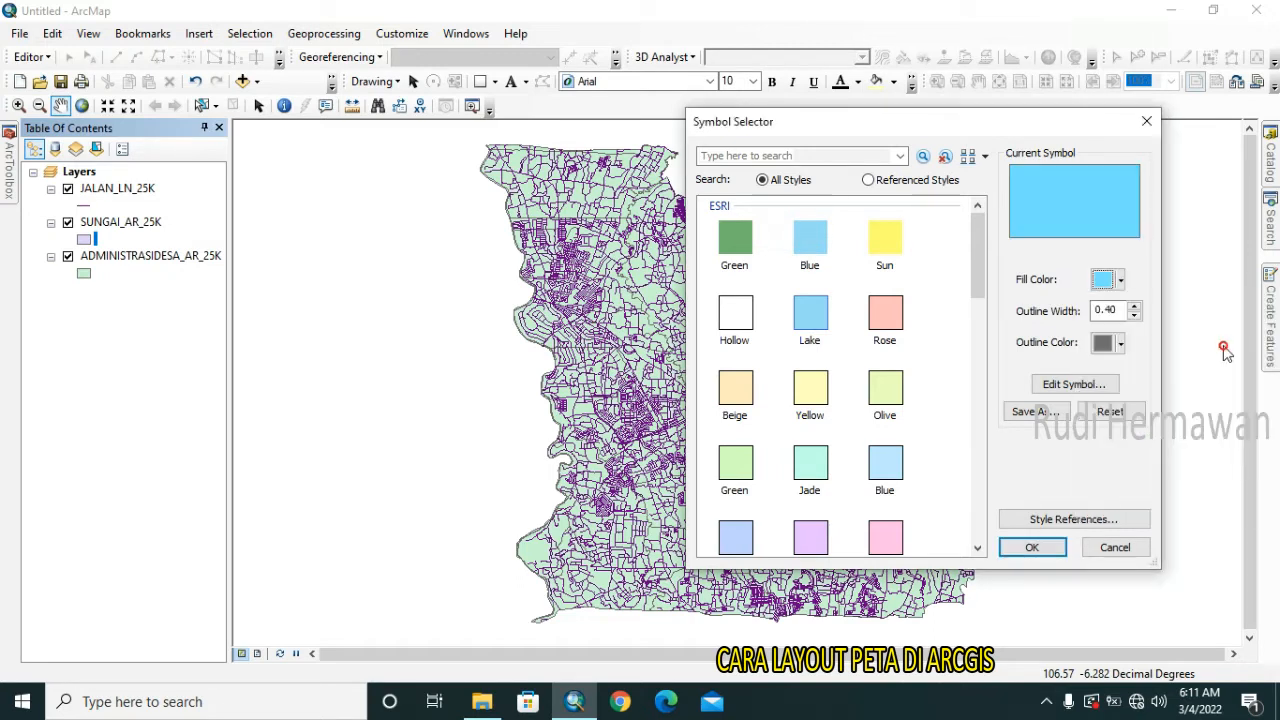
pyautogui.click(1030, 550)
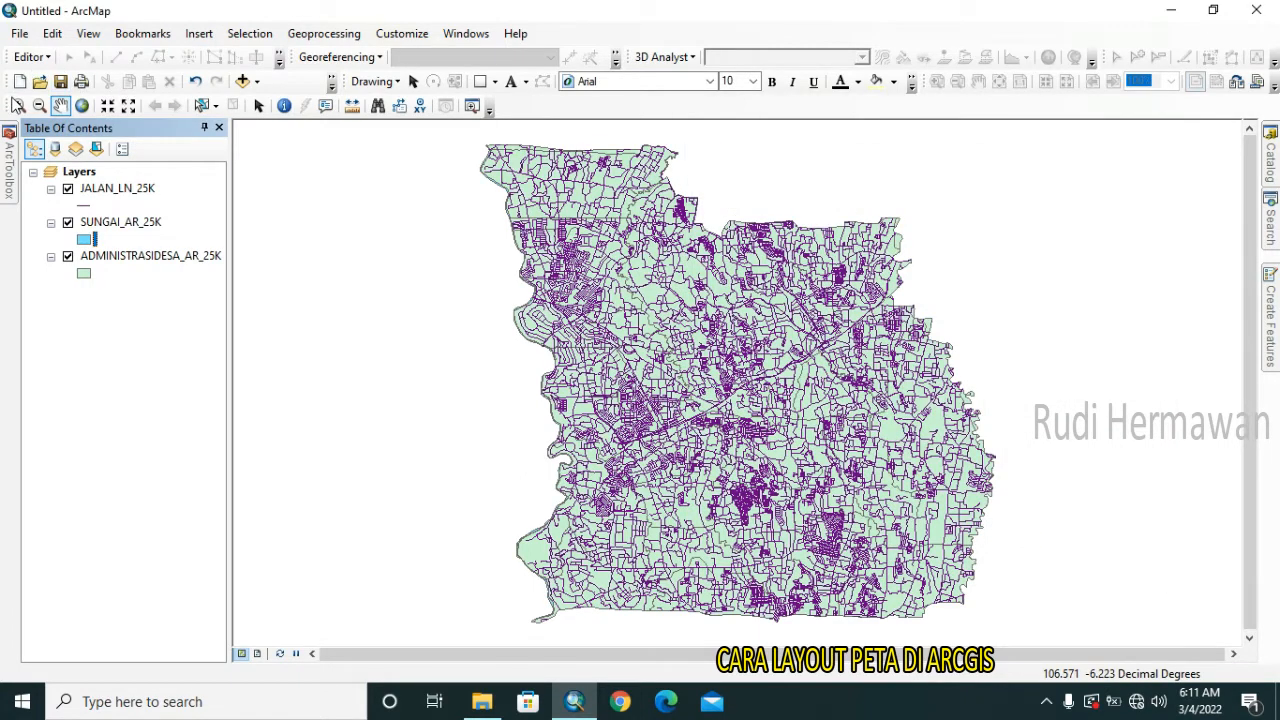
# Add the lake shapefile DANAU_AR_25K.shp from the RBI tangsel folder to the map.
pyautogui.click(18, 105)
pyautogui.moveTo(653, 479); pyautogui.dragTo(868, 629)
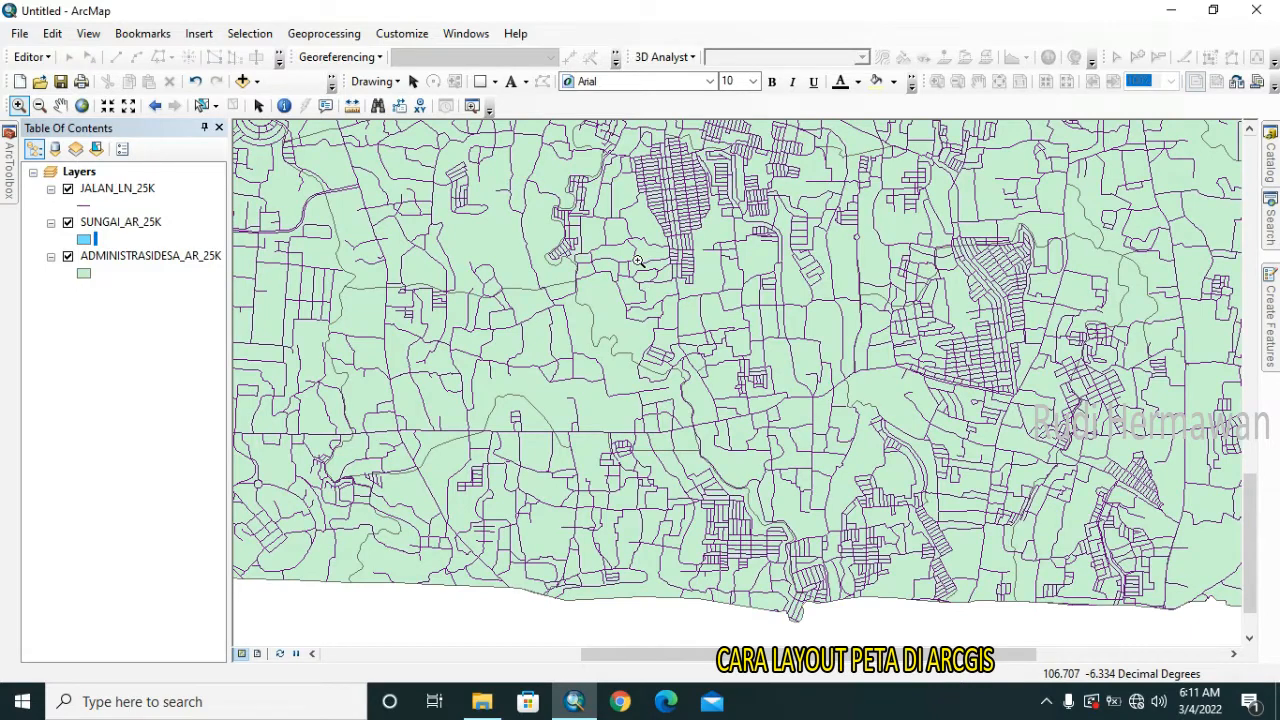
pyautogui.moveTo(637, 261); pyautogui.dragTo(1070, 630)
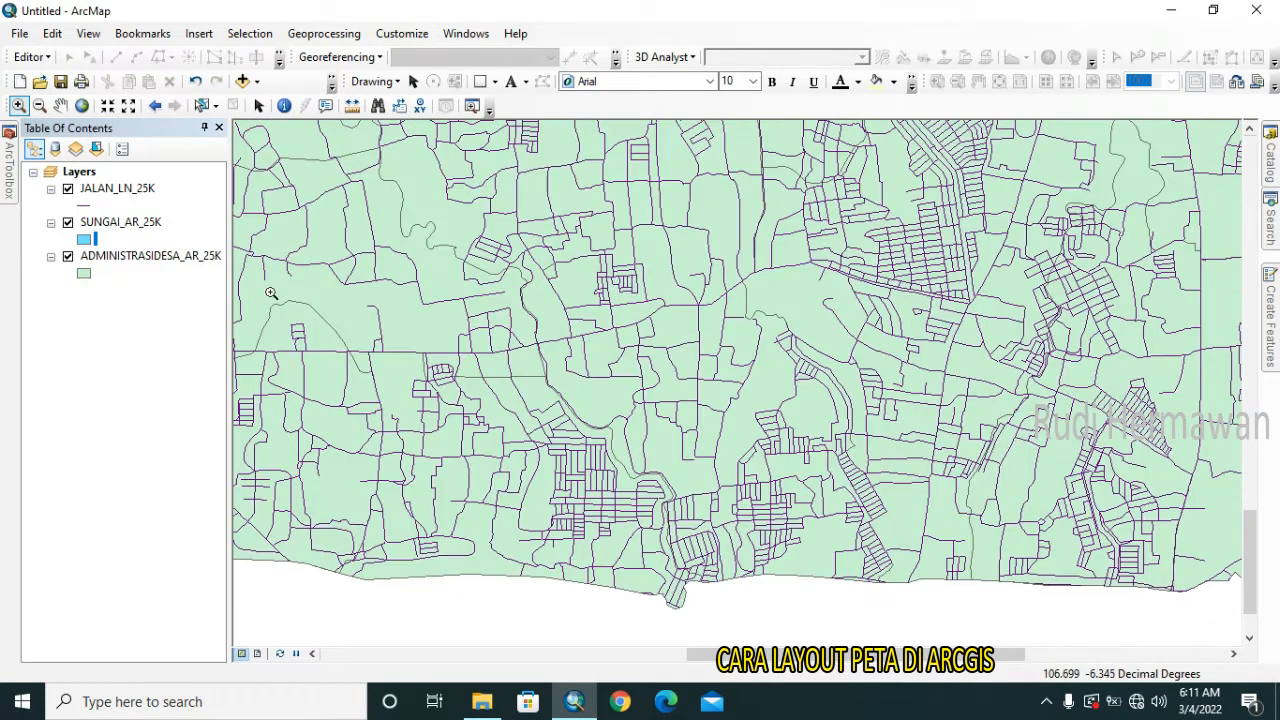
pyautogui.click(242, 81)
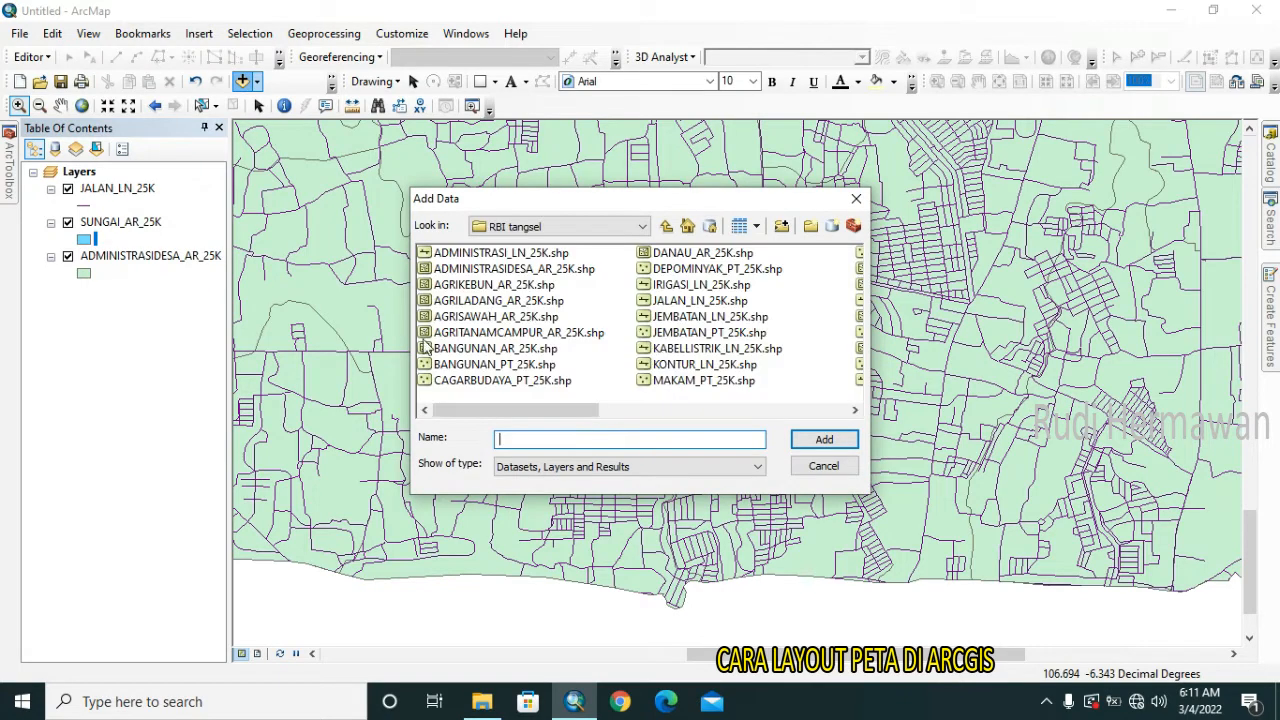
pyautogui.click(678, 256)
pyautogui.click(820, 440)
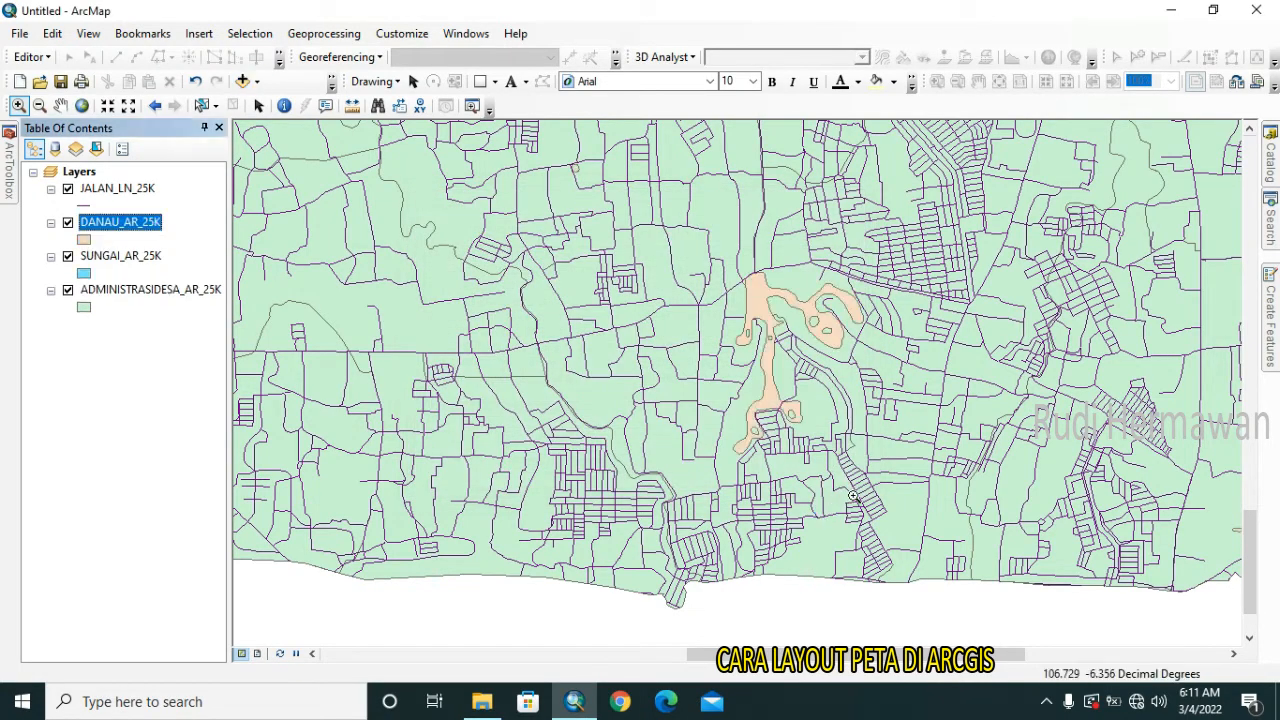
# Change the fill color of the DANAU_AR_25K lake layer's symbol to the same light blue as the river layer.
pyautogui.click(83, 239)
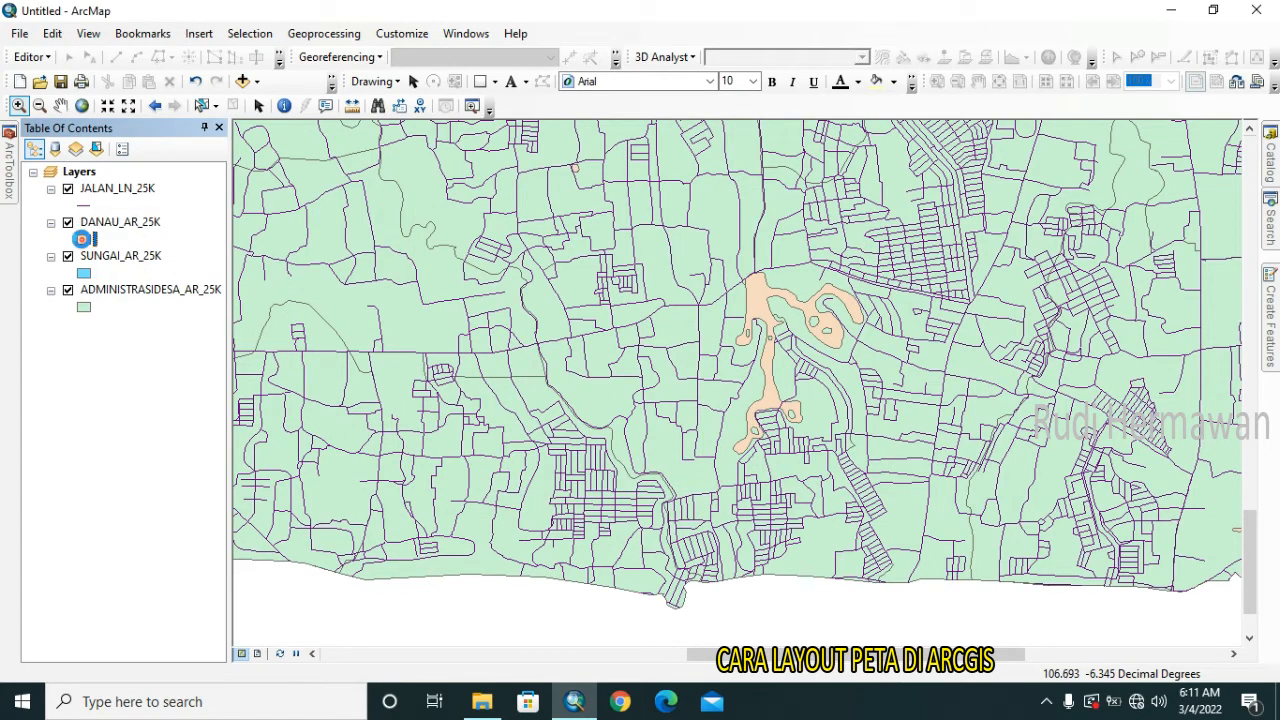
pyautogui.click(1110, 280)
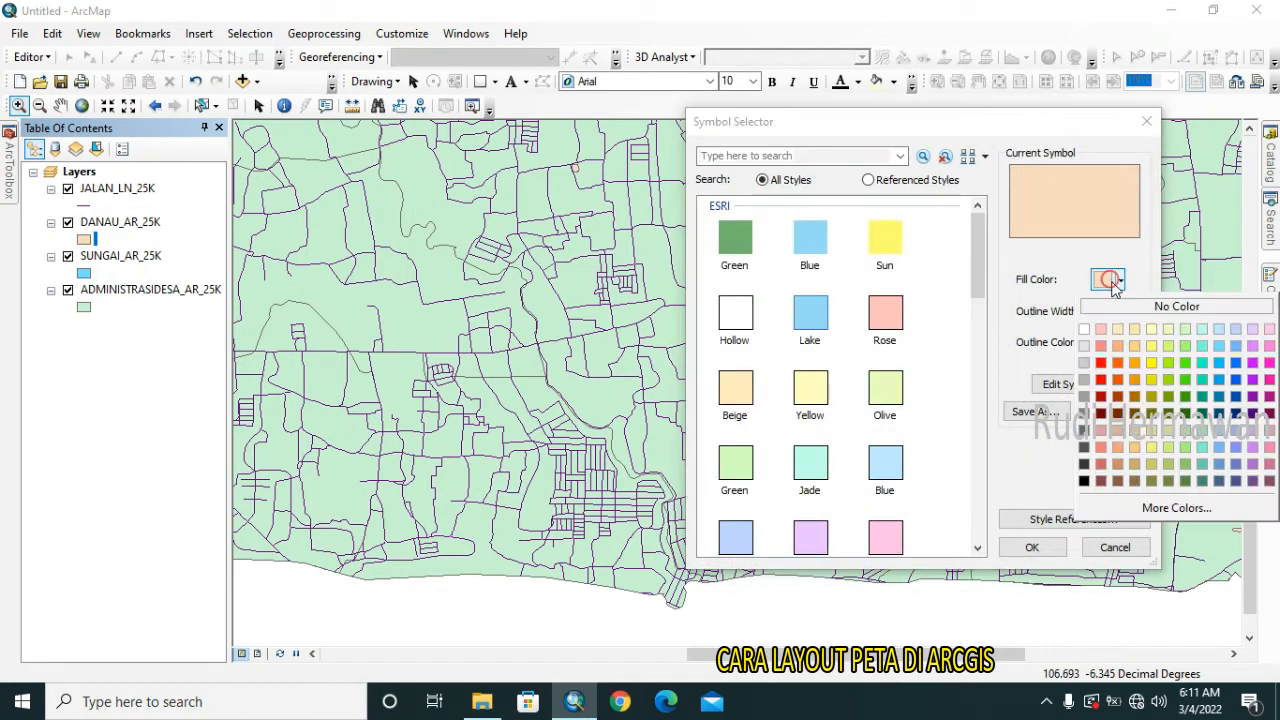
pyautogui.click(1117, 545)
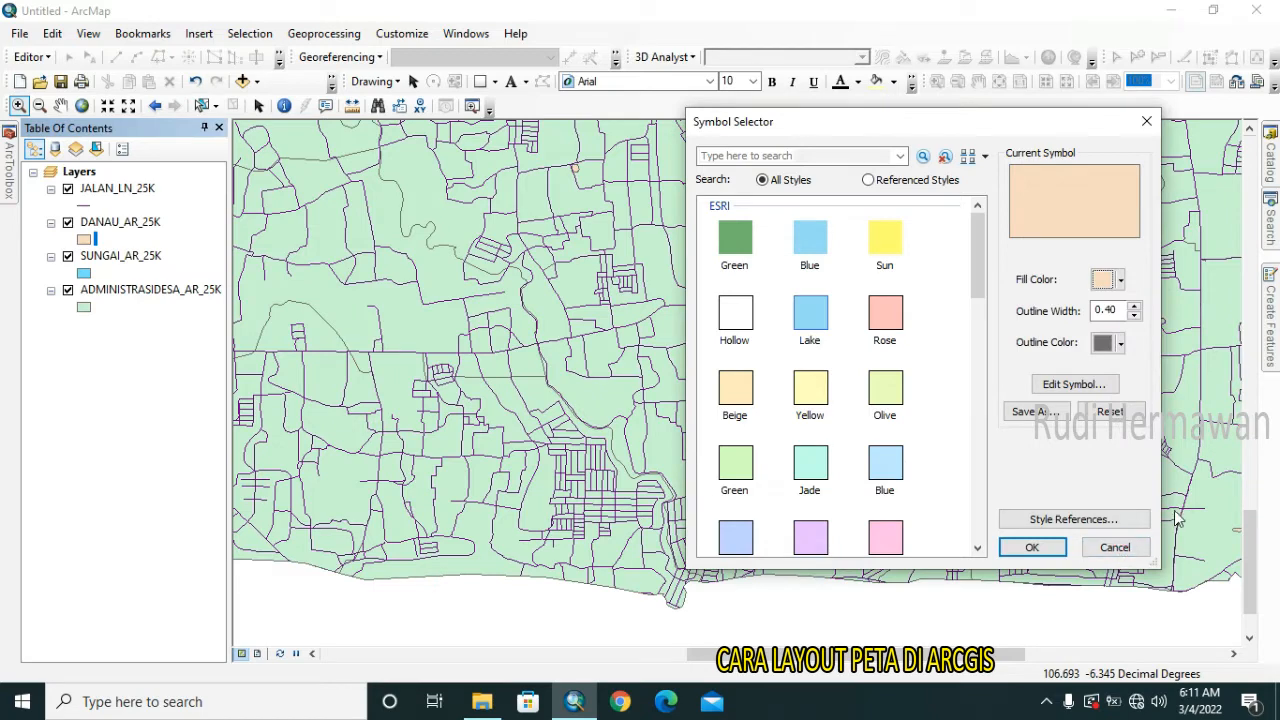
pyautogui.click(1128, 549)
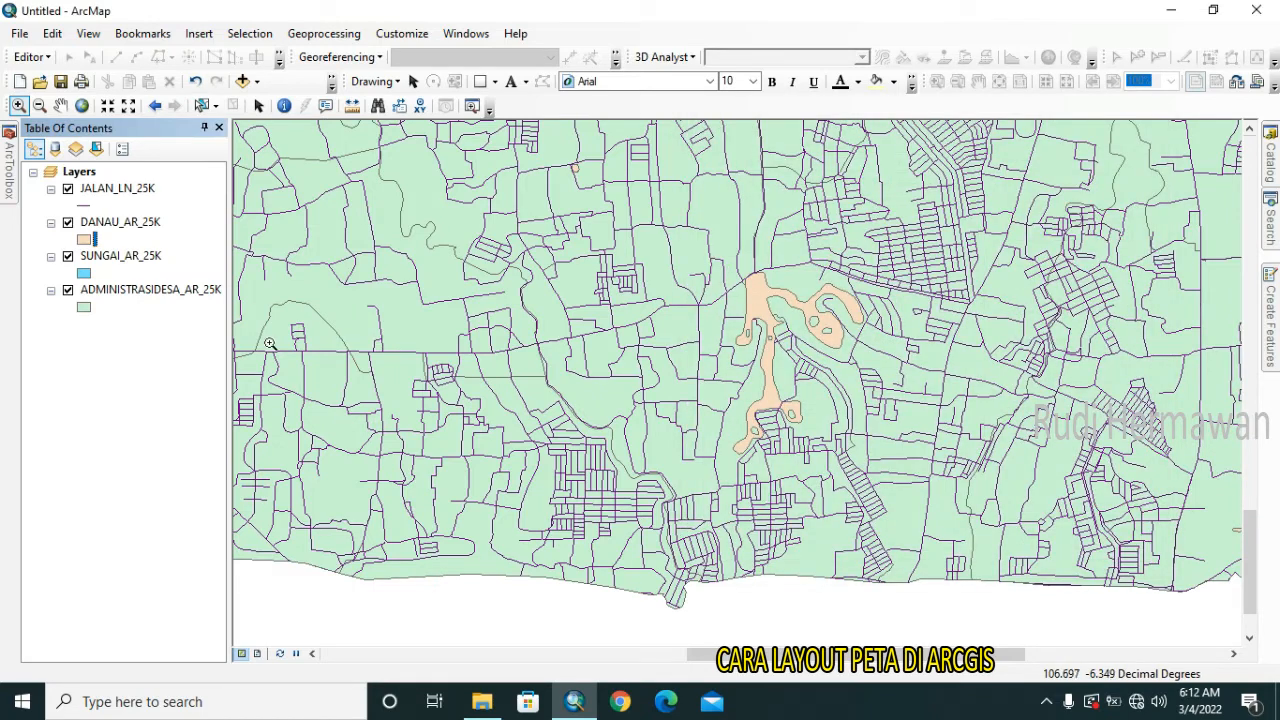
pyautogui.click(84, 241)
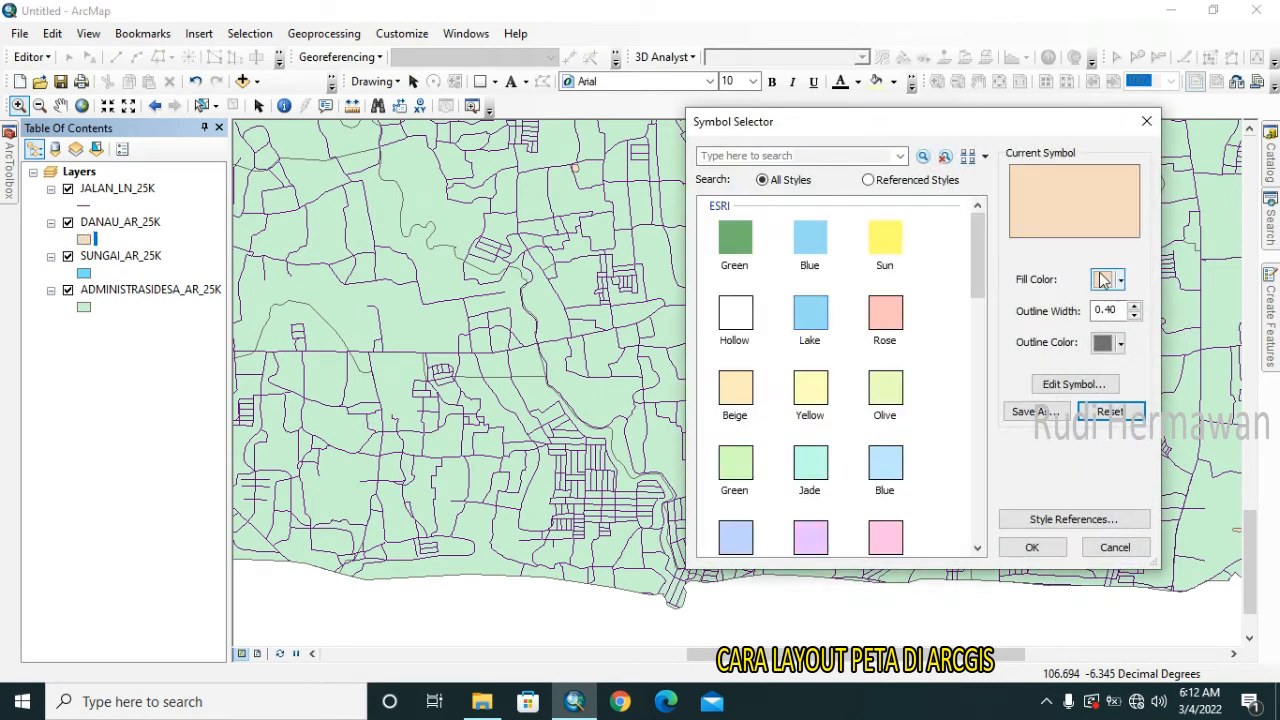
pyautogui.click(1104, 282)
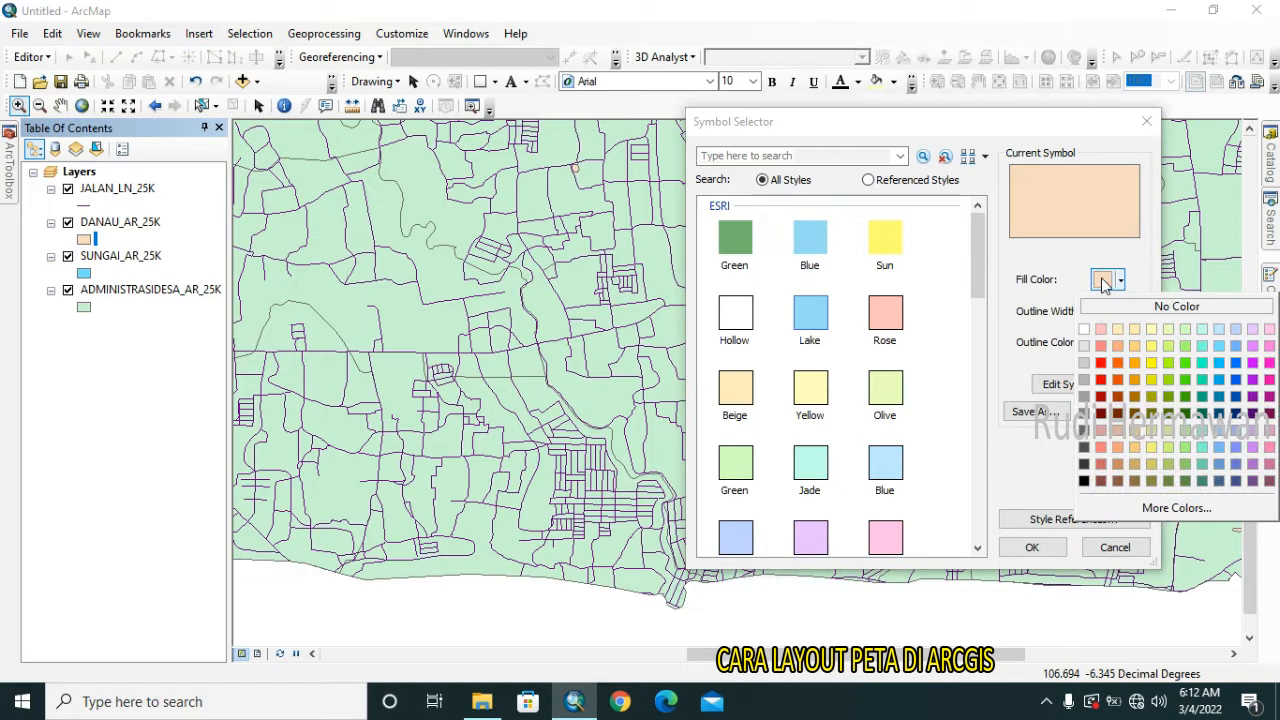
pyautogui.click(1218, 342)
pyautogui.click(1032, 547)
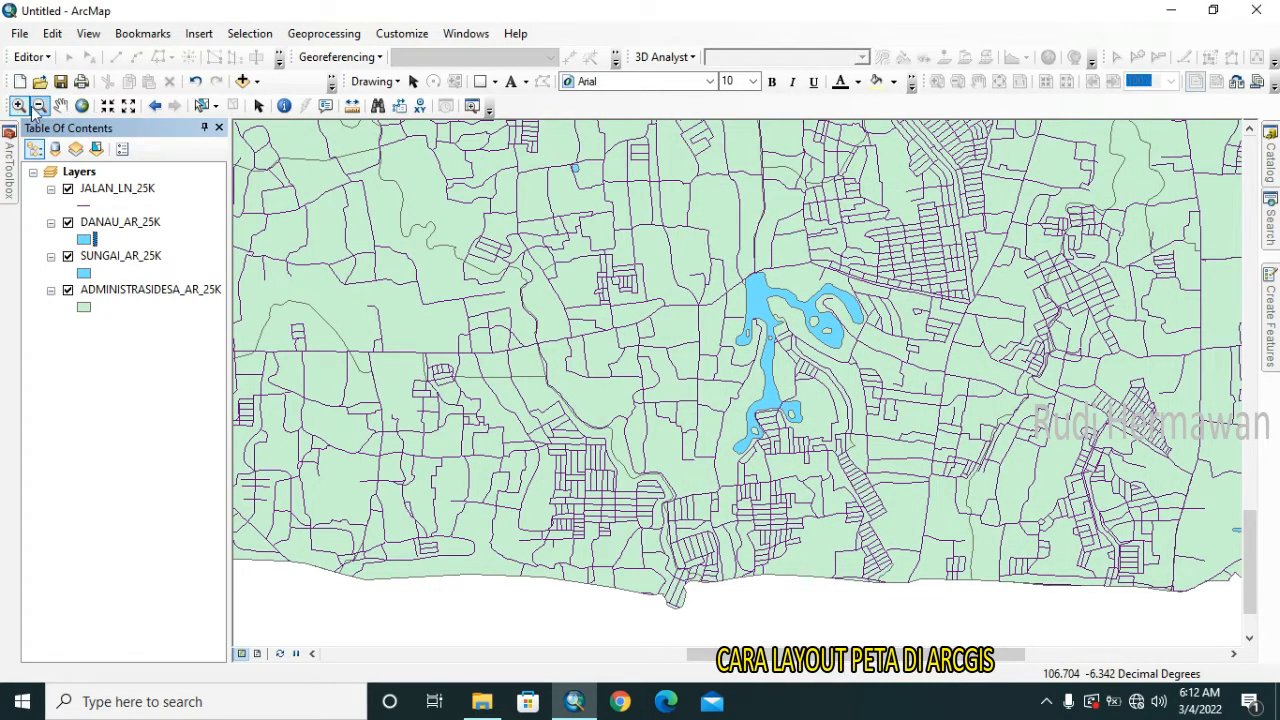
# Inspect the branching lake near the map's southern edge up close, and return to the full extent of the ADMINISTRASIDESA_AR_25K layer.
pyautogui.moveTo(623, 196); pyautogui.dragTo(943, 637)
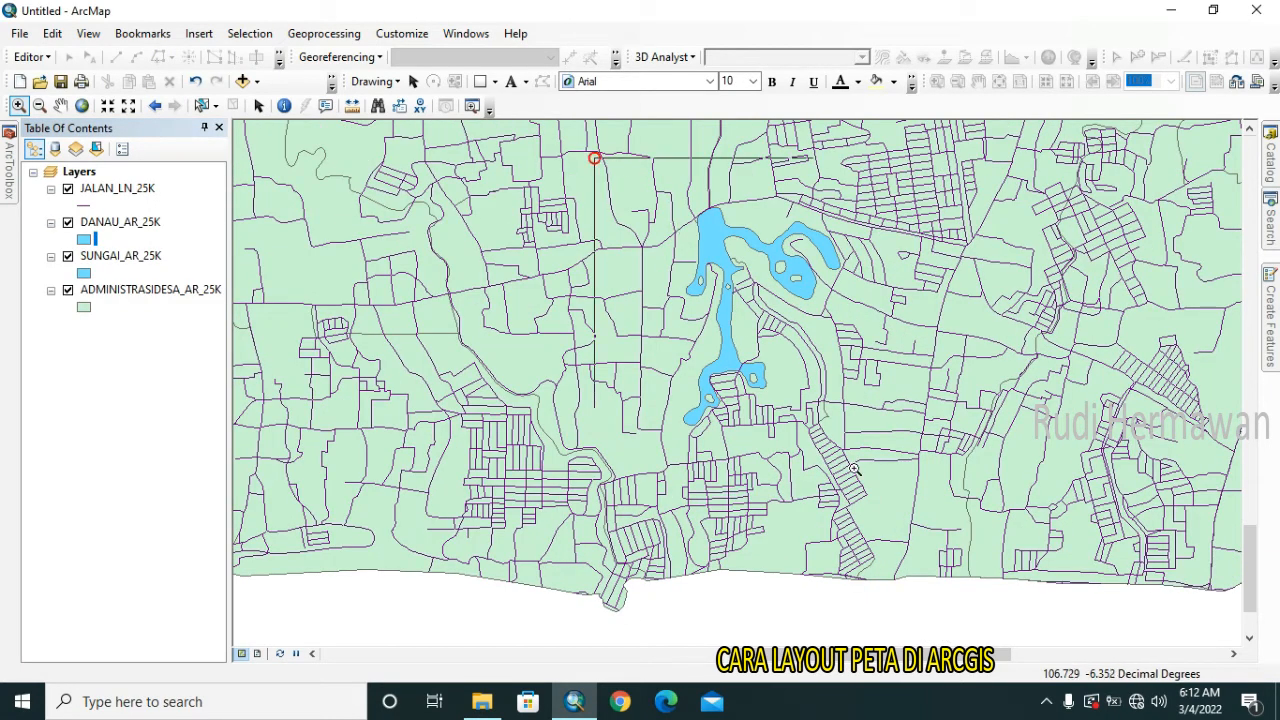
pyautogui.moveTo(594, 158); pyautogui.dragTo(937, 631)
pyautogui.moveTo(590, 148); pyautogui.dragTo(886, 455)
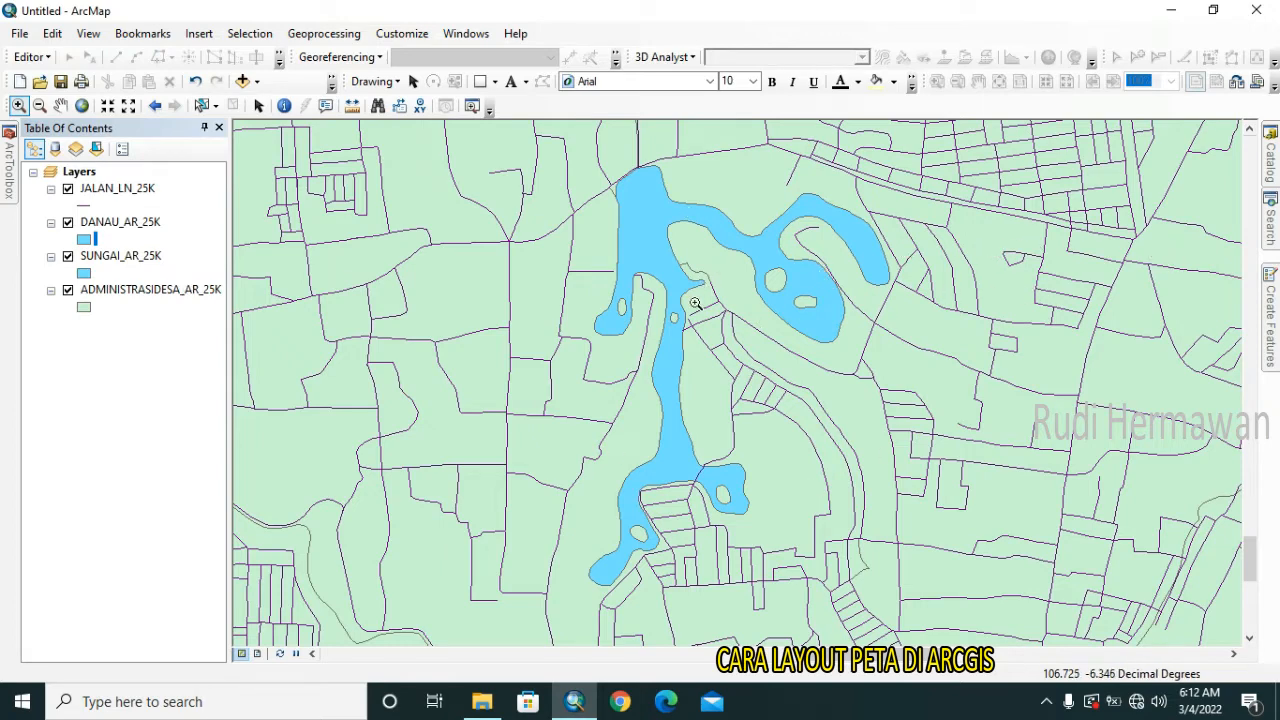
pyautogui.click(128, 290)
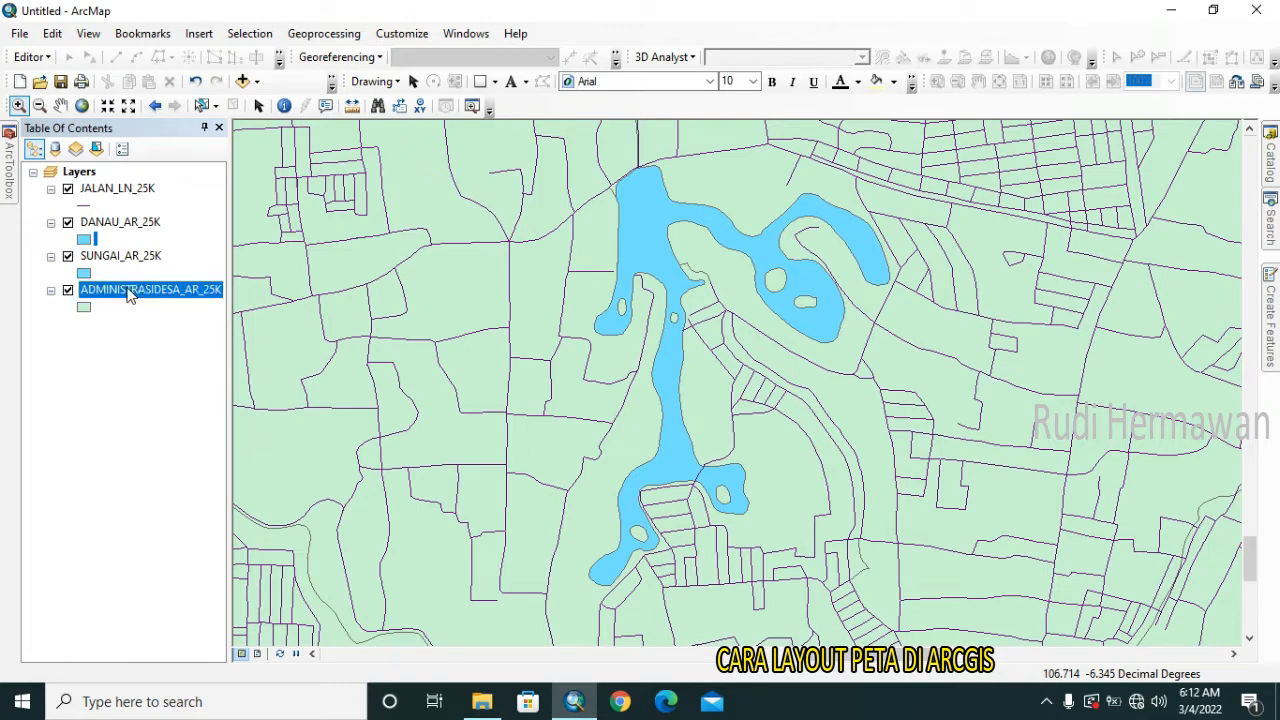
pyautogui.rightClick(129, 293)
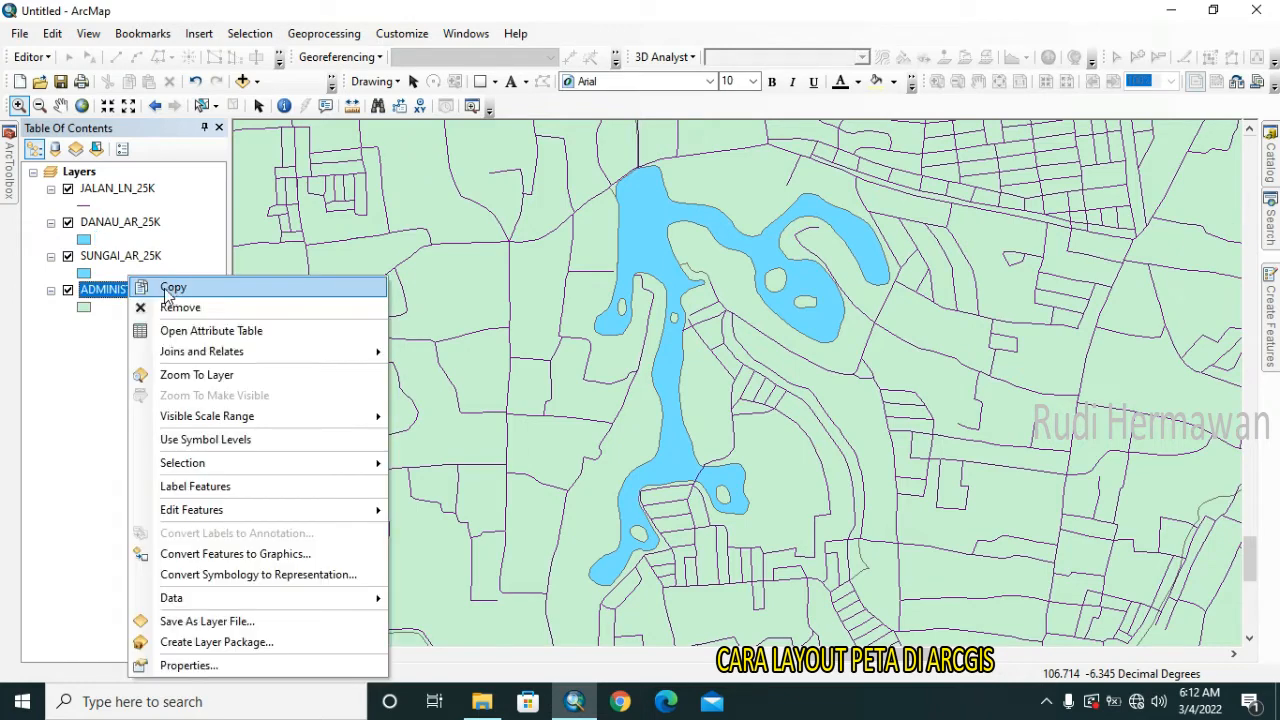
pyautogui.click(195, 376)
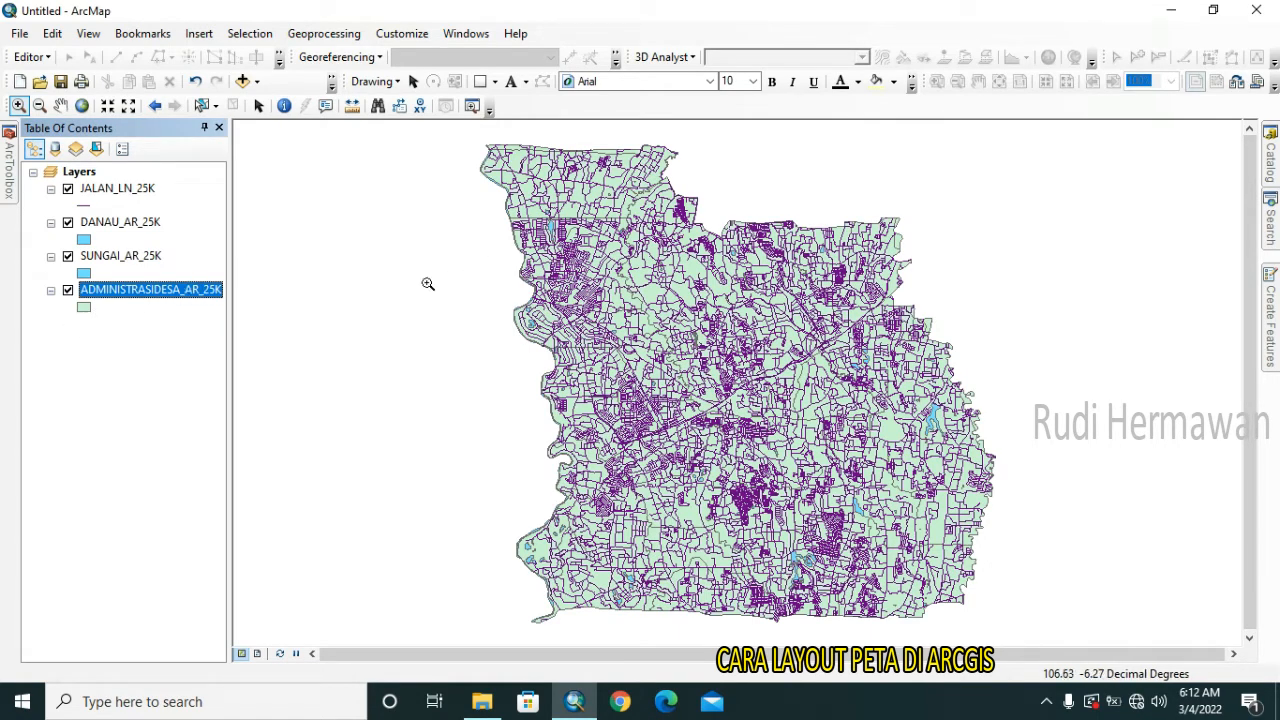
# Pan the map until the data is out of view, and restore it by zooming to the ADMINISTRASIDESA_AR_25K layer.
pyautogui.click(60, 105)
pyautogui.moveTo(421, 215); pyautogui.dragTo(1205, 704)
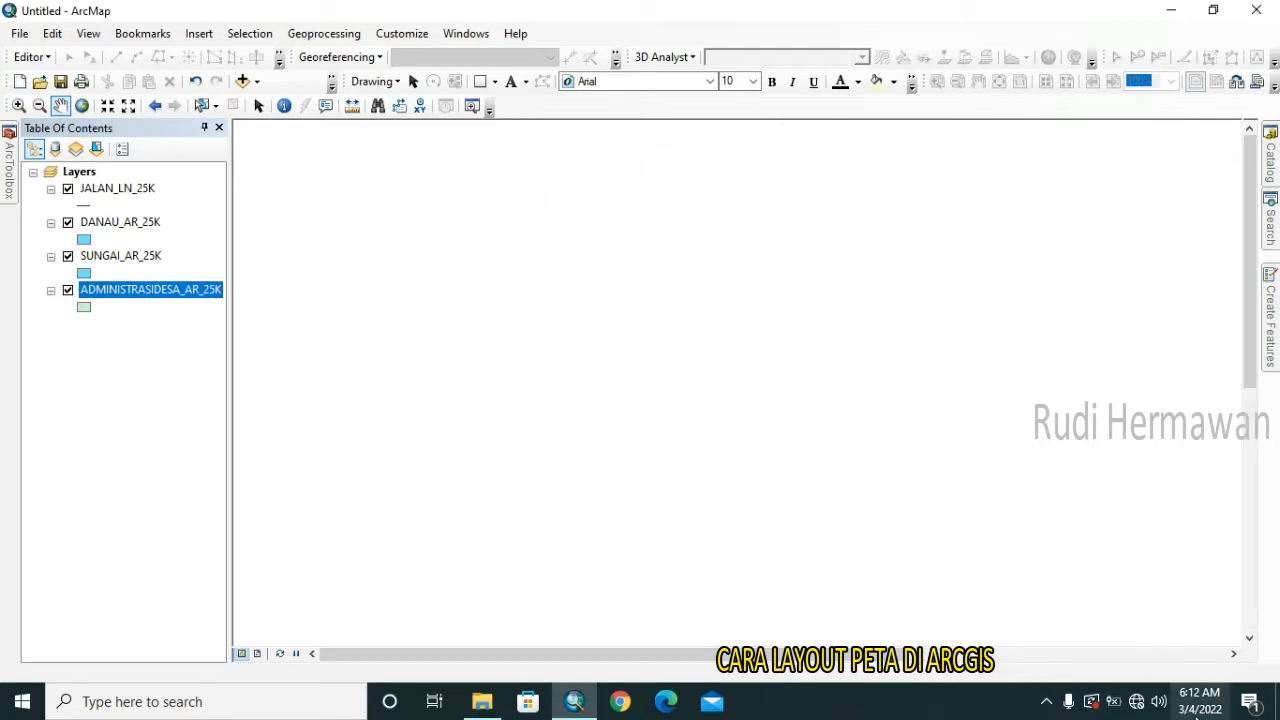
pyautogui.moveTo(689, 325); pyautogui.dragTo(1037, 494)
pyautogui.moveTo(529, 339); pyautogui.dragTo(851, 514)
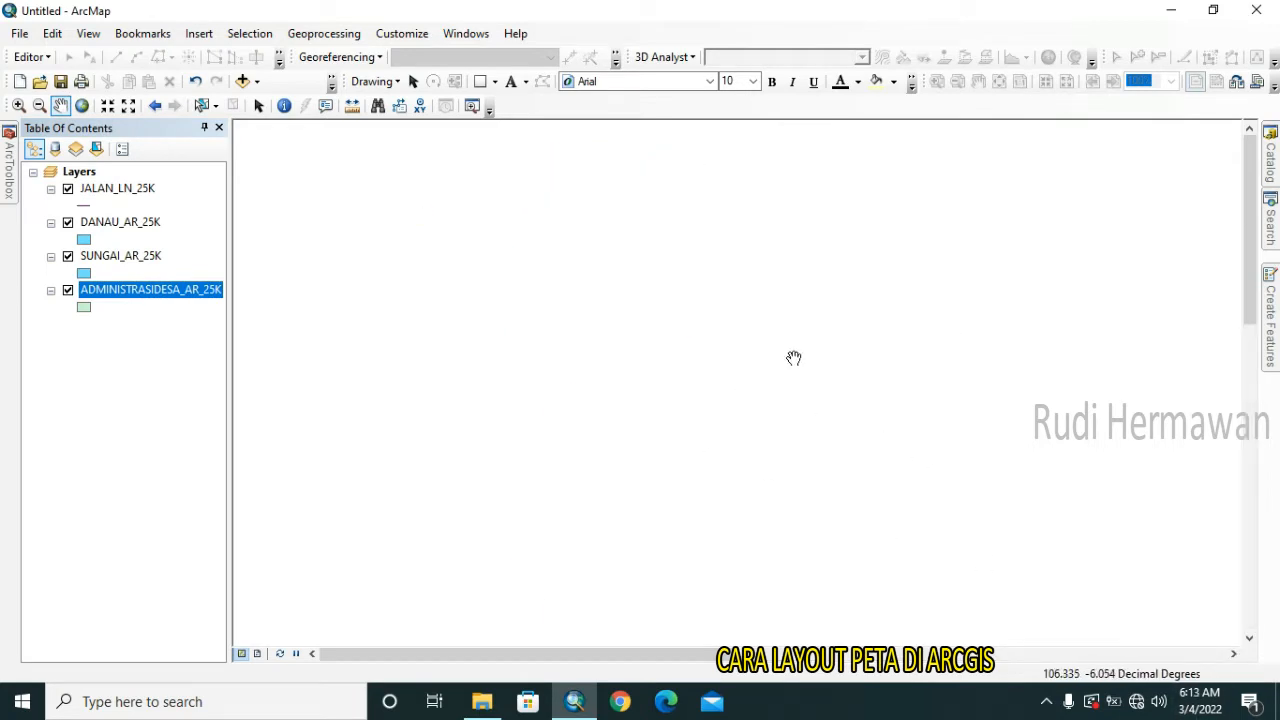
pyautogui.moveTo(791, 335); pyautogui.dragTo(654, 534)
pyautogui.rightClick(160, 289)
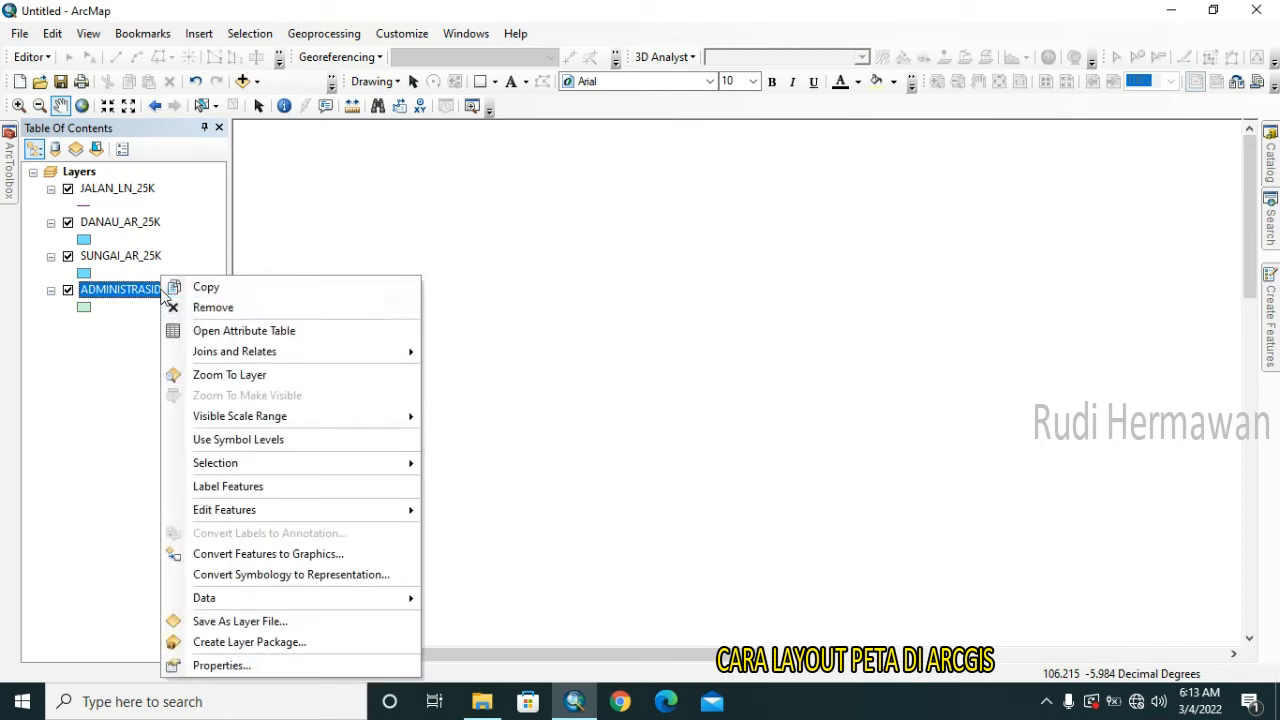
pyautogui.click(237, 384)
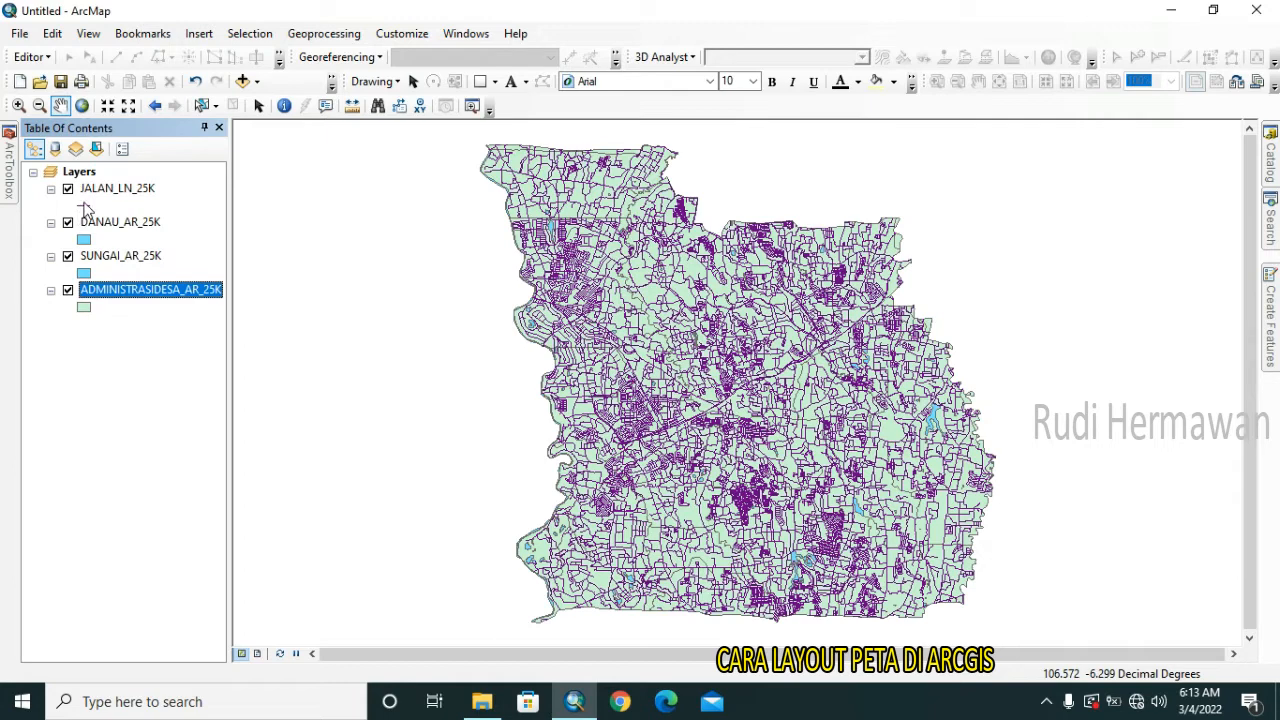
# Change the line color of the JALAN_LN_25K road layer's symbol to red.
pyautogui.click(85, 208)
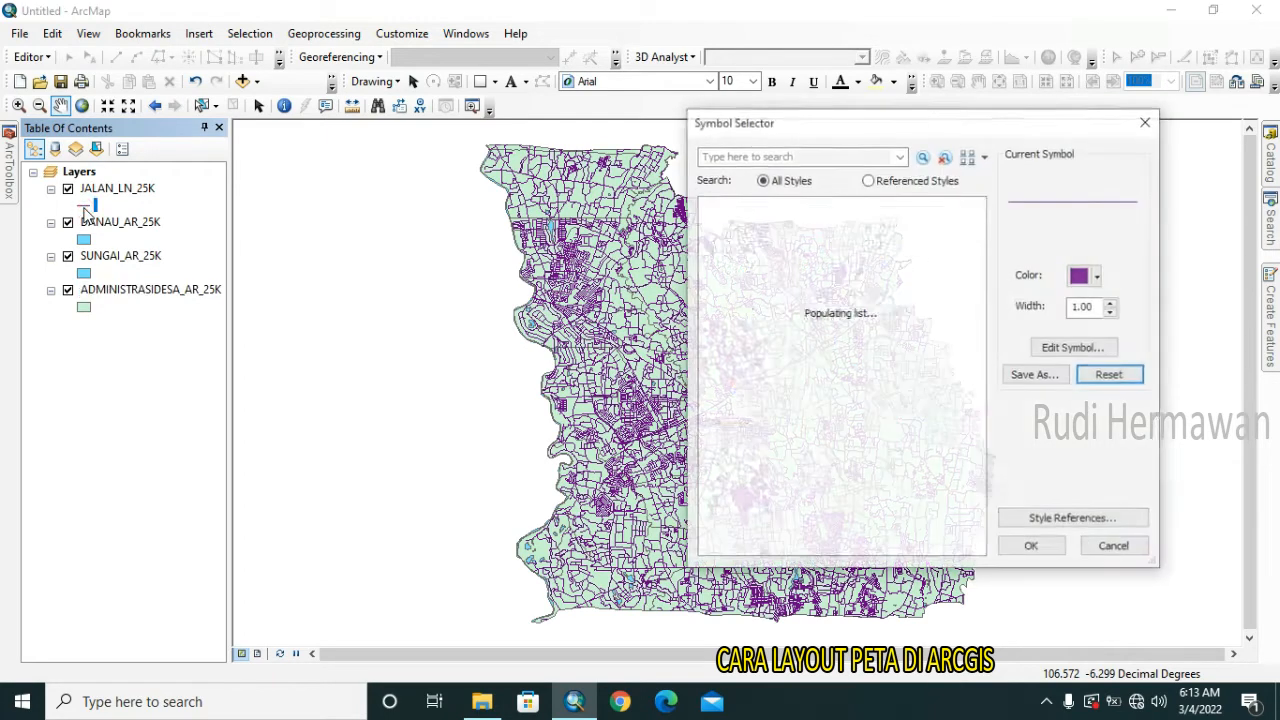
pyautogui.click(1088, 276)
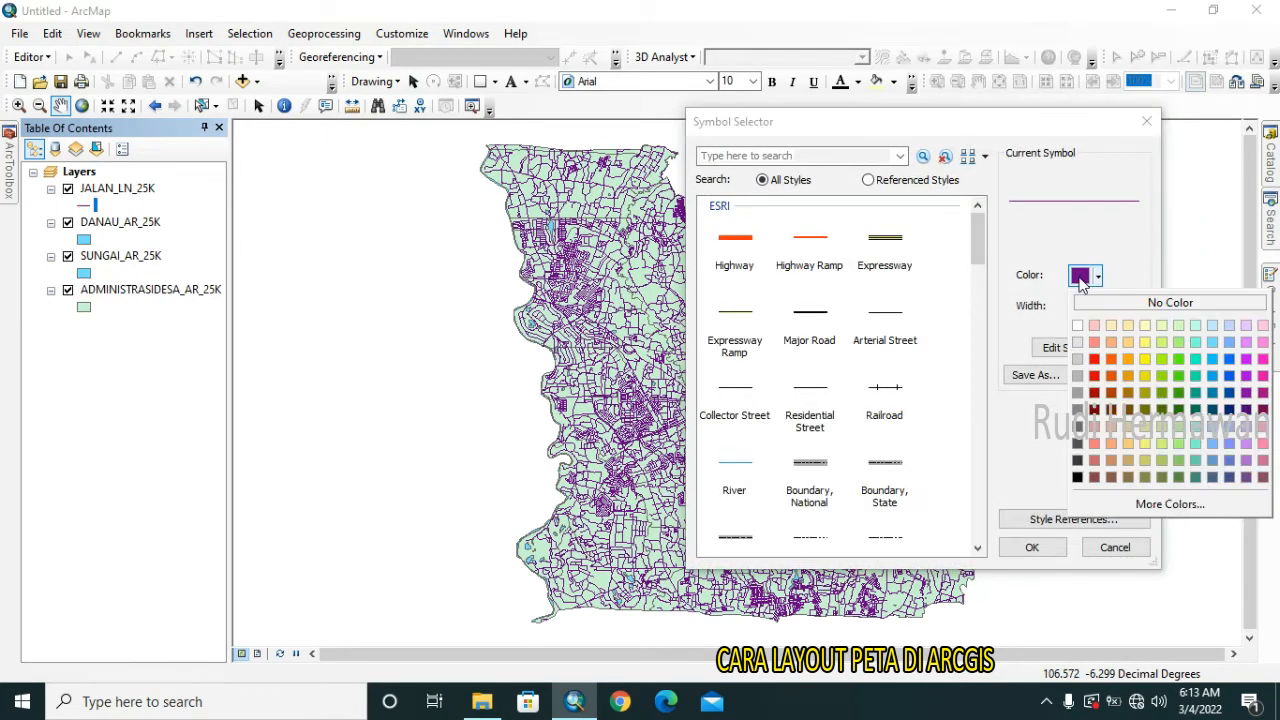
pyautogui.click(1095, 362)
pyautogui.click(1032, 547)
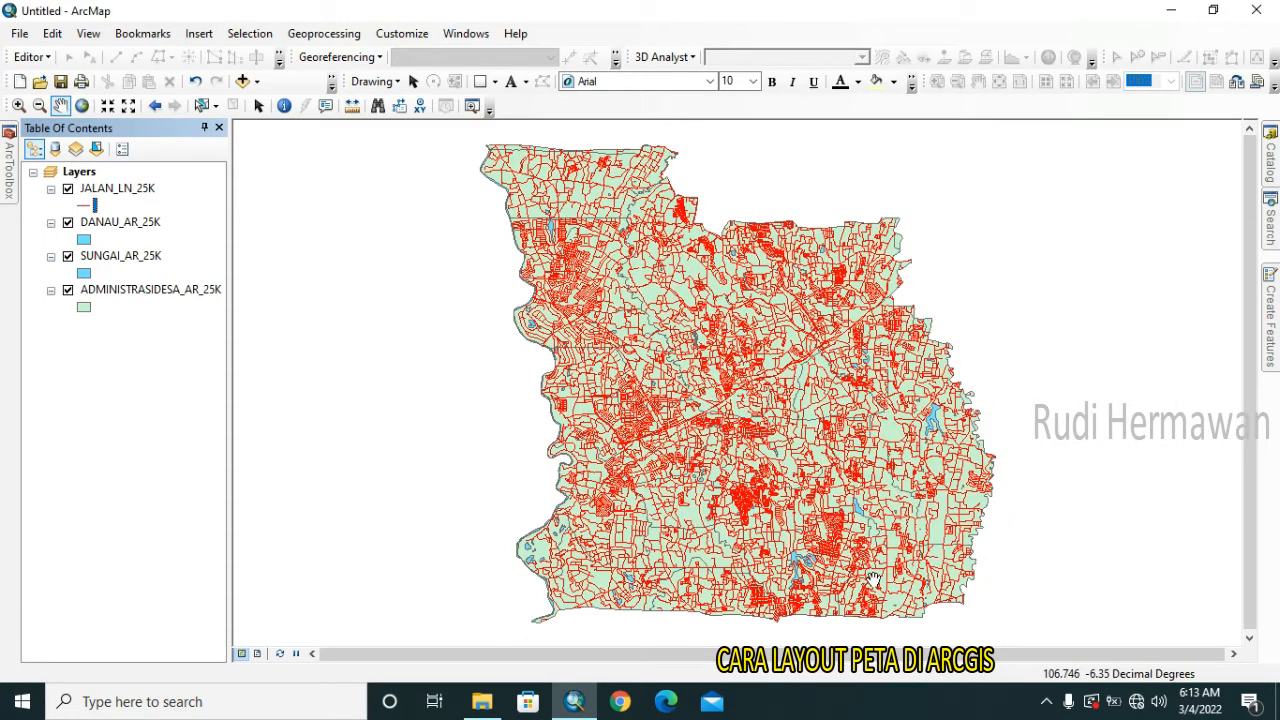
# Try the ADMINISTRASIDESA_AR_25K layer above all other layers around the southern lake, and return it to the bottom of the layer order.
pyautogui.click(18, 105)
pyautogui.moveTo(702, 488); pyautogui.dragTo(886, 646)
pyautogui.moveTo(626, 265); pyautogui.dragTo(918, 550)
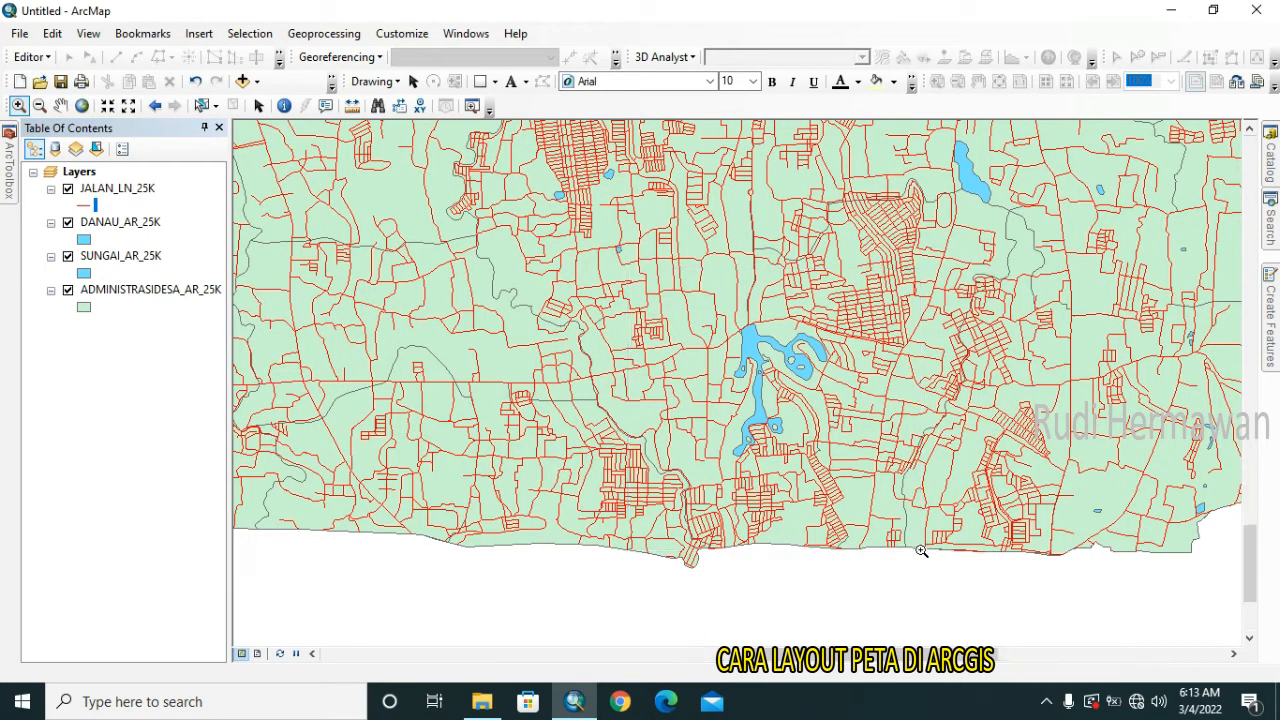
pyautogui.moveTo(548, 191); pyautogui.dragTo(934, 544)
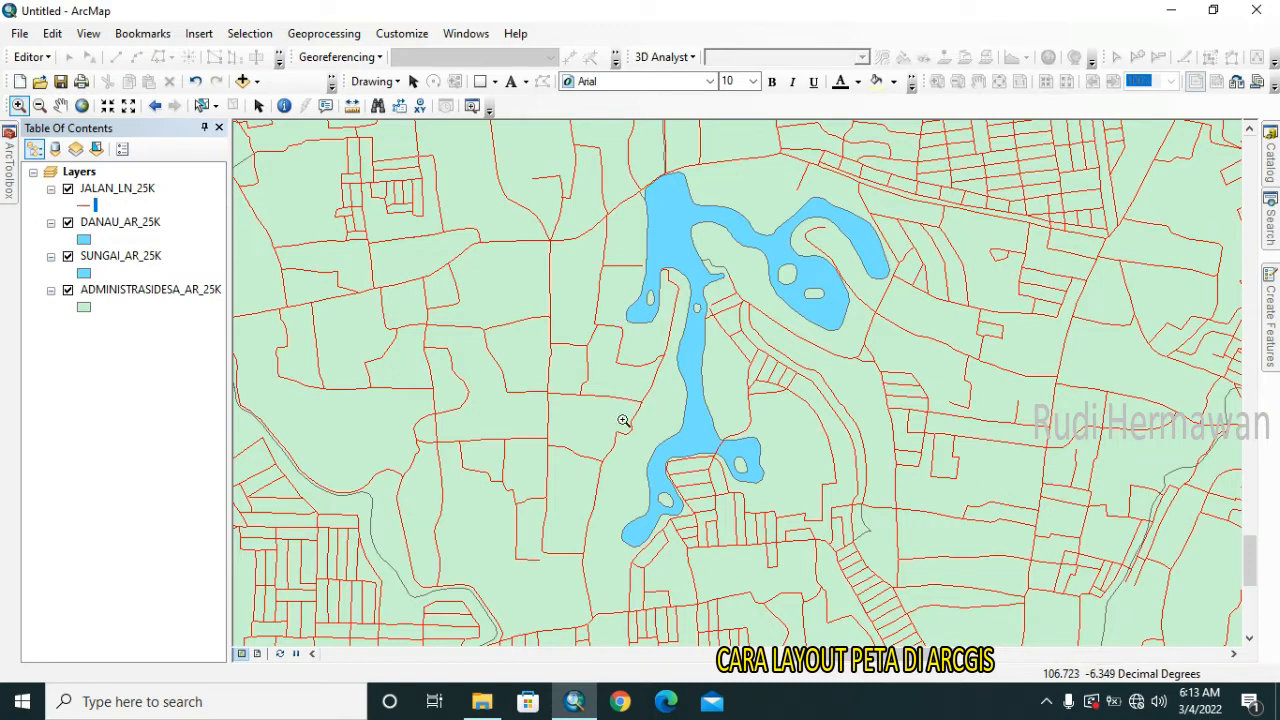
pyautogui.click(148, 288)
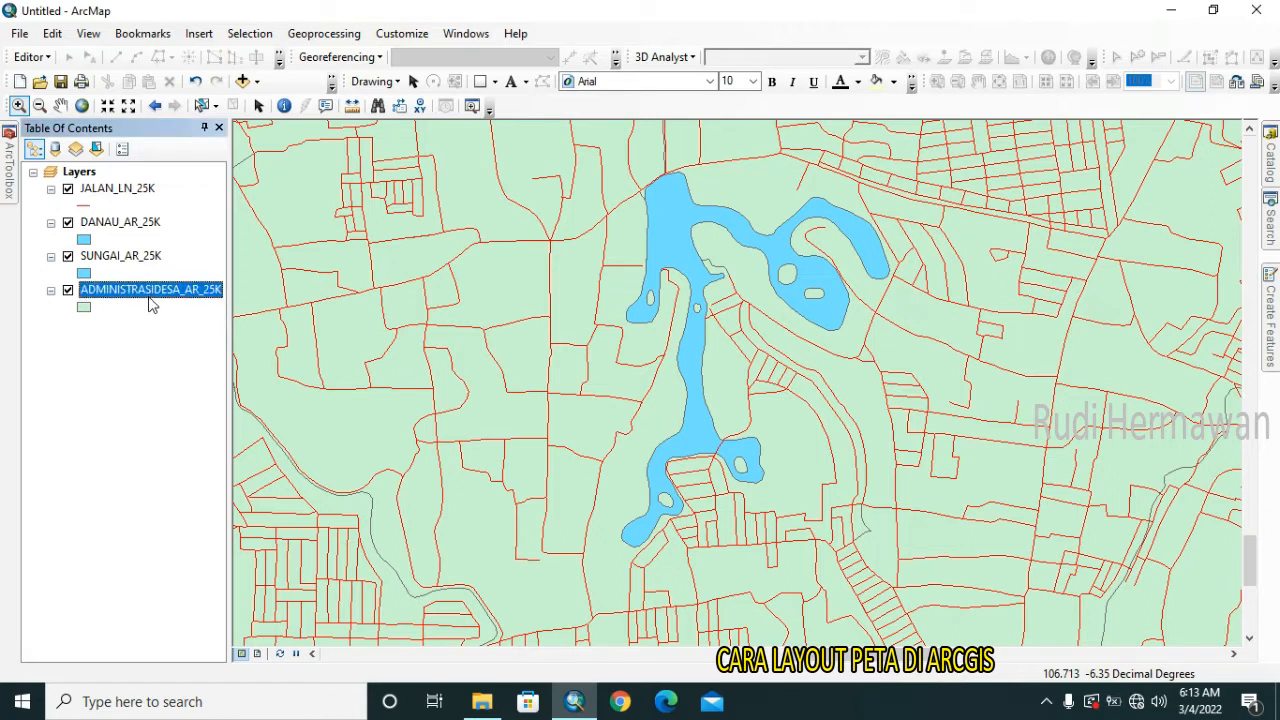
pyautogui.moveTo(150, 298); pyautogui.dragTo(137, 170)
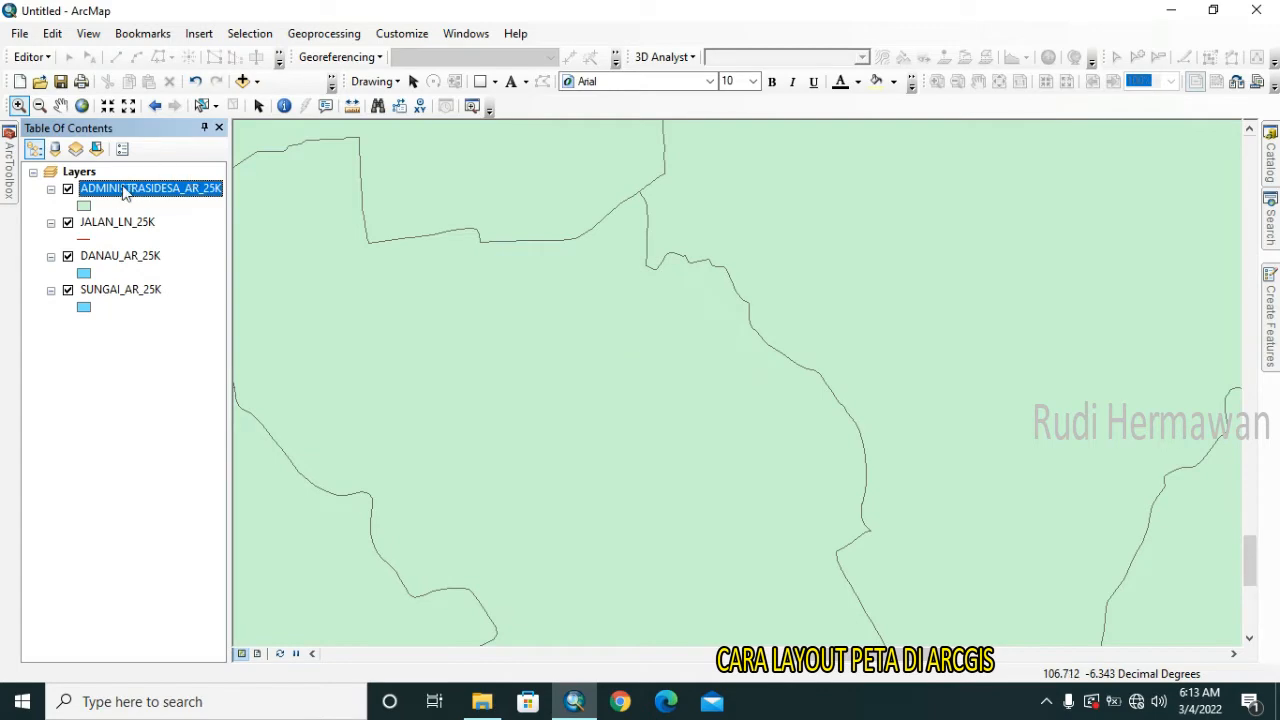
pyautogui.moveTo(124, 192); pyautogui.dragTo(130, 318)
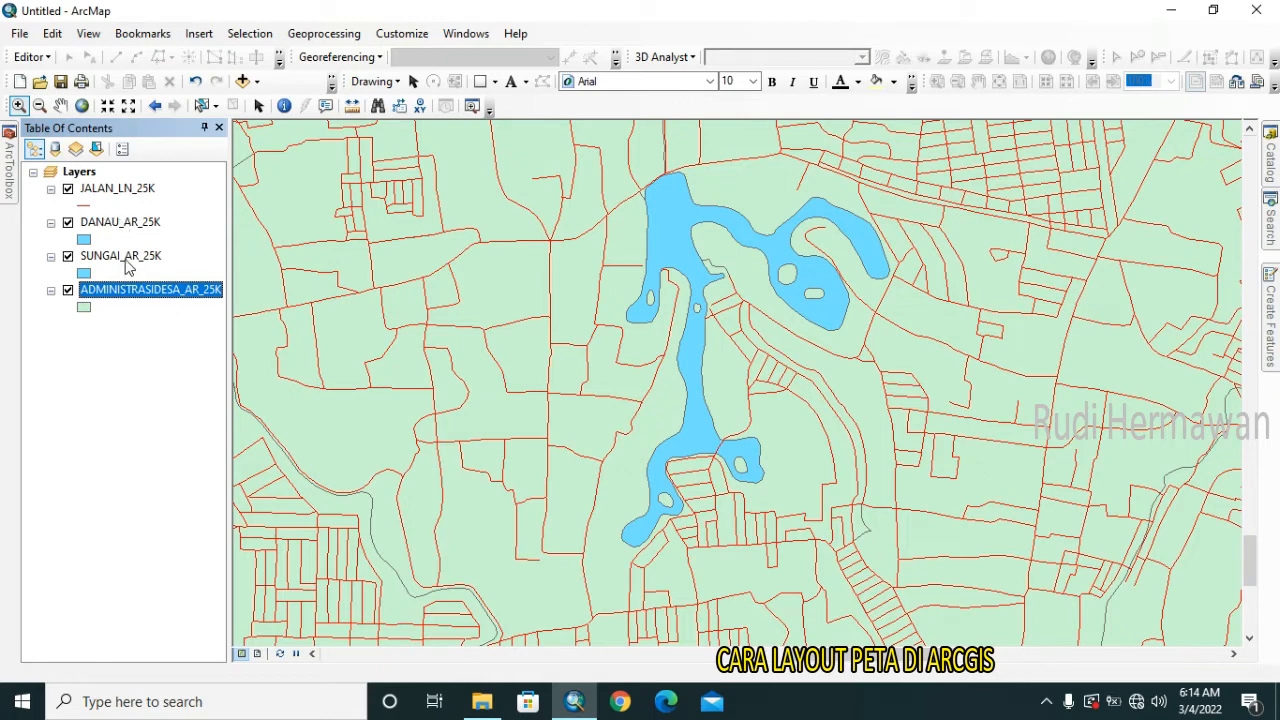
# Move the DANAU_AR_25K lake layer below SUNGAI_AR_25K in the layer order, directly above ADMINISTRASIDESA_AR_25K.
pyautogui.click(135, 222)
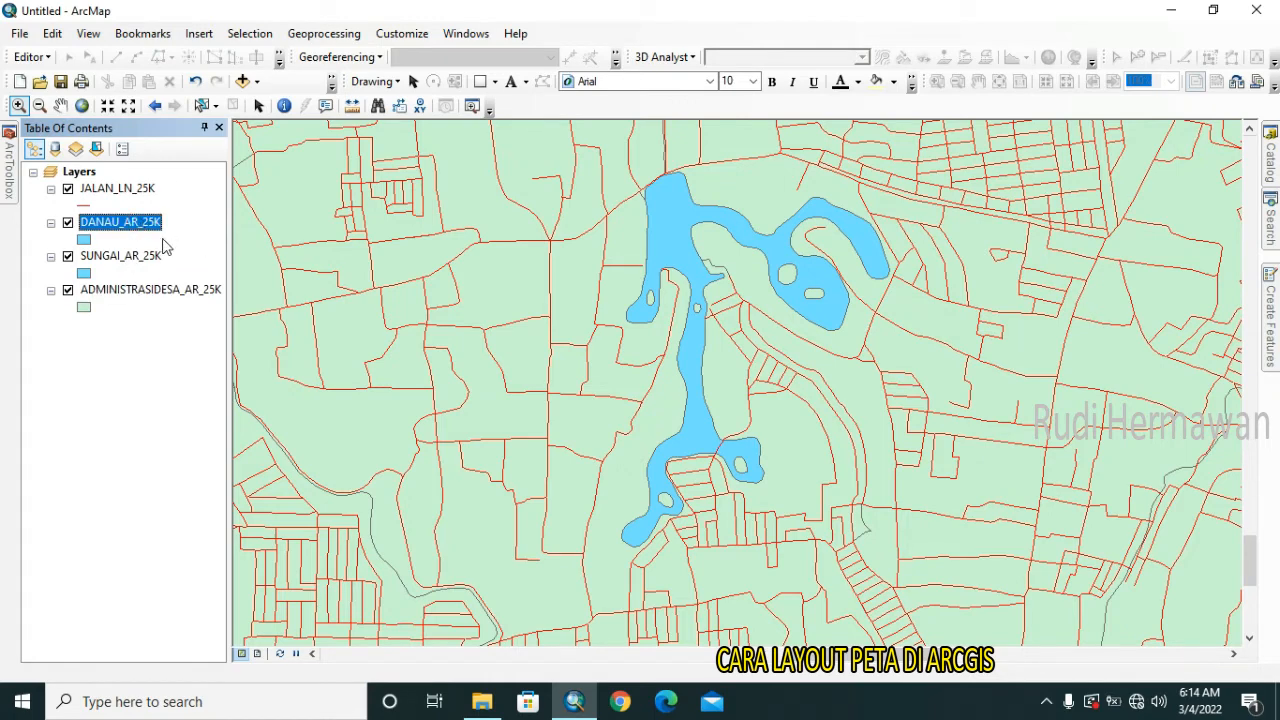
pyautogui.moveTo(124, 228); pyautogui.dragTo(140, 292)
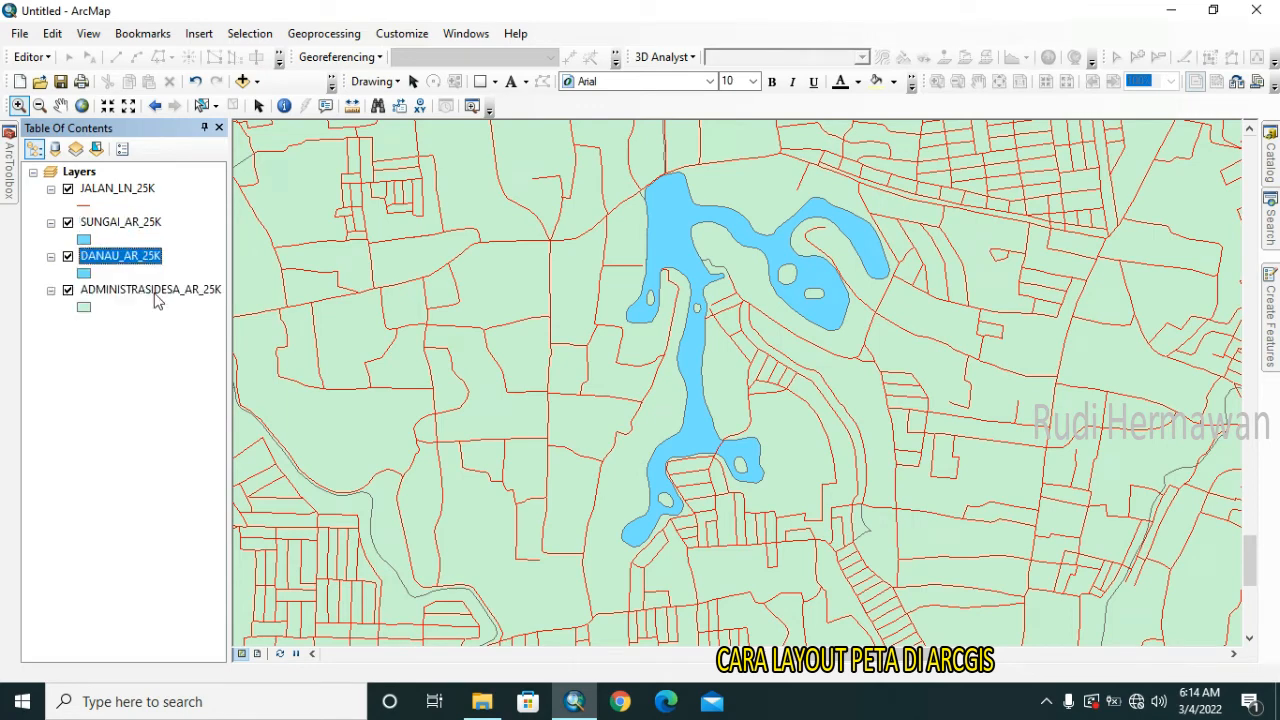
pyautogui.click(114, 226)
pyautogui.click(122, 190)
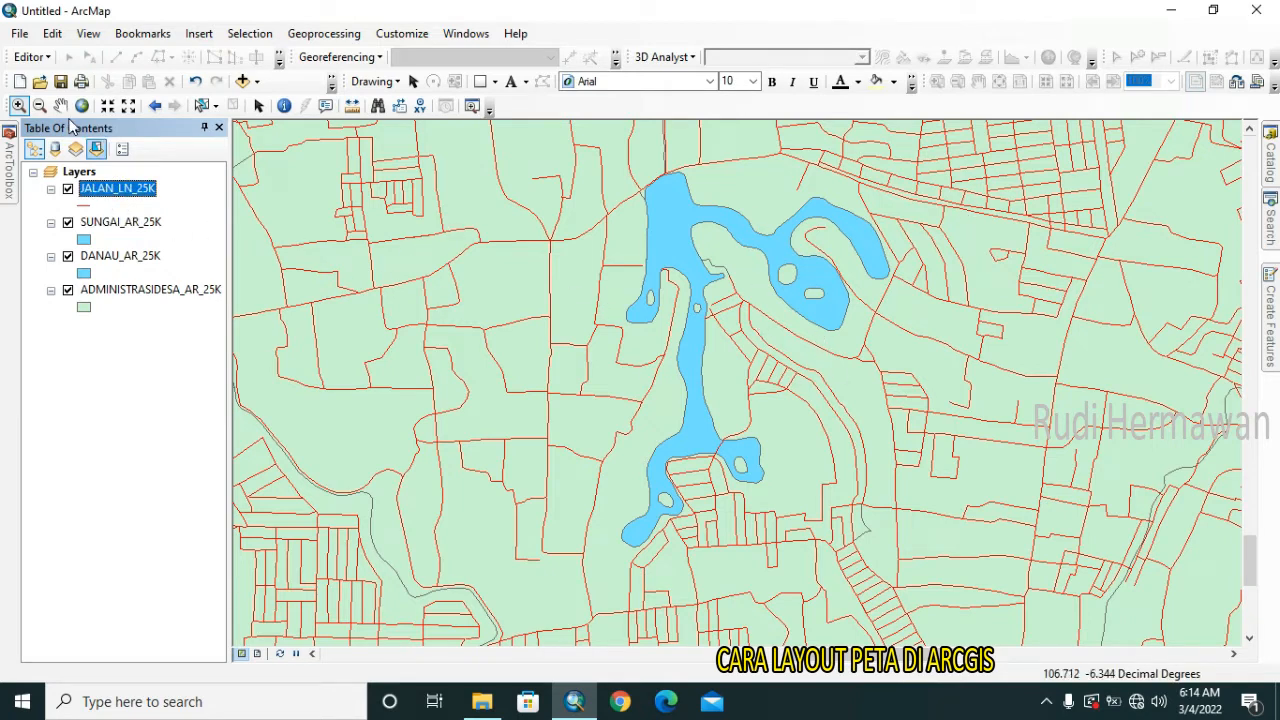
# Show the map in layout view, go back to data view, and switch to layout view again.
pyautogui.click(83, 36)
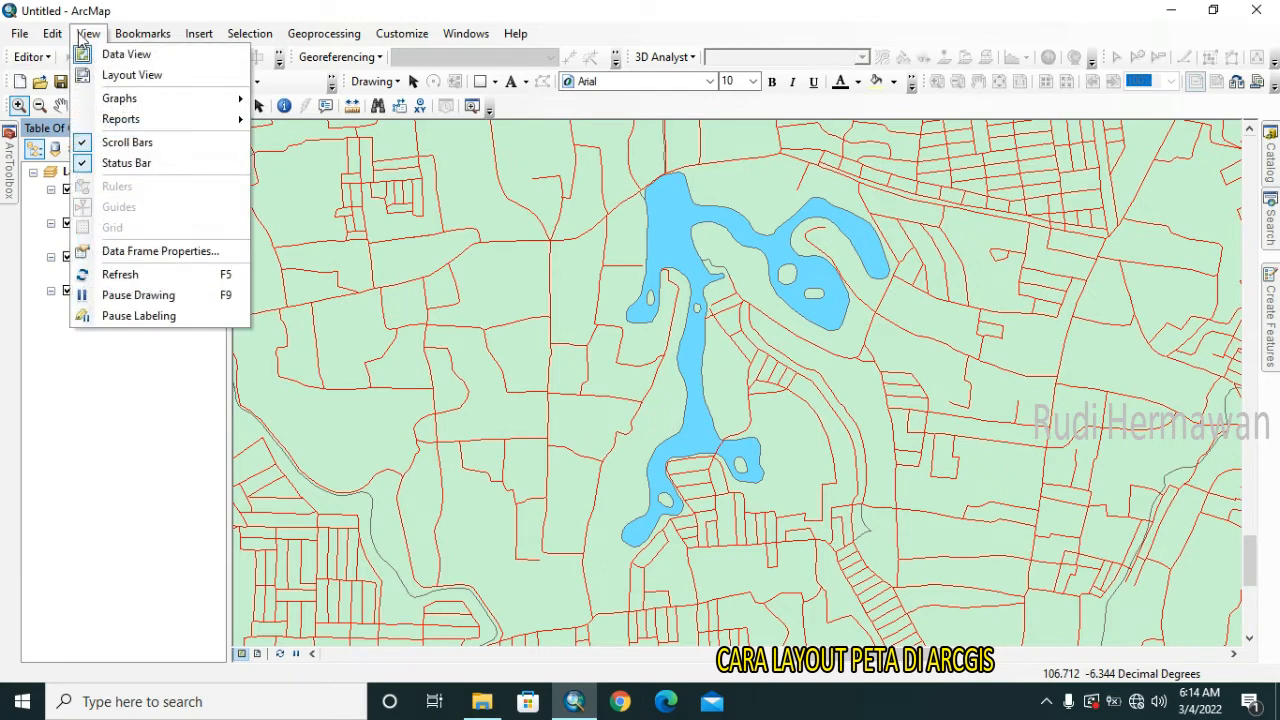
pyautogui.click(112, 78)
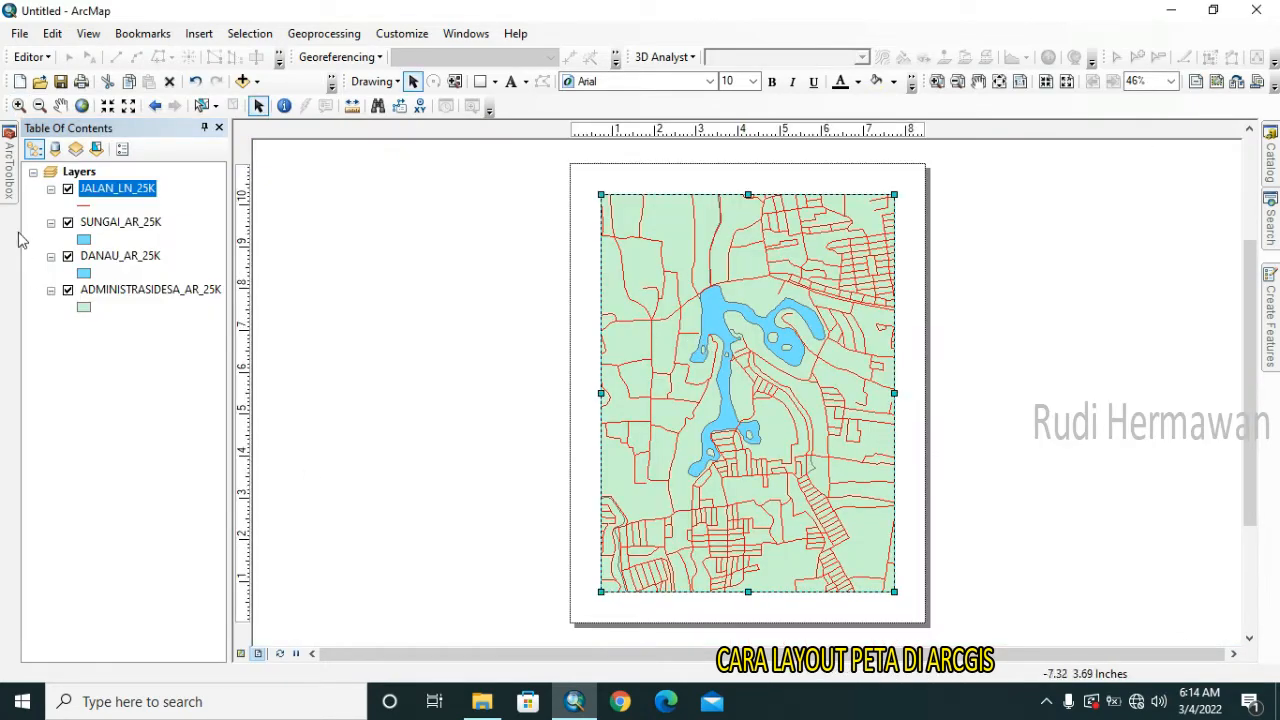
pyautogui.click(87, 33)
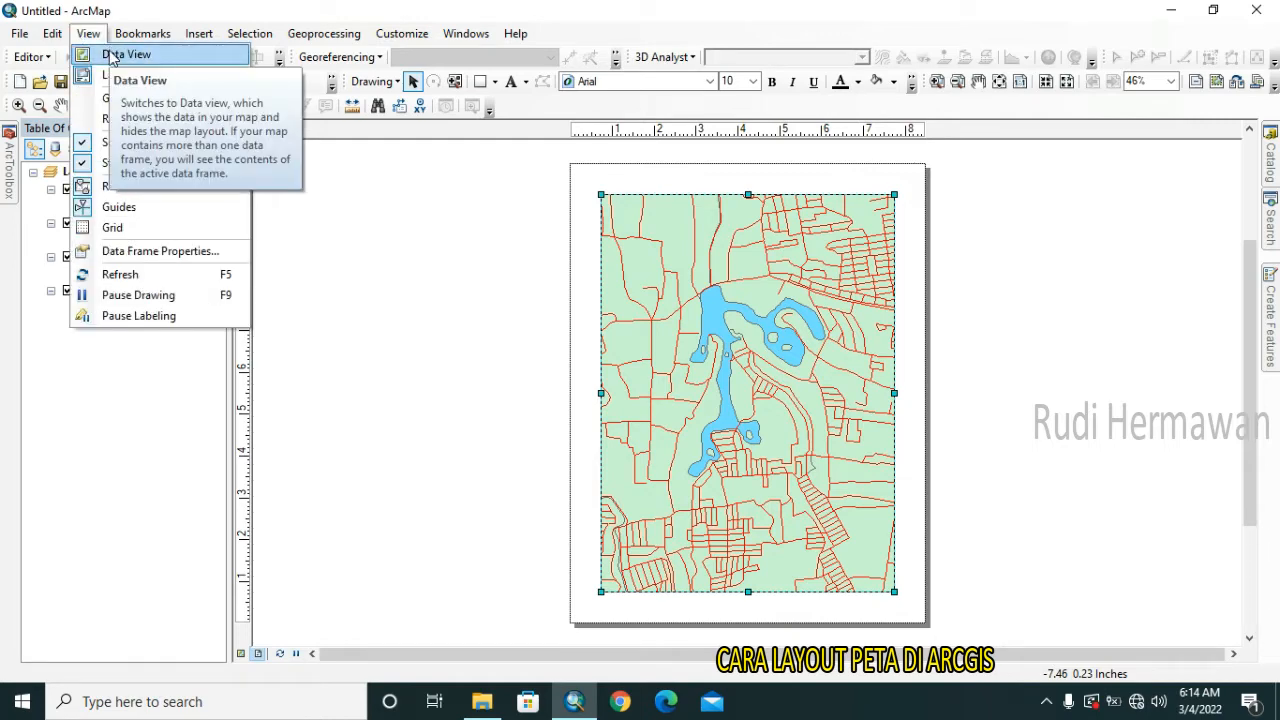
pyautogui.click(110, 55)
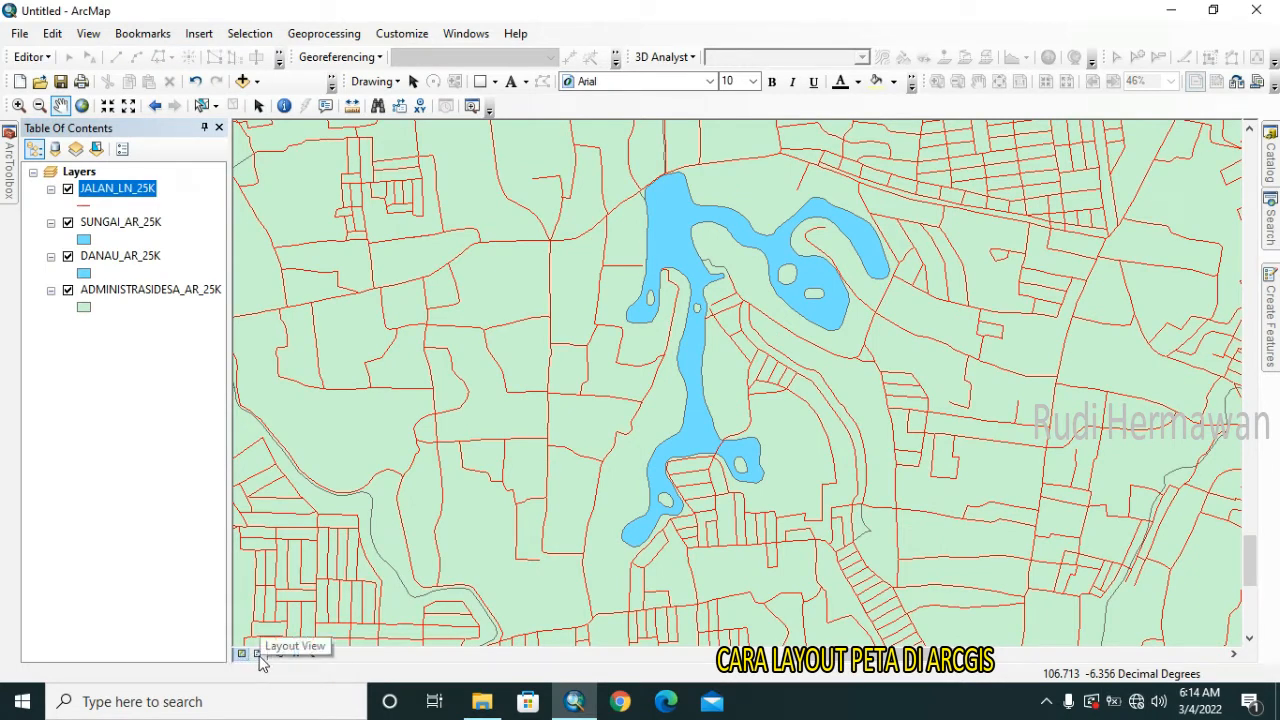
pyautogui.click(257, 655)
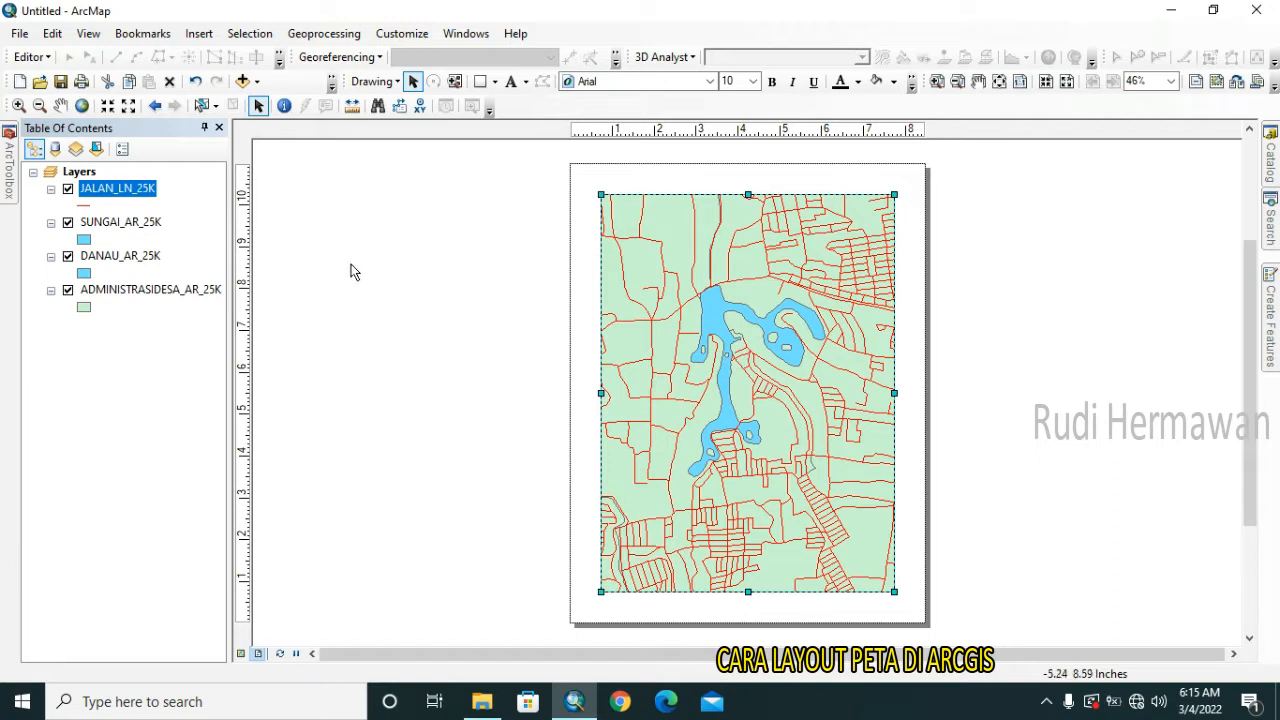
# Save the map document as lat_layout in the 2022 bln 2 21 Peta Mba Murni folder.
pyautogui.click(60, 84)
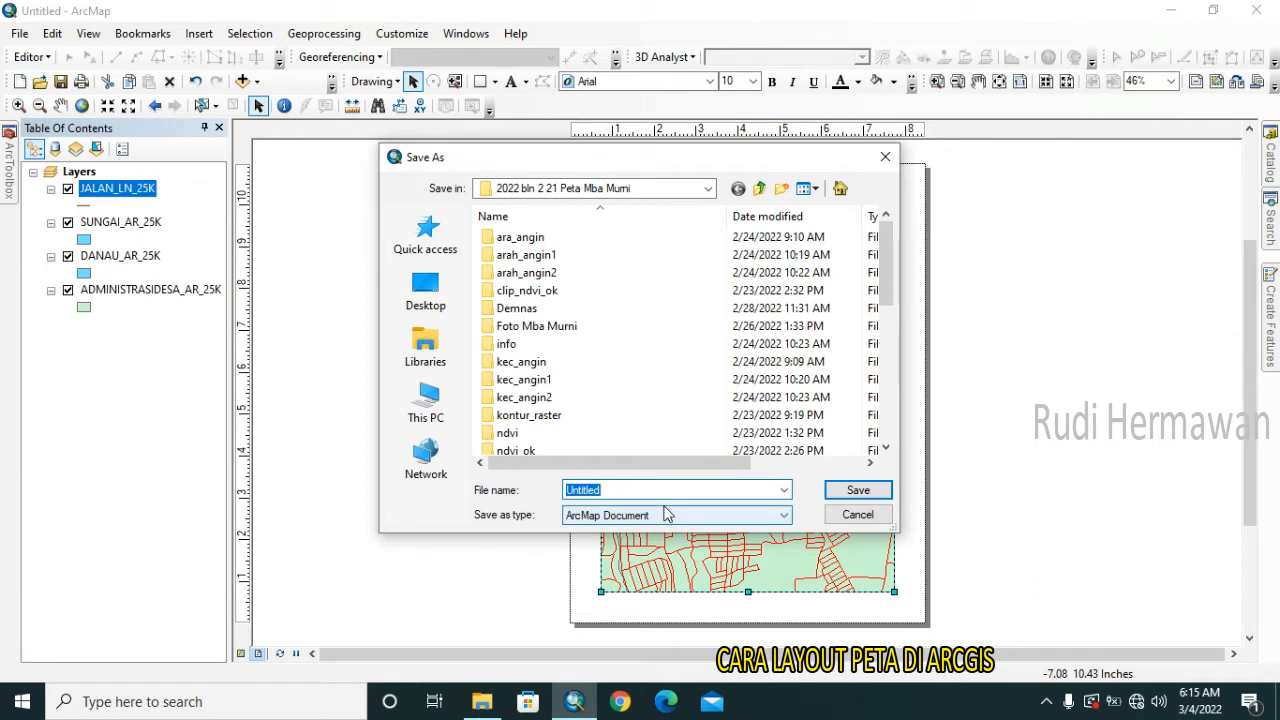
pyautogui.write('y')
pyautogui.write('lat')
pyautogui.write('_layout')
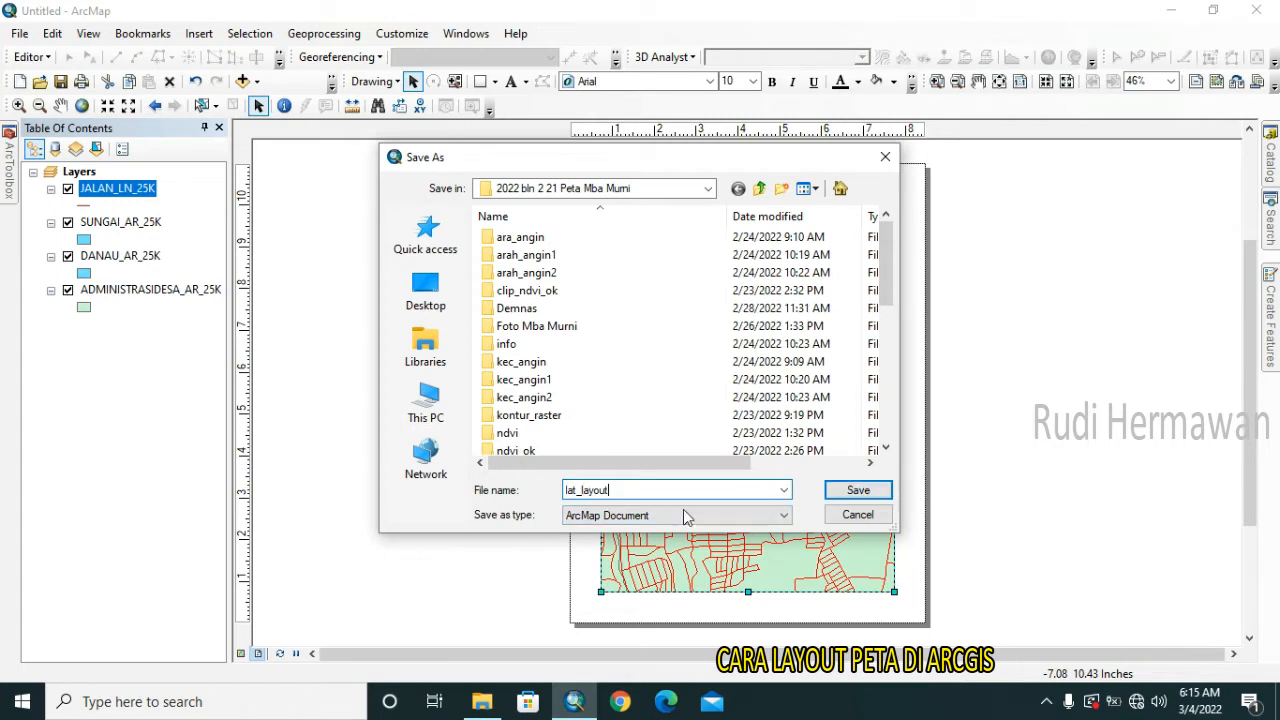
pyautogui.click(857, 492)
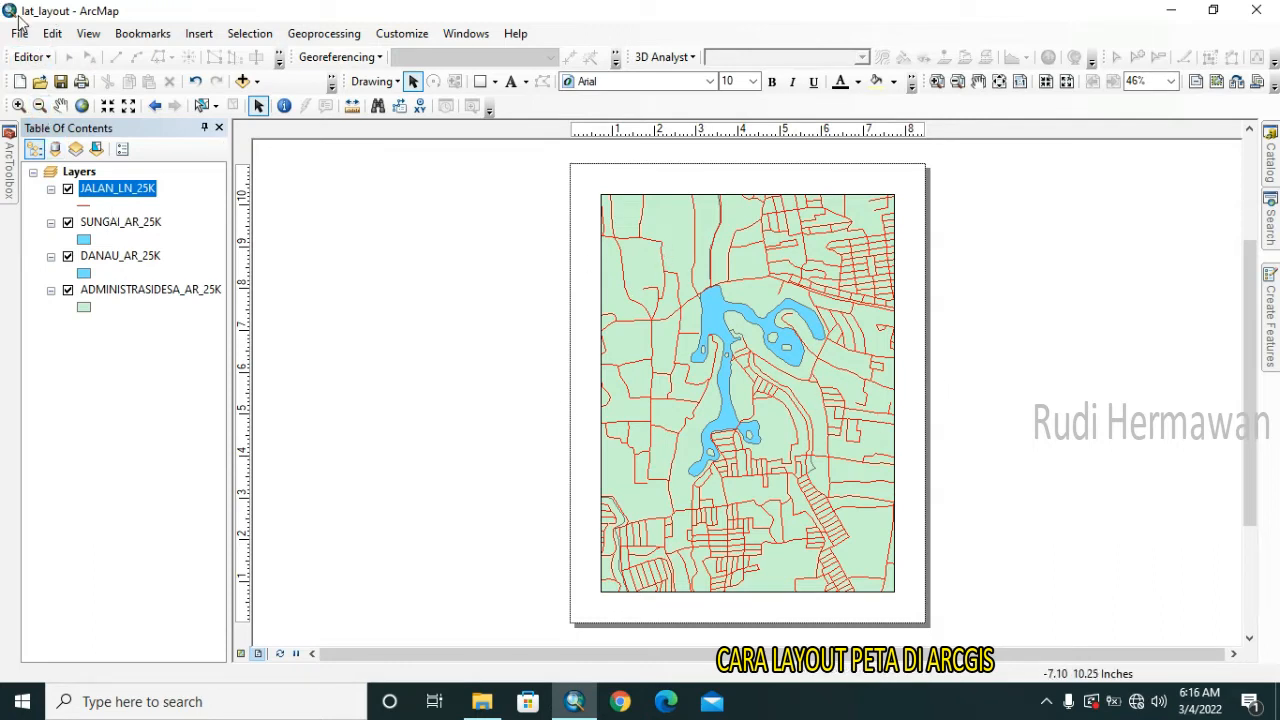
pyautogui.click(771, 420)
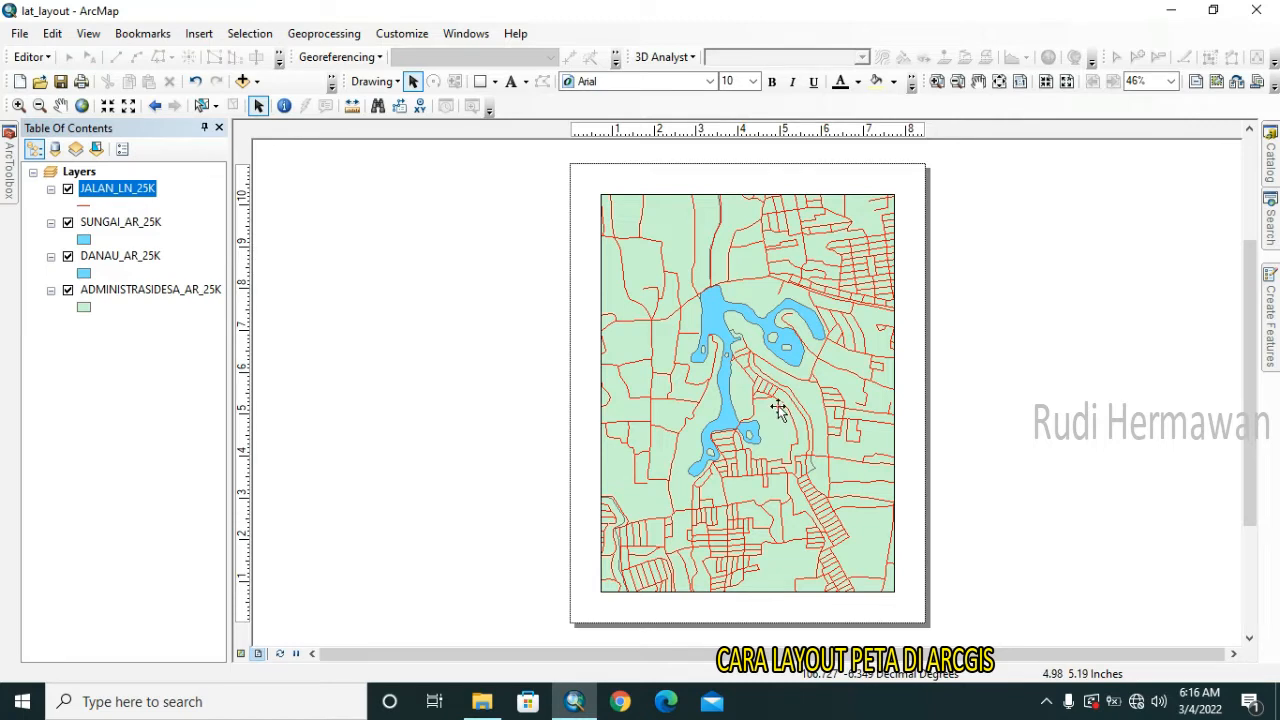
pyautogui.click(978, 381)
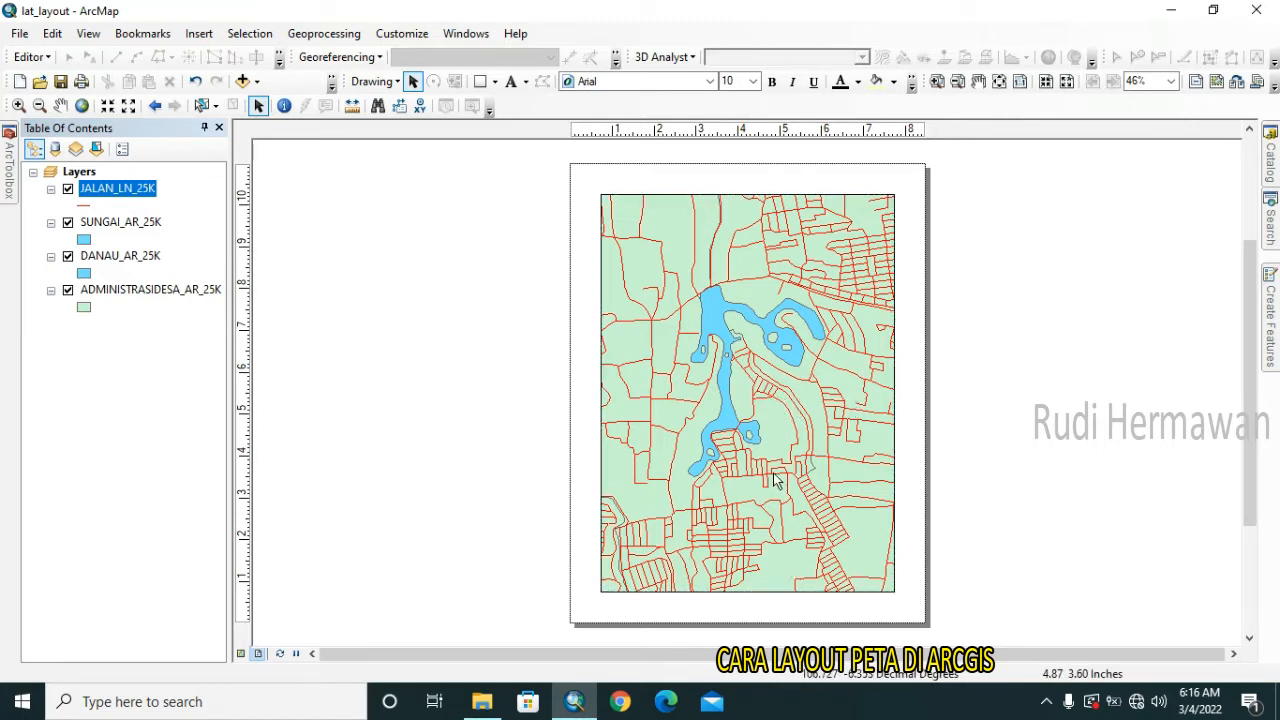
# Open the page and print setup and look through the available printer paper sizes, keeping Letter.
pyautogui.click(19, 35)
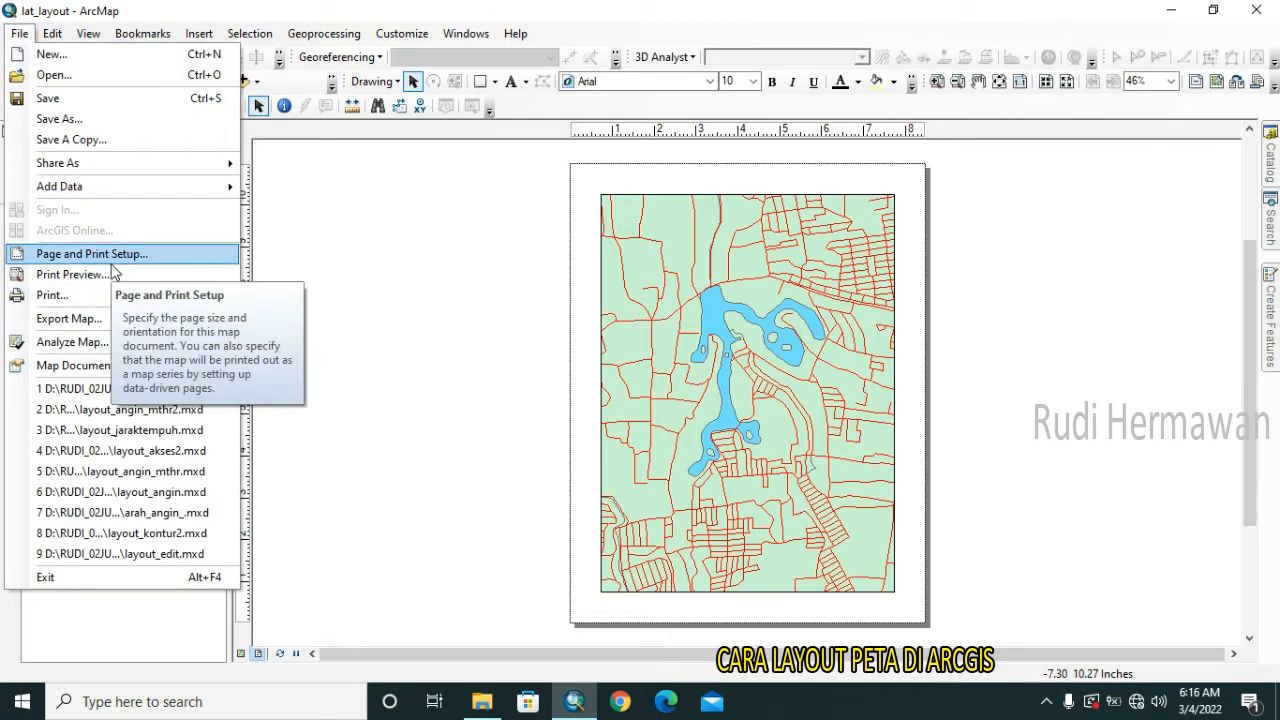
pyautogui.click(120, 258)
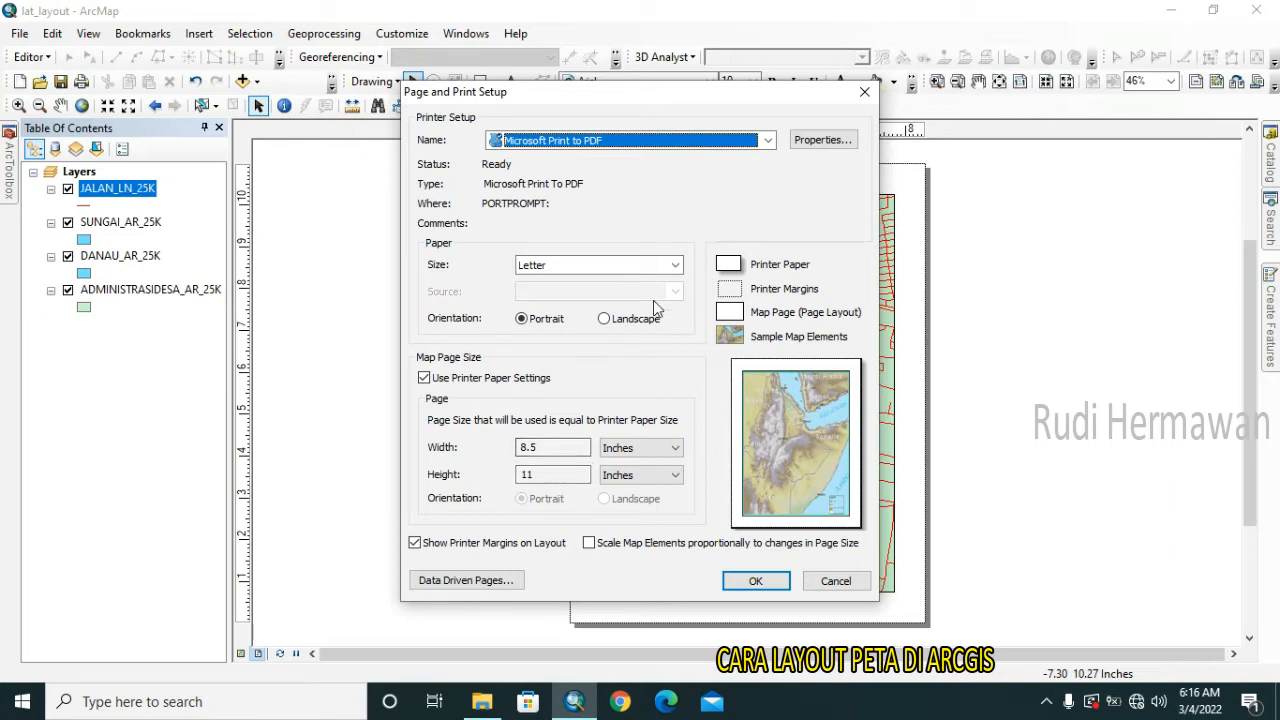
pyautogui.click(676, 265)
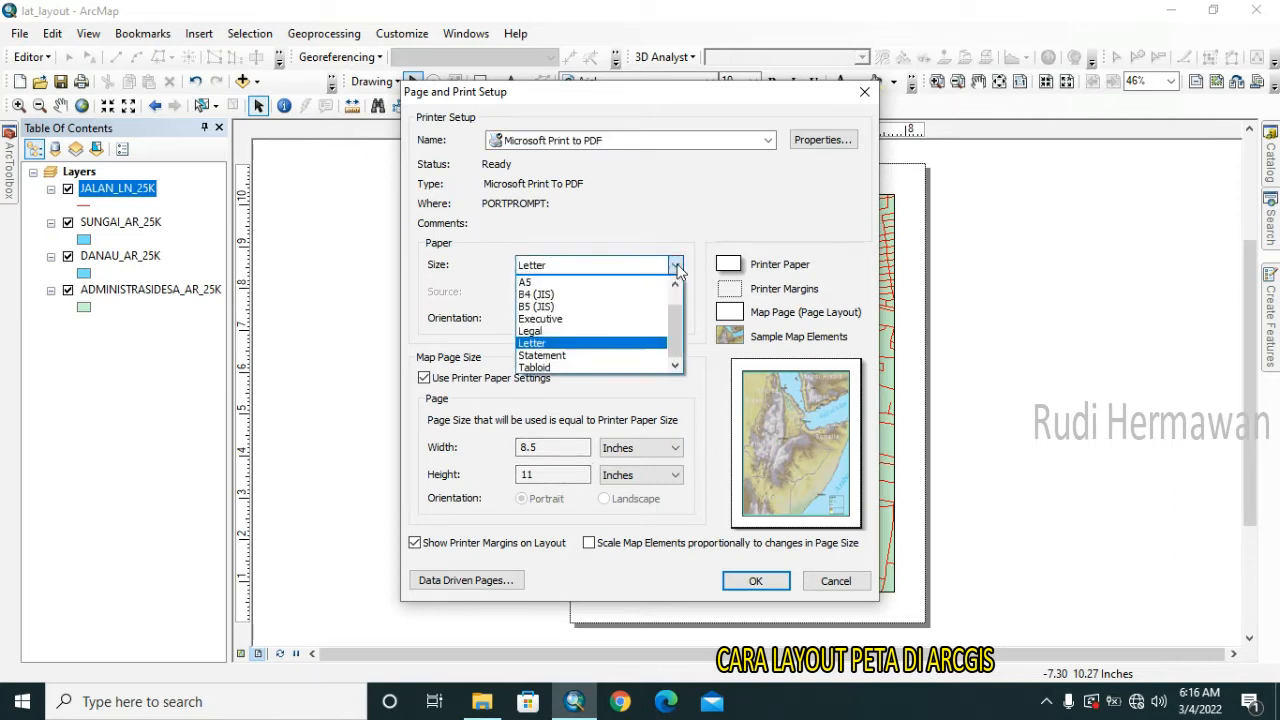
pyautogui.scroll(2, 678, 285)
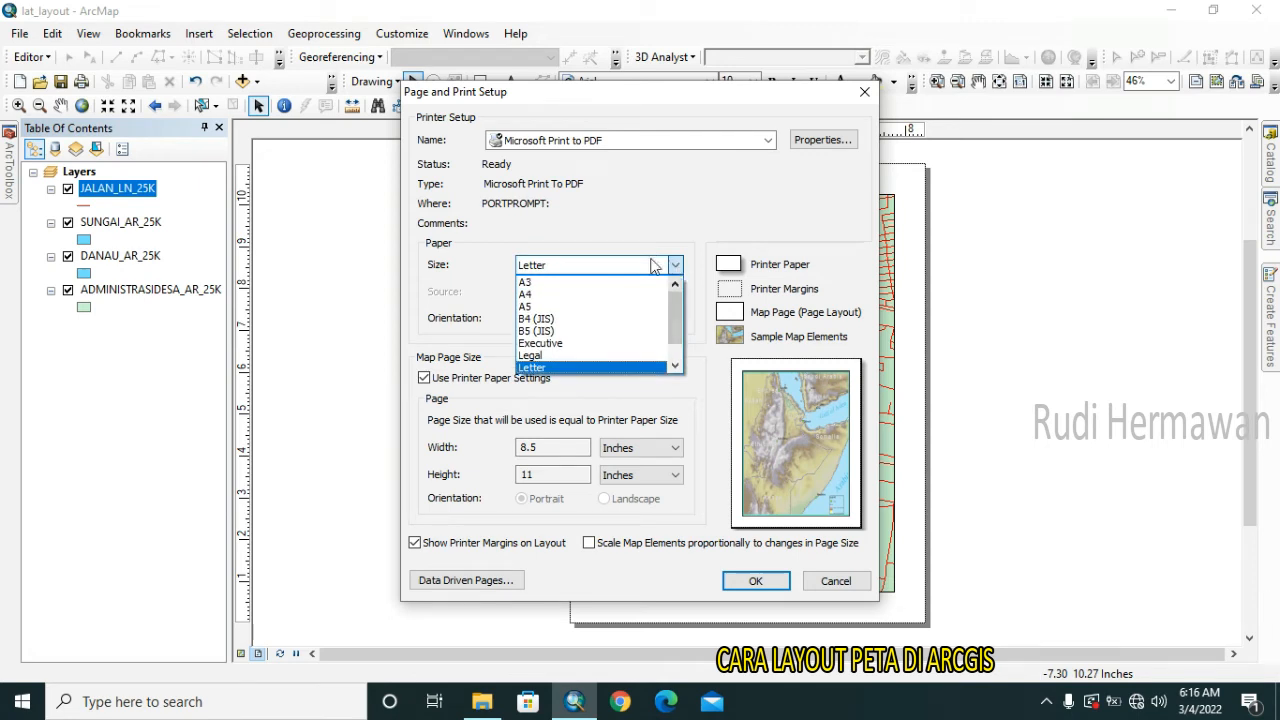
pyautogui.moveTo(679, 319); pyautogui.dragTo(680, 355)
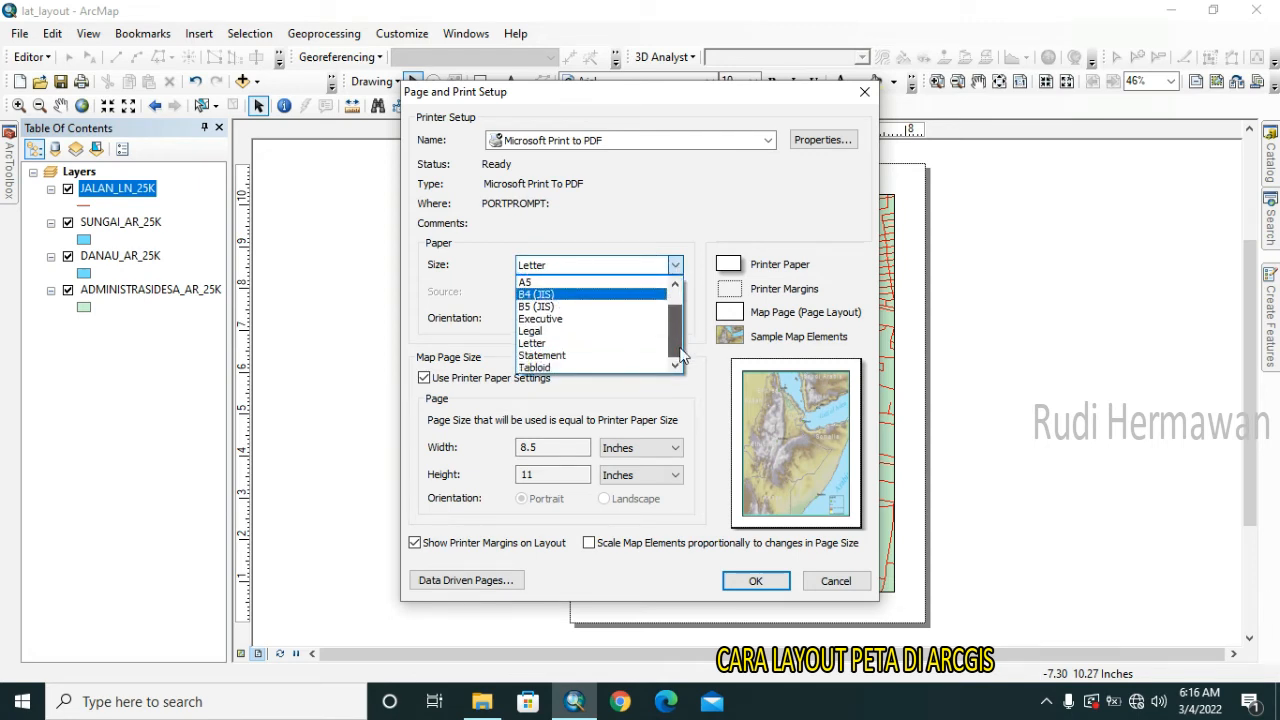
pyautogui.scroll(2, 680, 365)
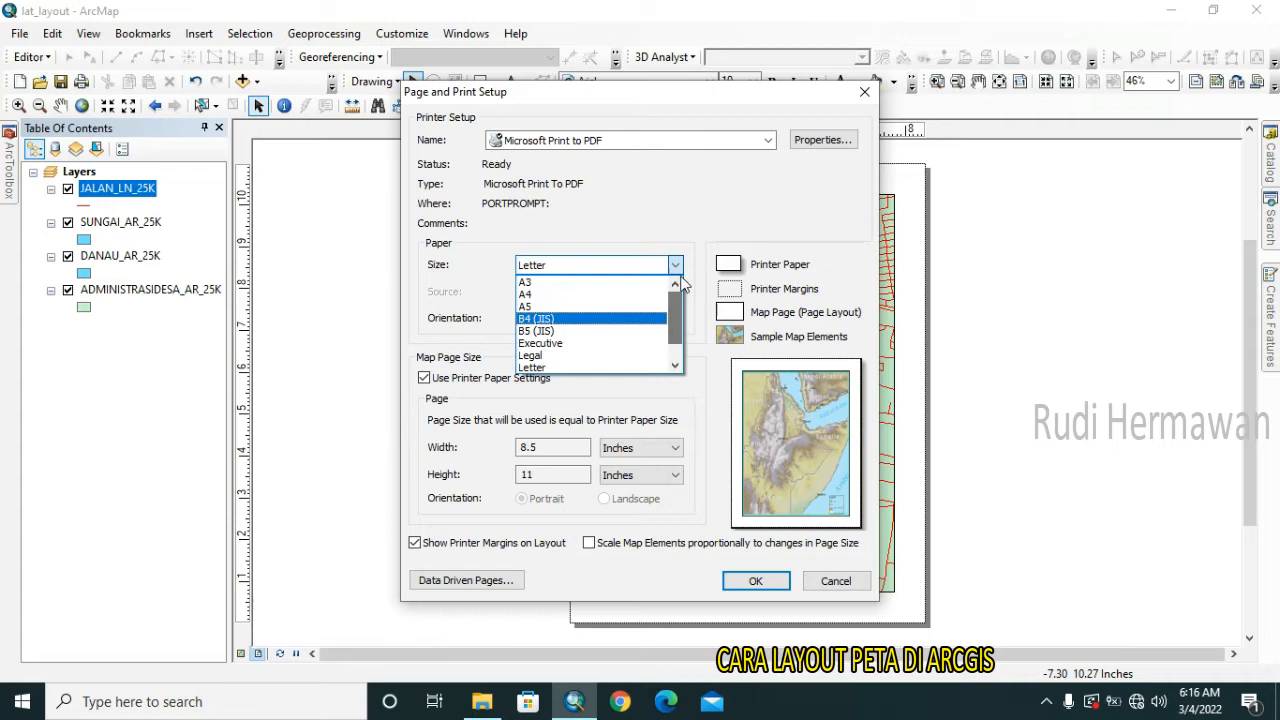
pyautogui.click(645, 265)
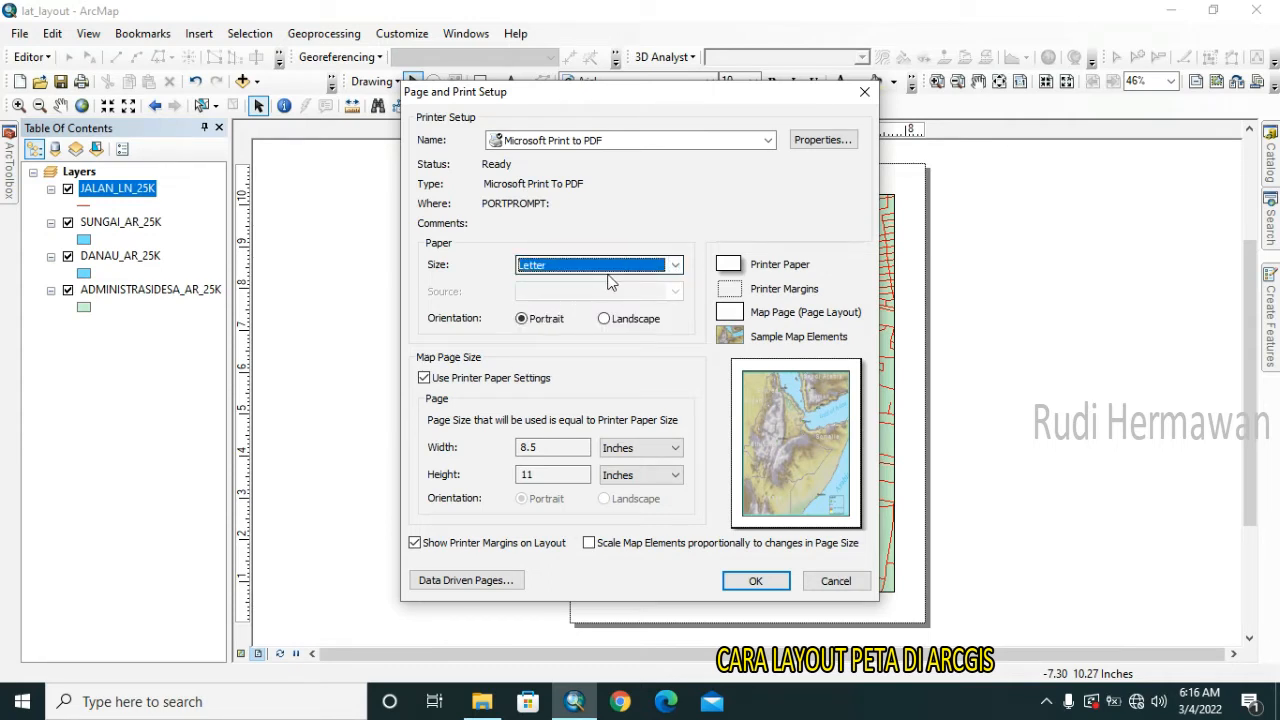
# Turn off the use of printer paper settings and set the map page to A2 in landscape orientation.
pyautogui.click(424, 378)
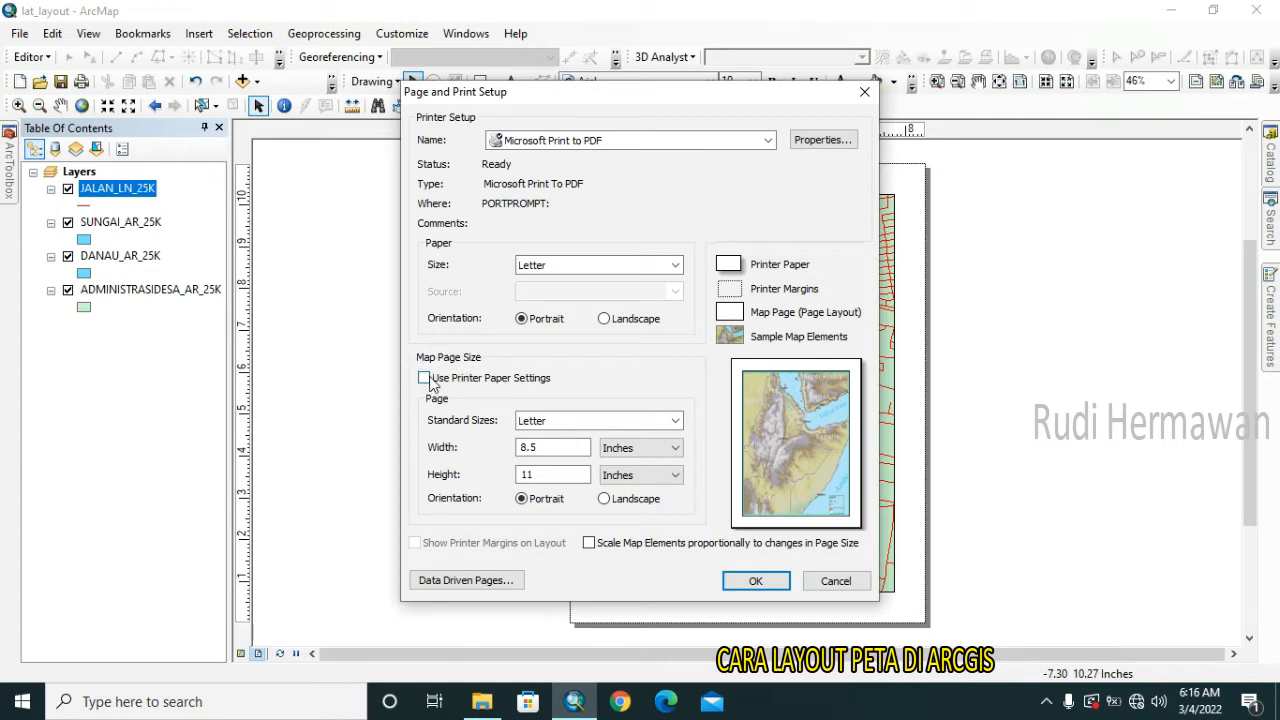
pyautogui.click(424, 378)
pyautogui.click(424, 378)
pyautogui.click(675, 421)
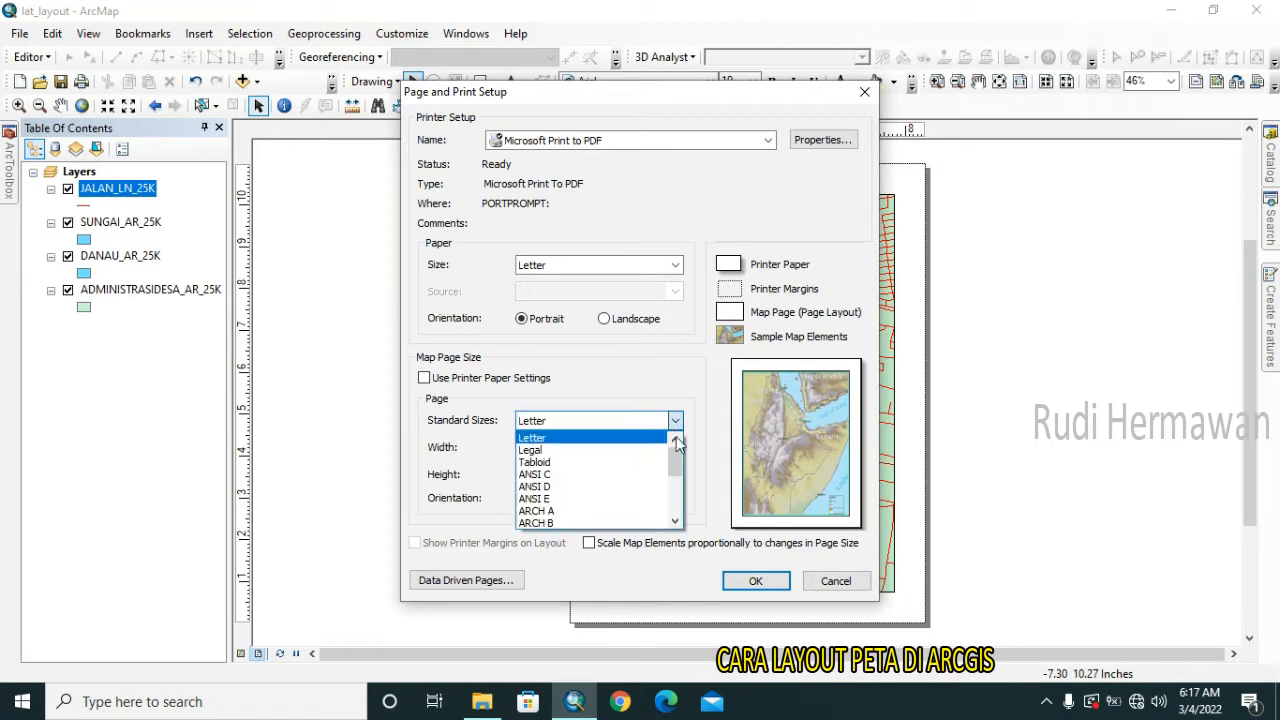
pyautogui.moveTo(676, 458); pyautogui.dragTo(679, 516)
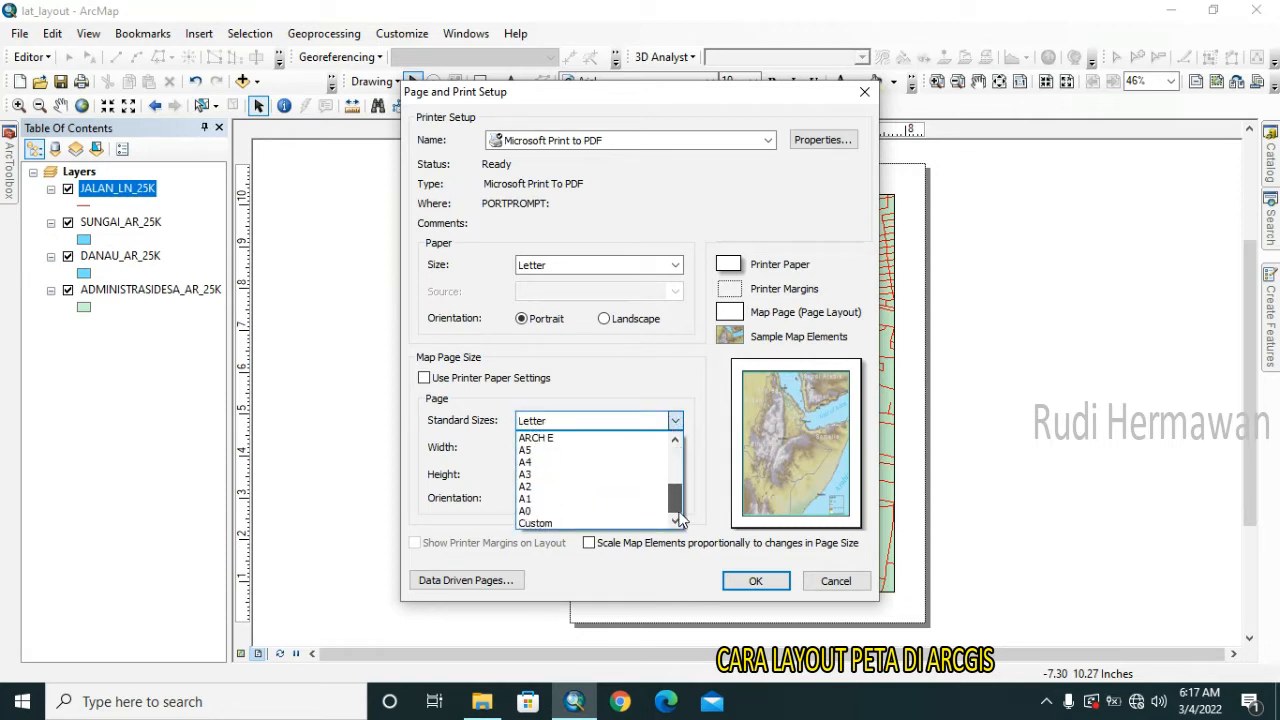
pyautogui.click(595, 523)
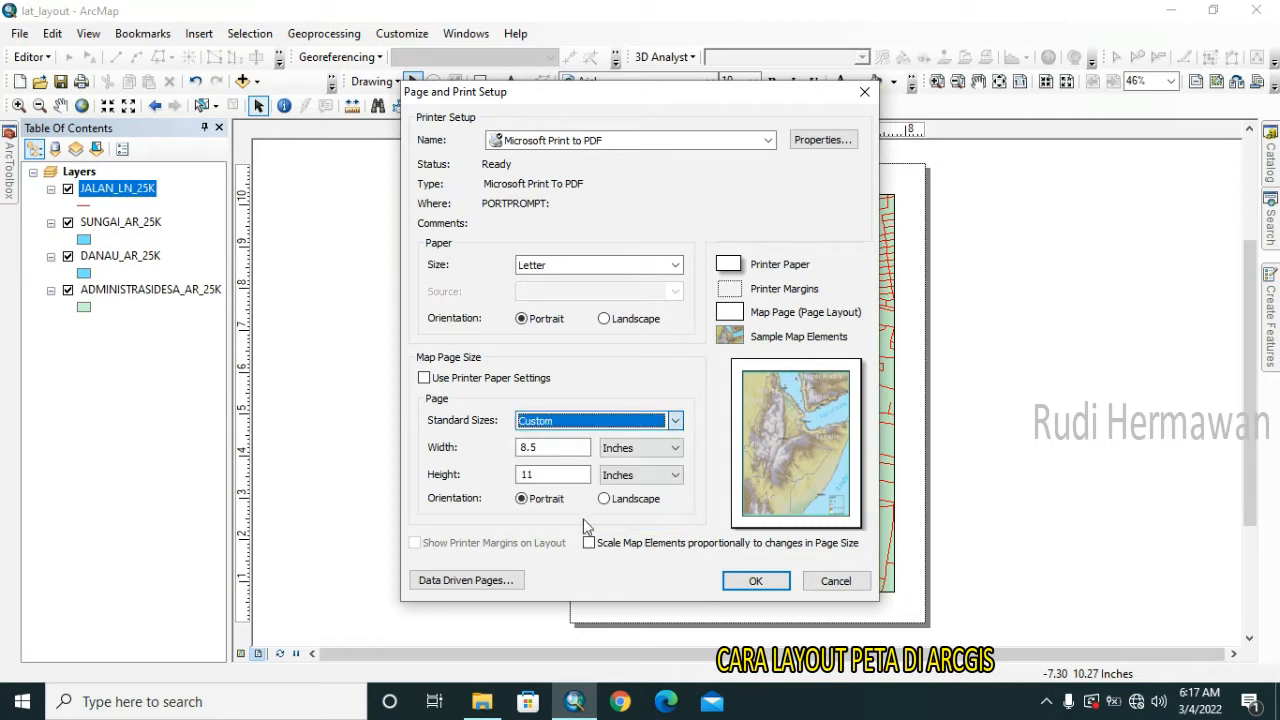
pyautogui.click(672, 422)
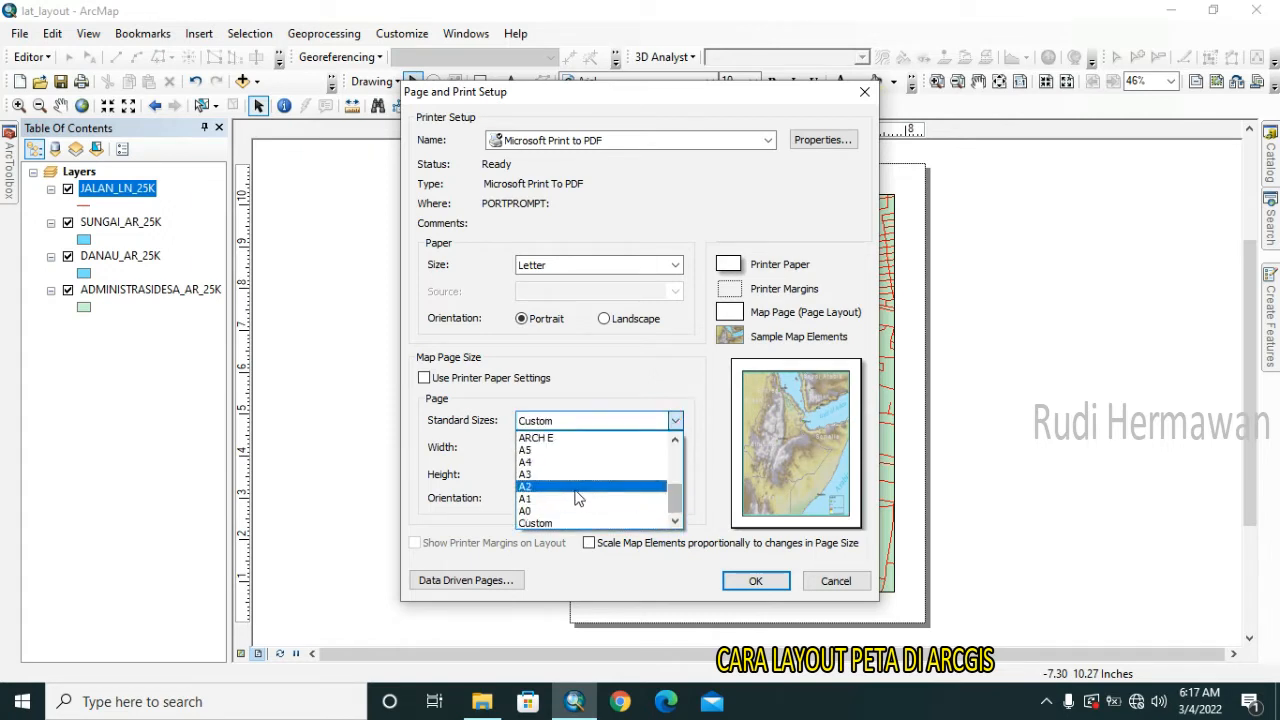
pyautogui.click(577, 488)
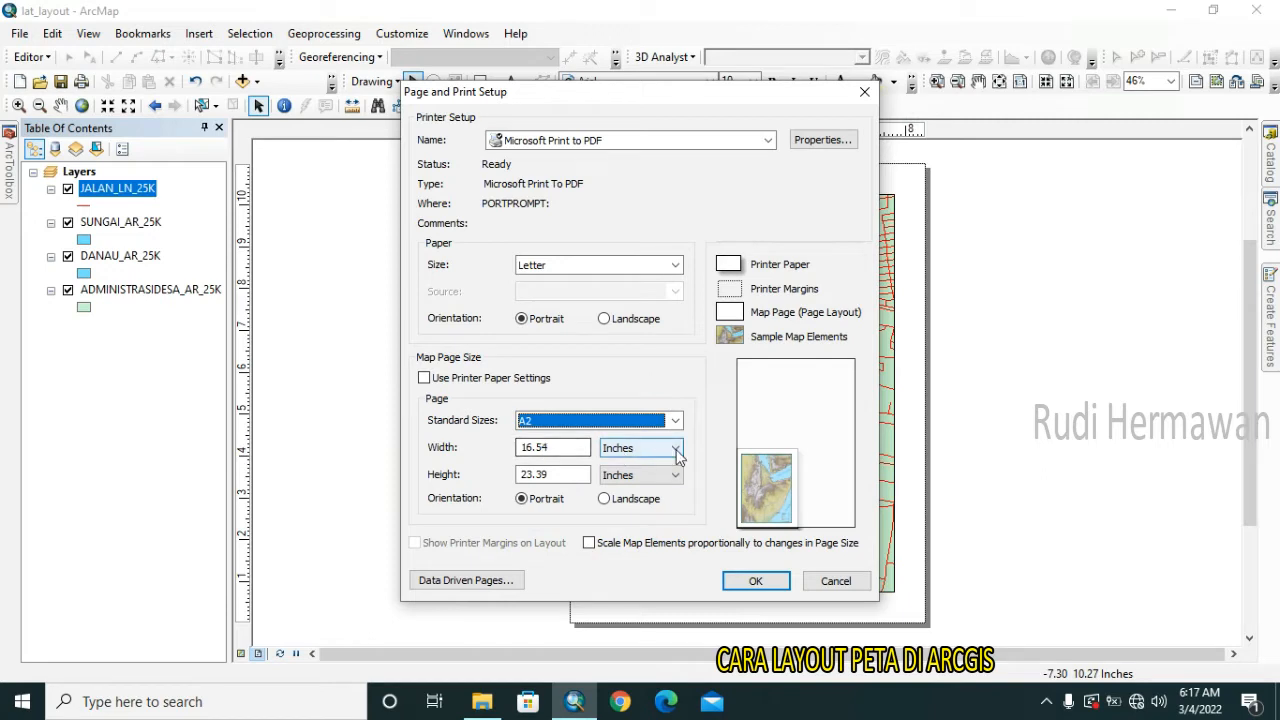
pyautogui.click(606, 499)
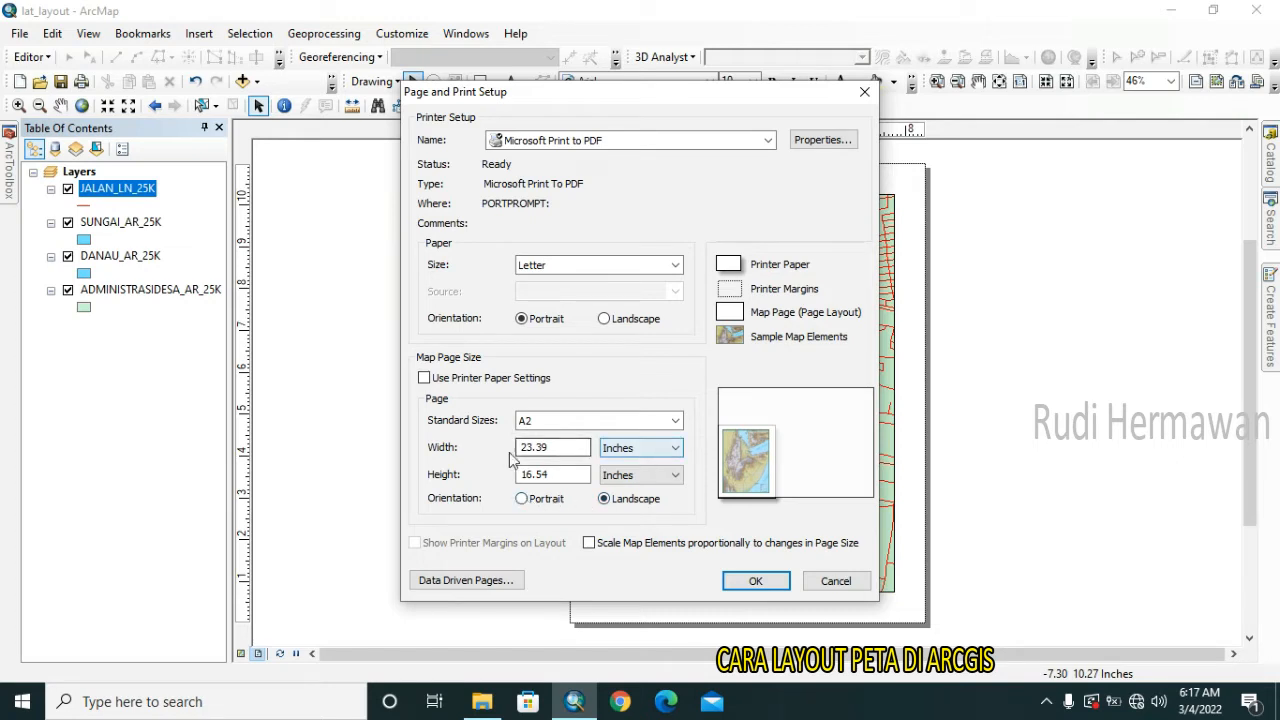
# Set the units of the map page's width and height to centimeters.
pyautogui.click(676, 452)
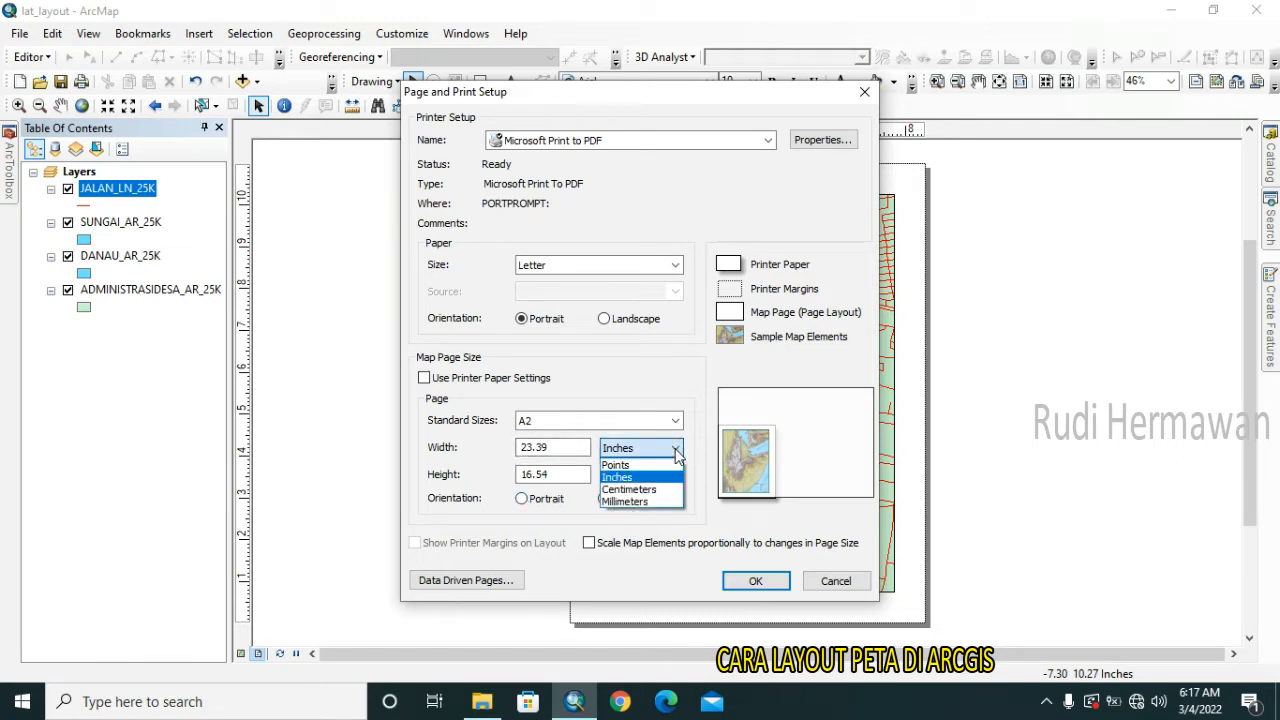
pyautogui.click(670, 490)
pyautogui.click(676, 476)
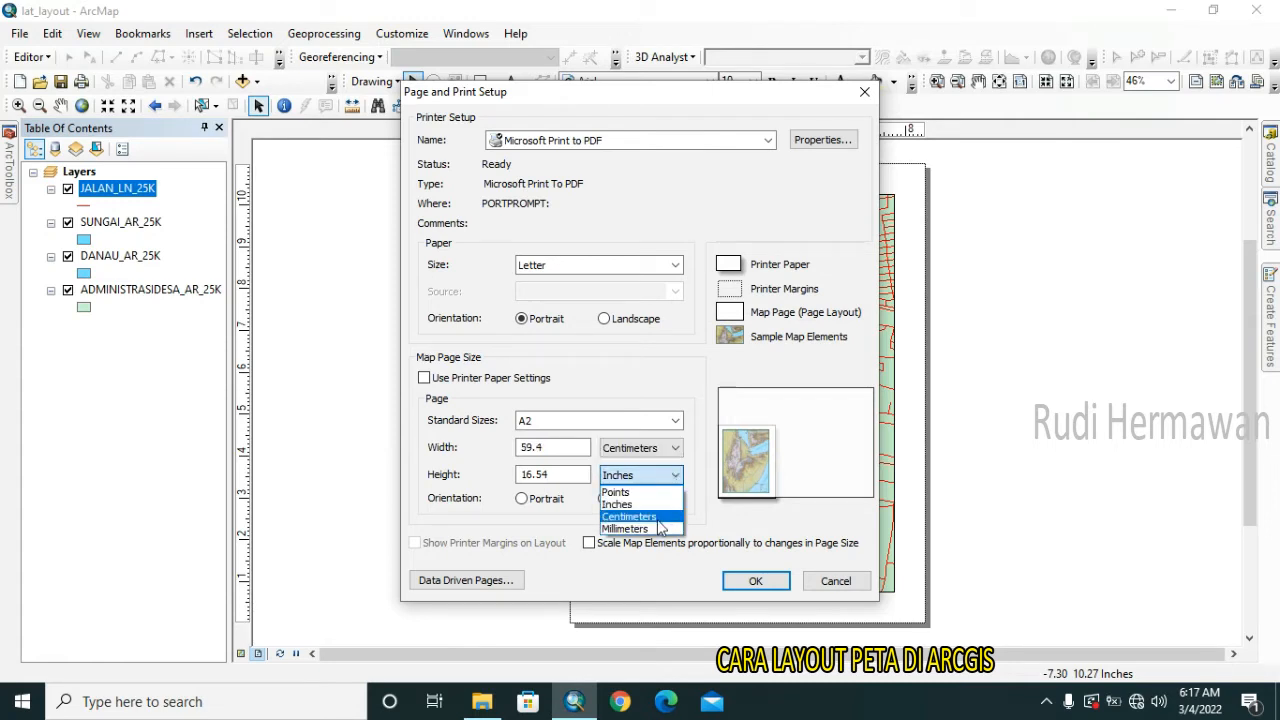
pyautogui.click(659, 517)
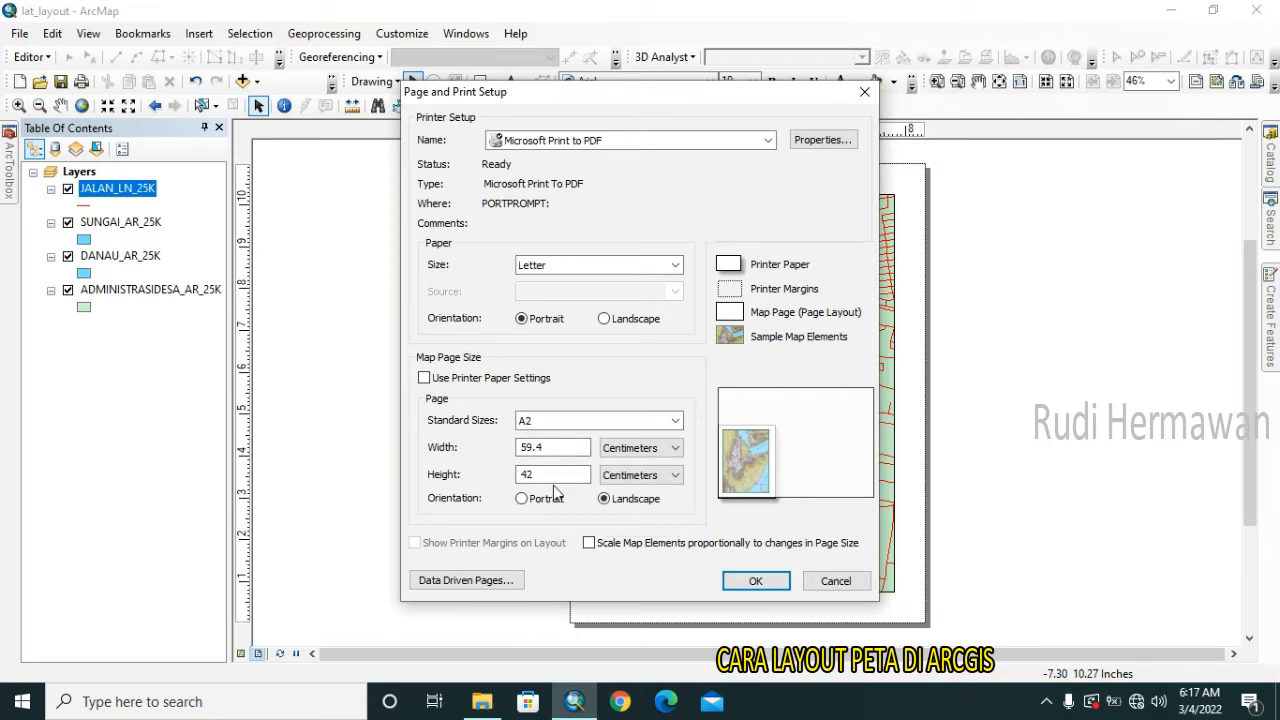
# Change the map page's standard size to A3.
pyautogui.click(676, 421)
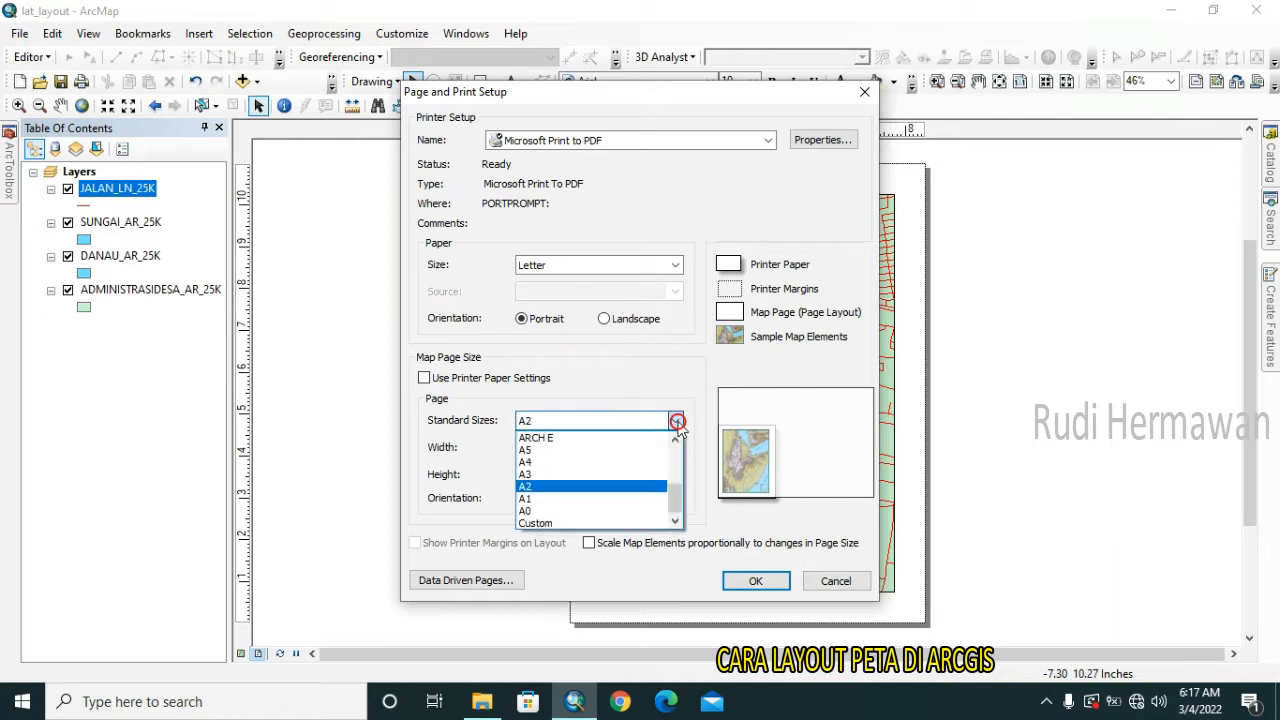
pyautogui.click(651, 474)
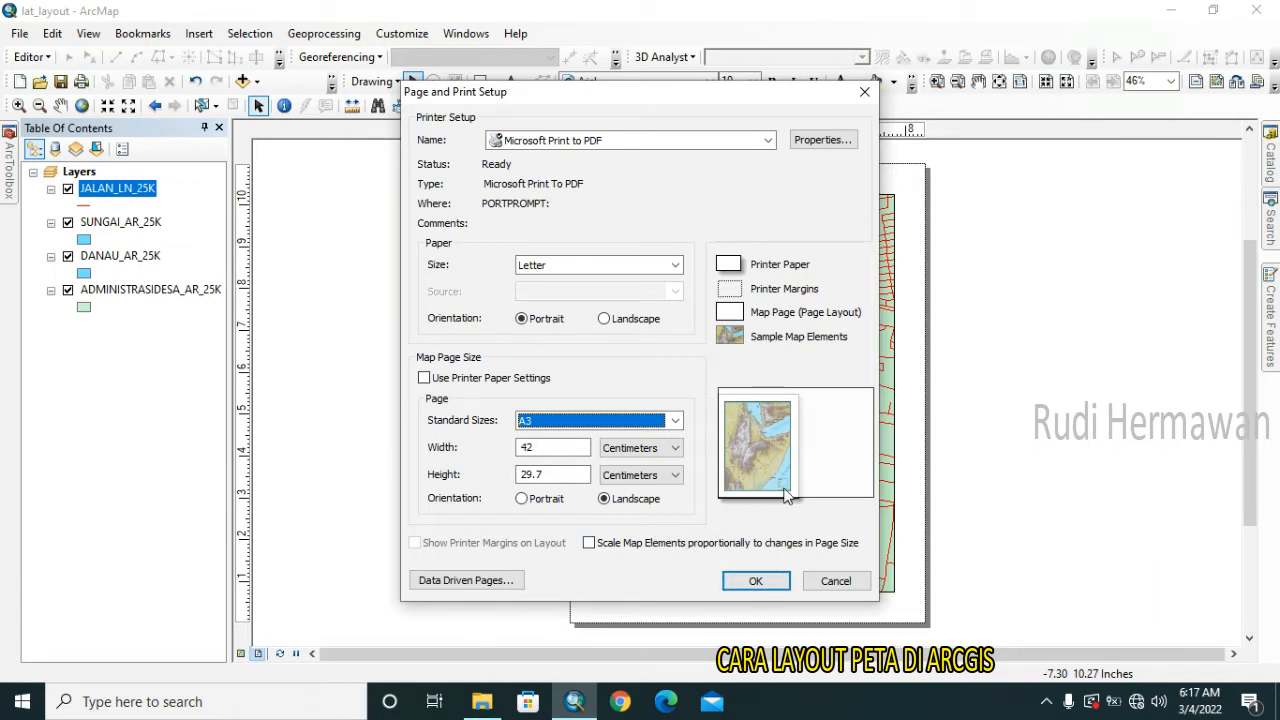
pyautogui.click(752, 588)
# Try a custom map page width of 43 cm.
pyautogui.click(562, 447)
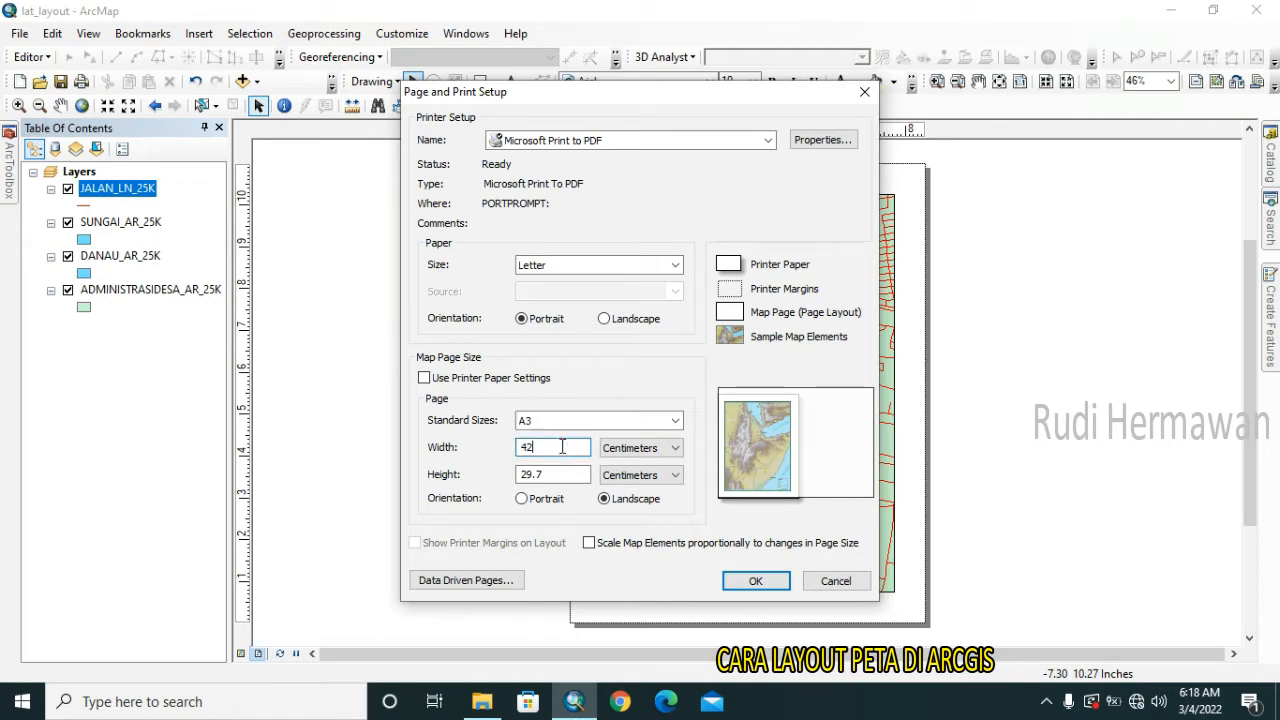
pyautogui.press('BackSpace')
pyautogui.write('3')
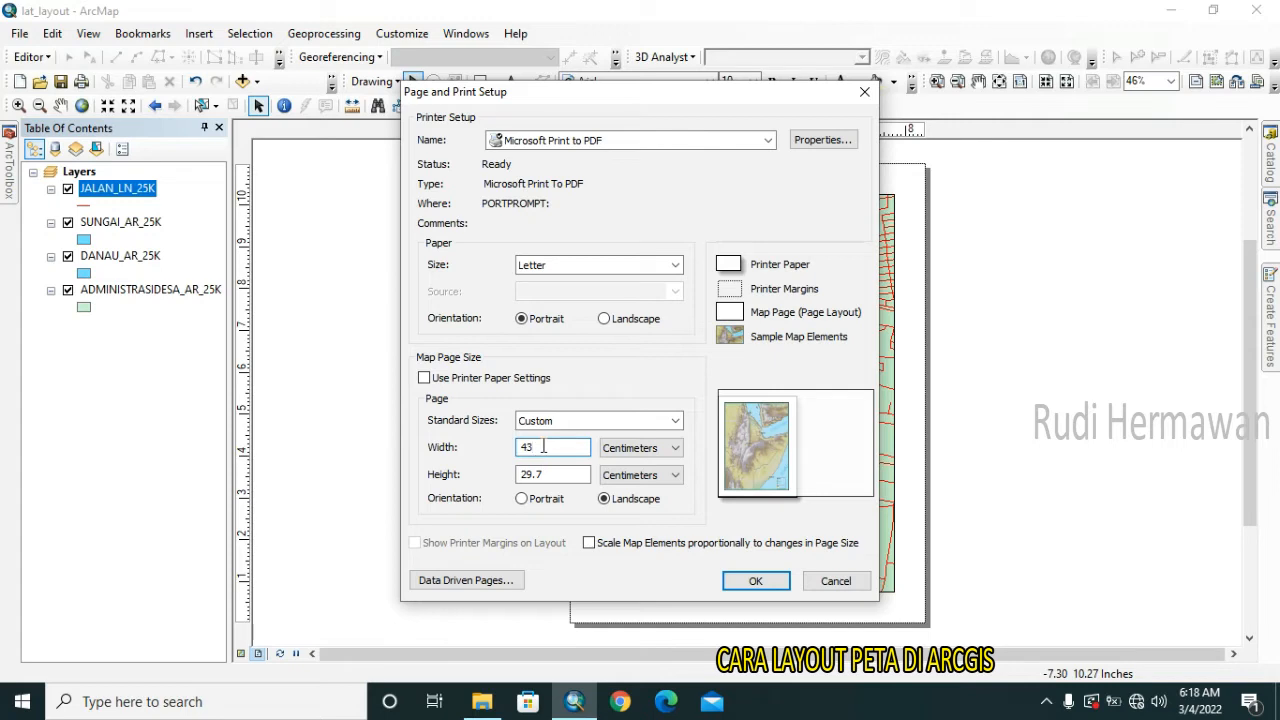
pyautogui.click(576, 422)
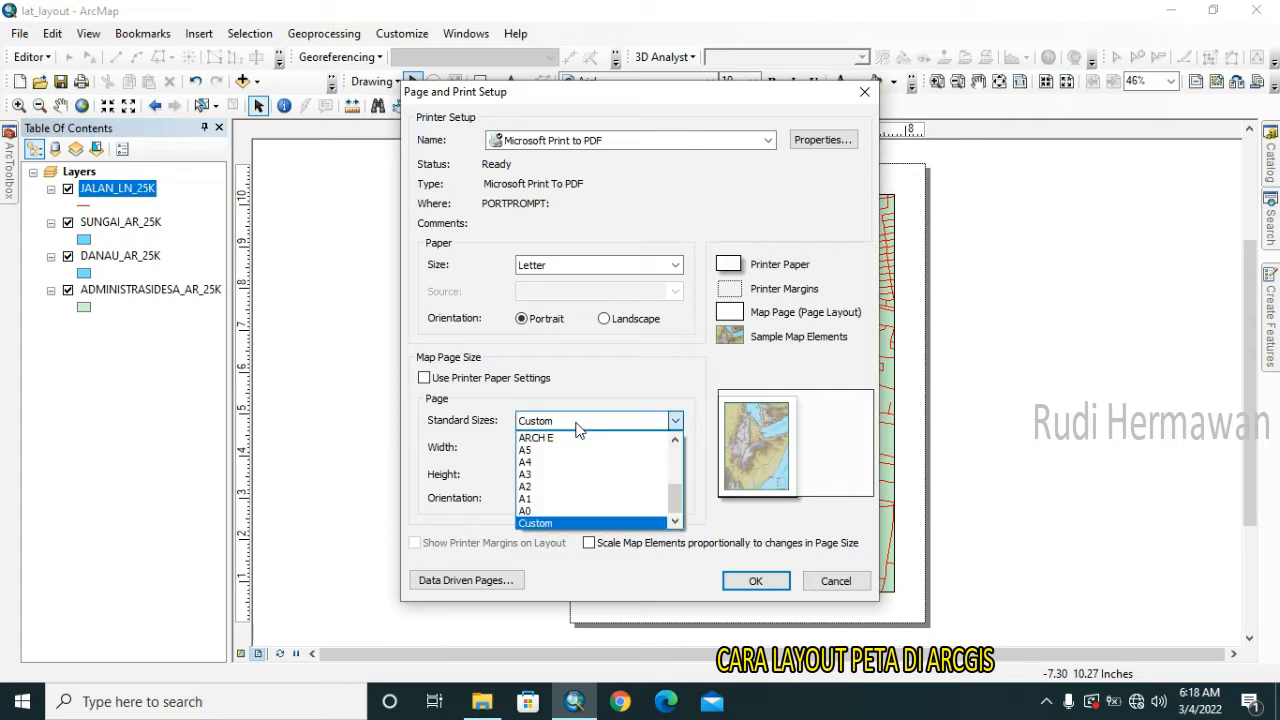
pyautogui.click(562, 524)
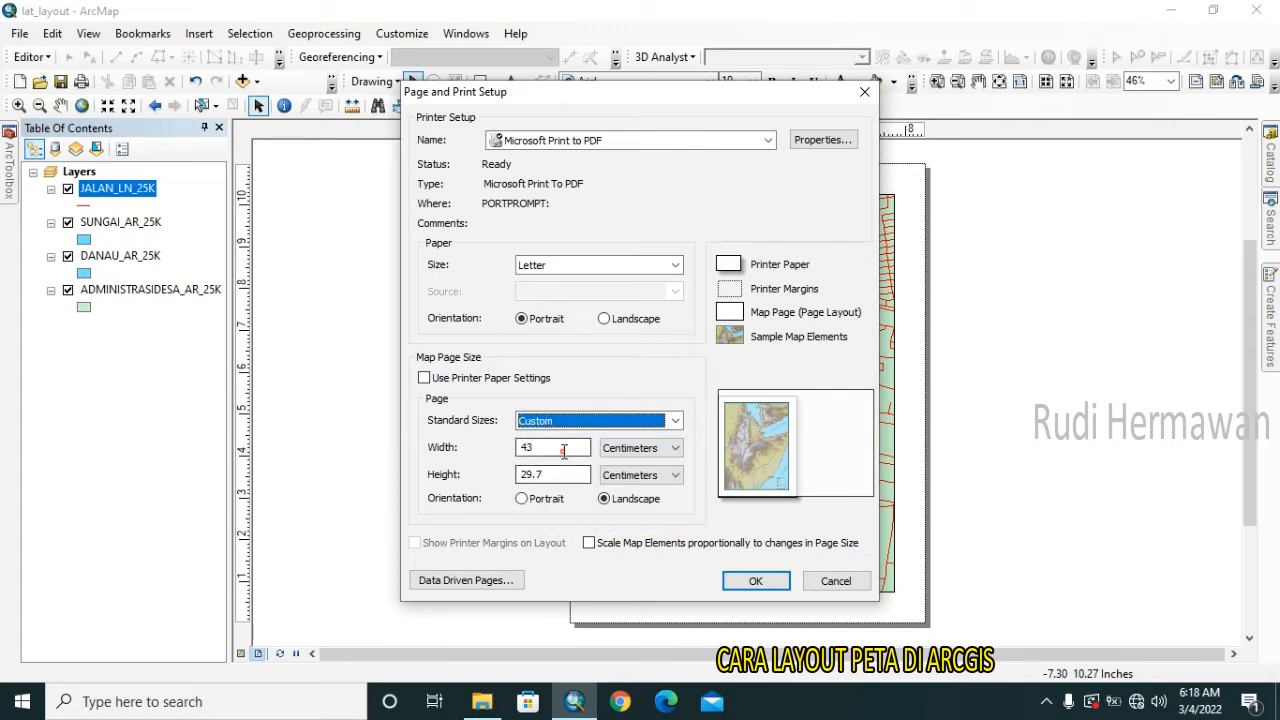
pyautogui.click(564, 451)
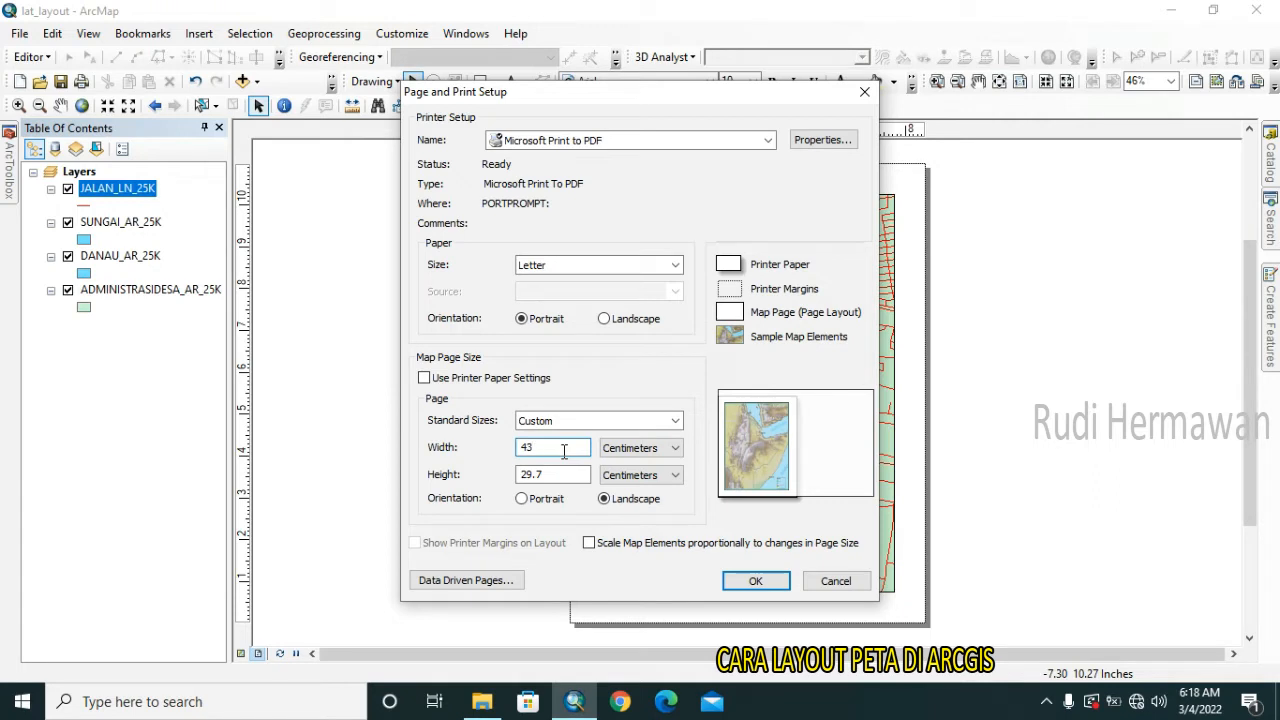
# Set the map page's standard size back to A3 and accept the page setup.
pyautogui.click(590, 421)
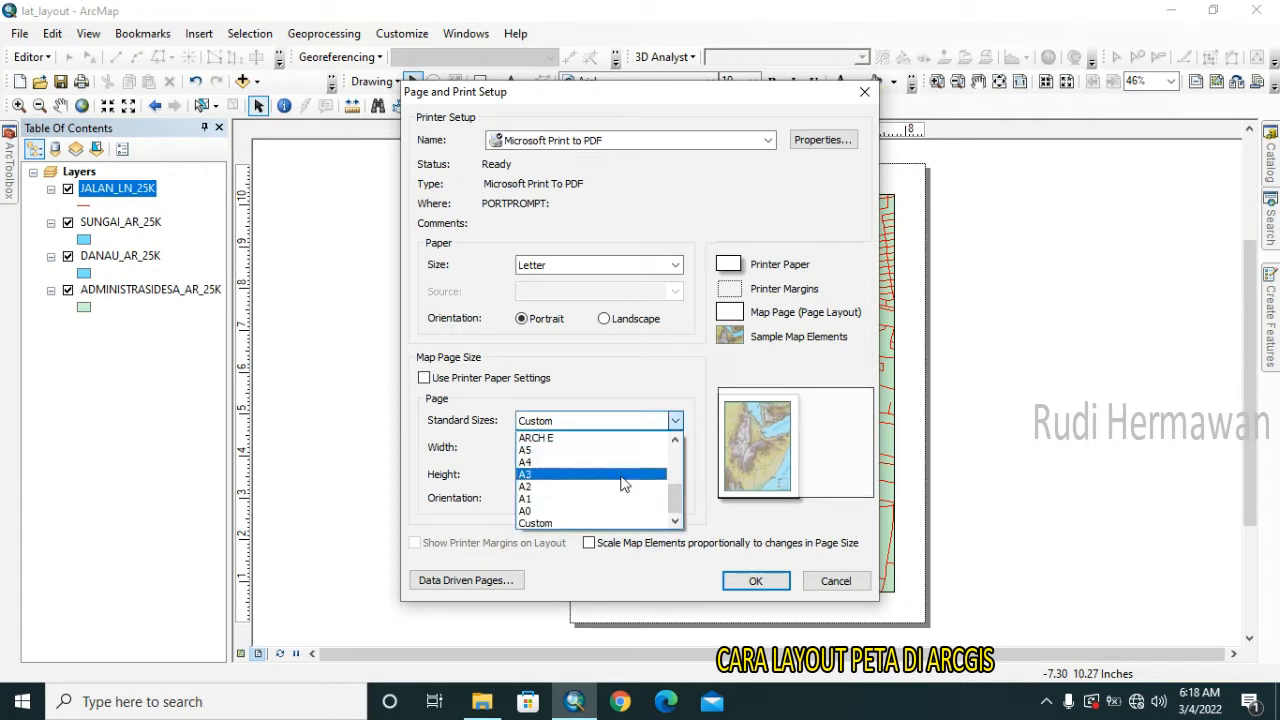
pyautogui.click(620, 478)
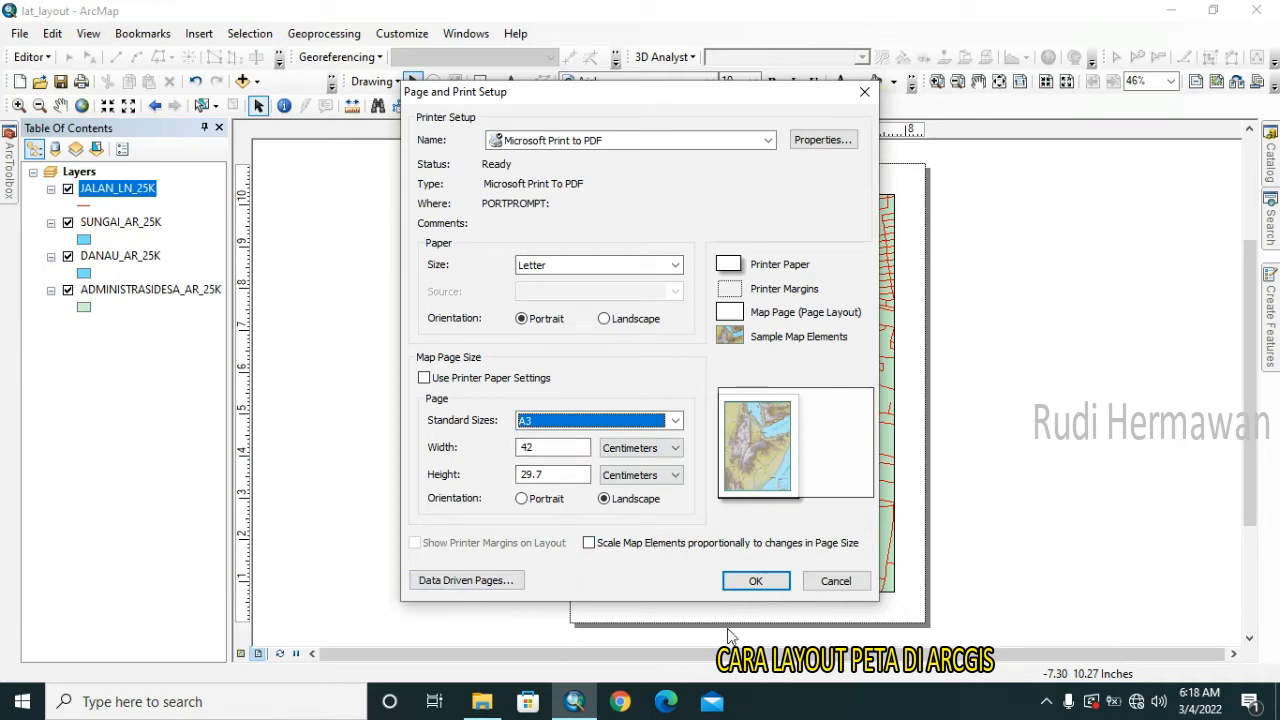
pyautogui.click(766, 582)
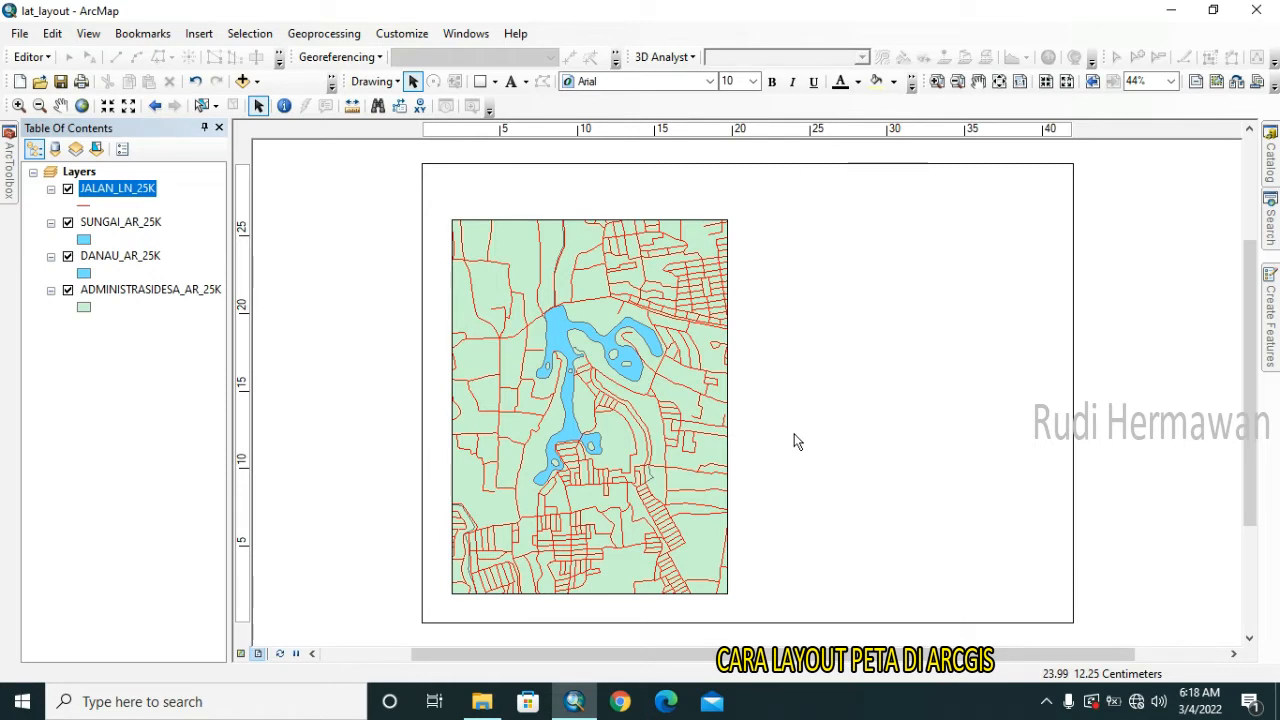
# Enlarge the data frame on the layout page to about 28 cm wide and 25 cm high, extending its right and upper edges.
pyautogui.click(695, 397)
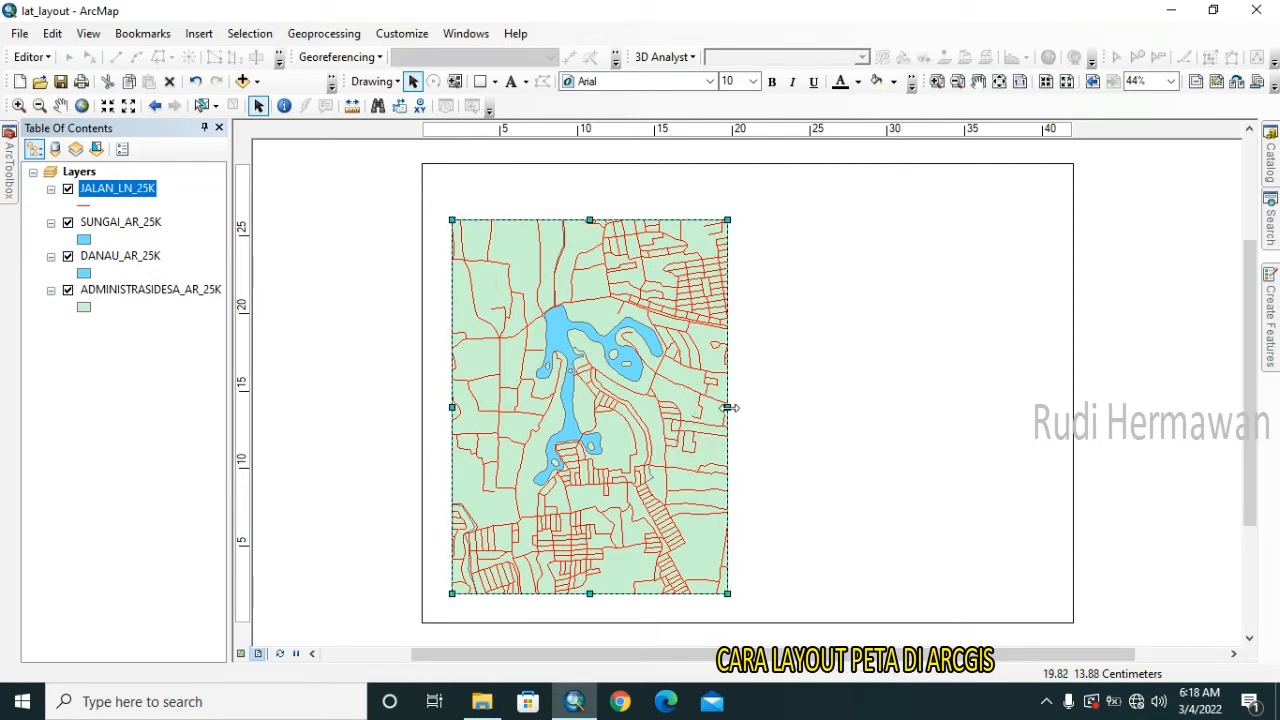
pyautogui.moveTo(889, 412)
pyautogui.mouseDown()
pyautogui.moveTo(902, 410)
pyautogui.moveTo(889, 411)
pyautogui.mouseUp()
pyautogui.moveTo(670, 219); pyautogui.dragTo(676, 202)
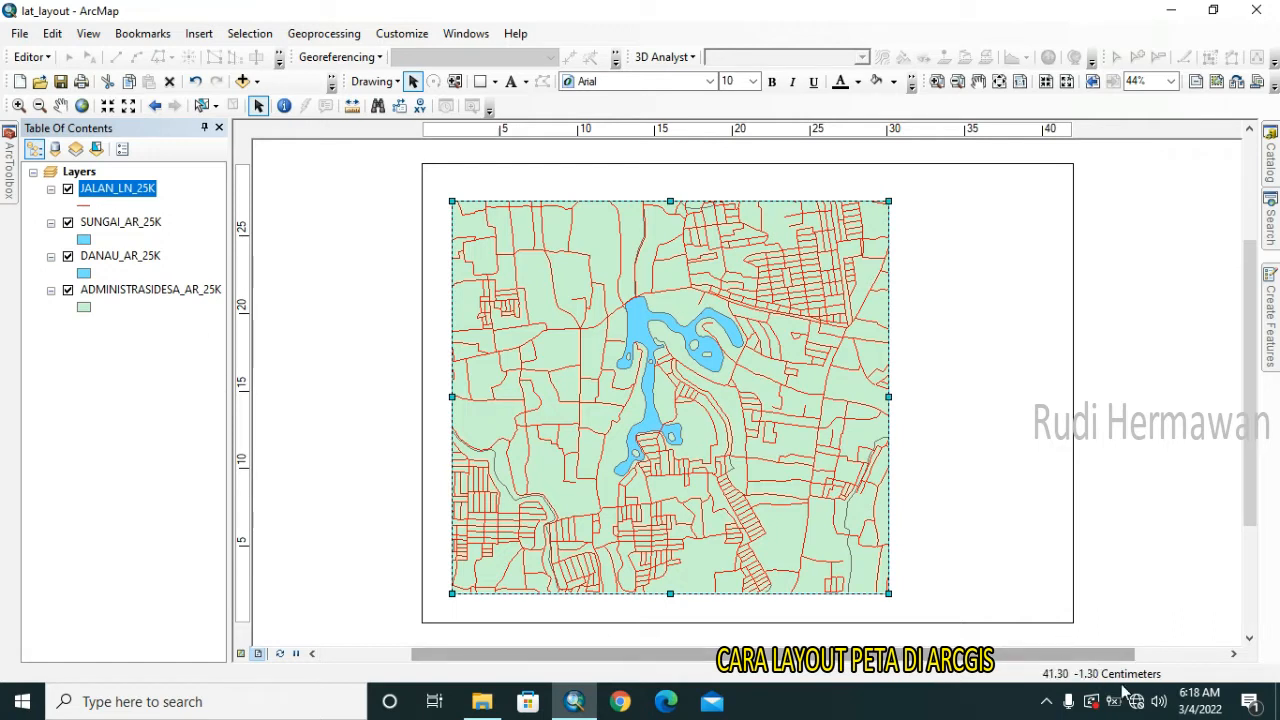
pyautogui.rightClick(768, 297)
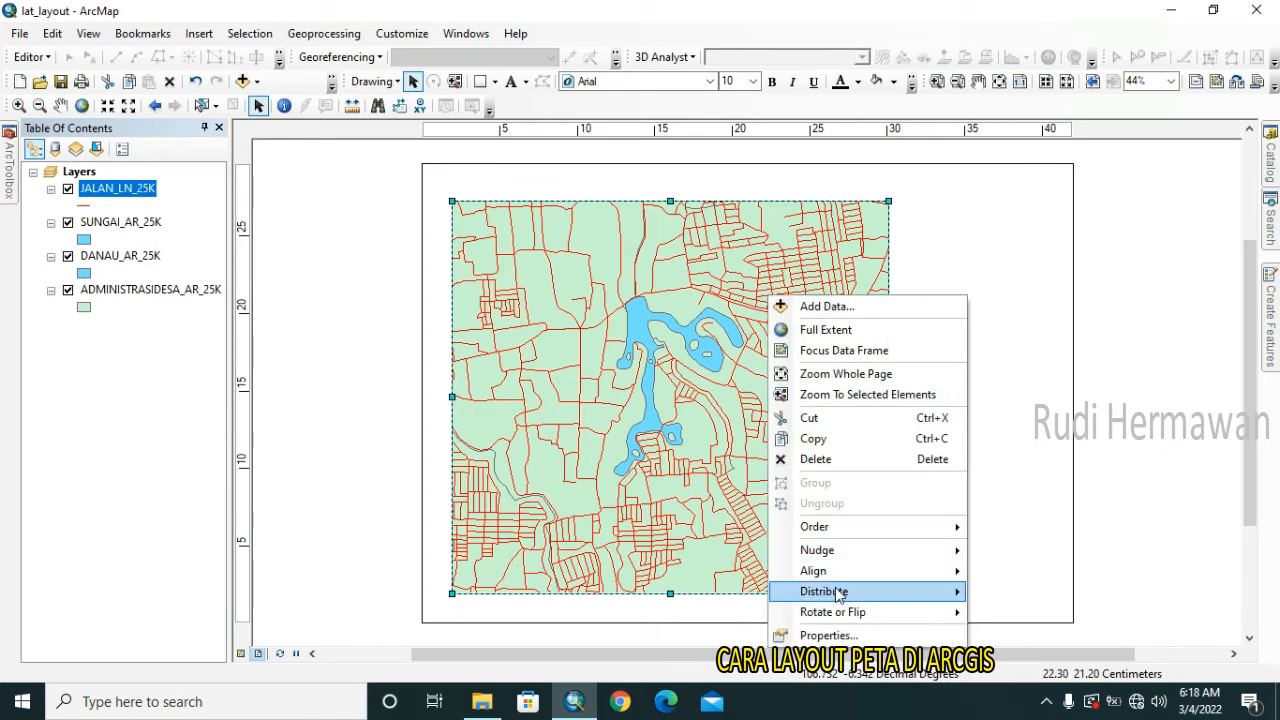
pyautogui.moveTo(817, 550)
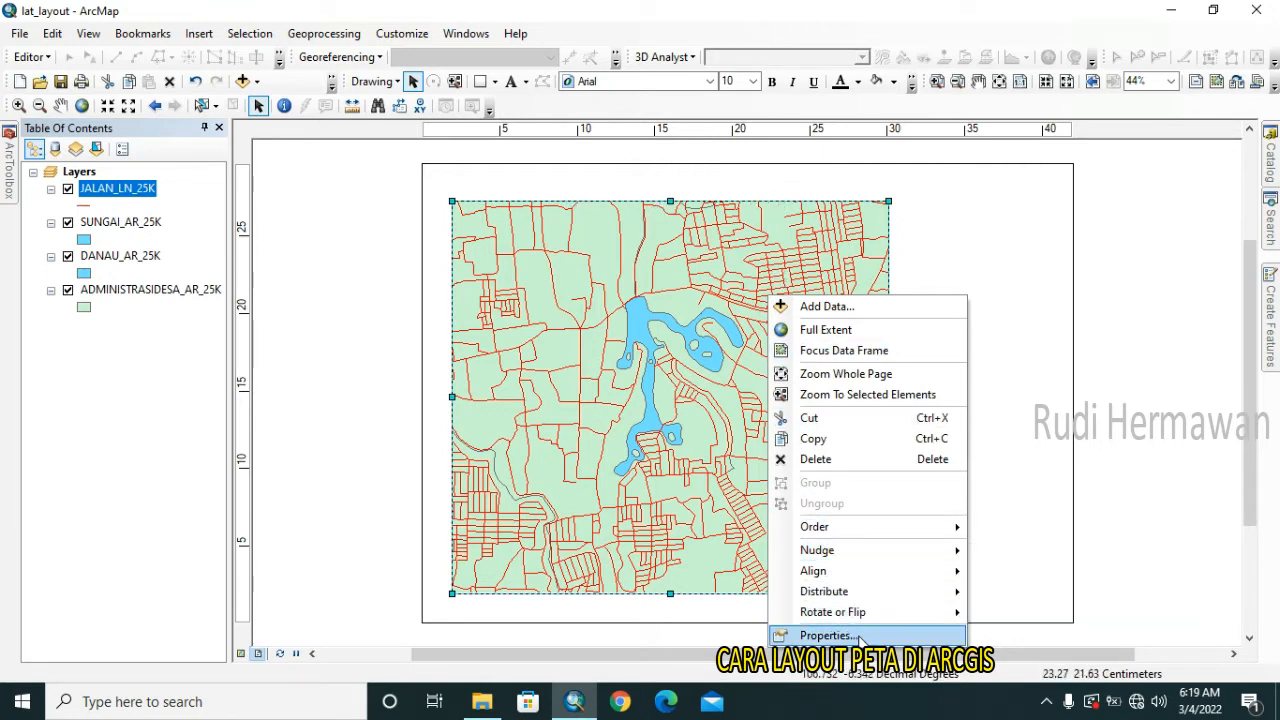
pyautogui.click(931, 254)
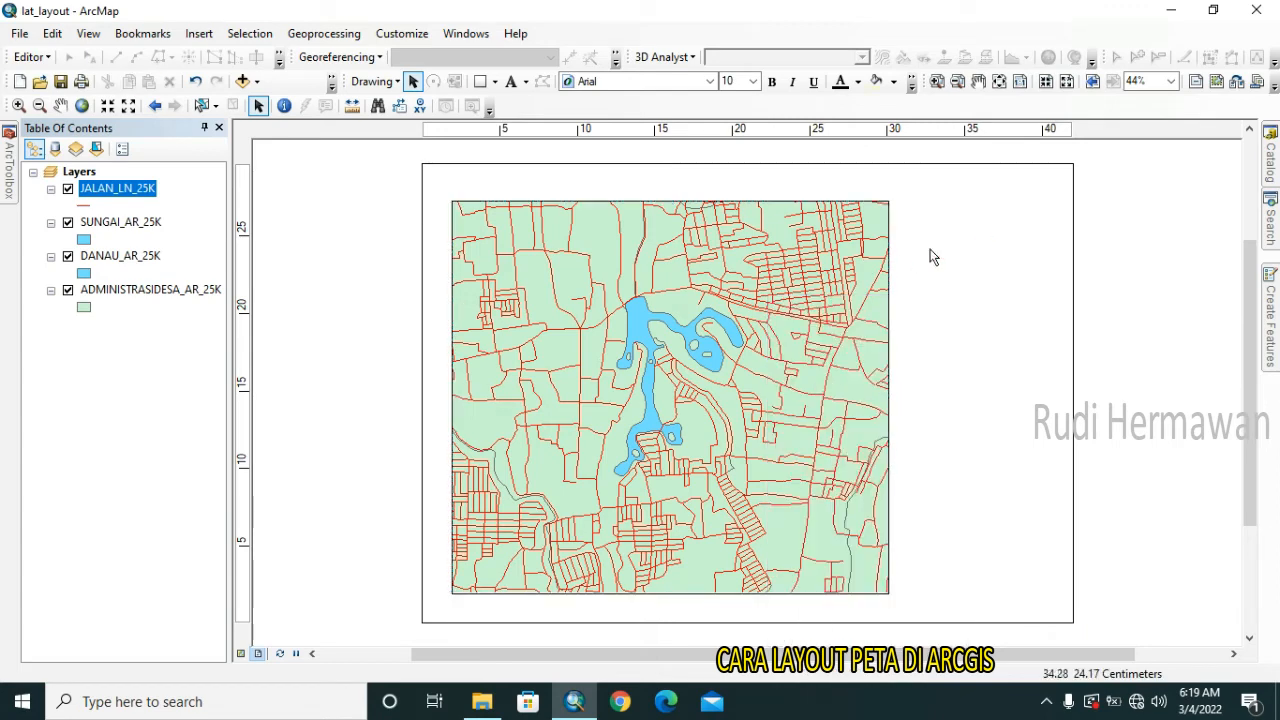
# Create a graticule for the data frame with the default axes and labels, a simple border and storage as a fixed grid.
pyautogui.click(745, 257)
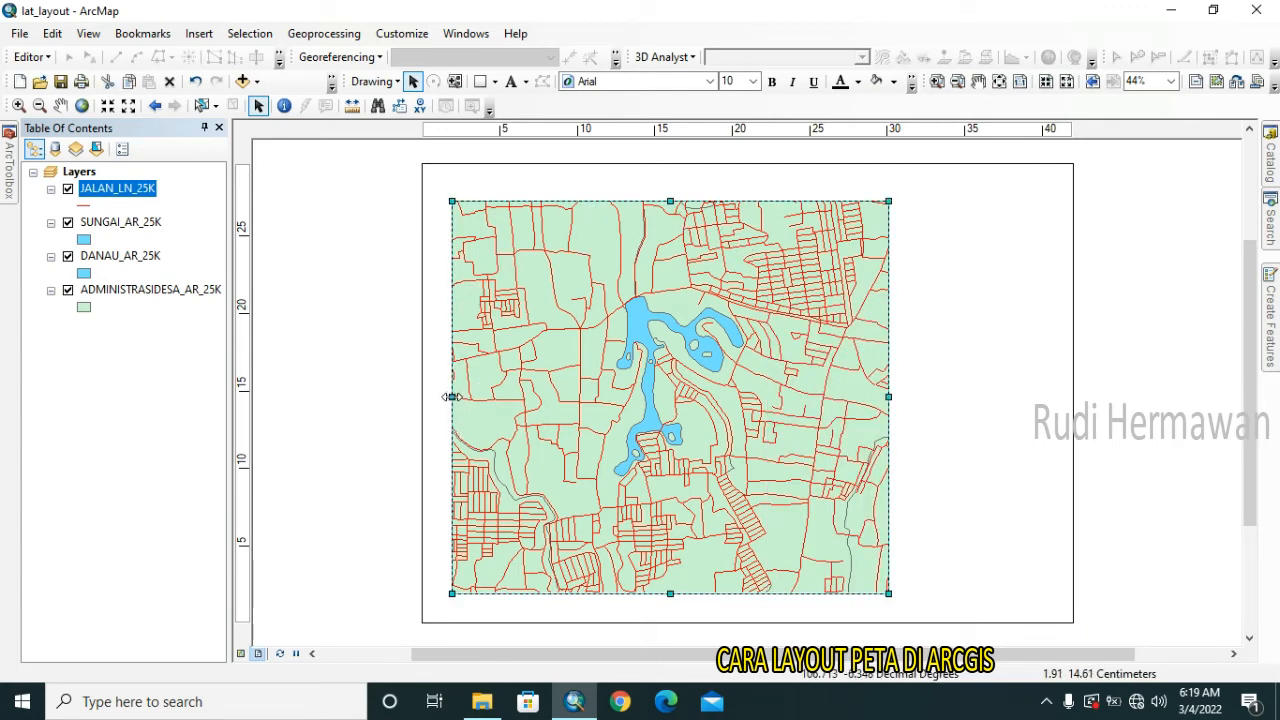
pyautogui.rightClick(722, 251)
pyautogui.click(785, 589)
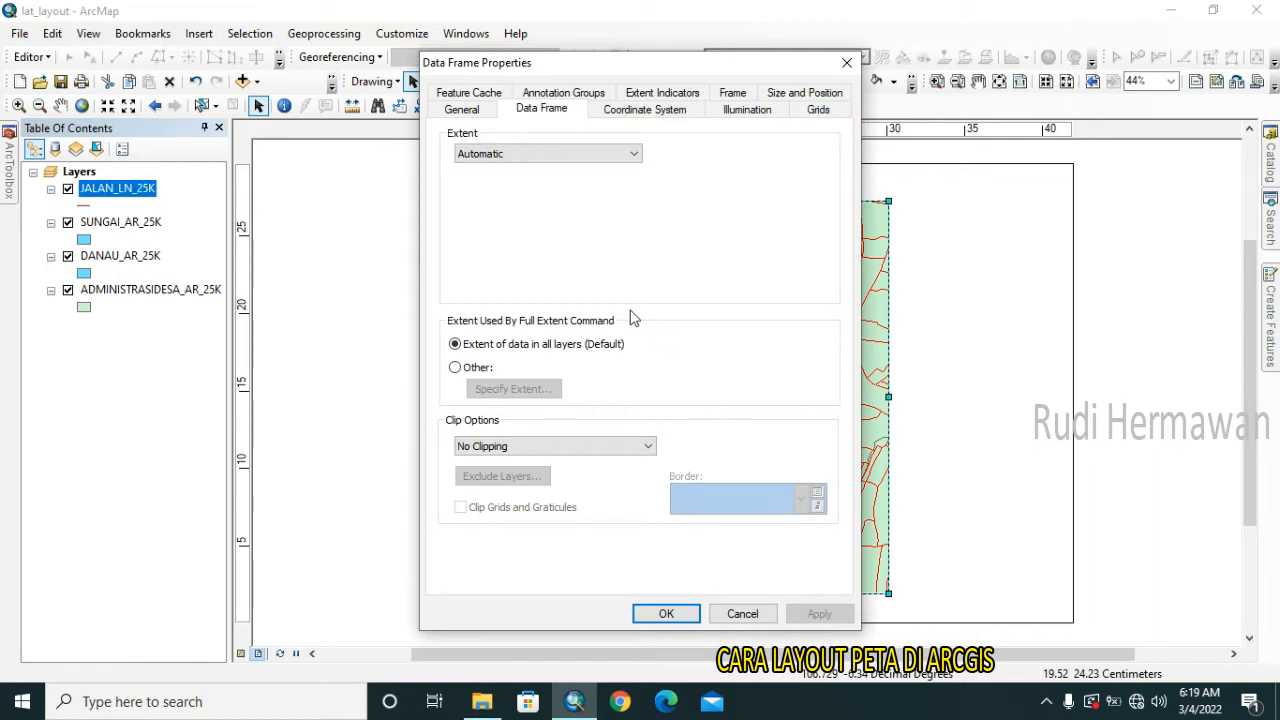
pyautogui.click(815, 110)
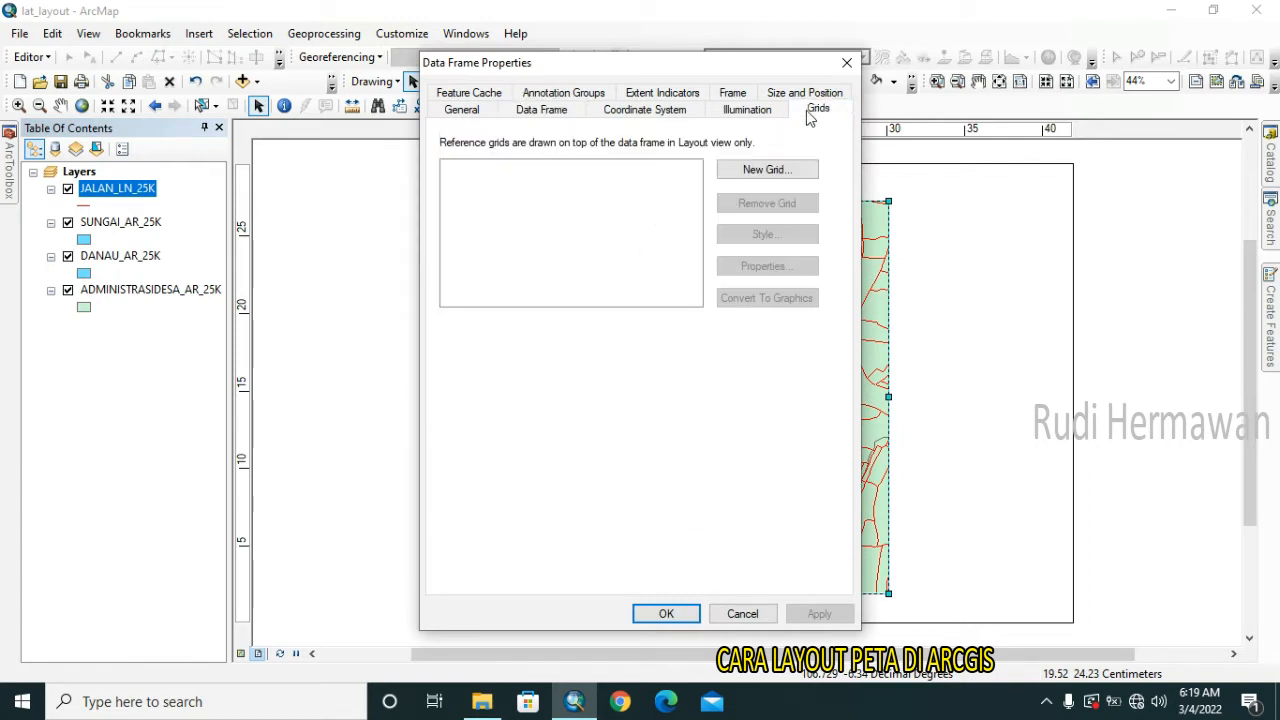
pyautogui.click(766, 170)
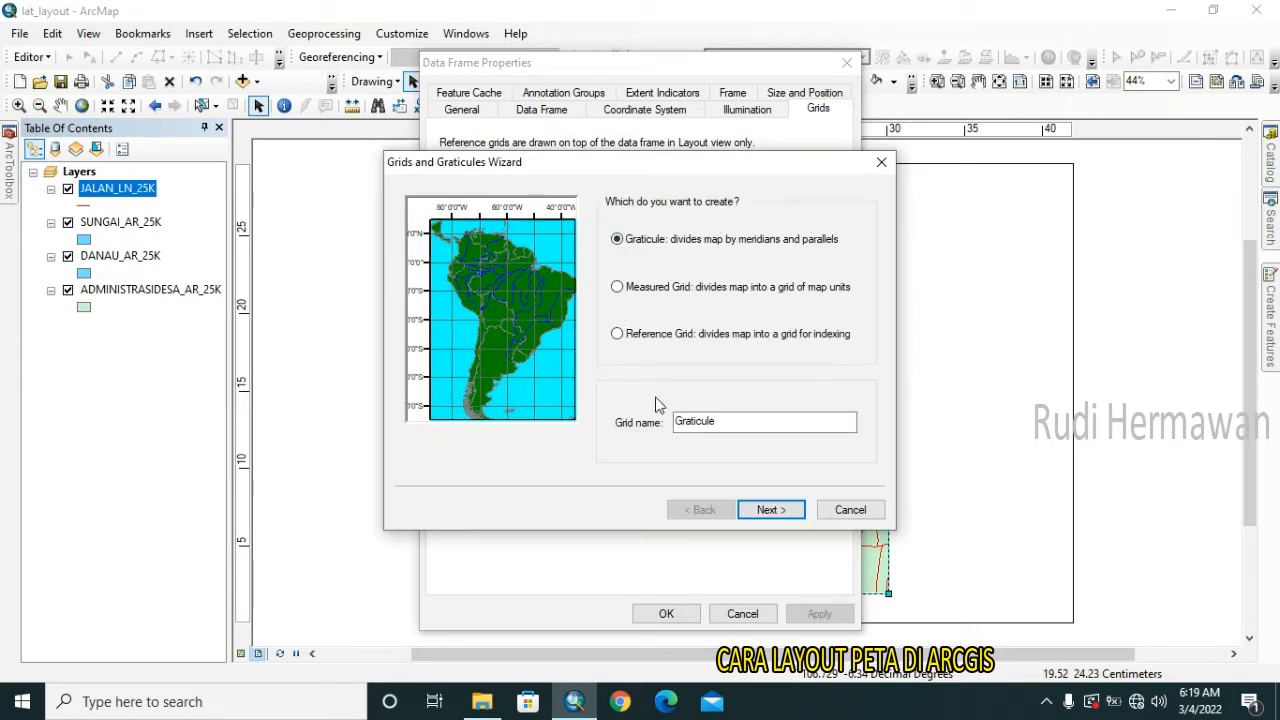
pyautogui.click(772, 510)
pyautogui.click(771, 510)
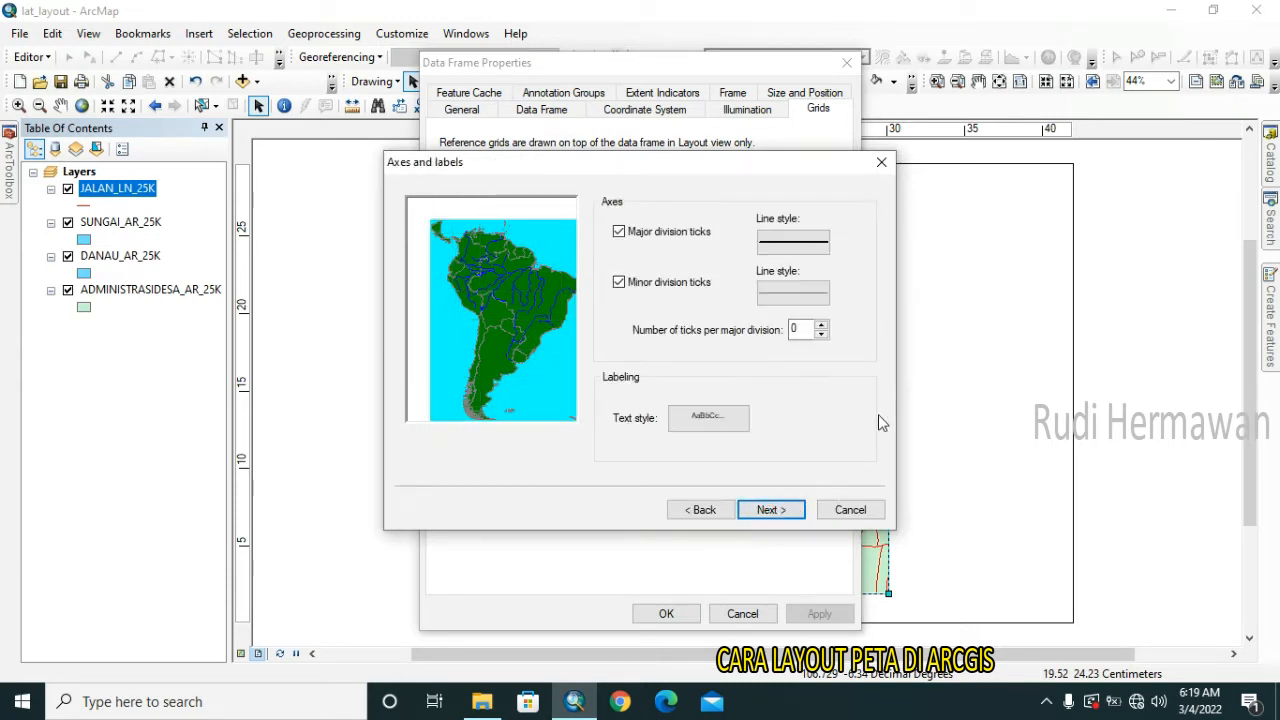
pyautogui.click(767, 510)
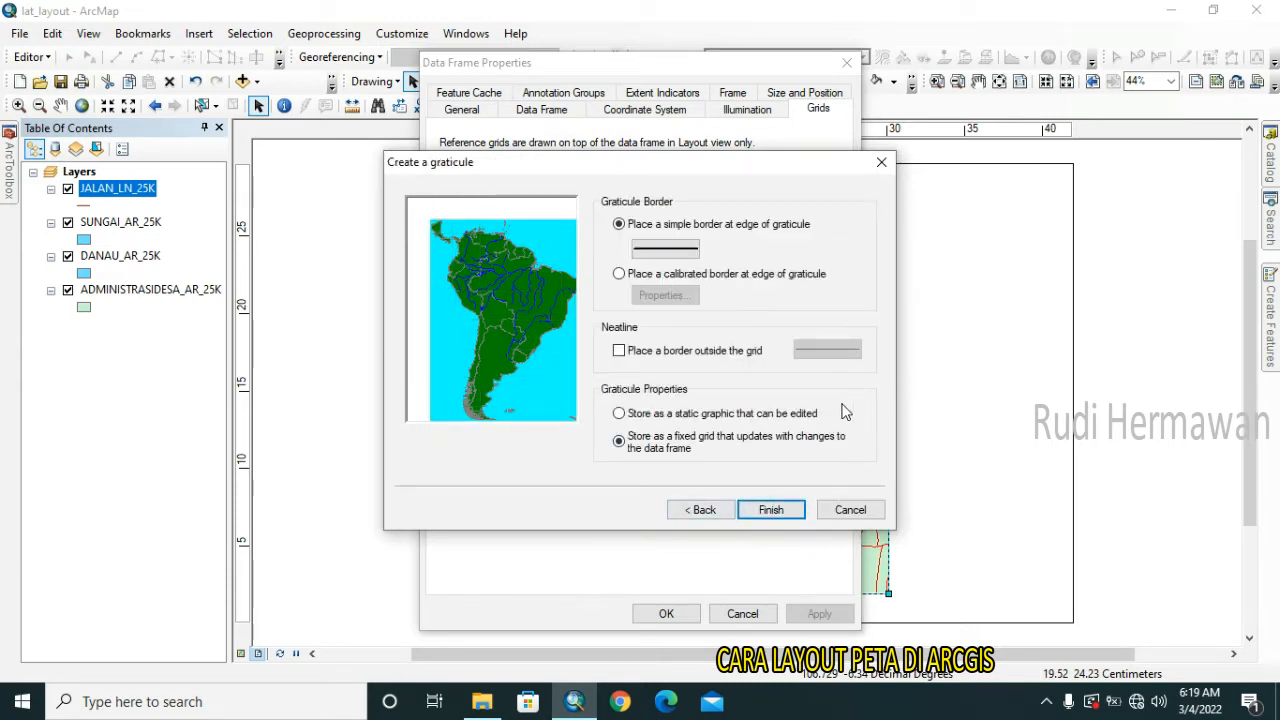
pyautogui.click(772, 510)
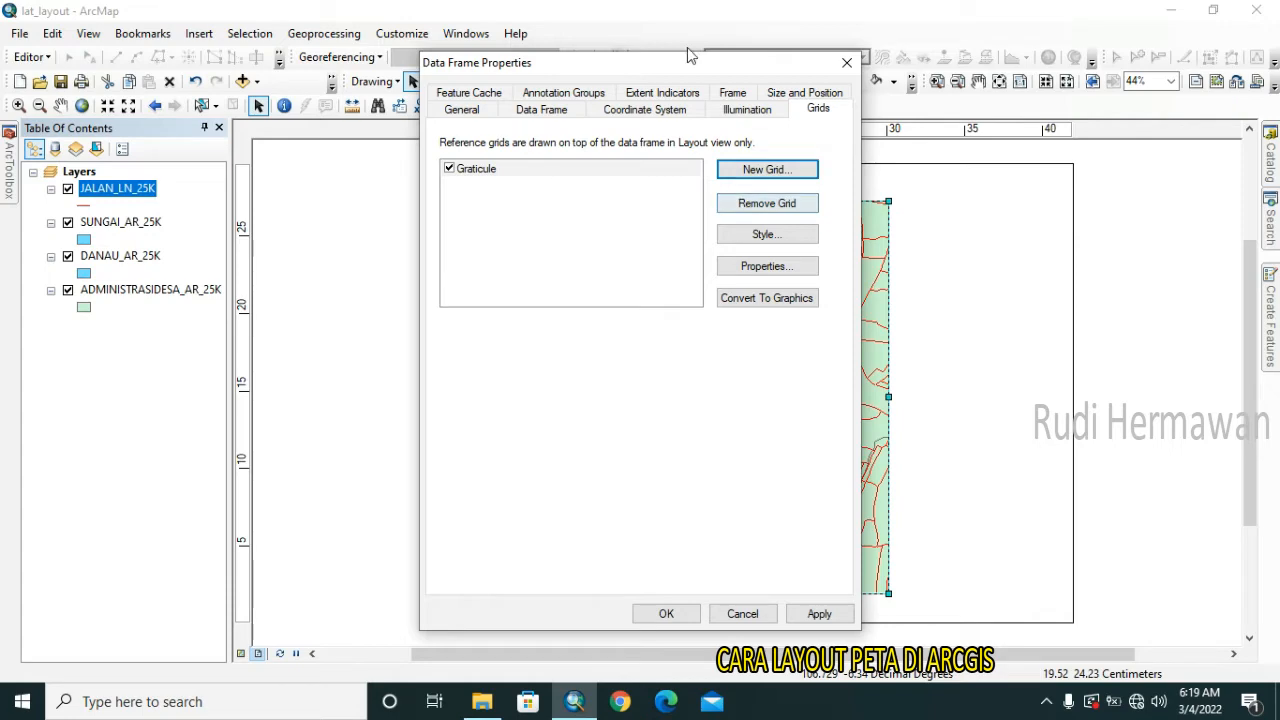
# Apply the new graticule, inspect it on the layout and accept the data frame properties.
pyautogui.moveTo(664, 64); pyautogui.dragTo(530, 72)
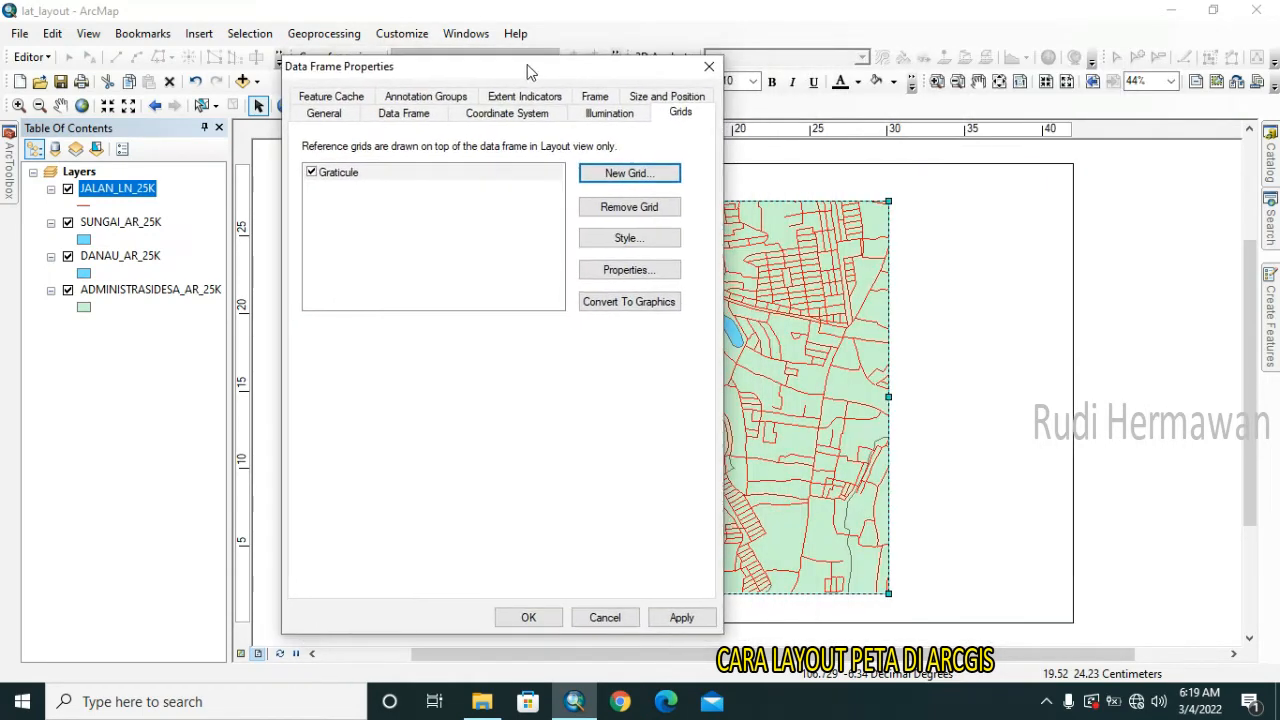
pyautogui.click(683, 618)
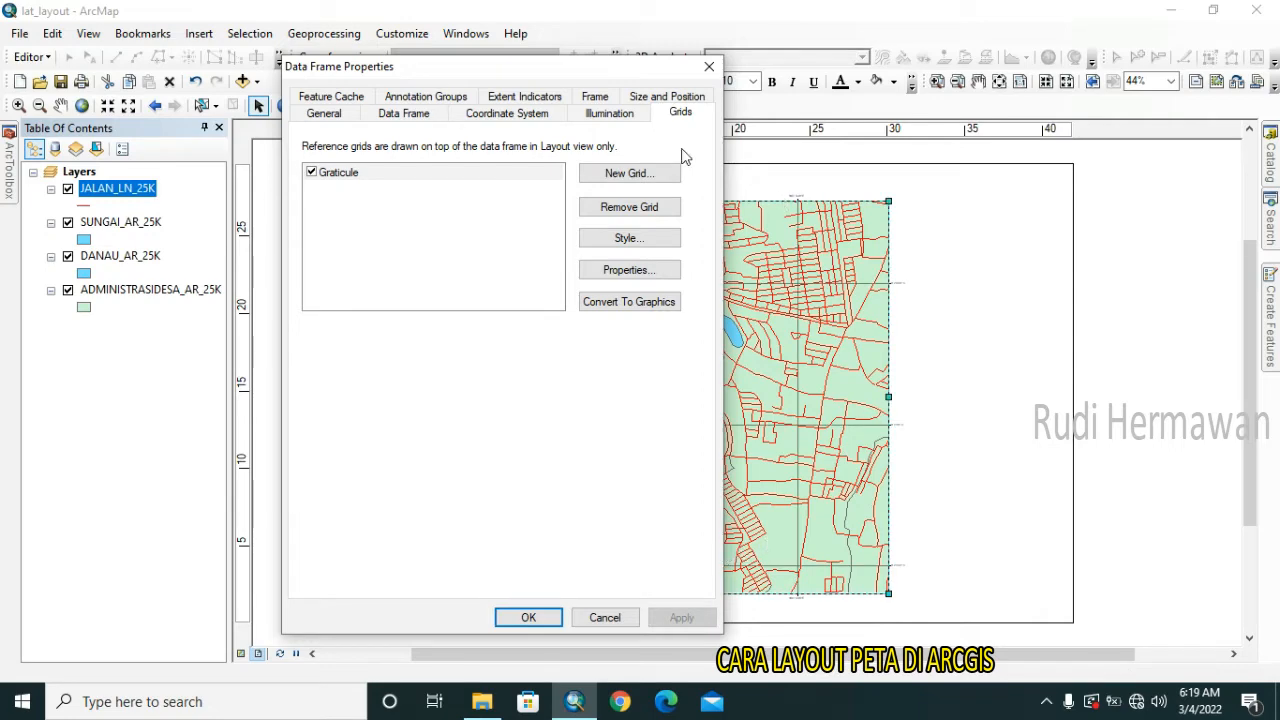
pyautogui.moveTo(629, 69); pyautogui.dragTo(340, 100)
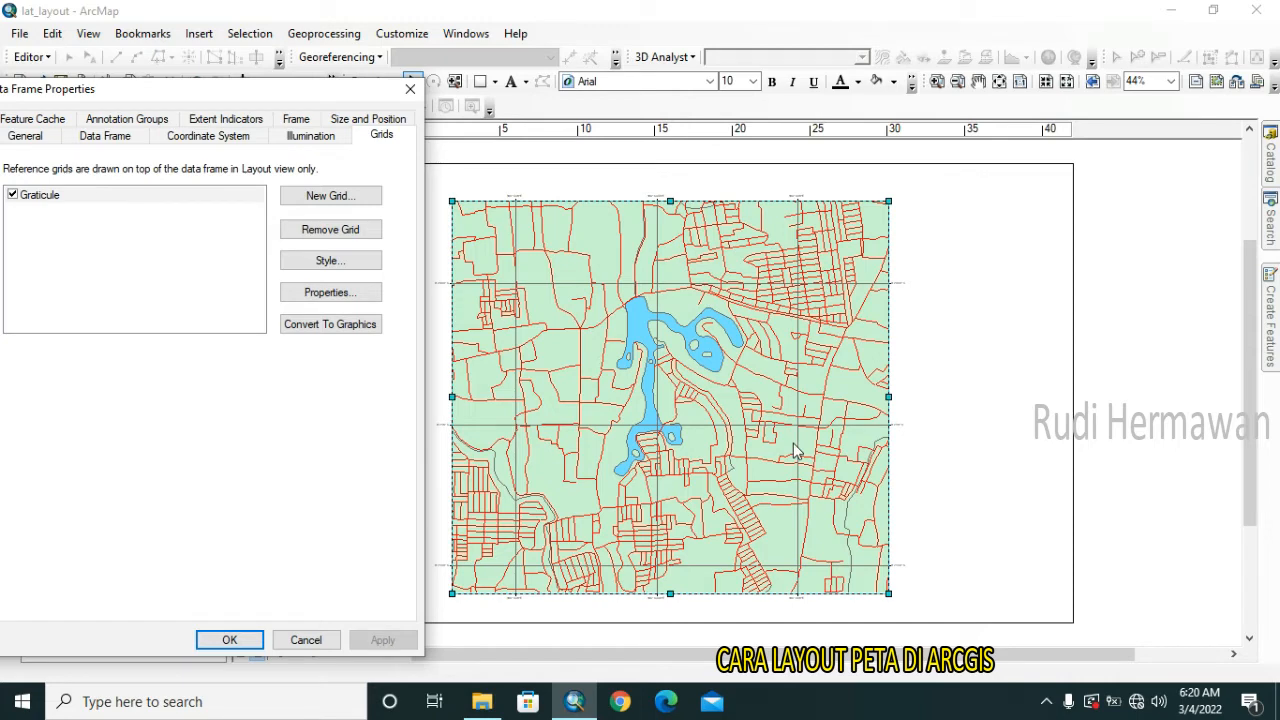
pyautogui.moveTo(226, 95); pyautogui.dragTo(730, 95)
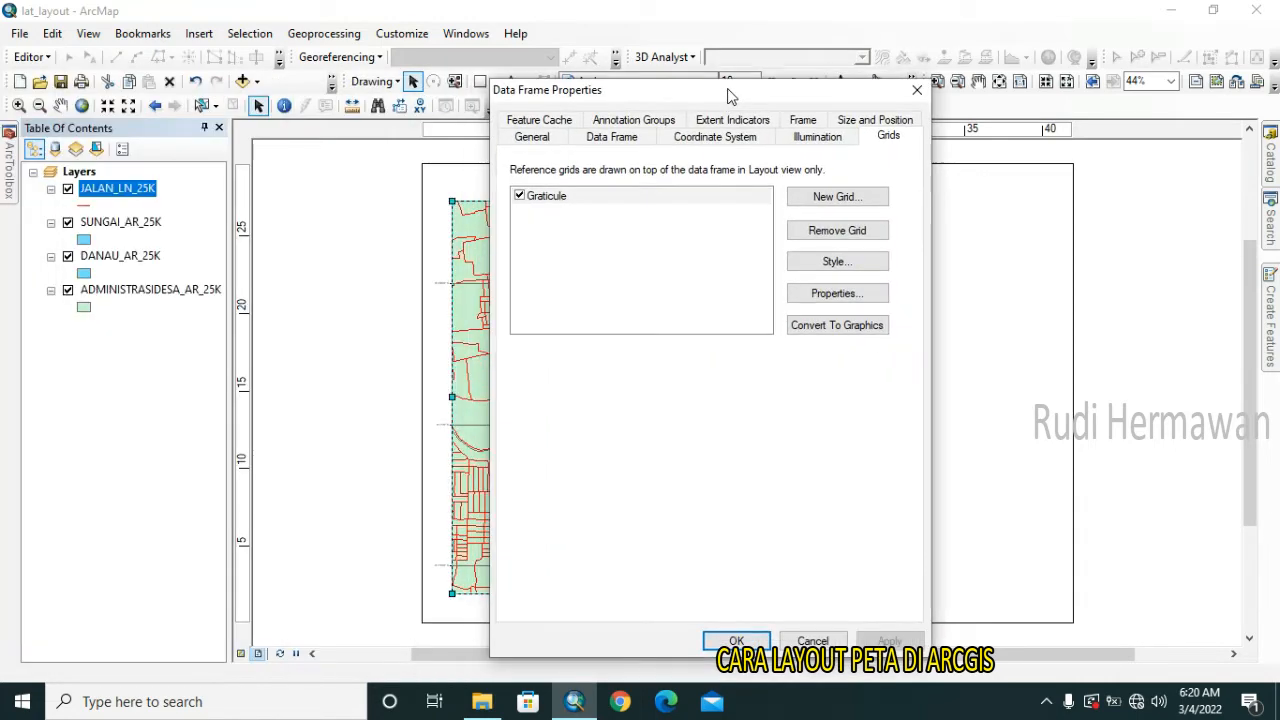
pyautogui.click(740, 641)
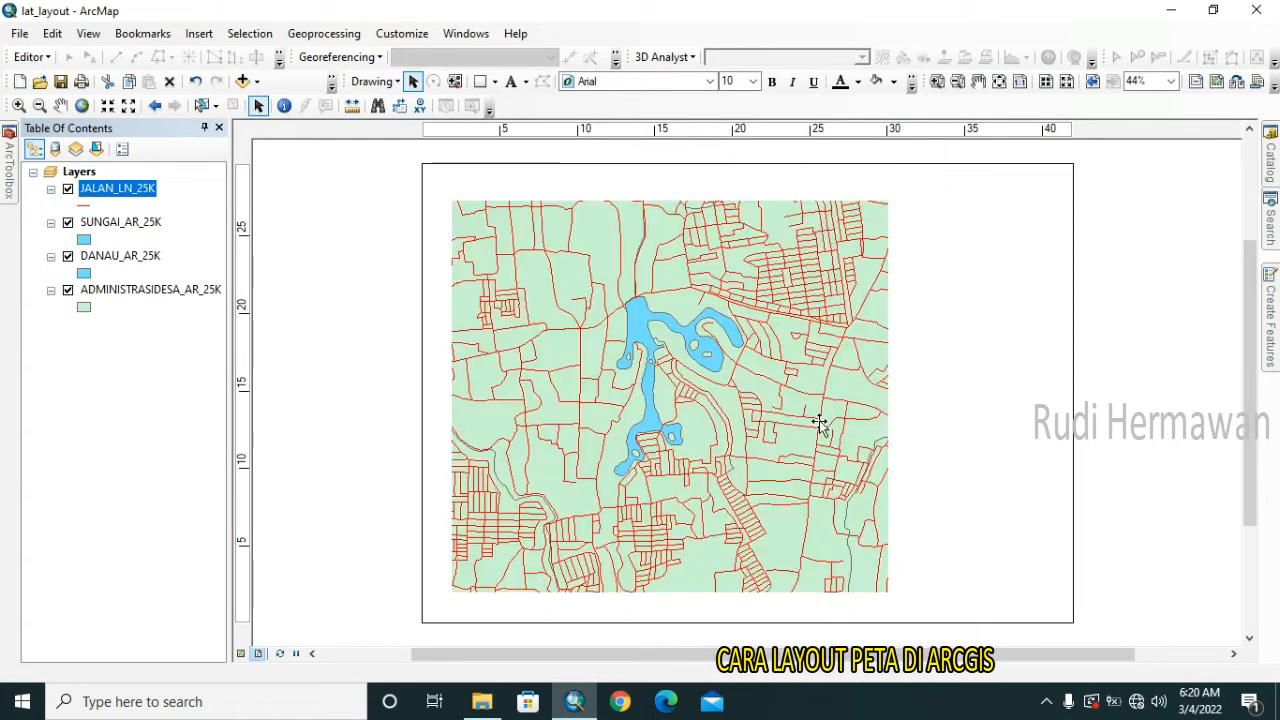
# Set the graticule's X axis and Y axis intervals to 15 seconds each and apply the change to the data frame.
pyautogui.rightClick(704, 343)
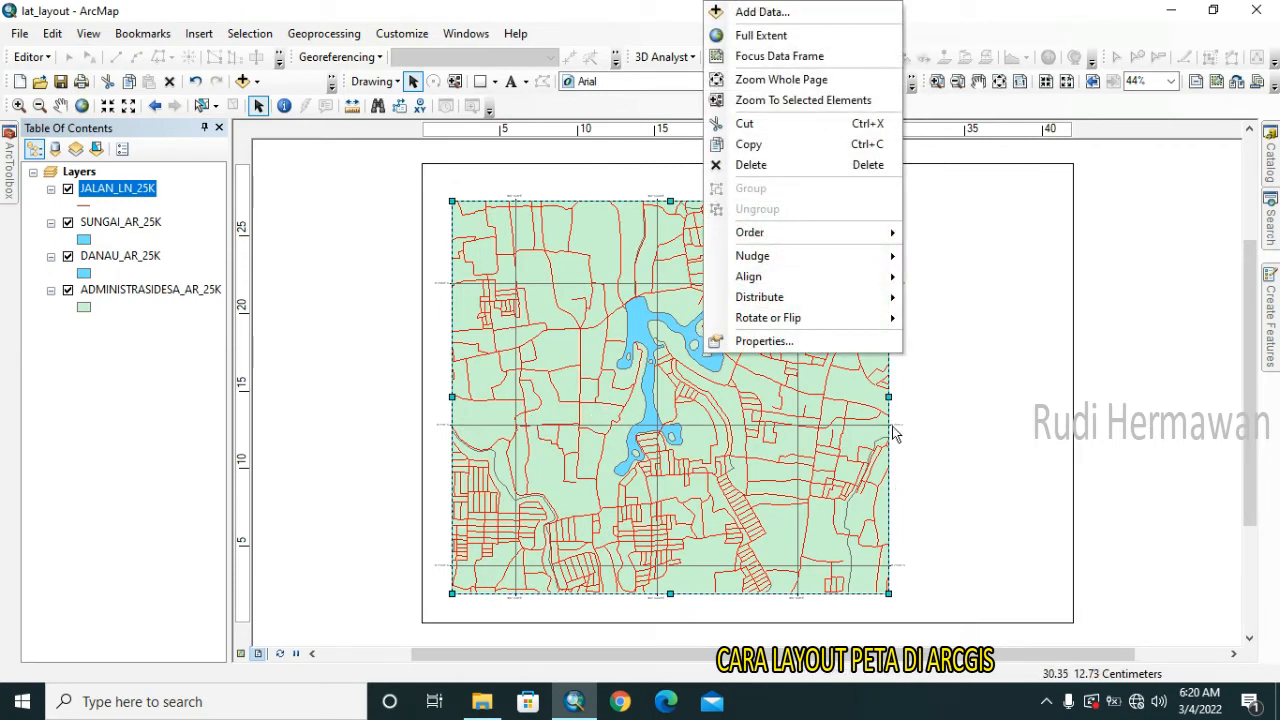
pyautogui.click(750, 341)
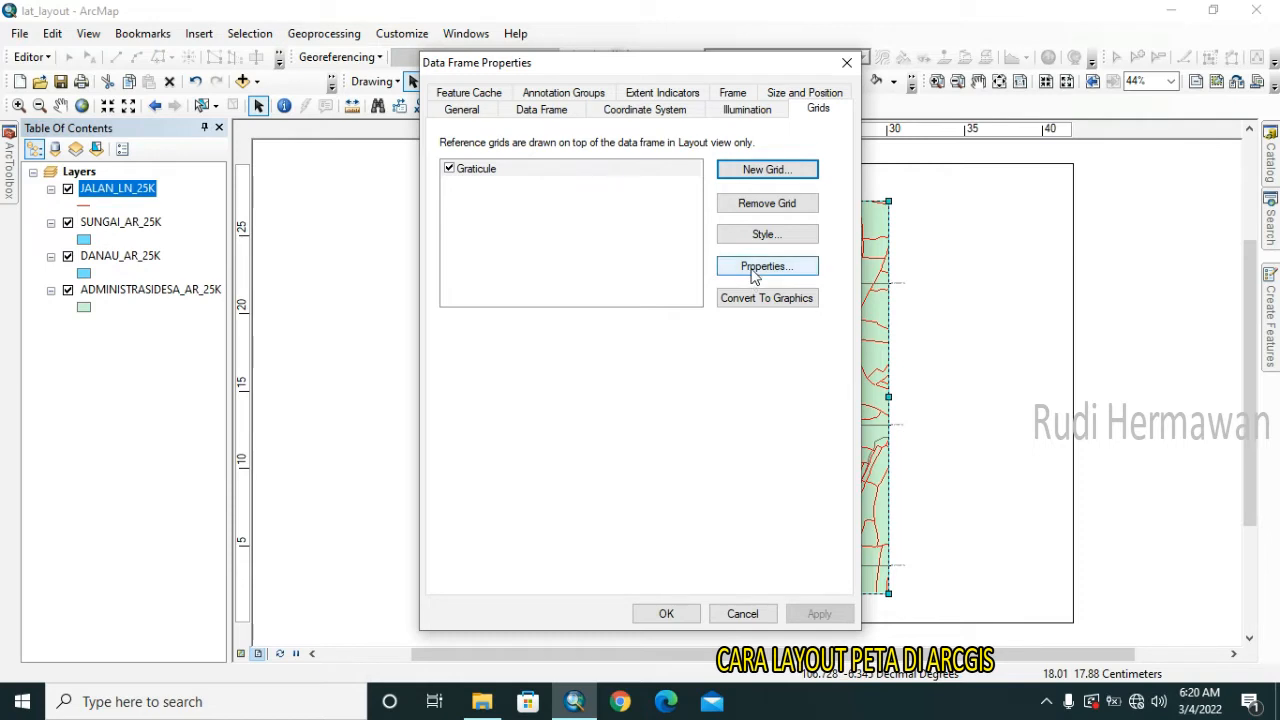
pyautogui.click(806, 269)
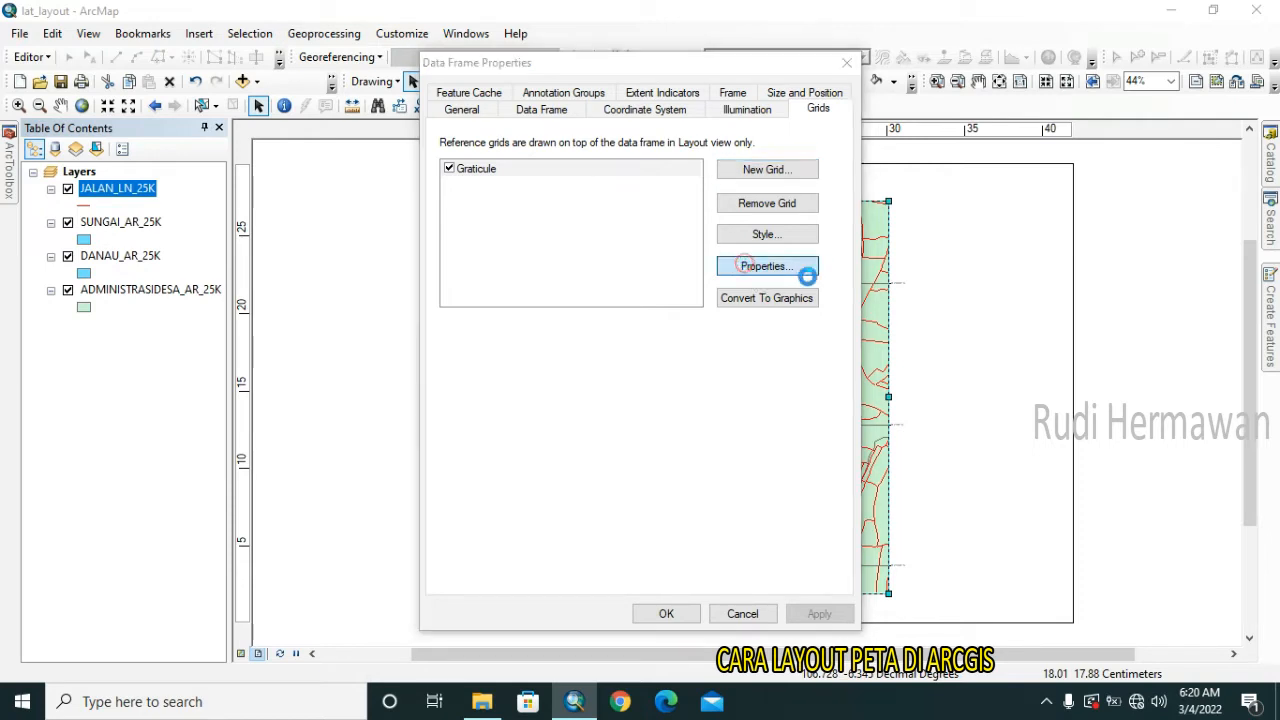
pyautogui.click(703, 64)
pyautogui.moveTo(671, 125); pyautogui.dragTo(667, 155)
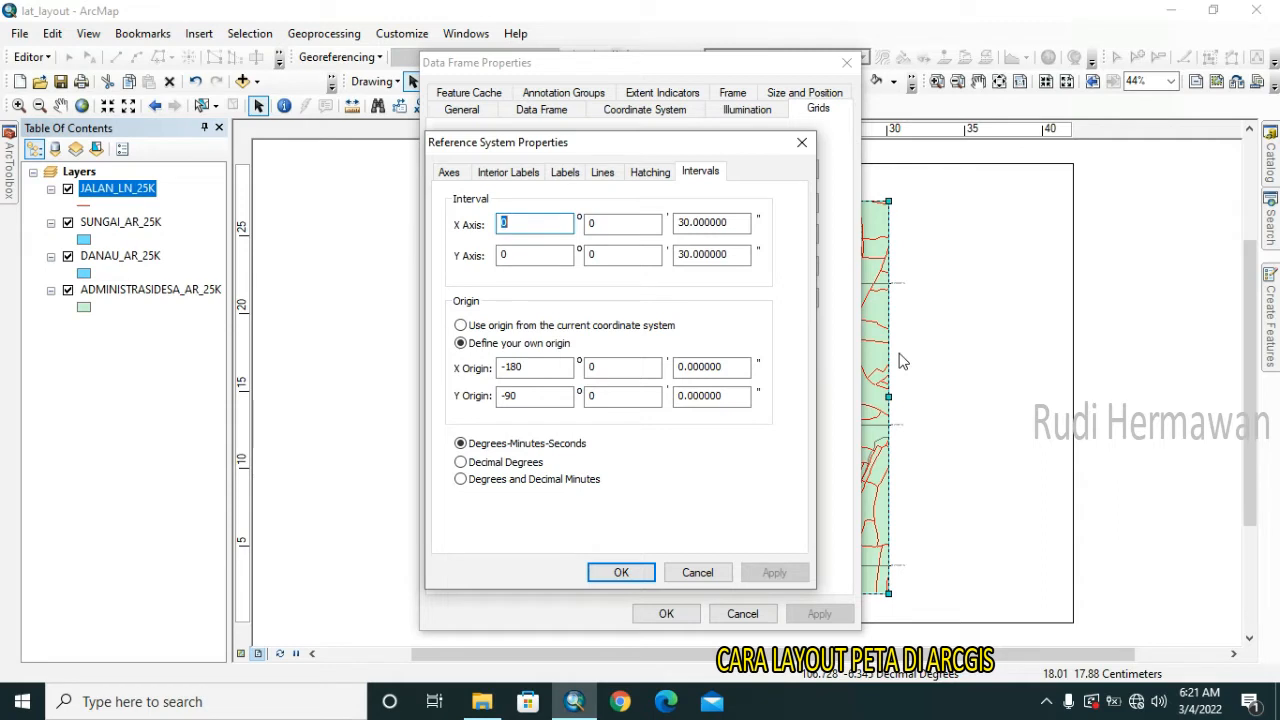
pyautogui.click(687, 256)
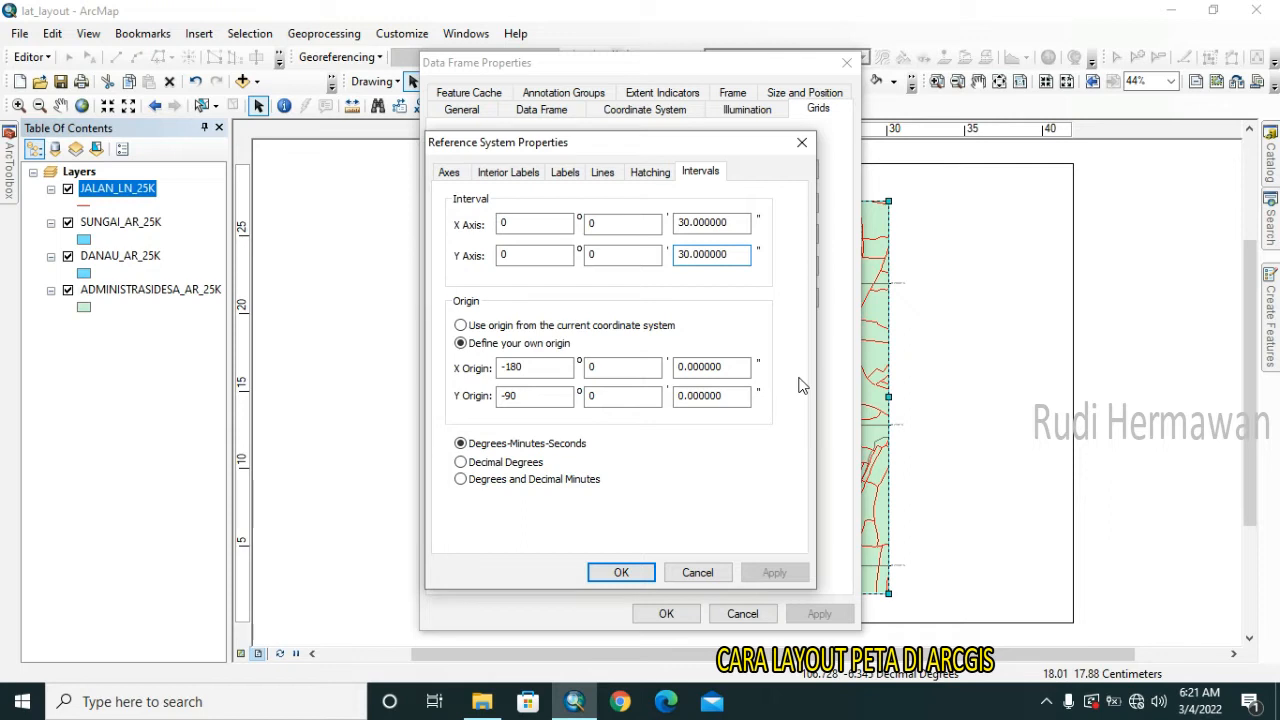
pyautogui.press('BackSpace')
pyautogui.write('15')
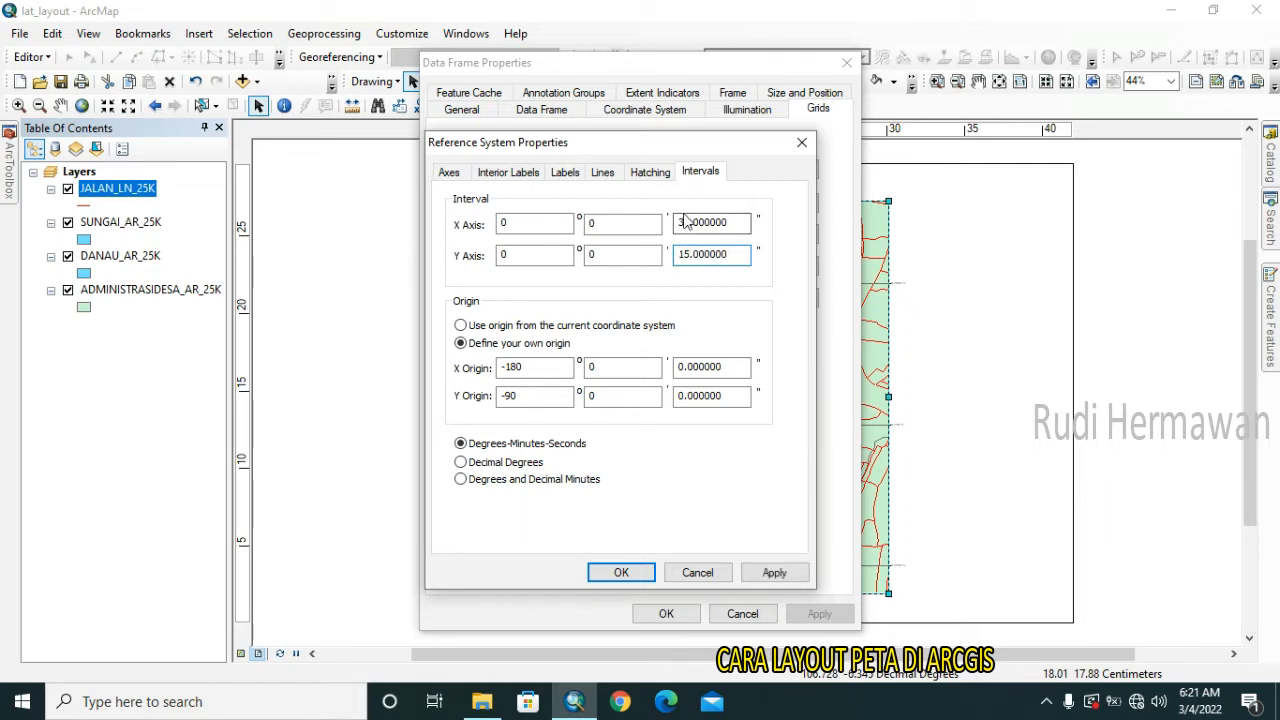
pyautogui.click(690, 222)
pyautogui.write('15')
pyautogui.click(774, 576)
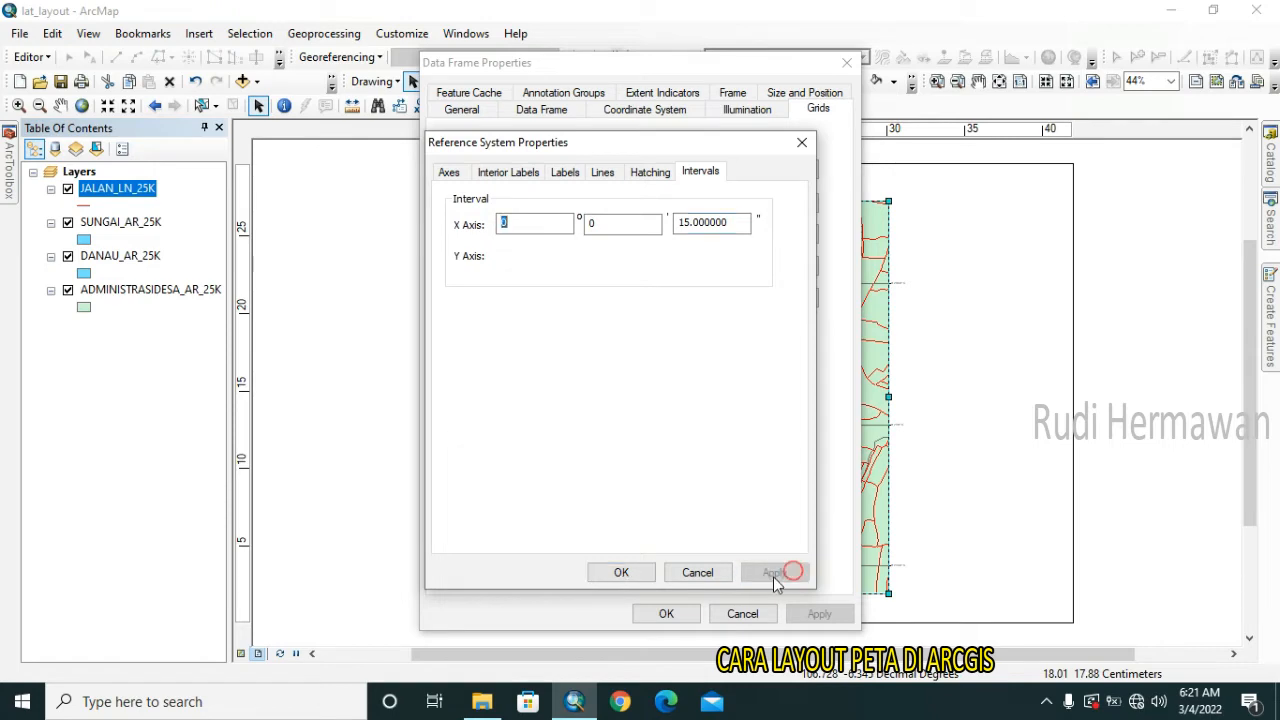
pyautogui.click(621, 574)
pyautogui.click(819, 614)
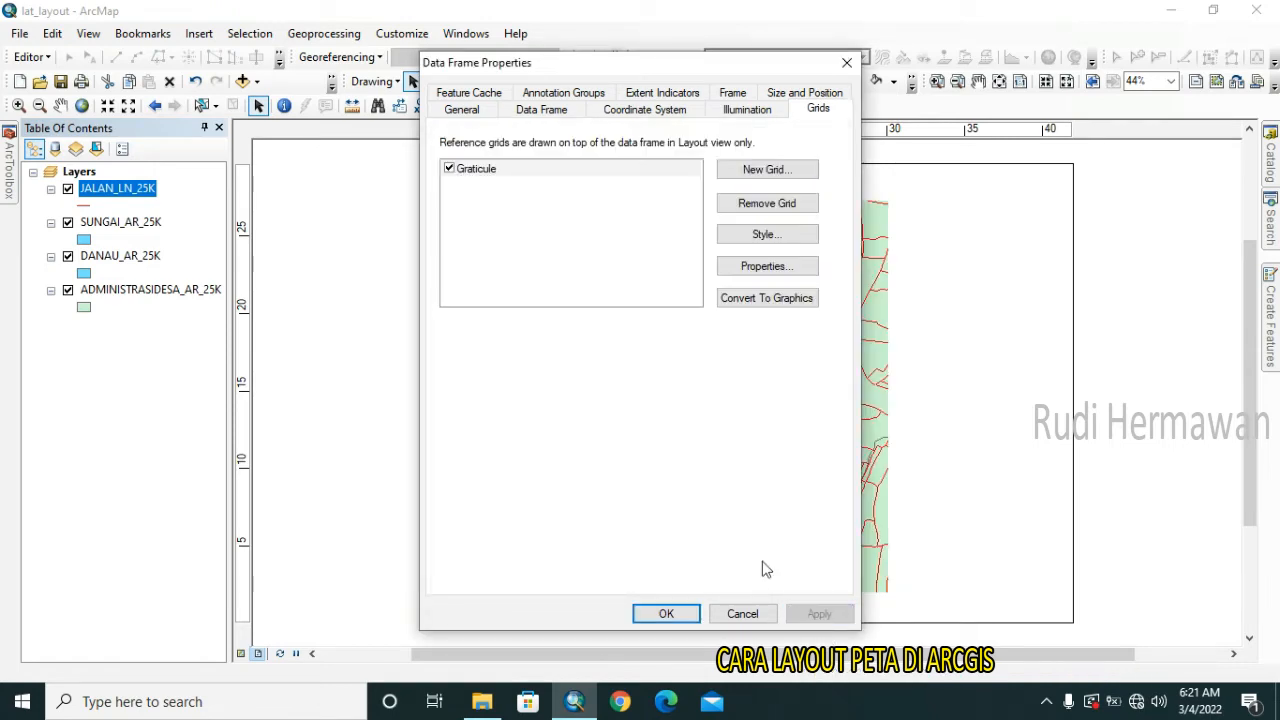
# Set the graticule's X axis and Y axis intervals to 30 seconds each and apply the change.
pyautogui.moveTo(679, 65); pyautogui.dragTo(268, 83)
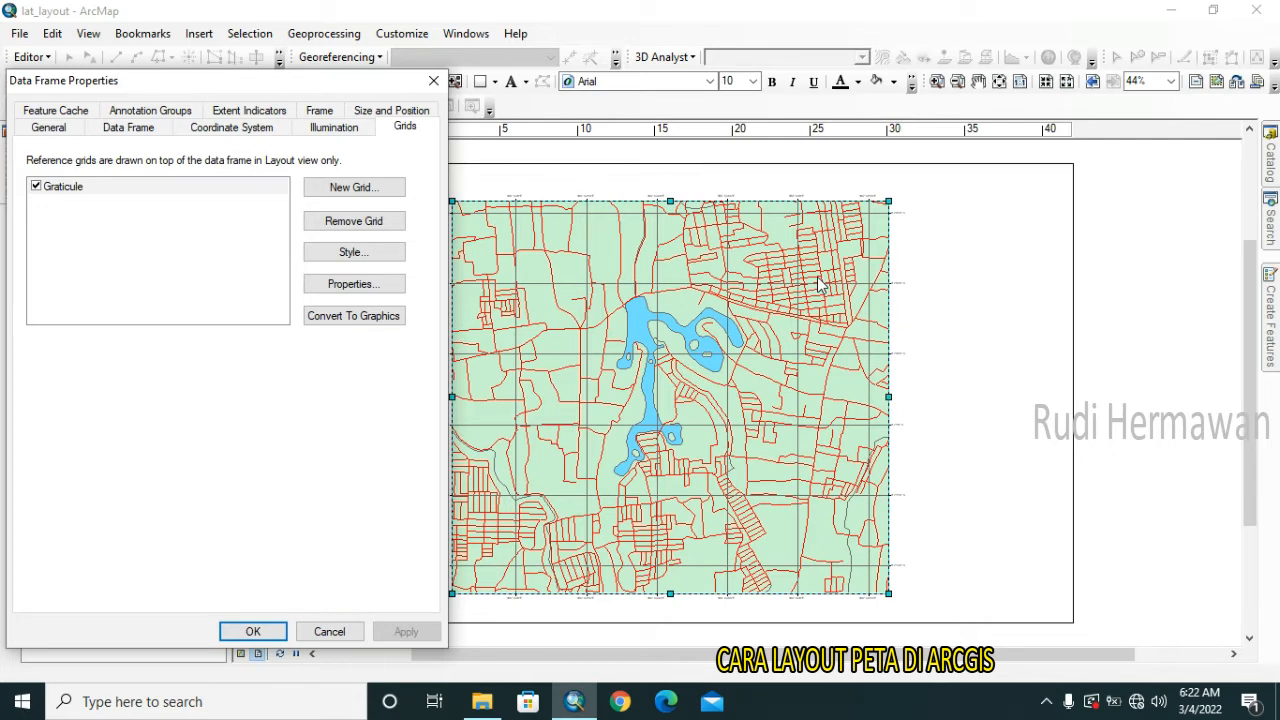
pyautogui.moveTo(312, 79); pyautogui.dragTo(657, 79)
pyautogui.click(712, 283)
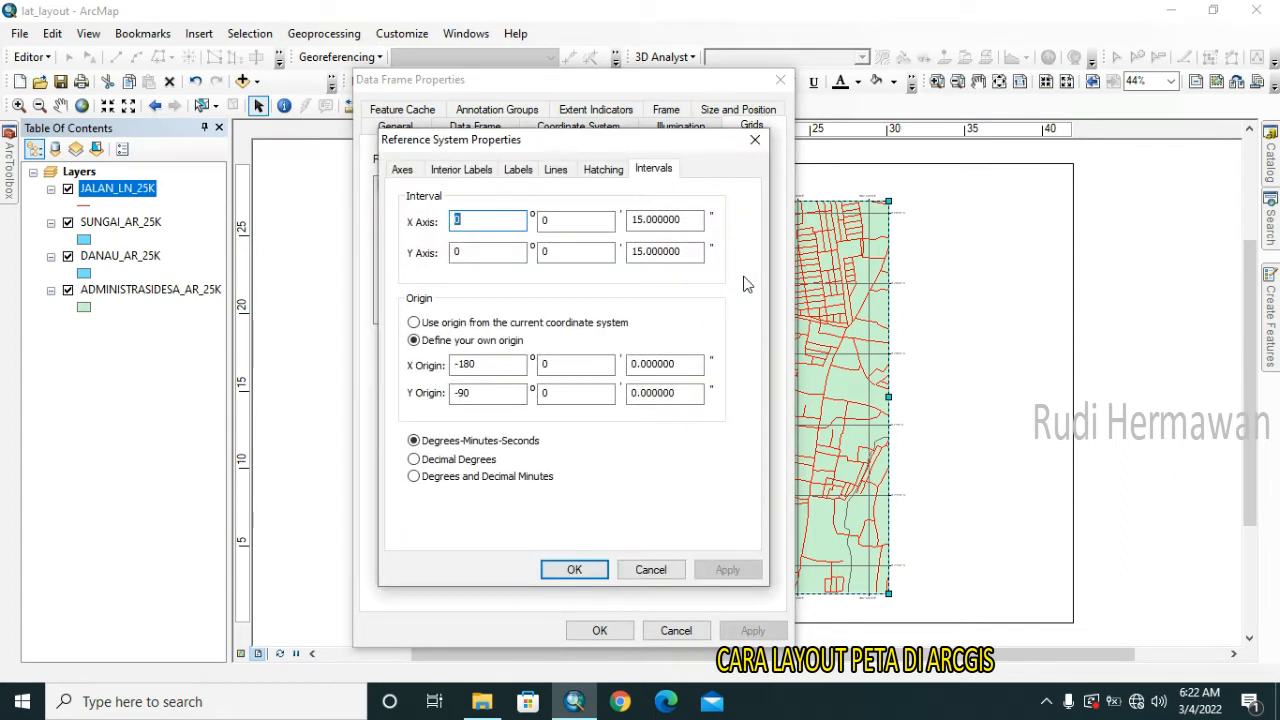
pyautogui.click(643, 219)
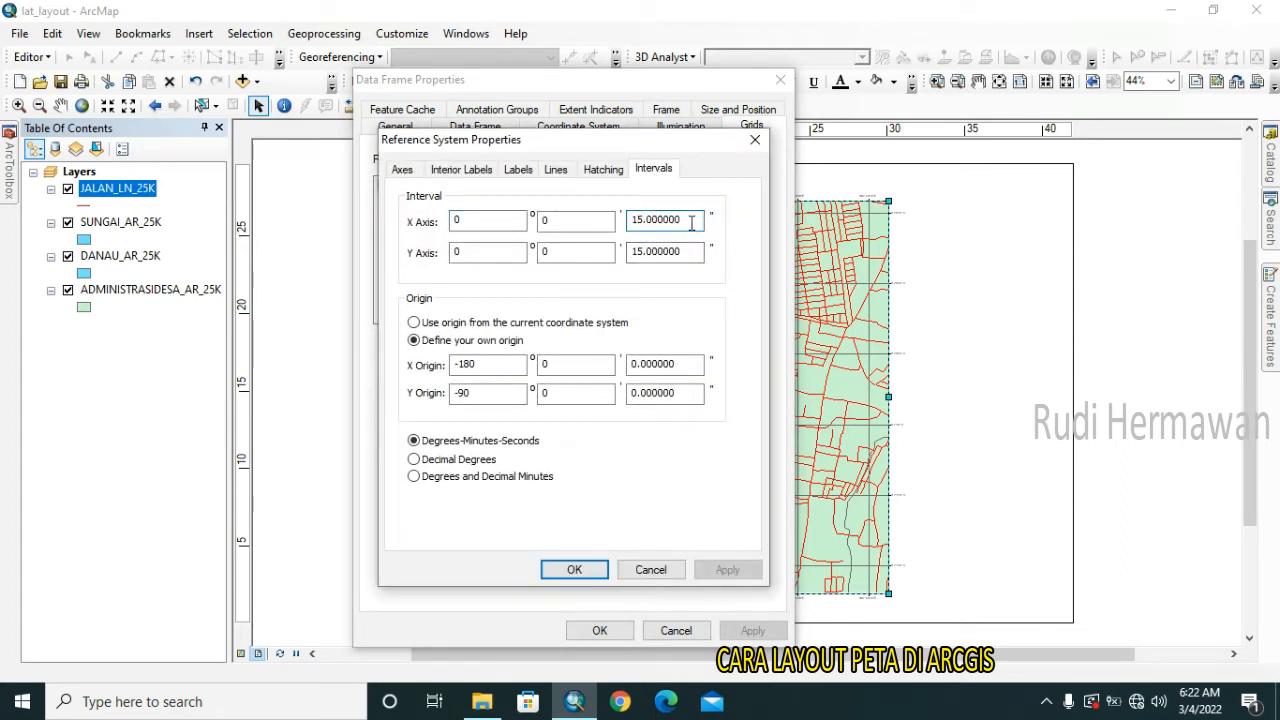
pyautogui.press('BackSpace')
pyautogui.write('30')
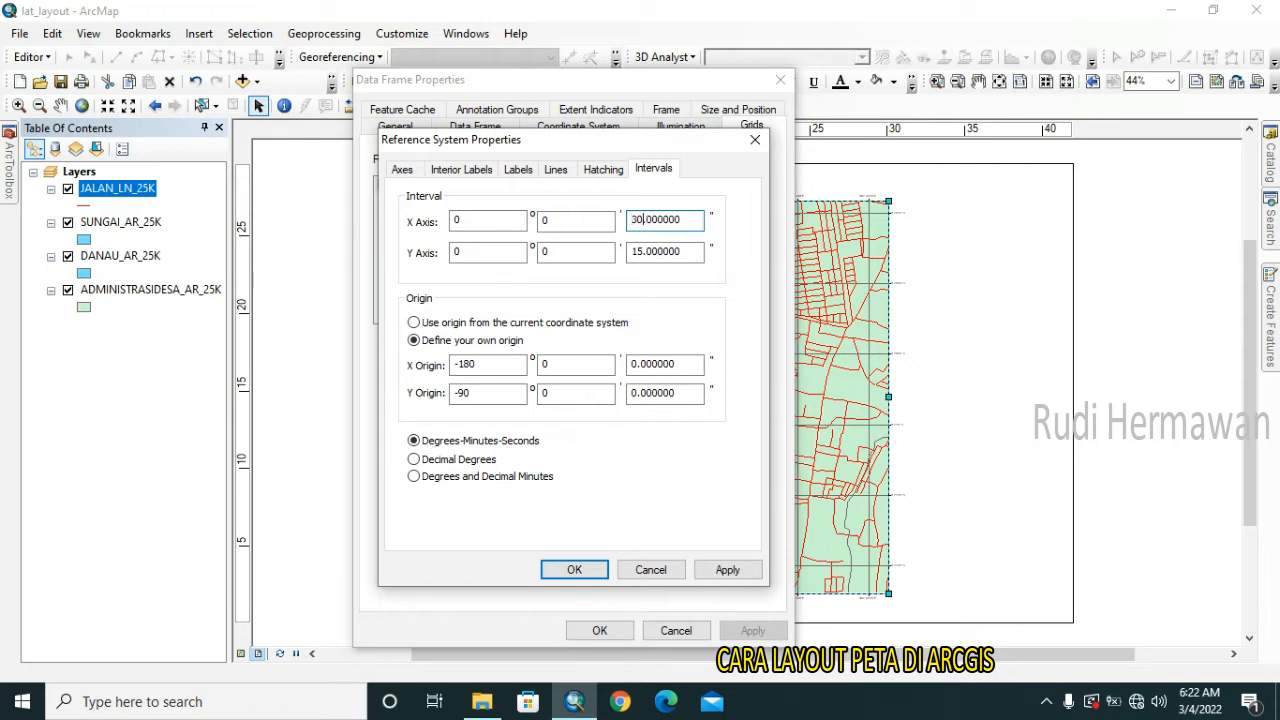
pyautogui.click(644, 253)
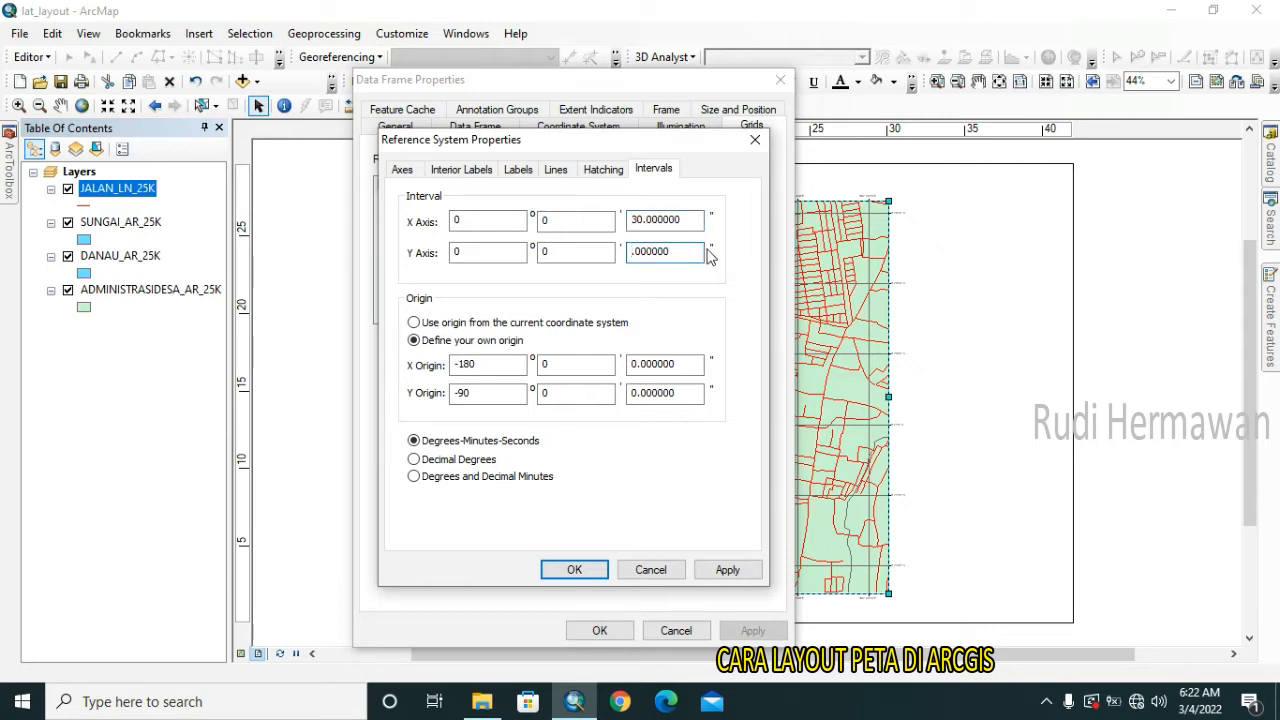
pyautogui.write('30')
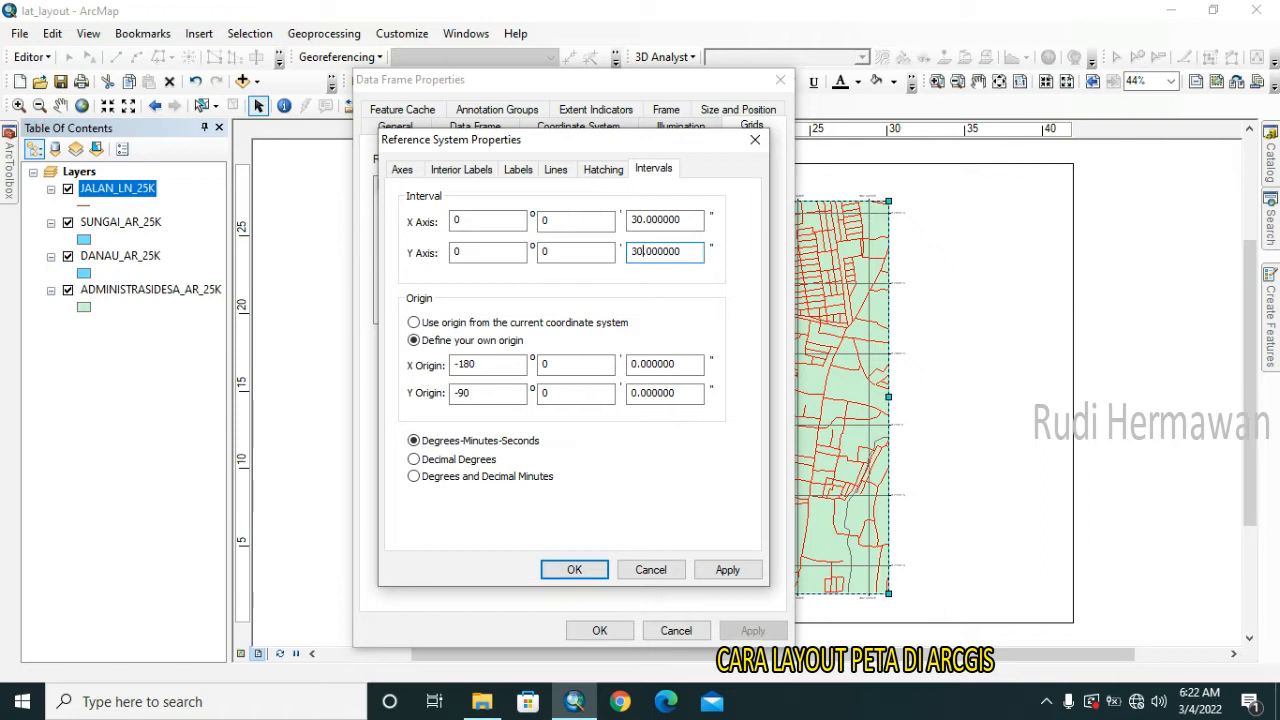
pyautogui.click(727, 569)
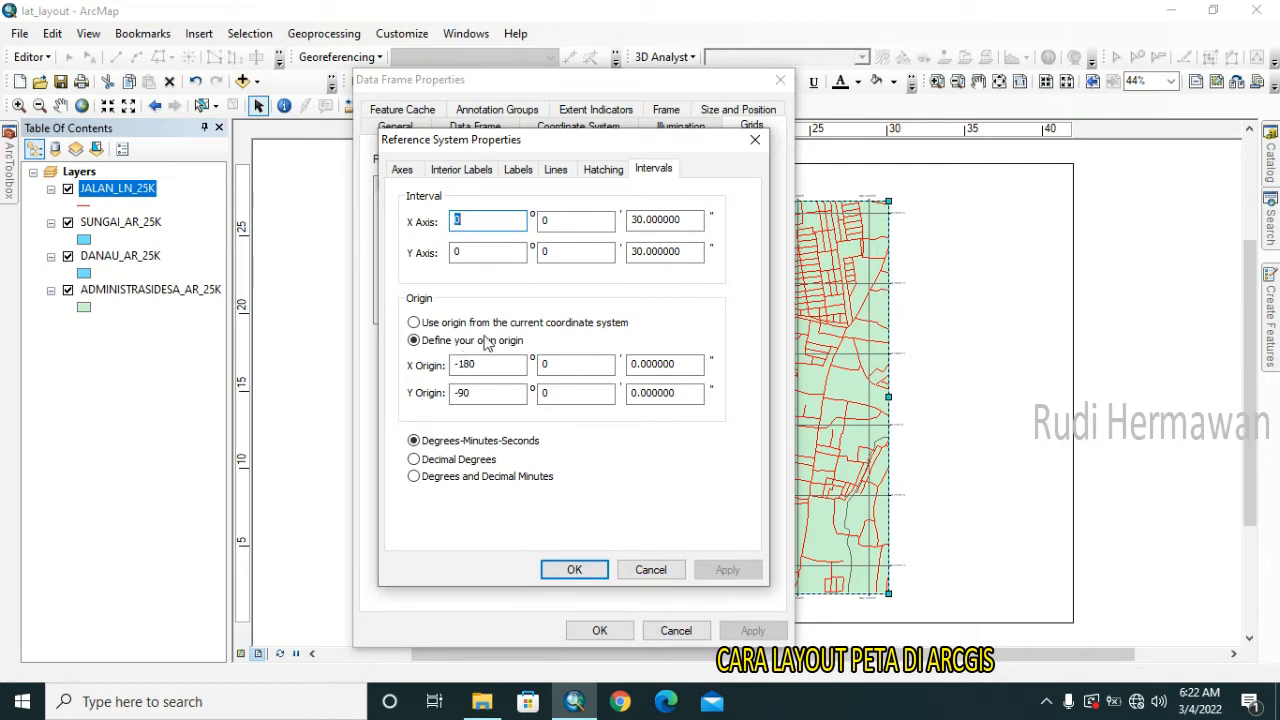
# Change the font of the graticule's coordinate labels to Times New Roman.
pyautogui.click(462, 172)
pyautogui.click(518, 171)
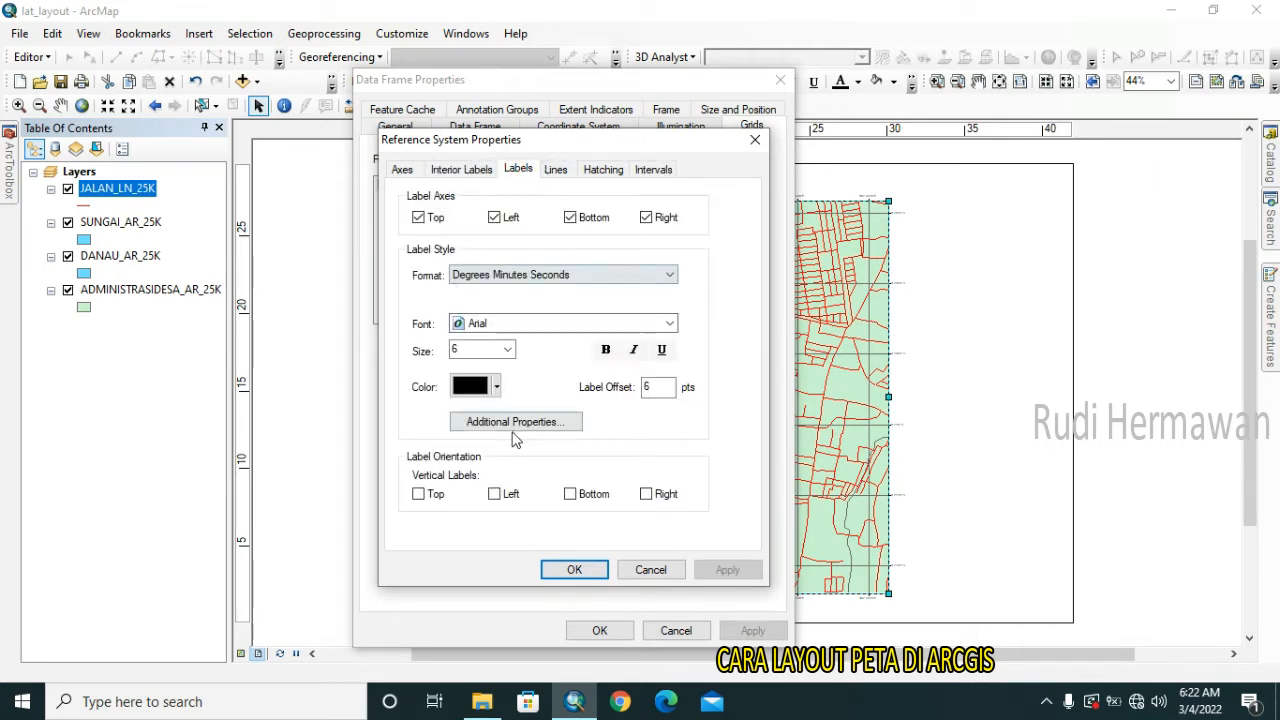
pyautogui.click(670, 324)
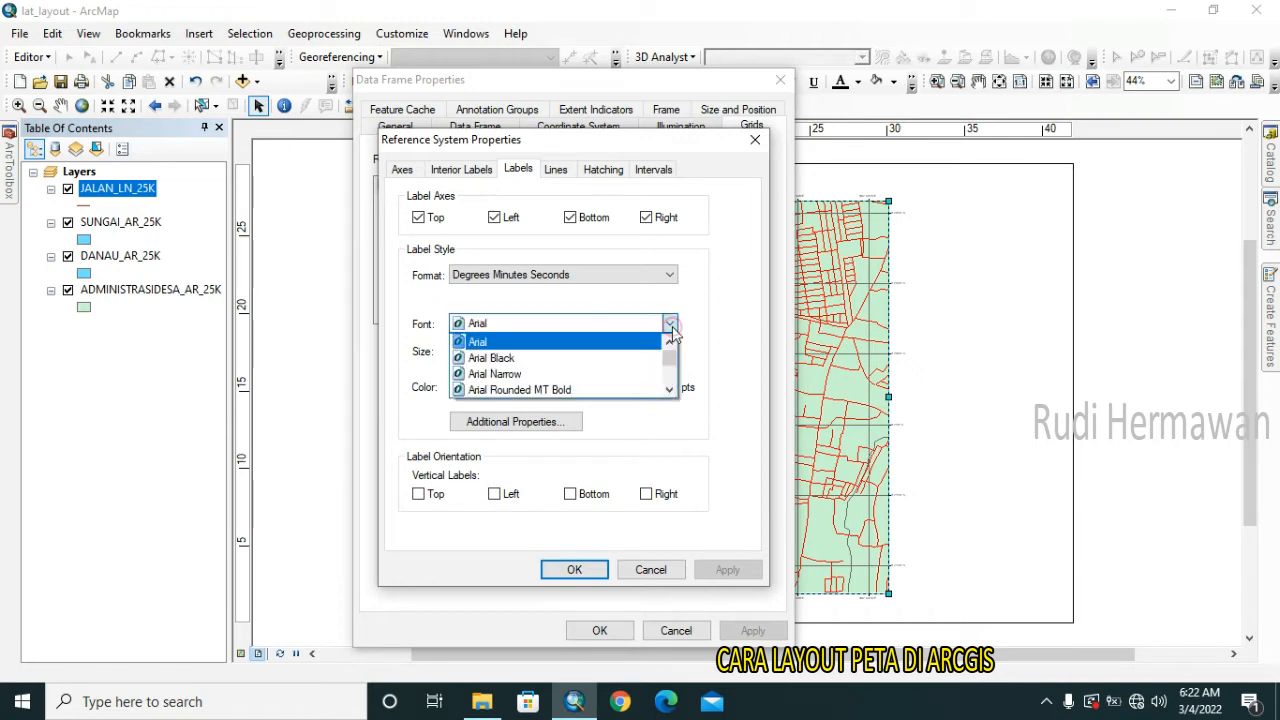
pyautogui.click(670, 325)
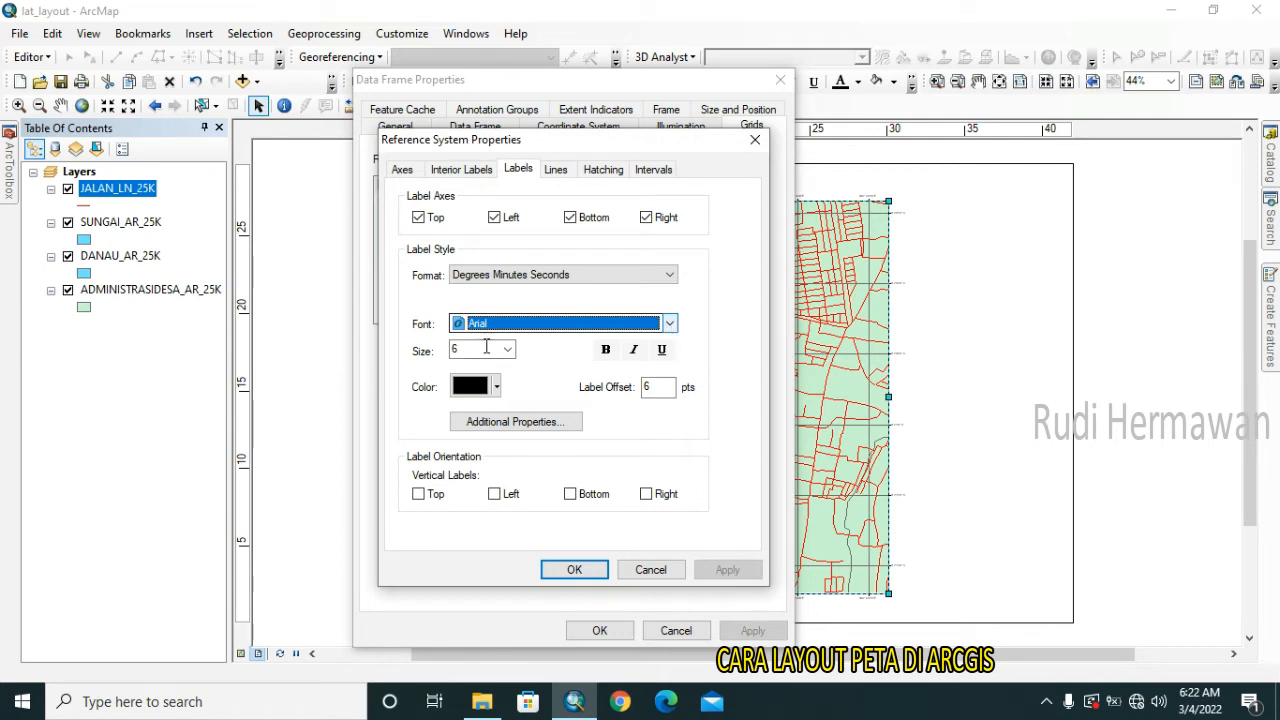
pyautogui.click(670, 324)
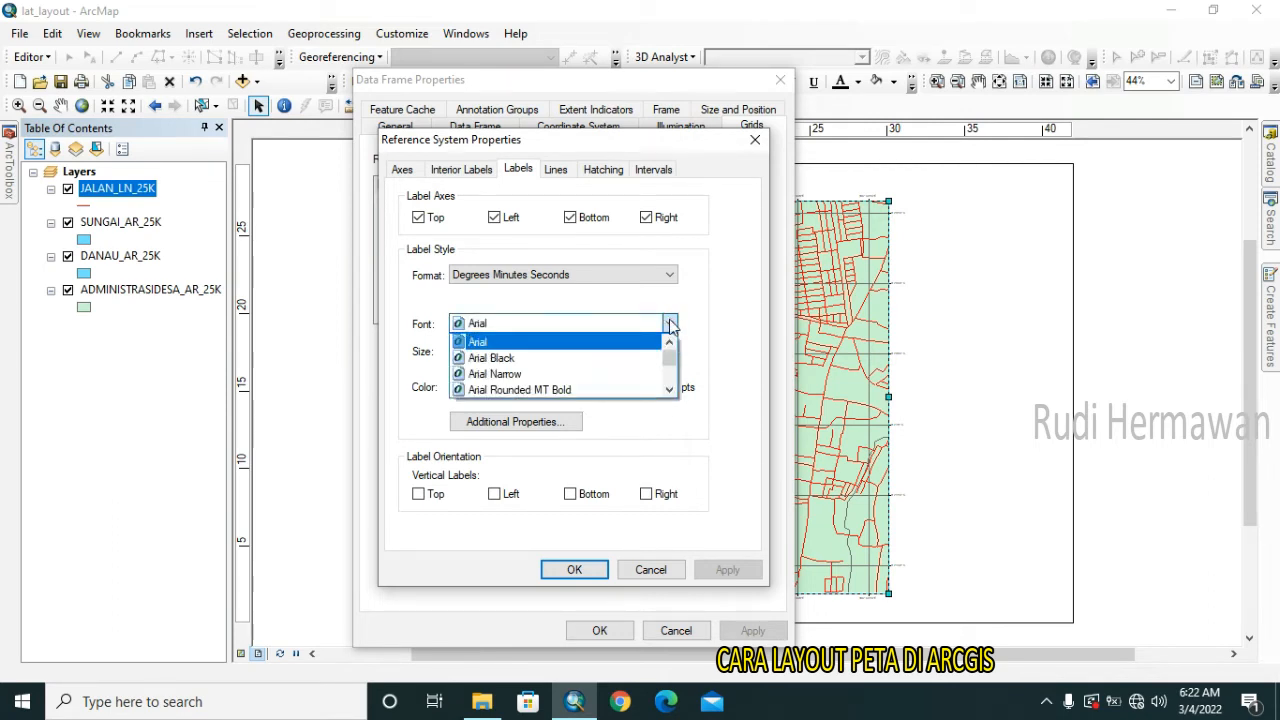
pyautogui.press('t')
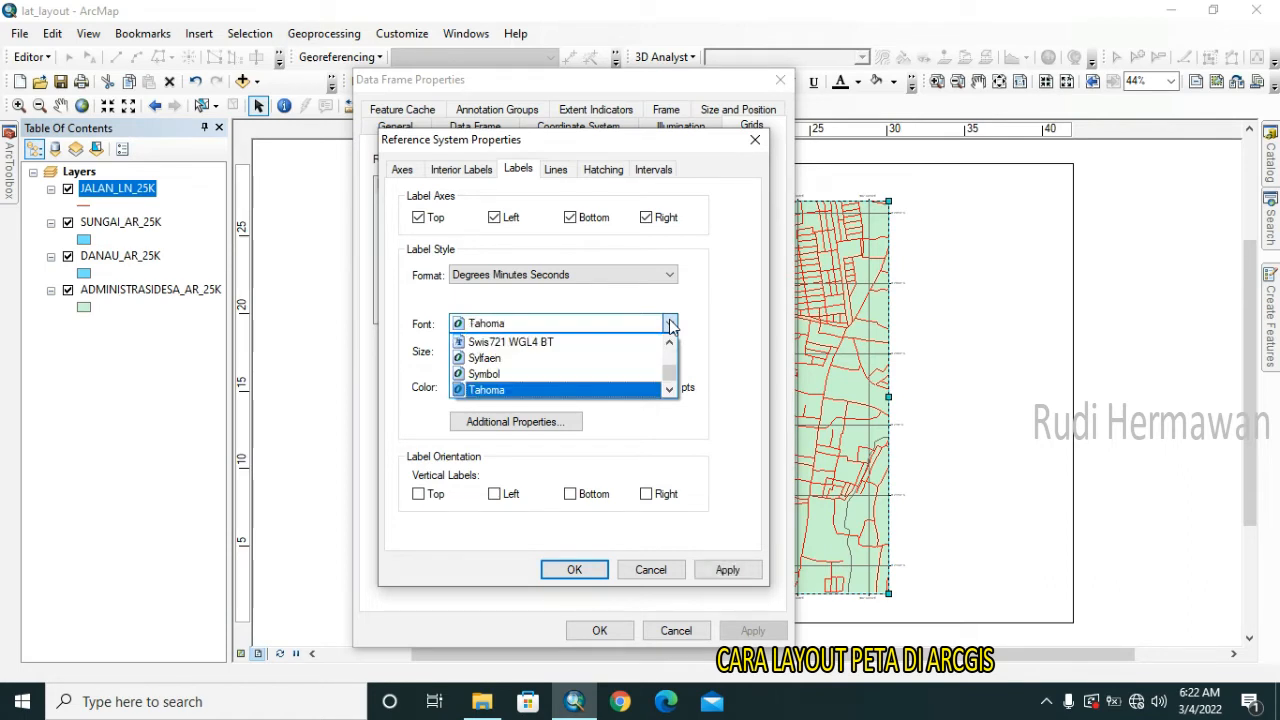
pyautogui.press('t')
pyautogui.press('t')
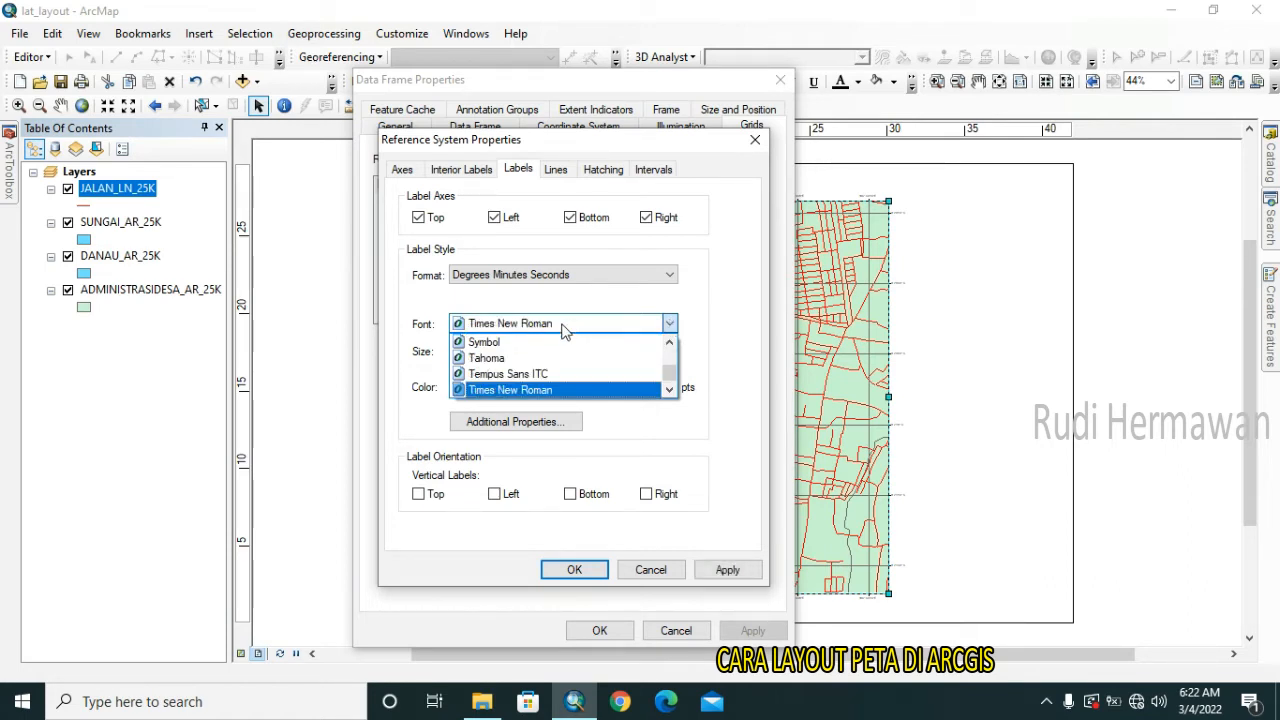
pyautogui.click(671, 324)
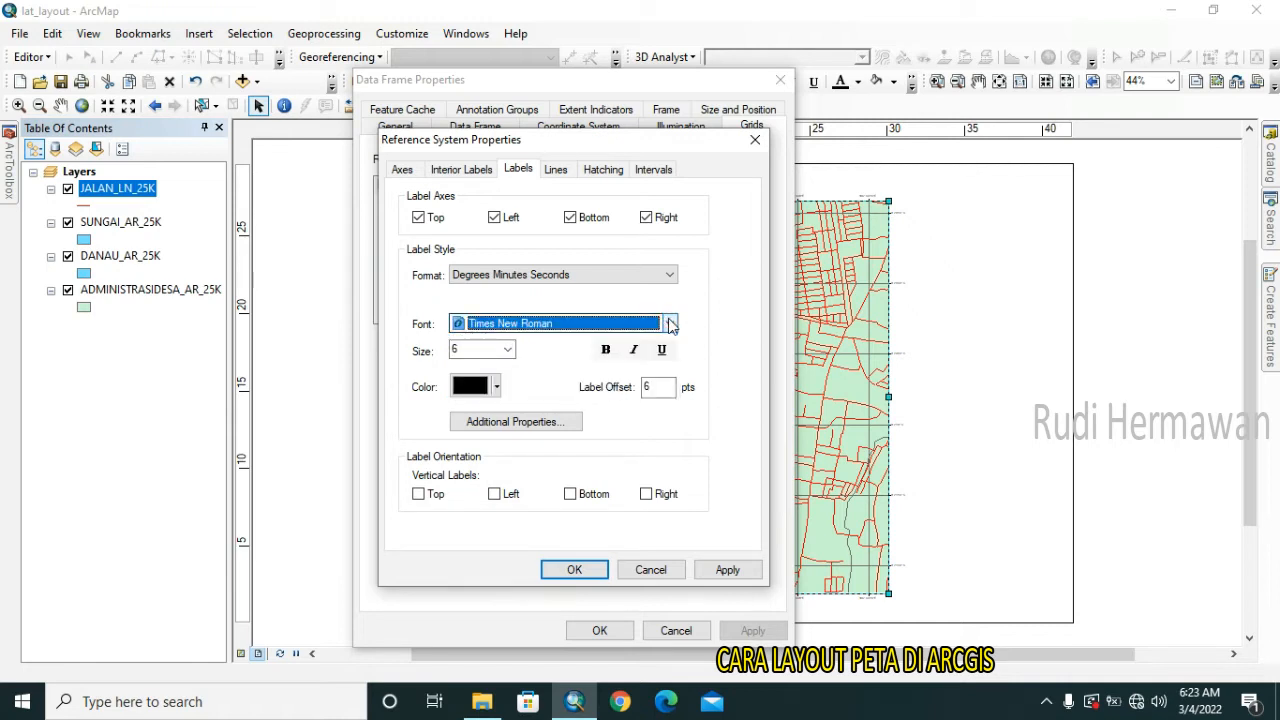
pyautogui.scroll(1, 671, 326)
pyautogui.scroll(-1, 671, 326)
pyautogui.click(633, 326)
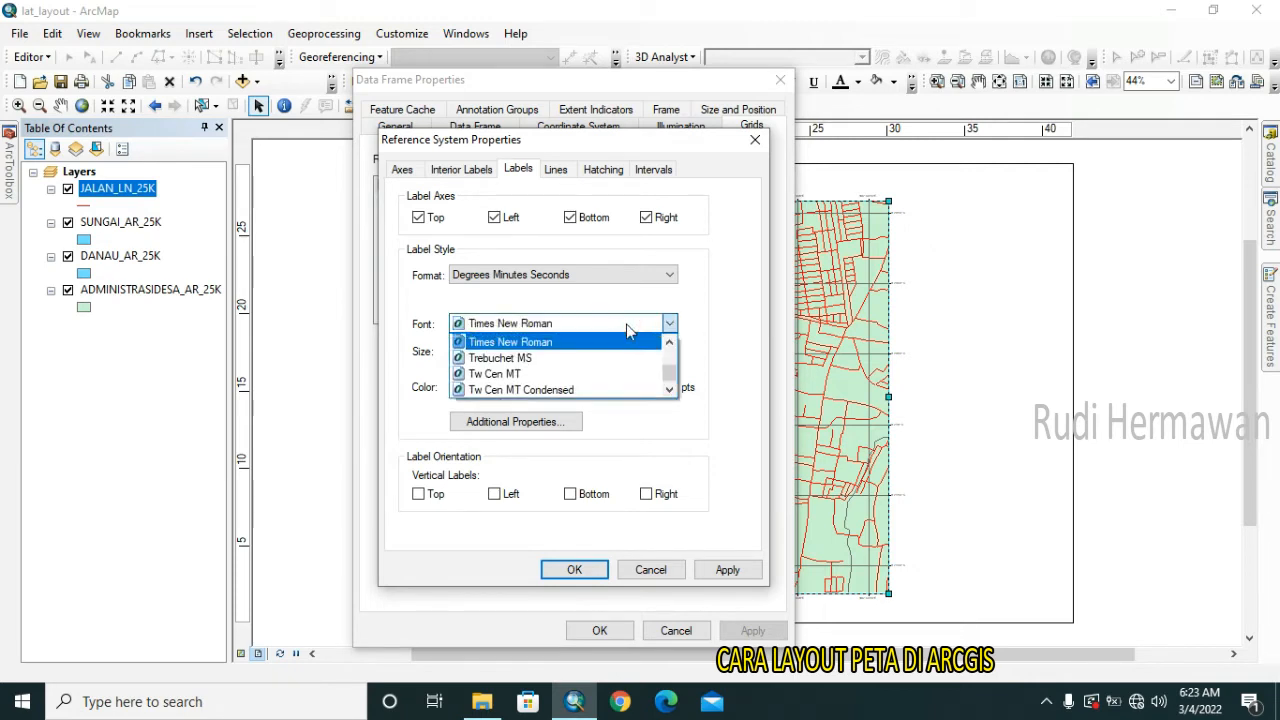
pyautogui.click(598, 344)
# Set the graticule label size to 8, make the left and right labels vertical, and apply the changes to the data frame.
pyautogui.click(508, 350)
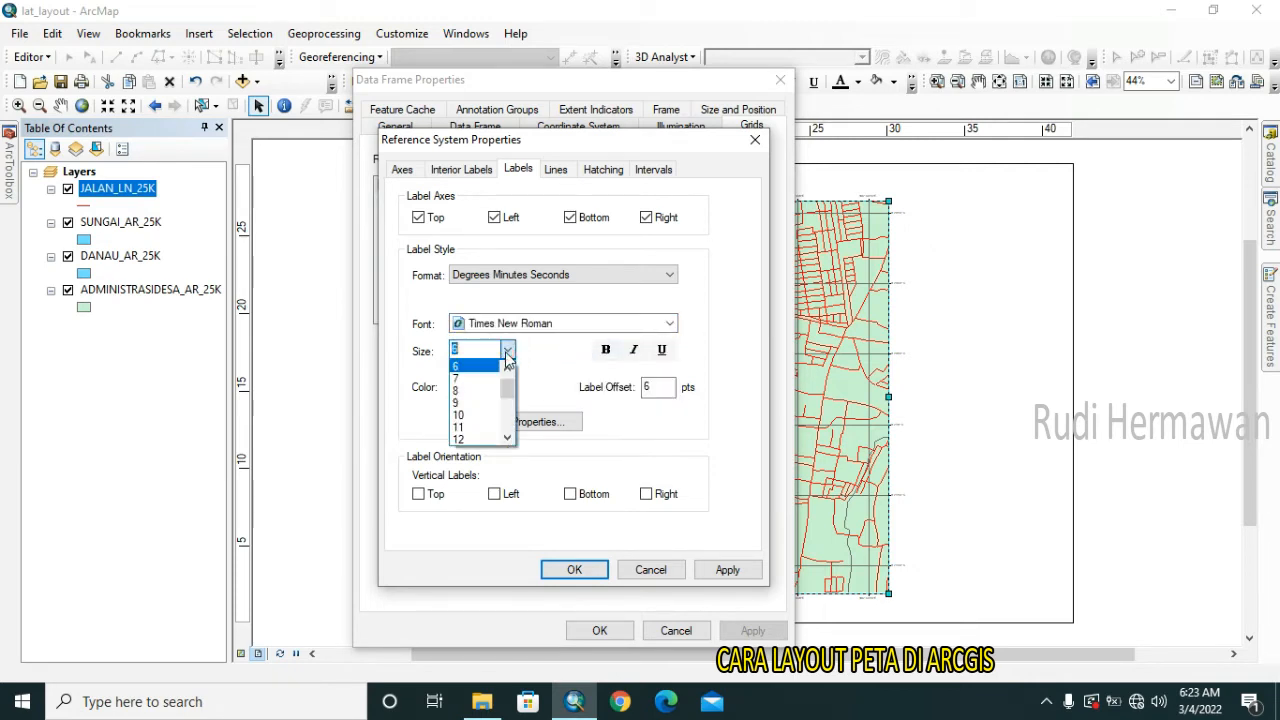
pyautogui.click(487, 390)
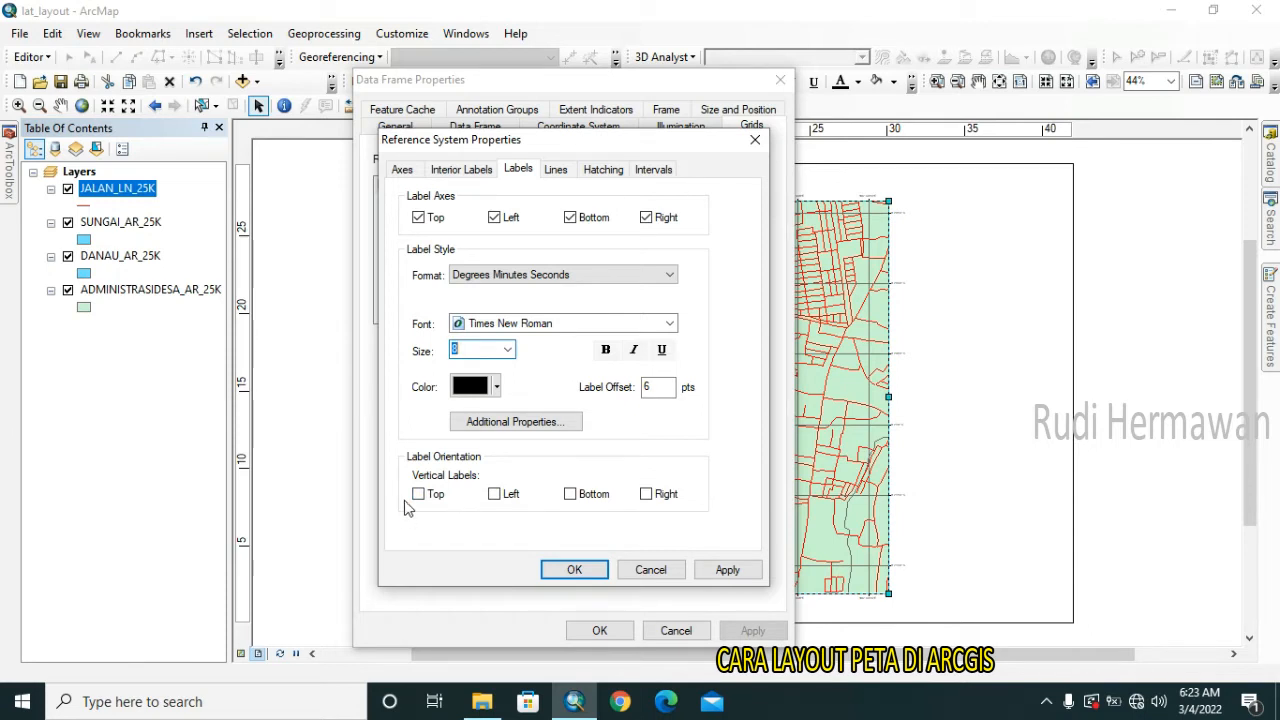
pyautogui.click(496, 495)
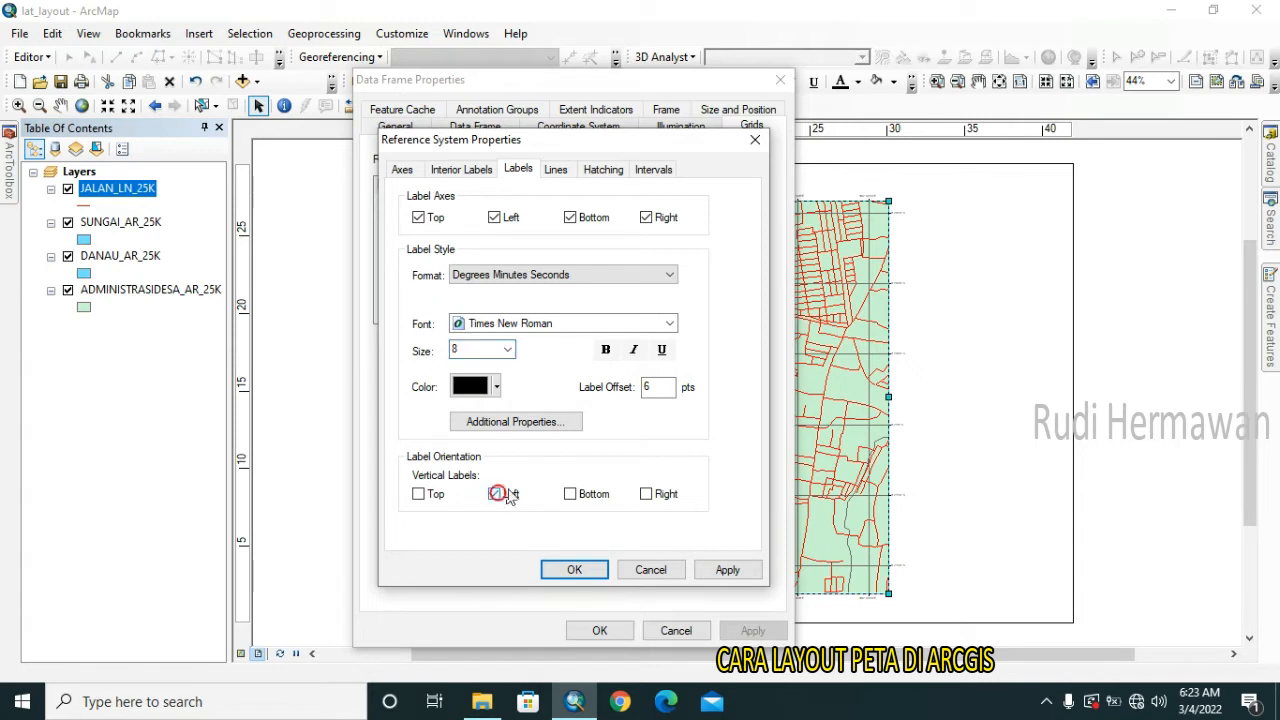
pyautogui.click(647, 495)
pyautogui.click(733, 573)
pyautogui.click(574, 569)
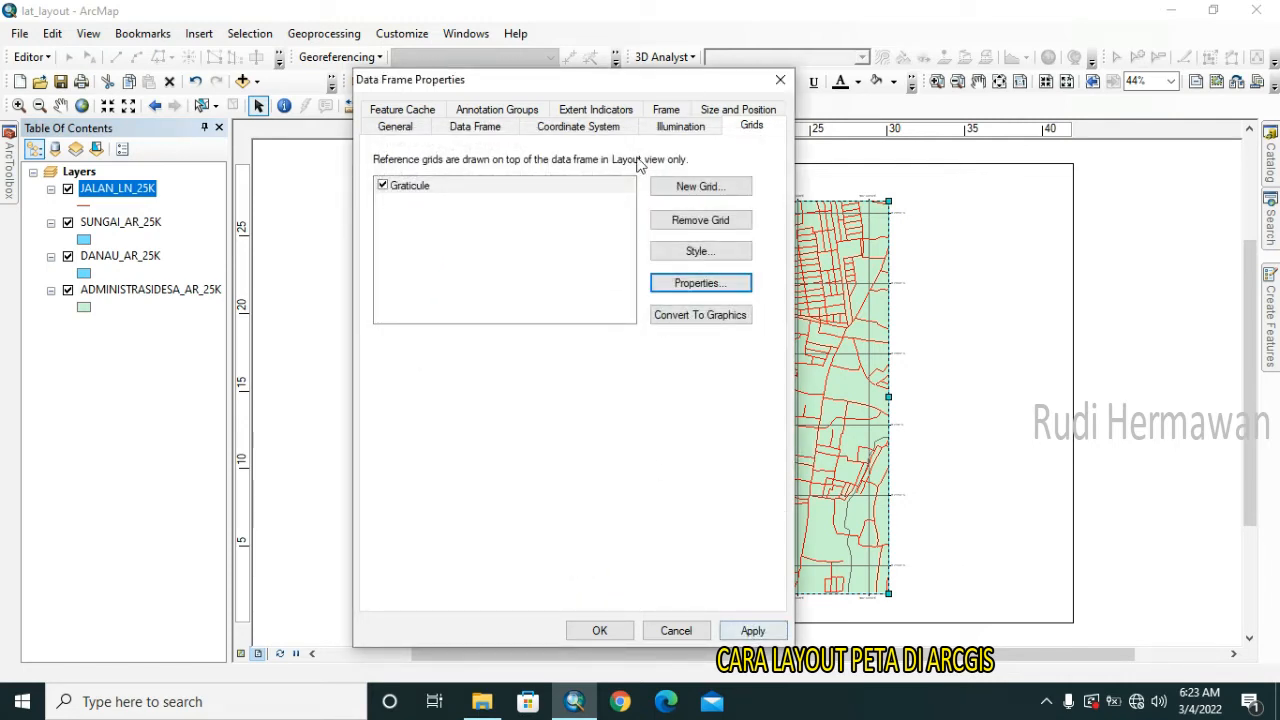
pyautogui.moveTo(653, 77); pyautogui.dragTo(418, 68)
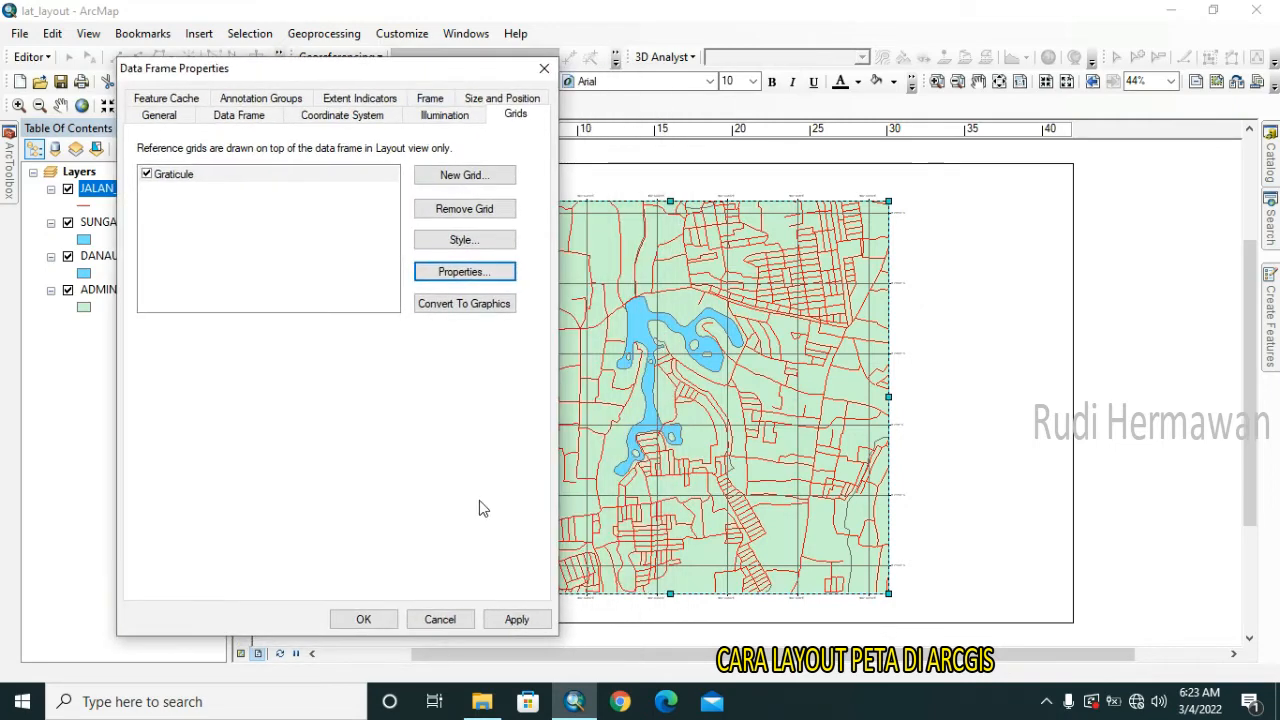
pyautogui.click(517, 620)
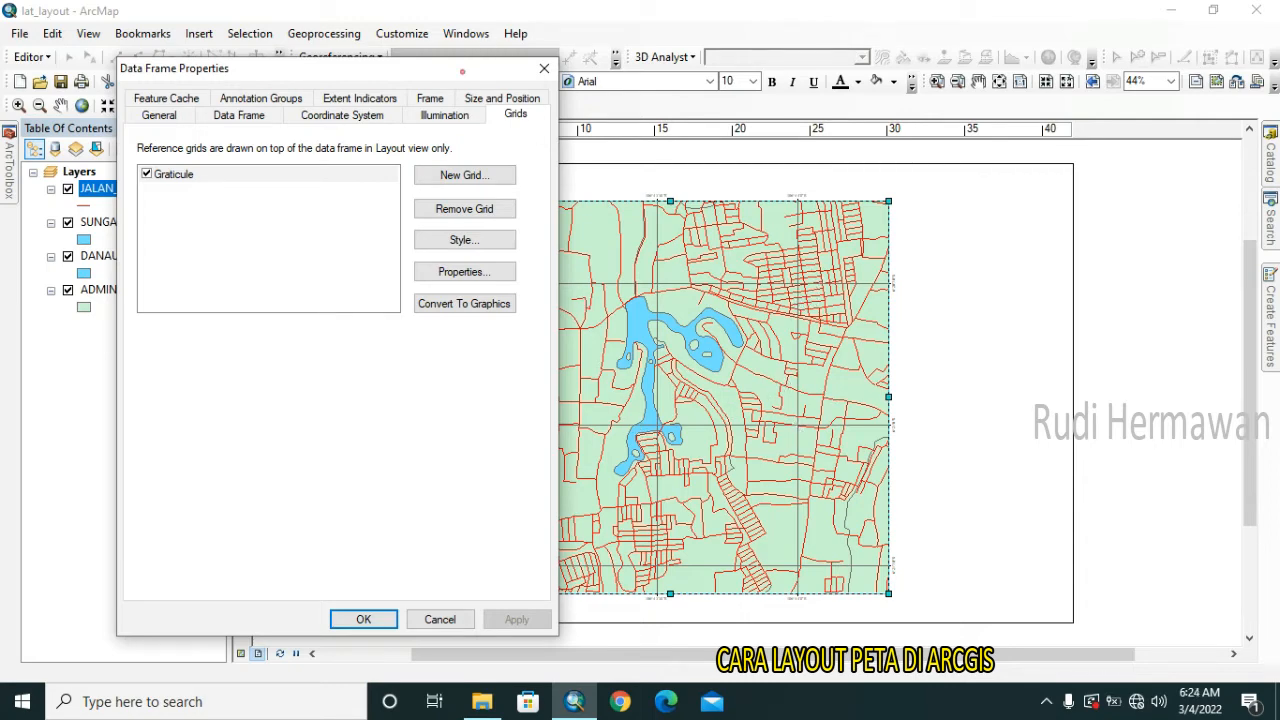
# Show the graticule as a grid of ticks instead of lines, apply it and accept the data frame properties.
pyautogui.moveTo(462, 71)
pyautogui.mouseDown()
pyautogui.moveTo(385, 40)
pyautogui.moveTo(476, 59)
pyautogui.moveTo(464, 70)
pyautogui.mouseUp()
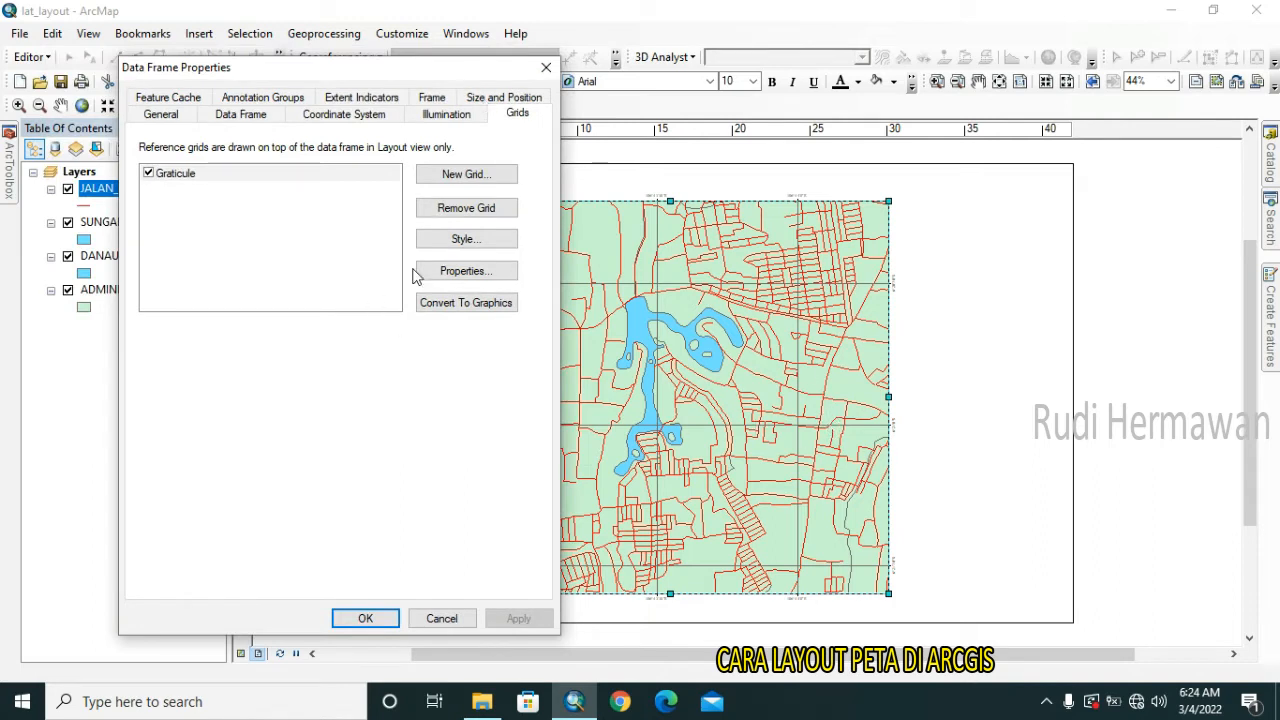
pyautogui.click(466, 272)
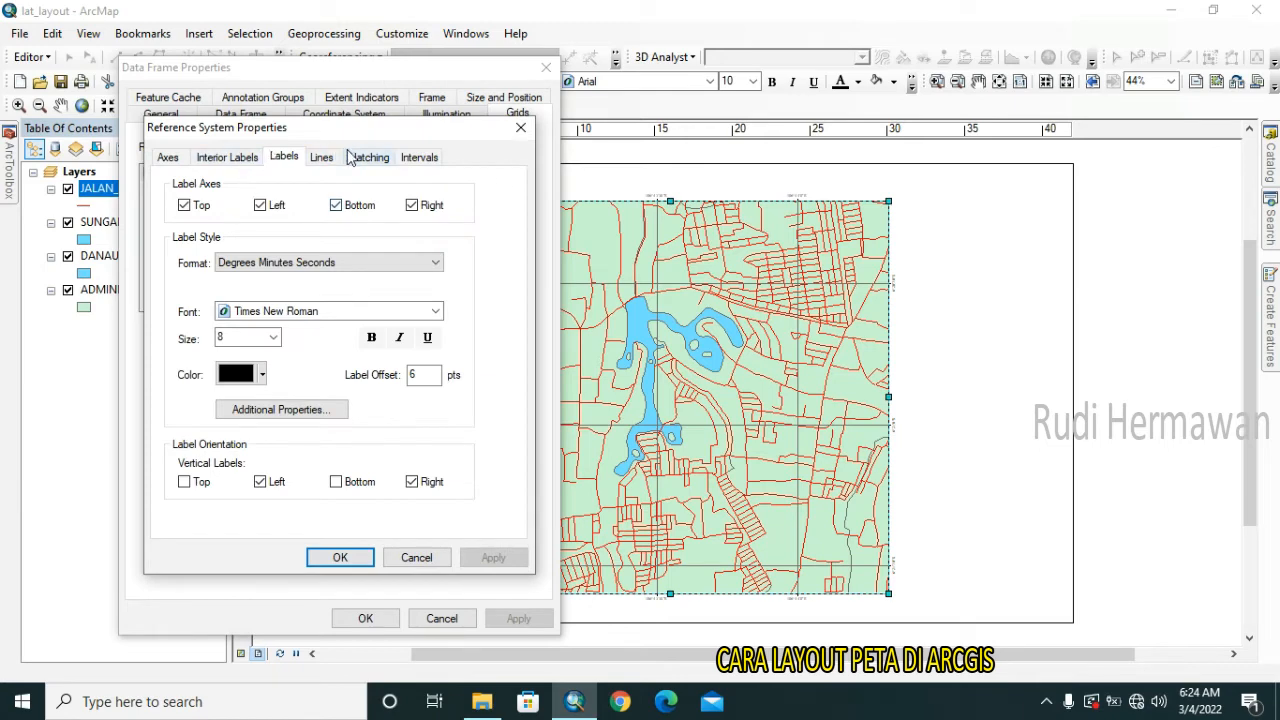
pyautogui.click(322, 160)
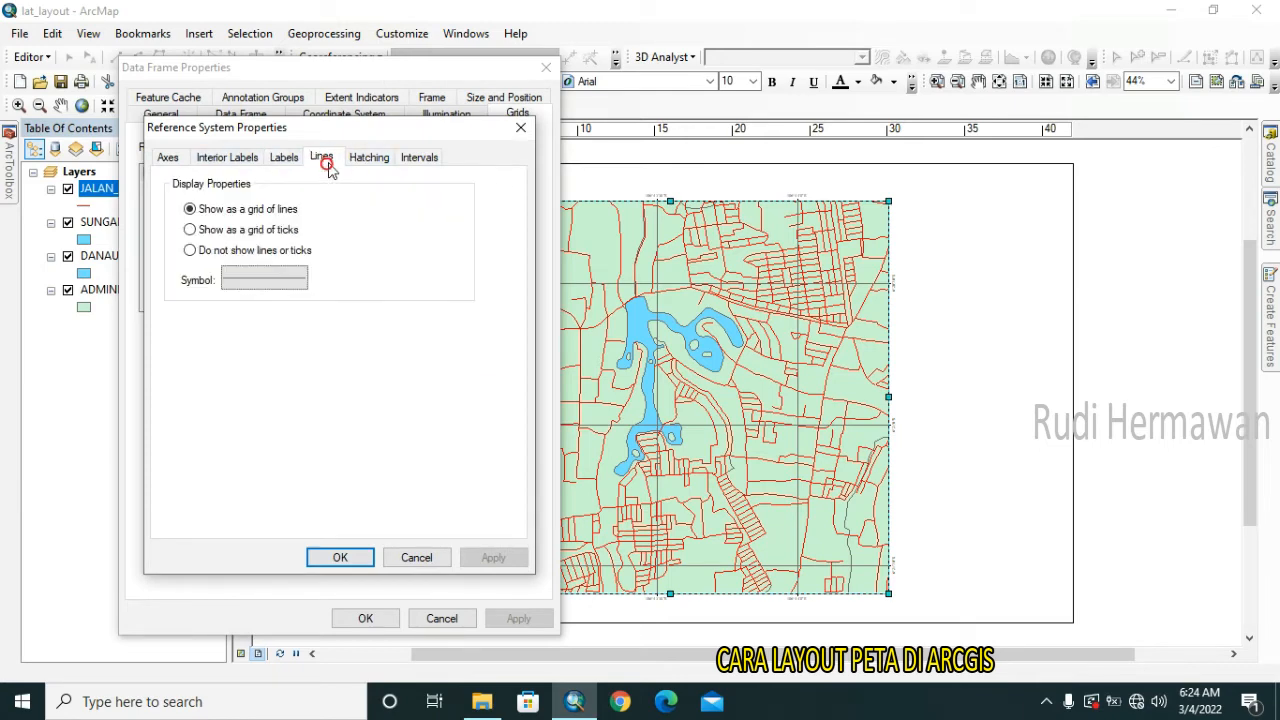
pyautogui.click(190, 230)
pyautogui.click(189, 251)
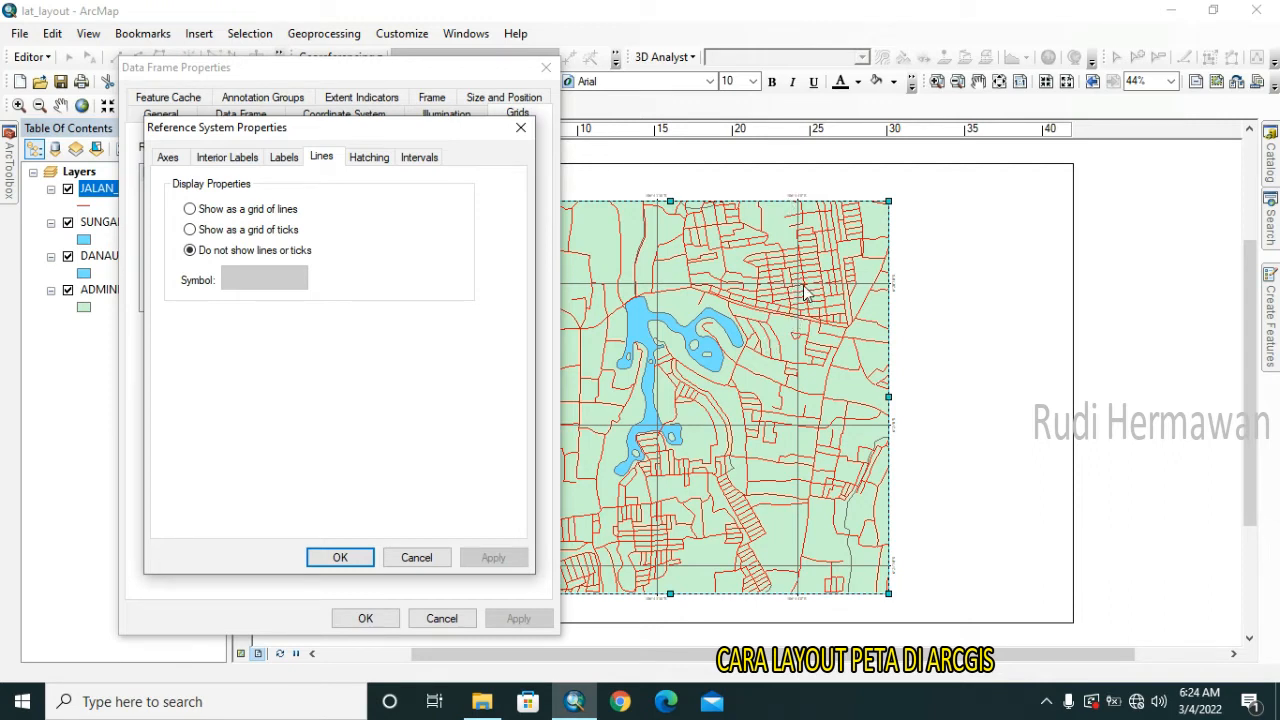
pyautogui.click(189, 229)
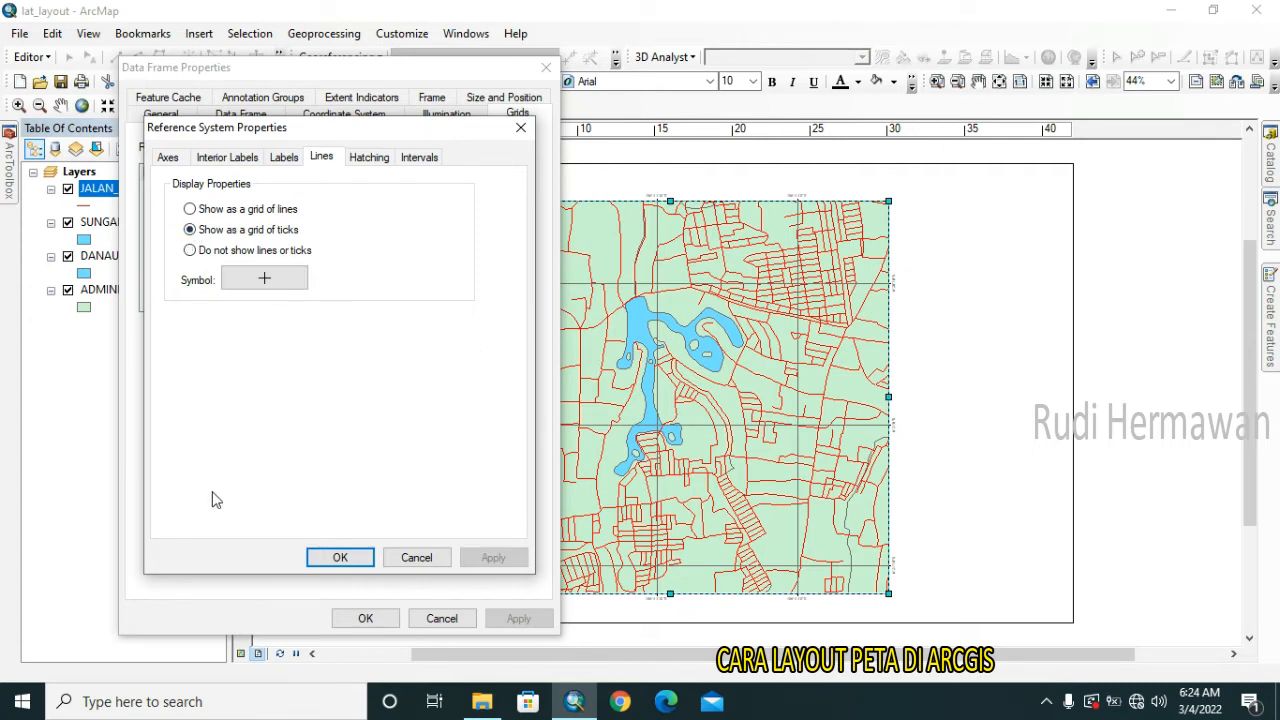
pyautogui.click(340, 558)
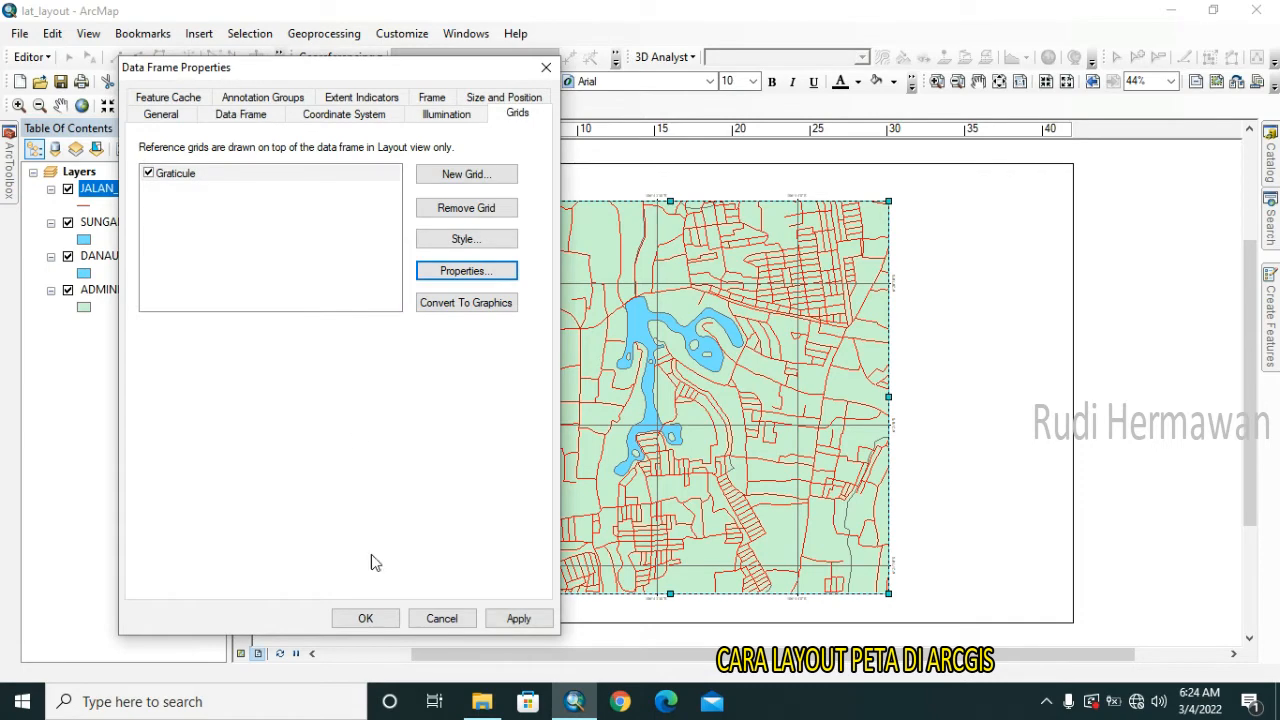
pyautogui.click(518, 619)
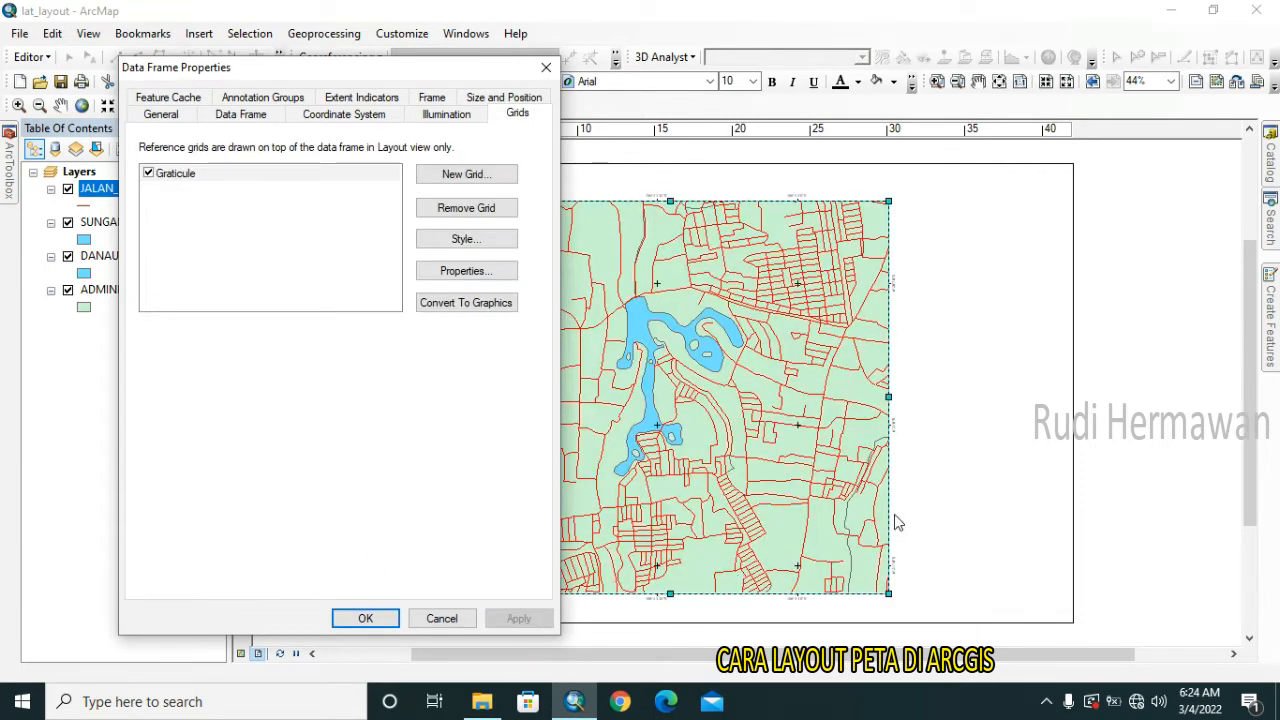
pyautogui.click(362, 619)
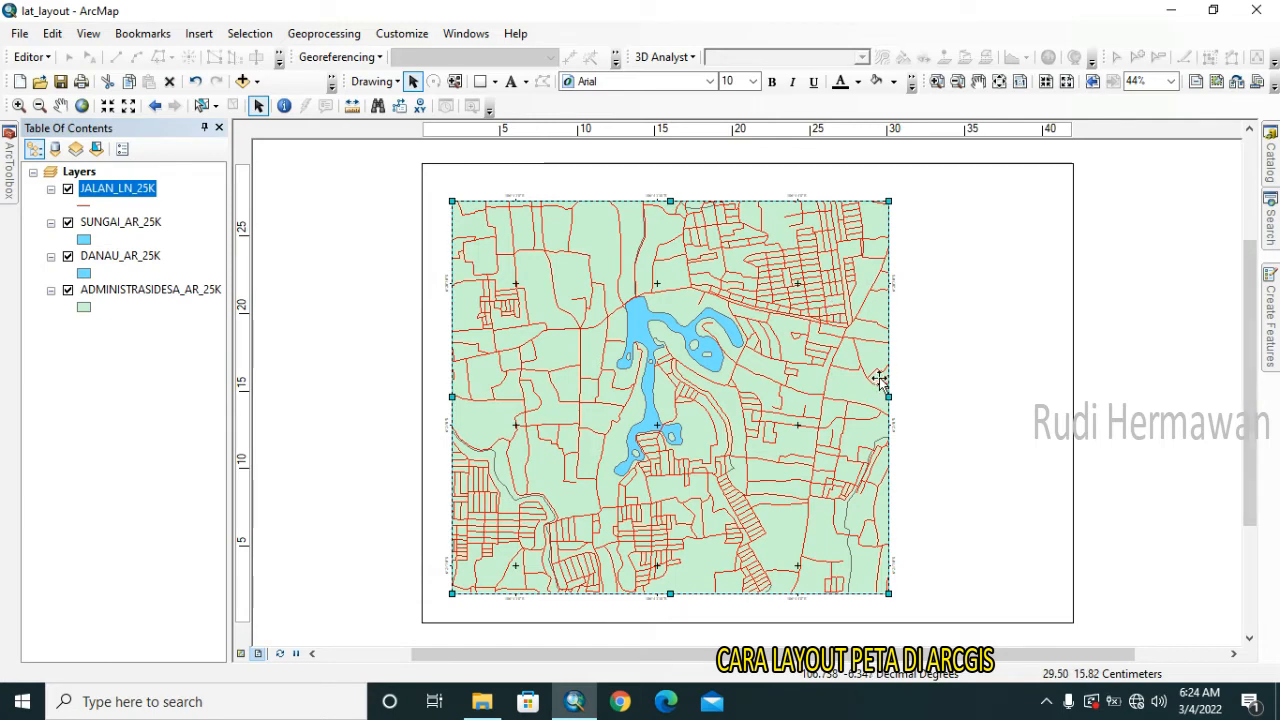
pyautogui.click(1142, 226)
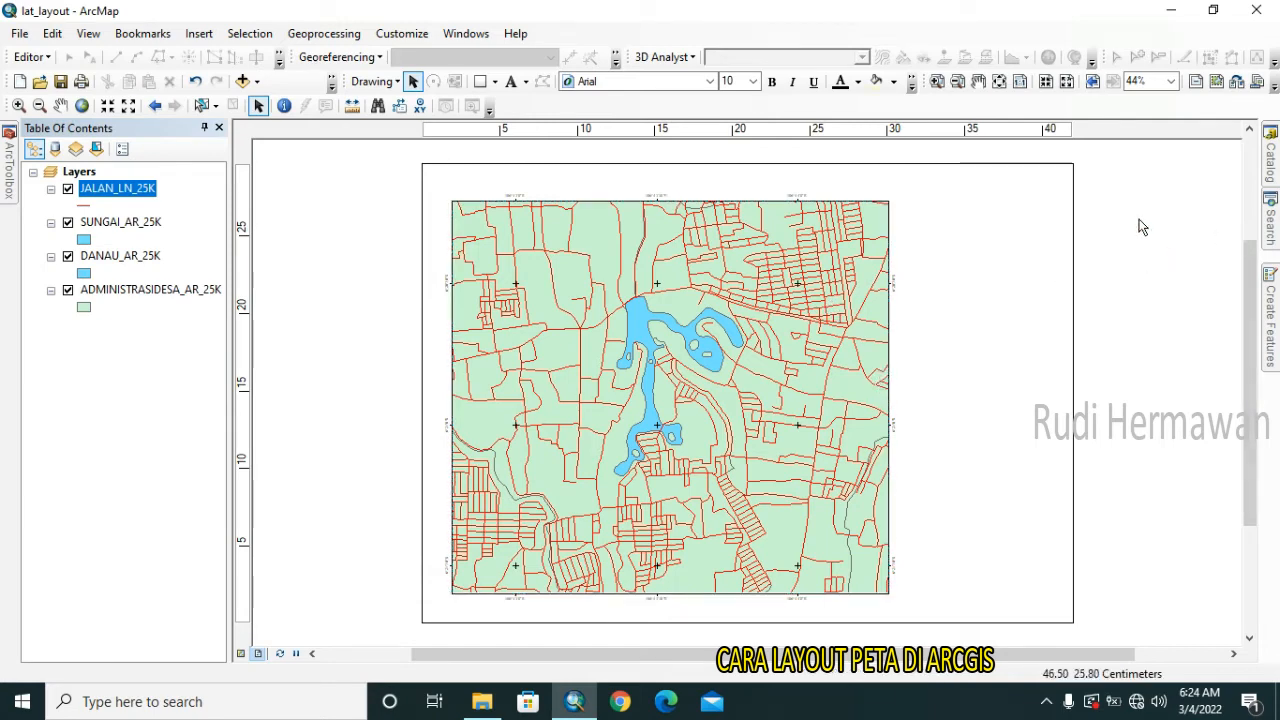
# Inspect the graticule labels and ticks along the data frame's top and right edges up close, and return to the whole page.
pyautogui.click(935, 87)
pyautogui.moveTo(758, 172); pyautogui.dragTo(972, 327)
pyautogui.moveTo(466, 177); pyautogui.dragTo(668, 290)
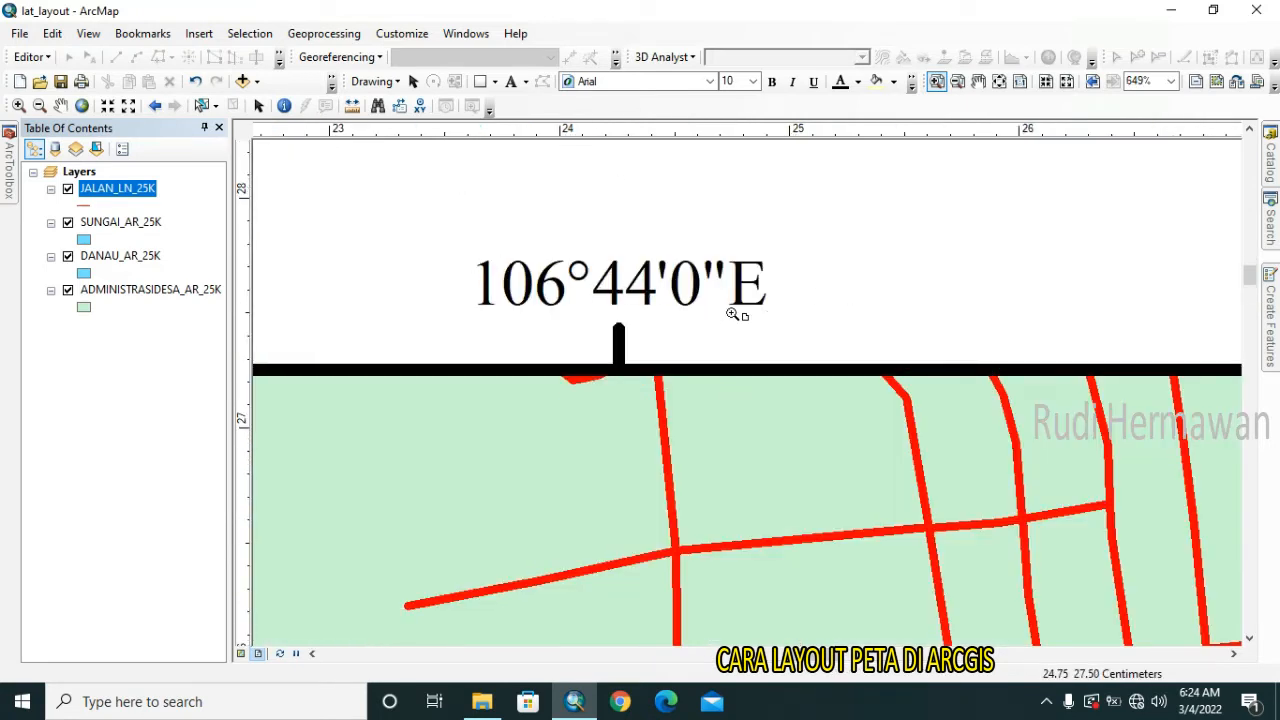
pyautogui.click(978, 81)
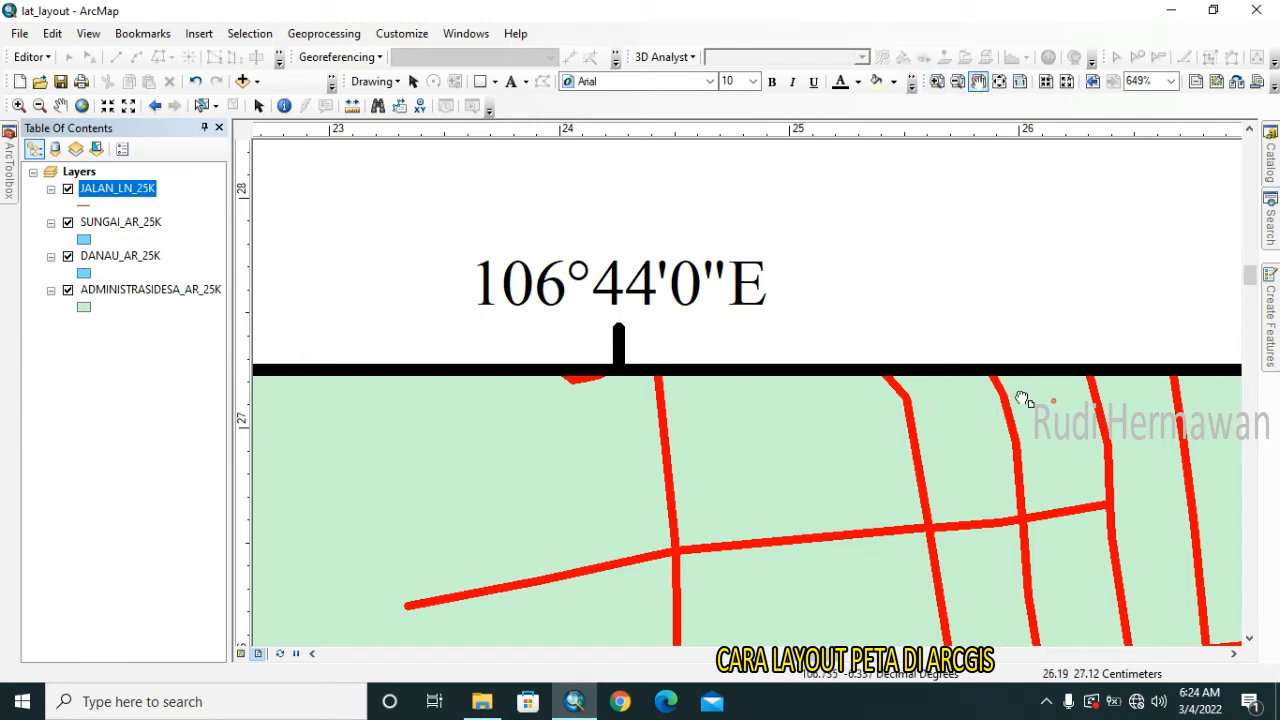
pyautogui.moveTo(1020, 402); pyautogui.dragTo(446, 343)
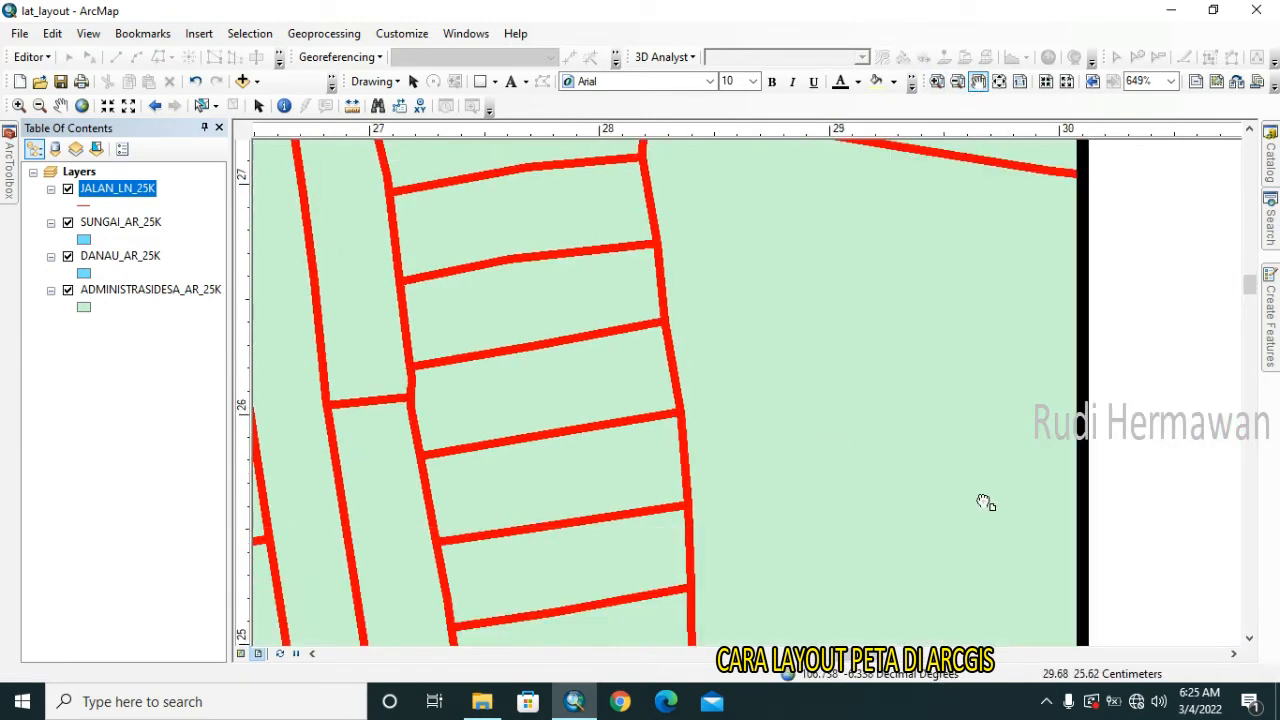
pyautogui.moveTo(1056, 598); pyautogui.dragTo(757, 429)
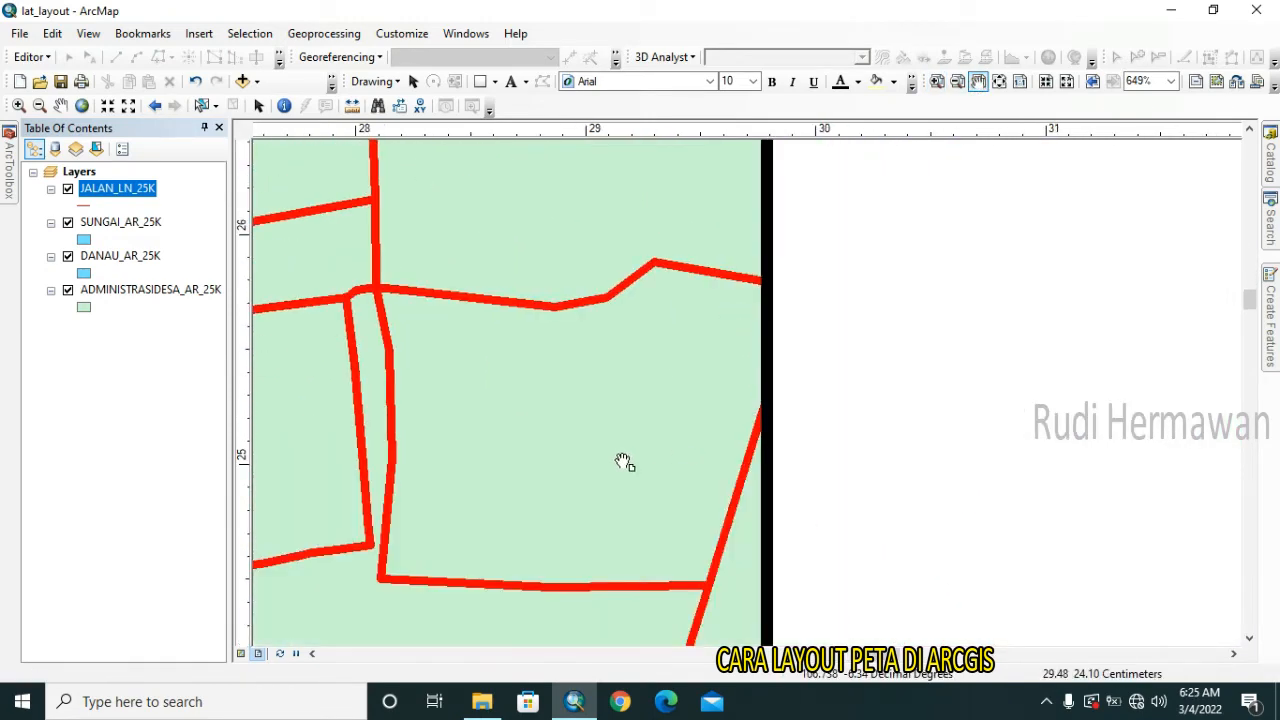
pyautogui.moveTo(625, 458); pyautogui.dragTo(664, 298)
pyautogui.moveTo(793, 498); pyautogui.dragTo(800, 244)
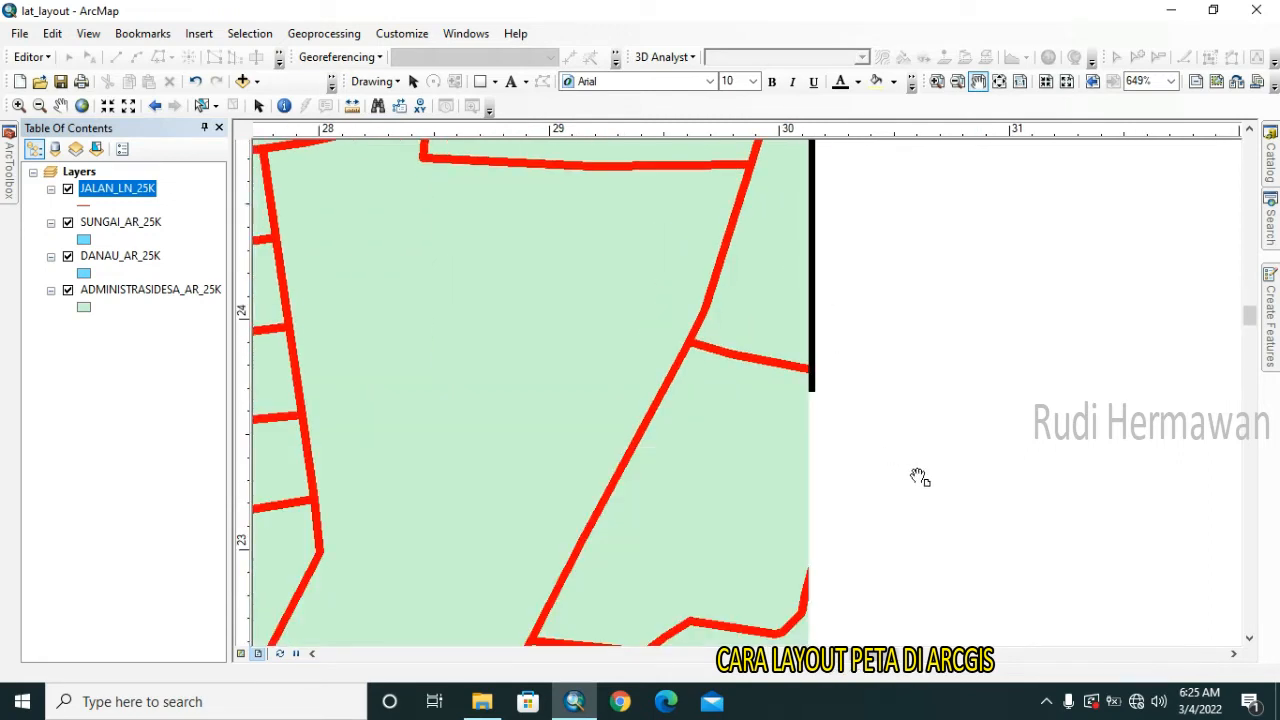
pyautogui.moveTo(823, 503); pyautogui.dragTo(772, 327)
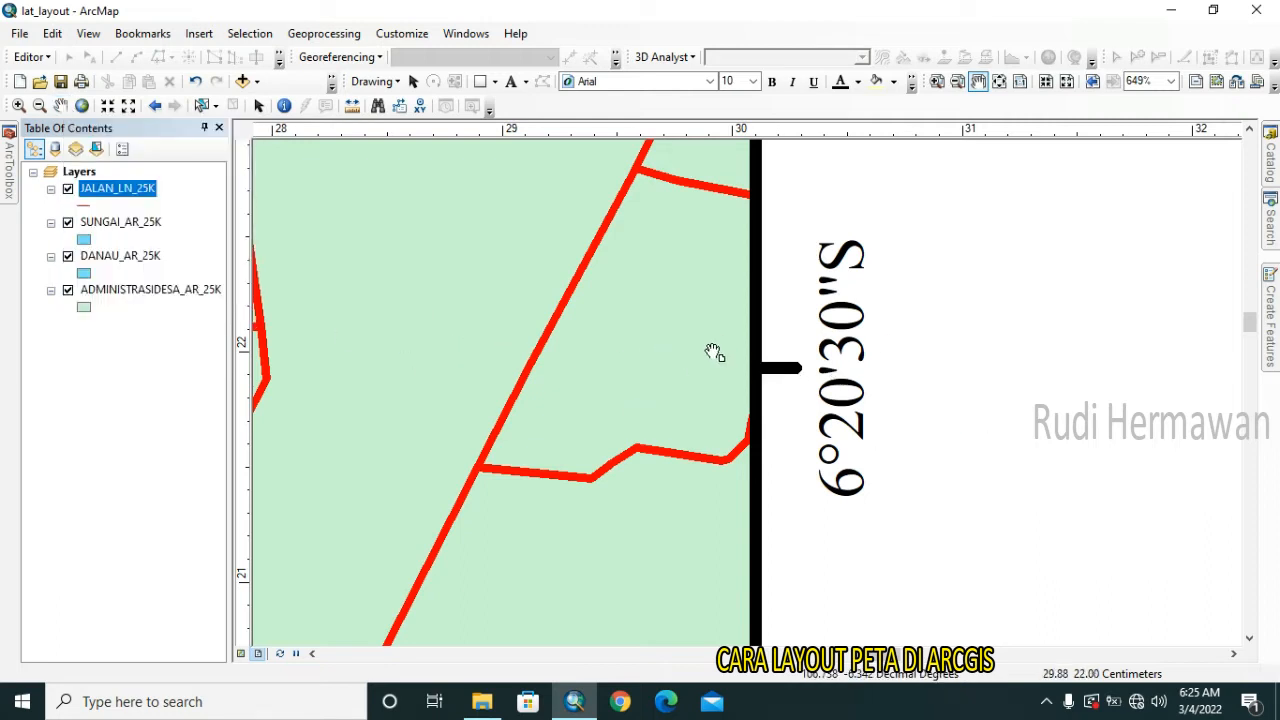
pyautogui.click(980, 84)
pyautogui.moveTo(894, 257); pyautogui.dragTo(941, 408)
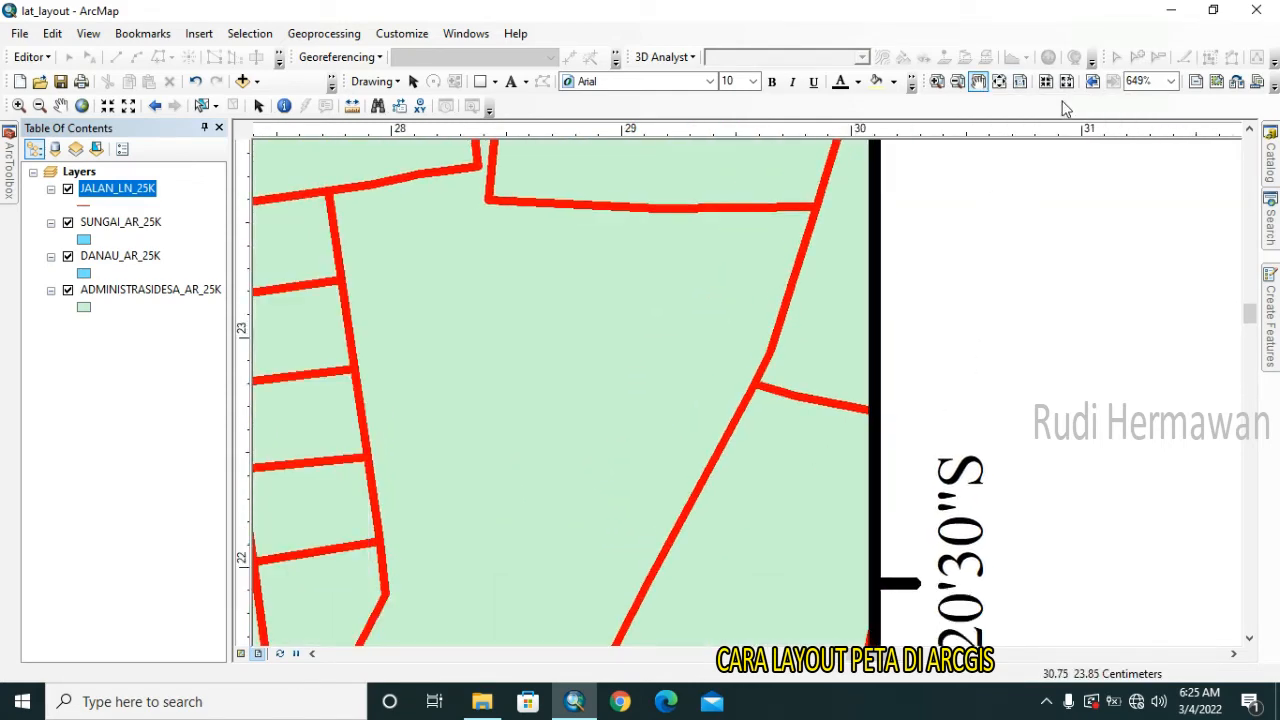
pyautogui.click(999, 86)
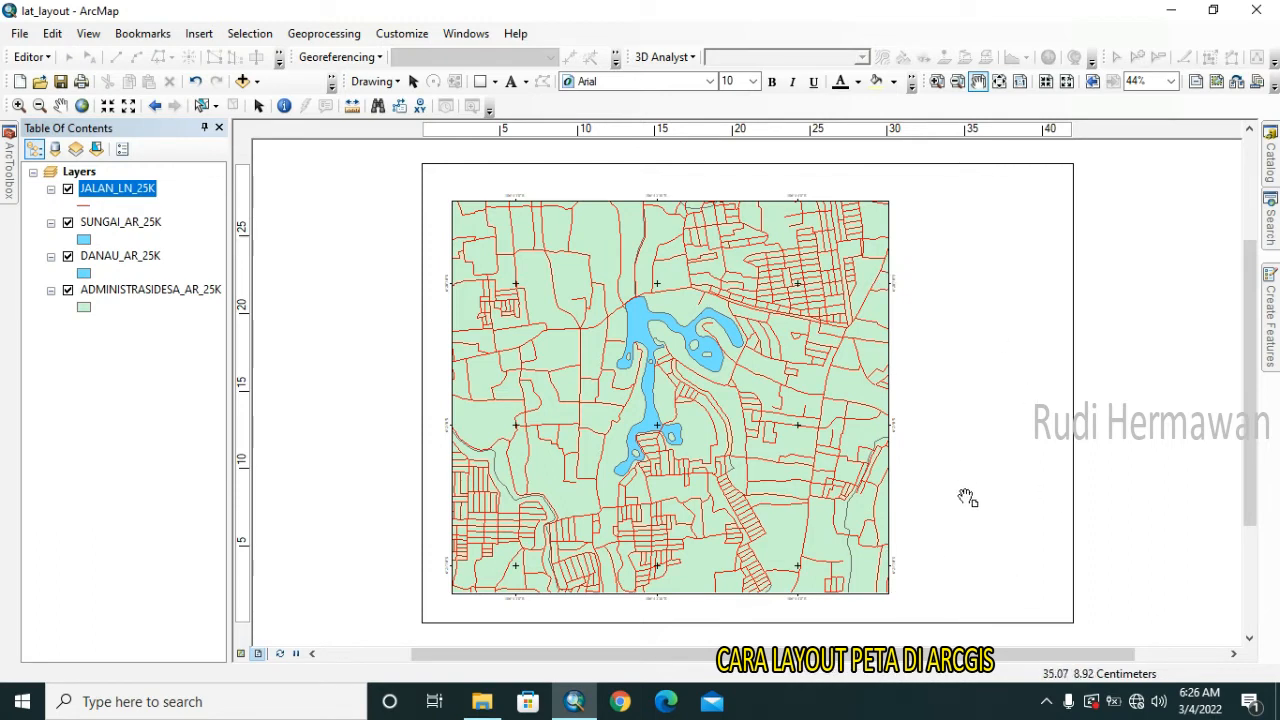
# Draw a tall rectangle in the empty page area right of the data frame, matching the frame's height.
pyautogui.click(495, 84)
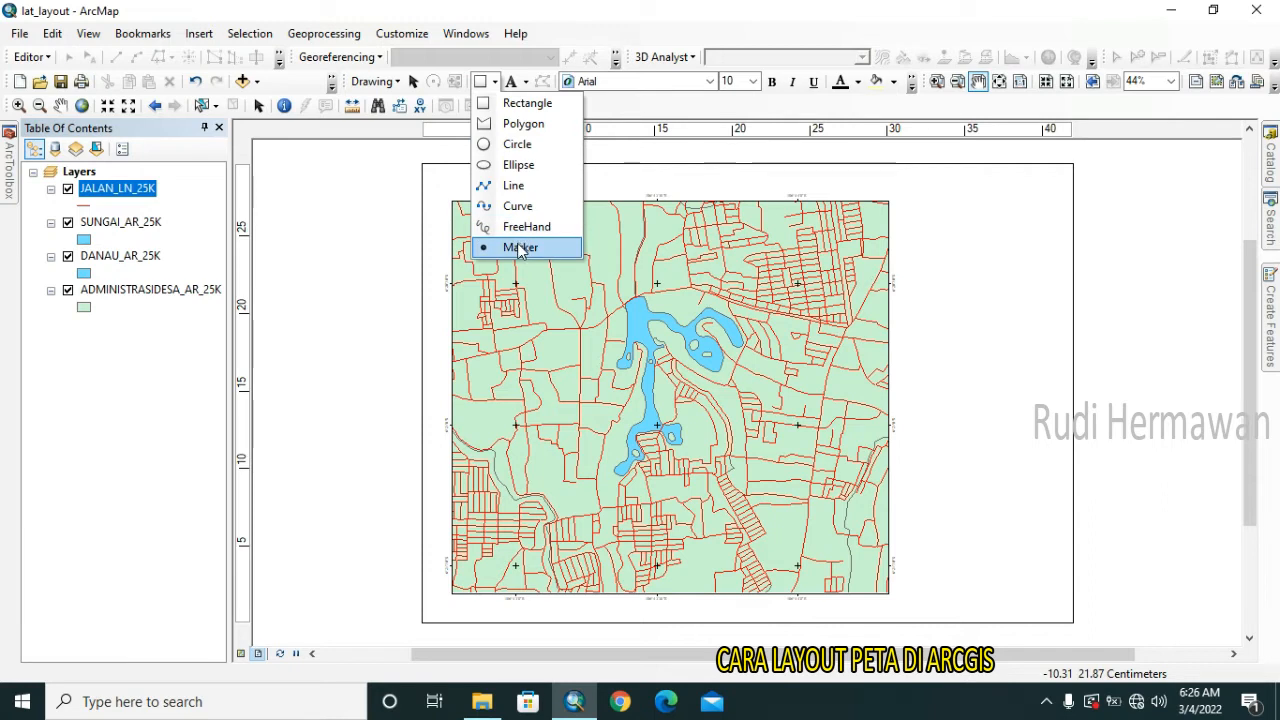
pyautogui.click(525, 104)
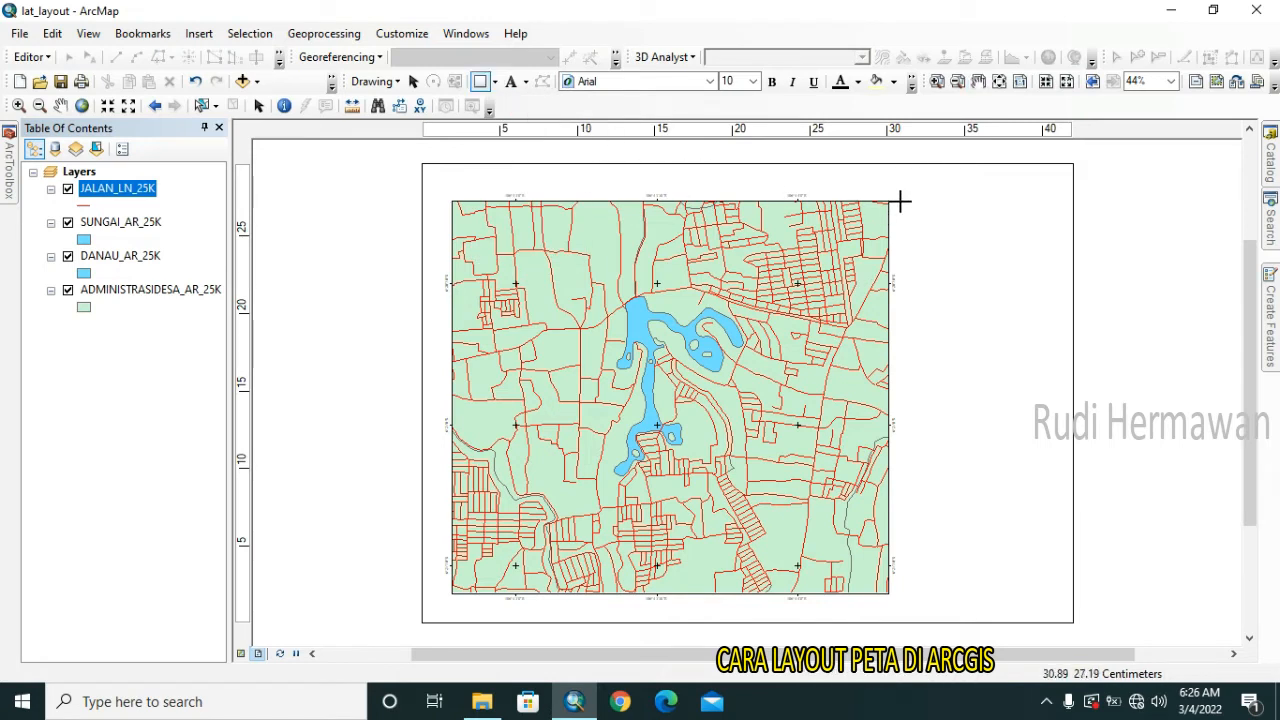
pyautogui.moveTo(900, 202); pyautogui.dragTo(1057, 596)
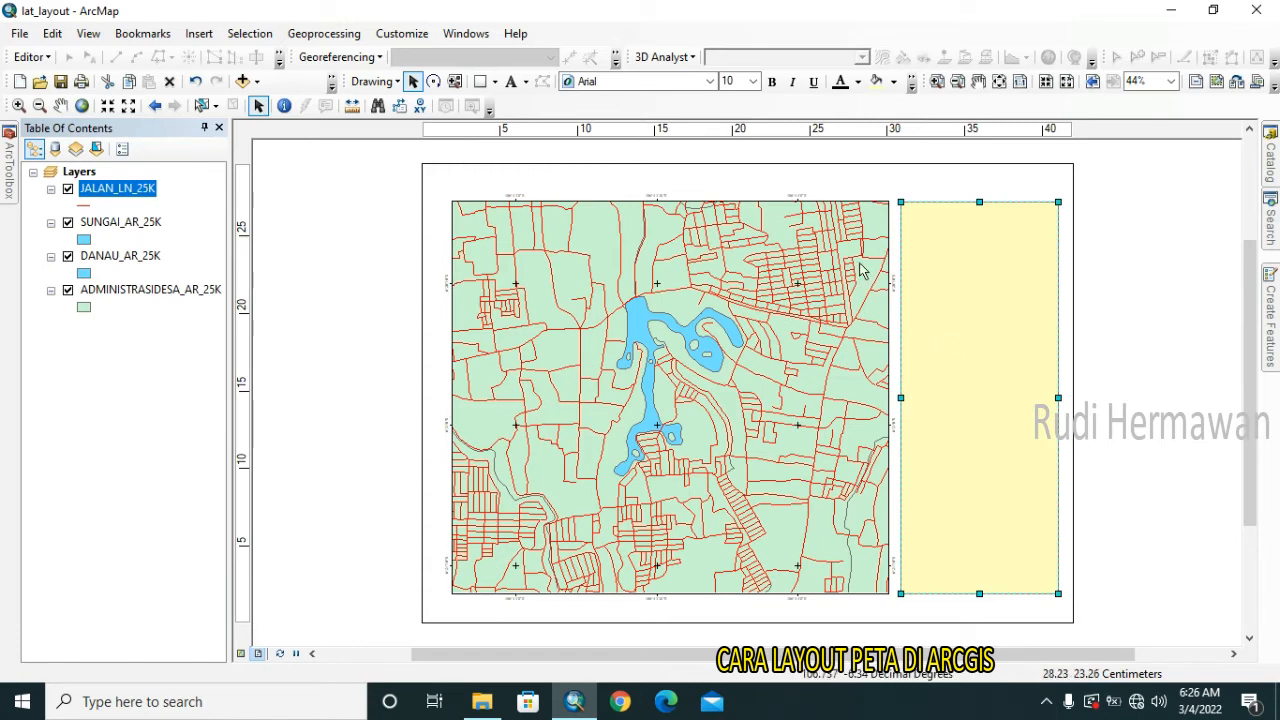
# Set the new rectangle's fill color to No Color in its properties.
pyautogui.rightClick(950, 305)
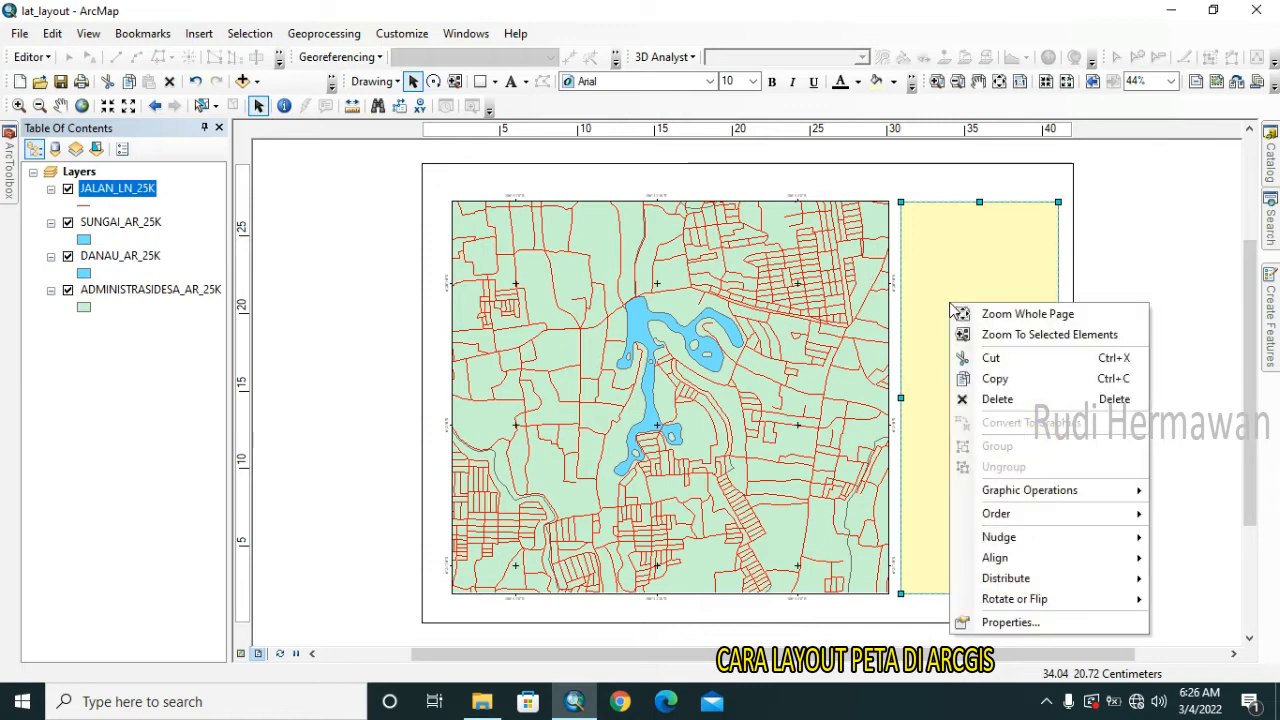
pyautogui.click(1161, 212)
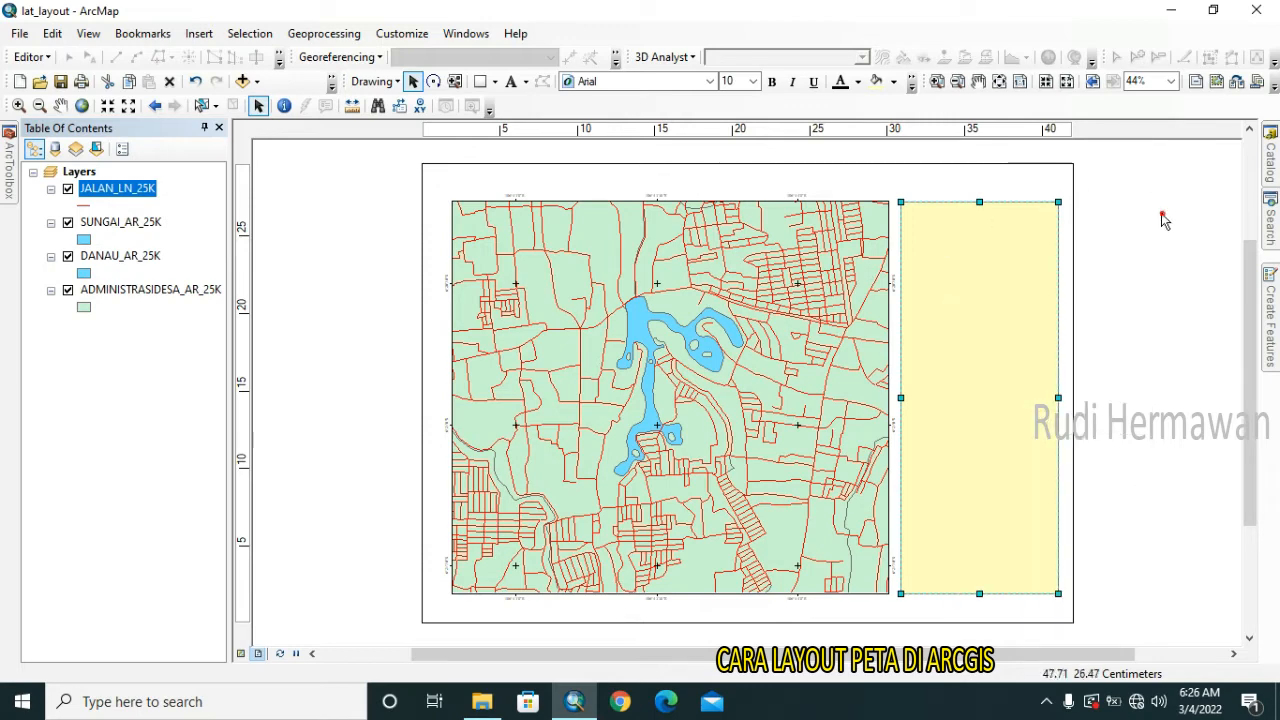
pyautogui.click(1006, 278)
pyautogui.rightClick(989, 289)
pyautogui.click(1030, 606)
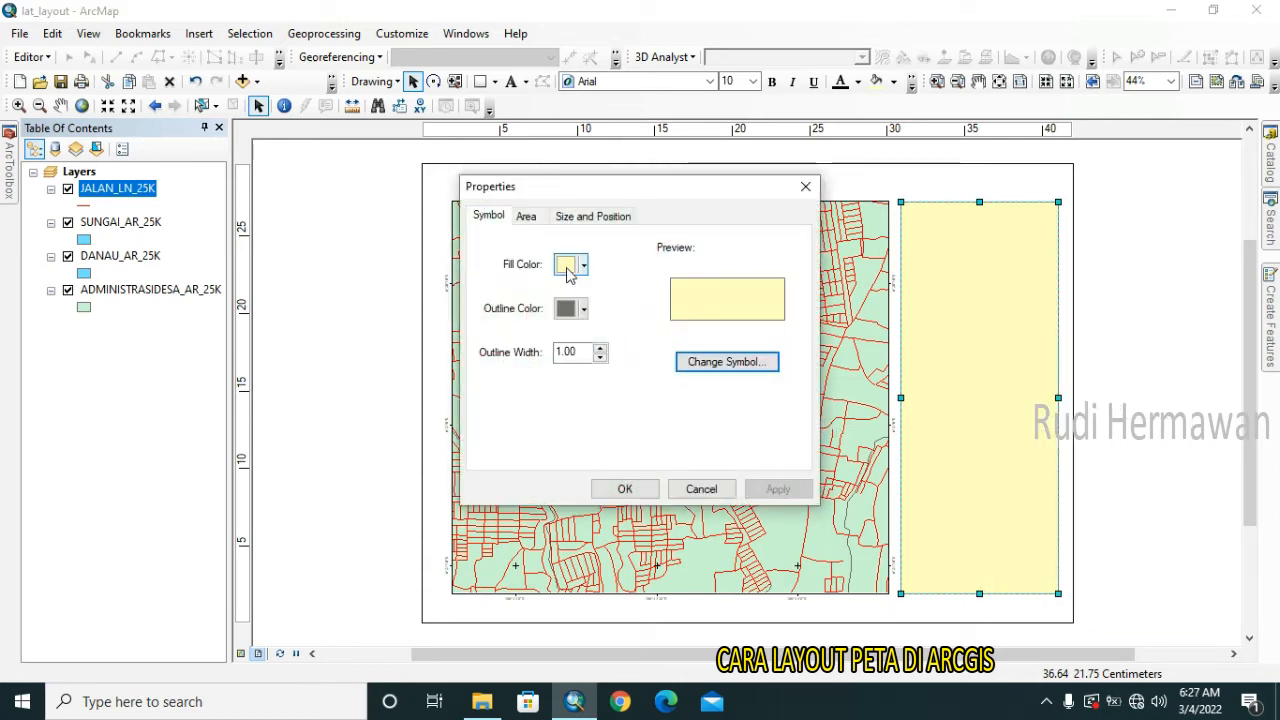
pyautogui.click(567, 270)
pyautogui.click(644, 299)
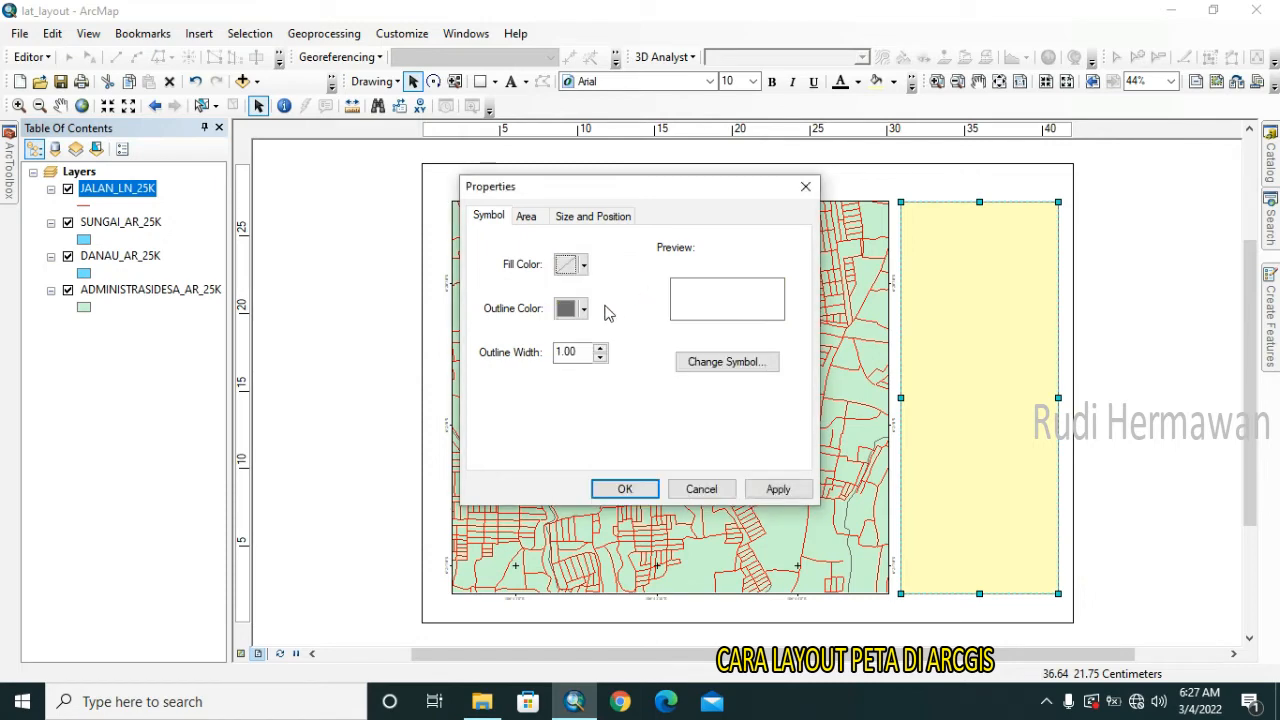
# Make the rectangle's outline black with a width of 1.00, accept the properties and deselect the rectangle.
pyautogui.click(567, 311)
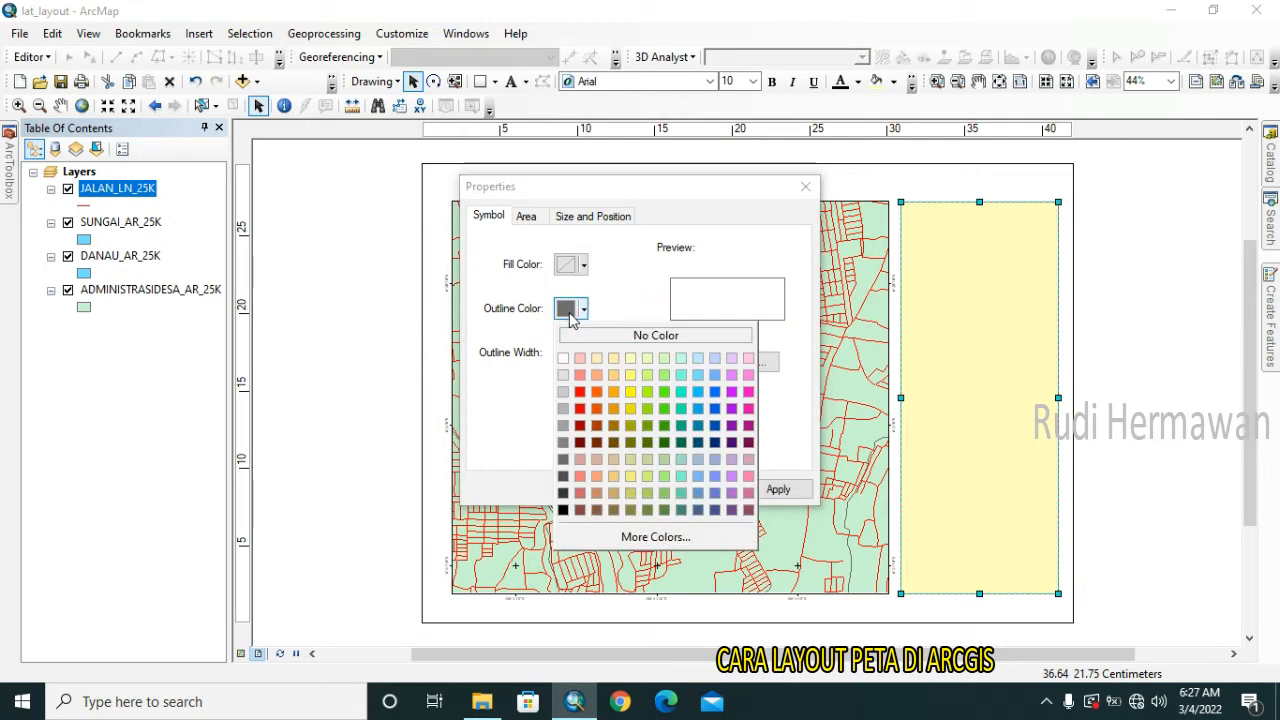
pyautogui.click(565, 511)
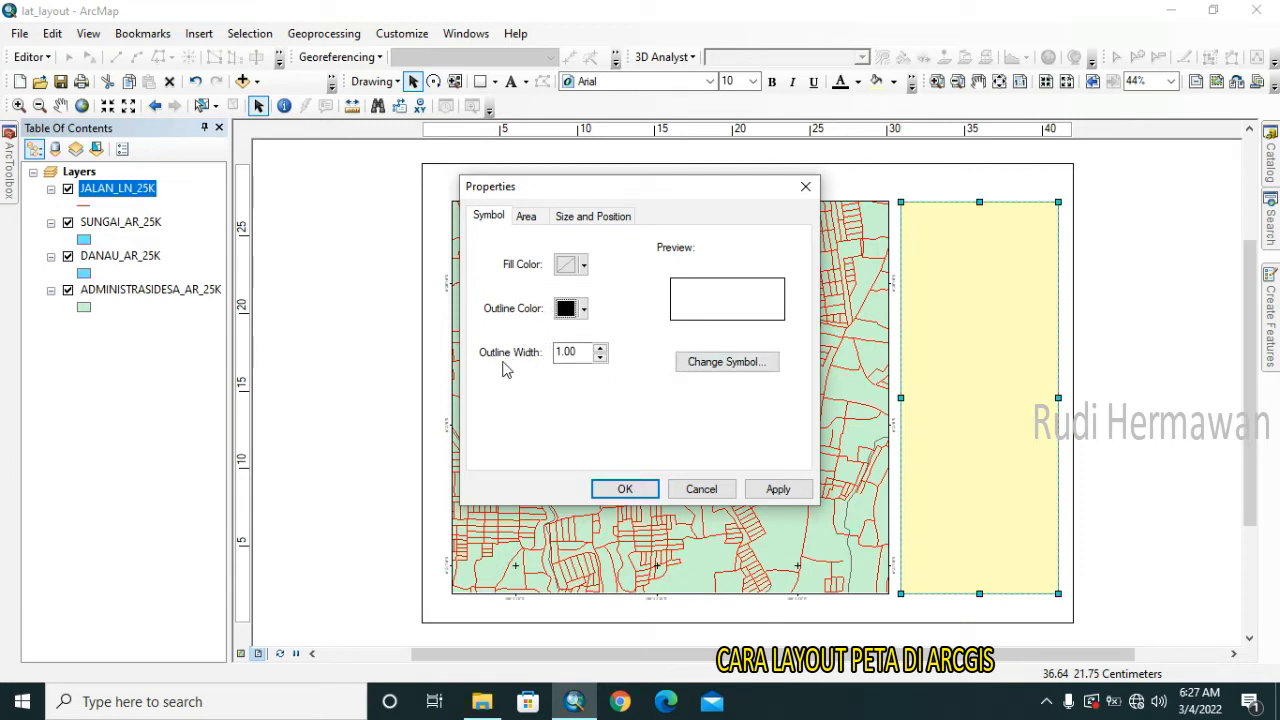
pyautogui.click(557, 352)
pyautogui.click(625, 490)
pyautogui.click(1114, 334)
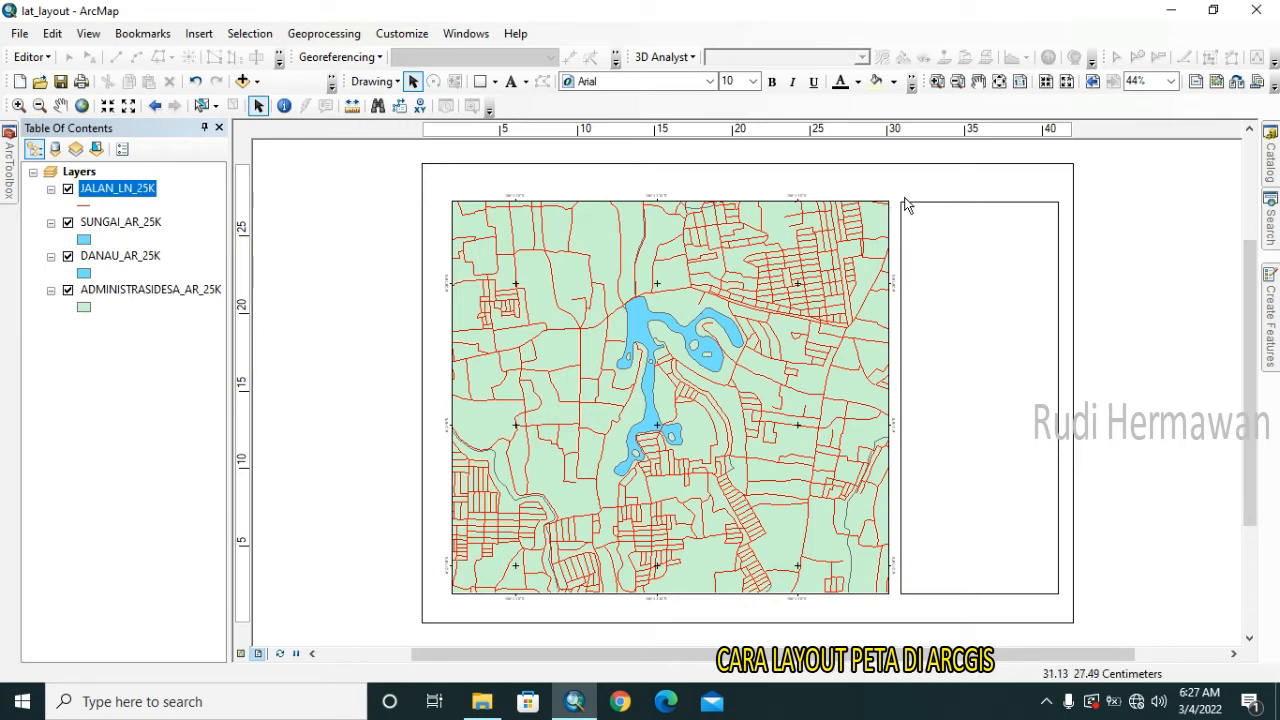
# Place a horizontal ruler guide on the layout along the top edge of the data frame.
pyautogui.click(937, 84)
pyautogui.moveTo(818, 156); pyautogui.dragTo(955, 262)
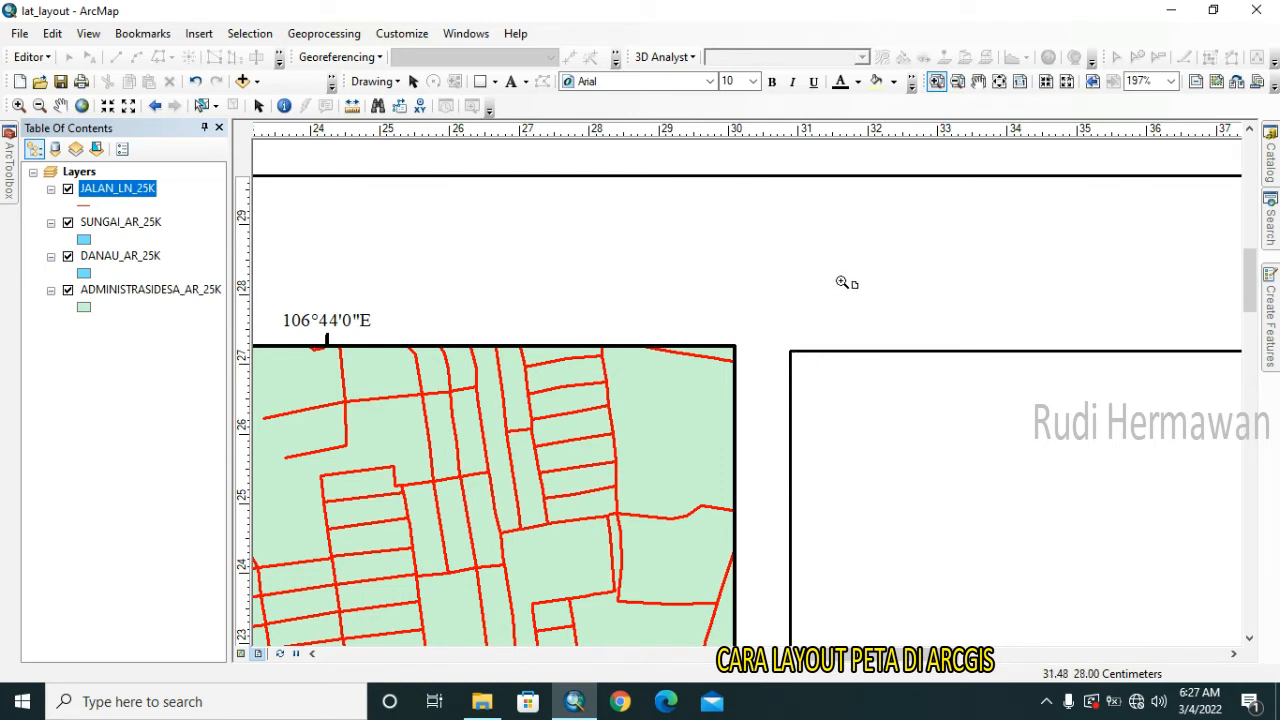
pyautogui.click(999, 83)
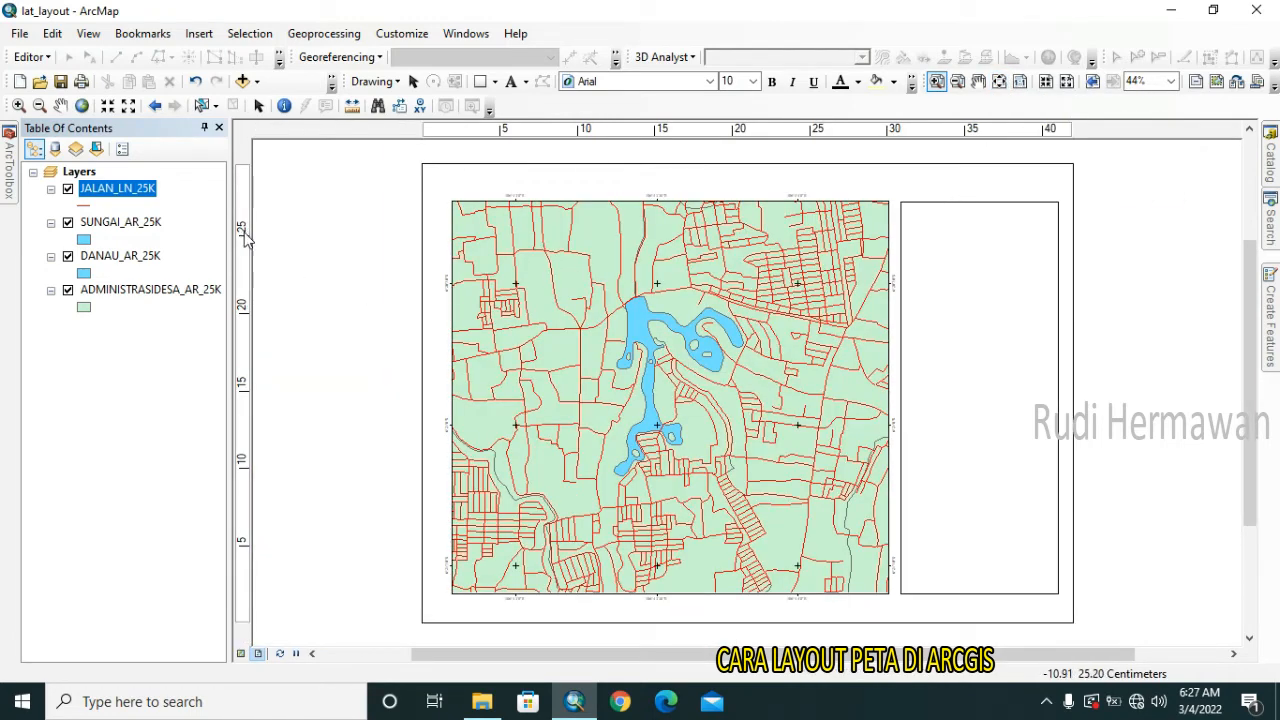
pyautogui.click(413, 81)
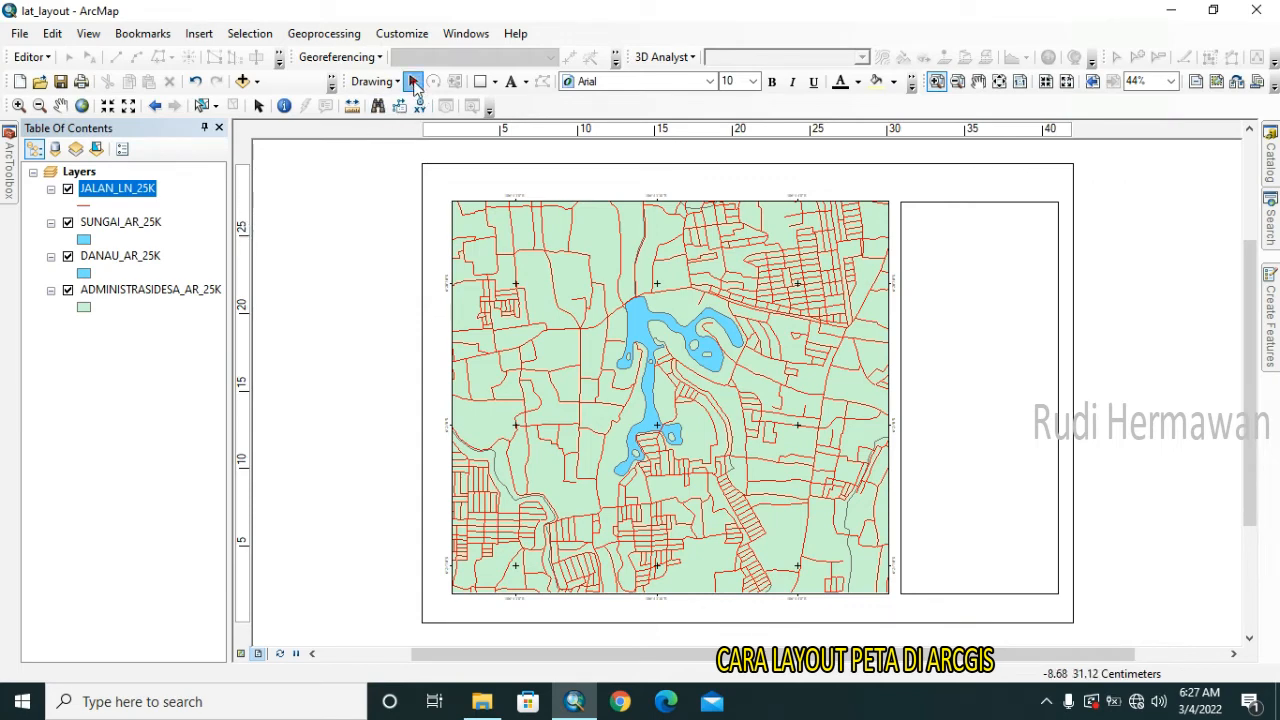
pyautogui.click(243, 207)
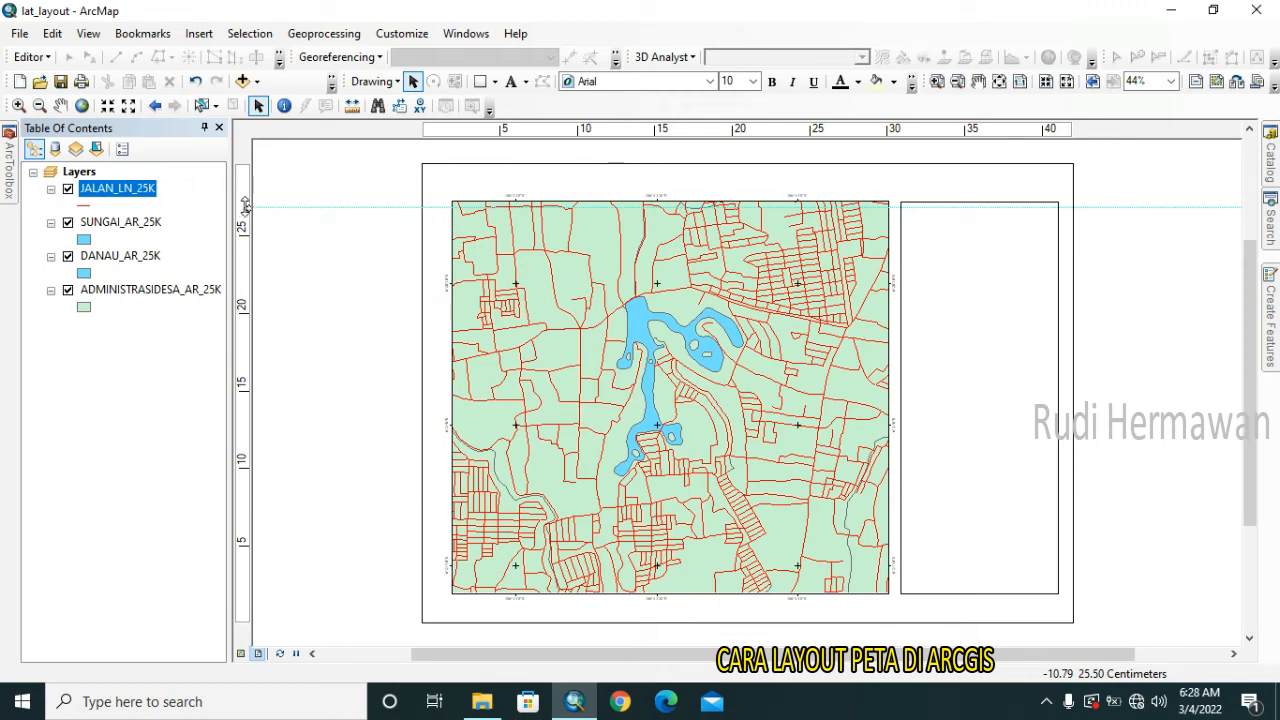
pyautogui.moveTo(244, 207); pyautogui.dragTo(247, 201)
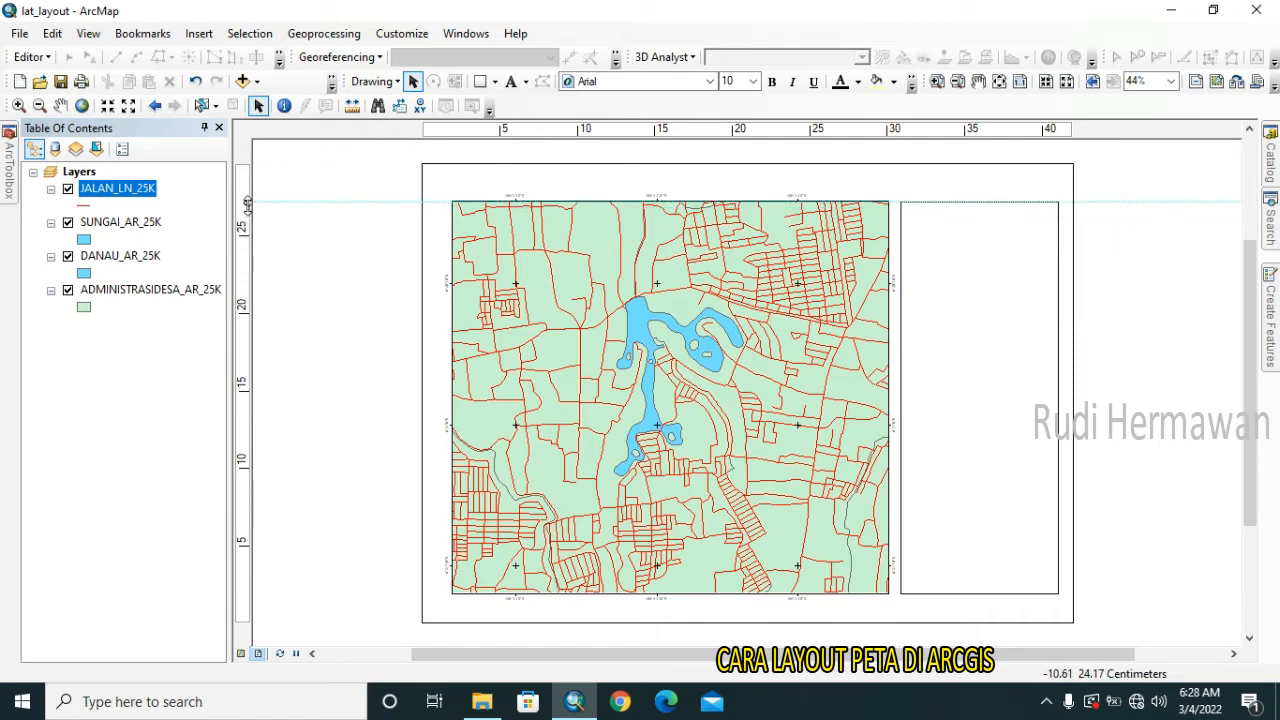
pyautogui.rightClick(248, 203)
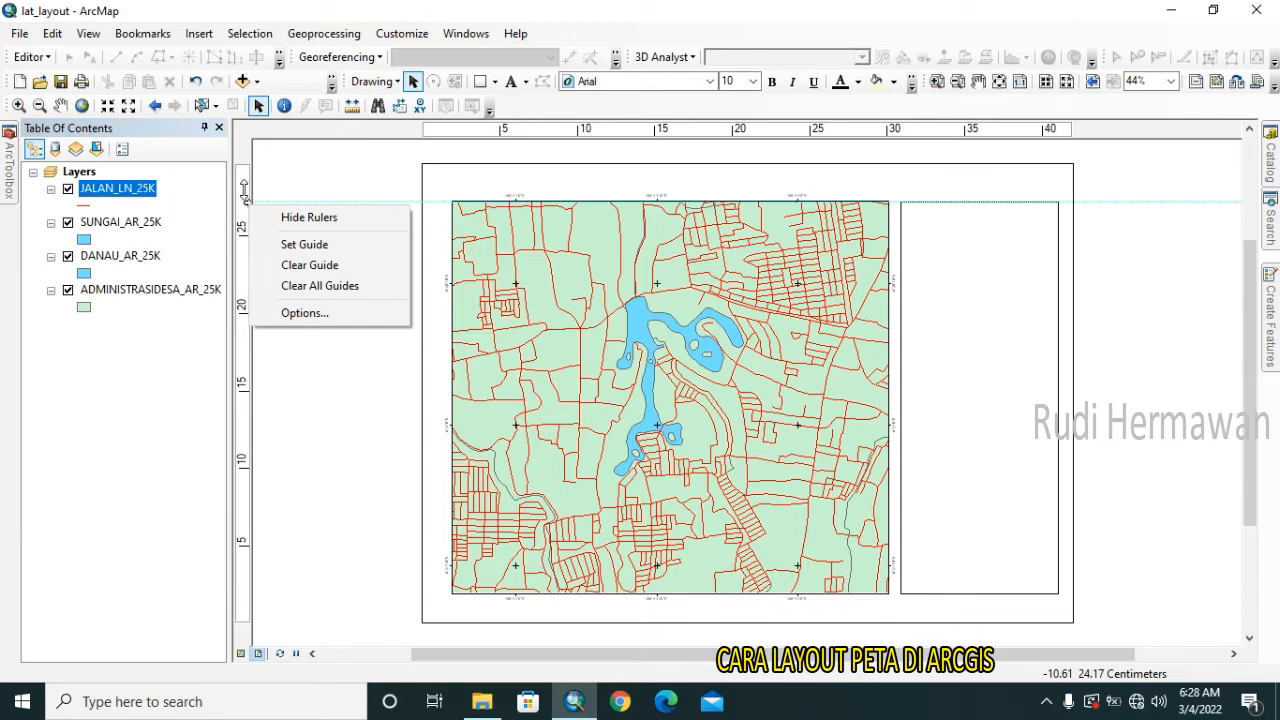
pyautogui.click(243, 203)
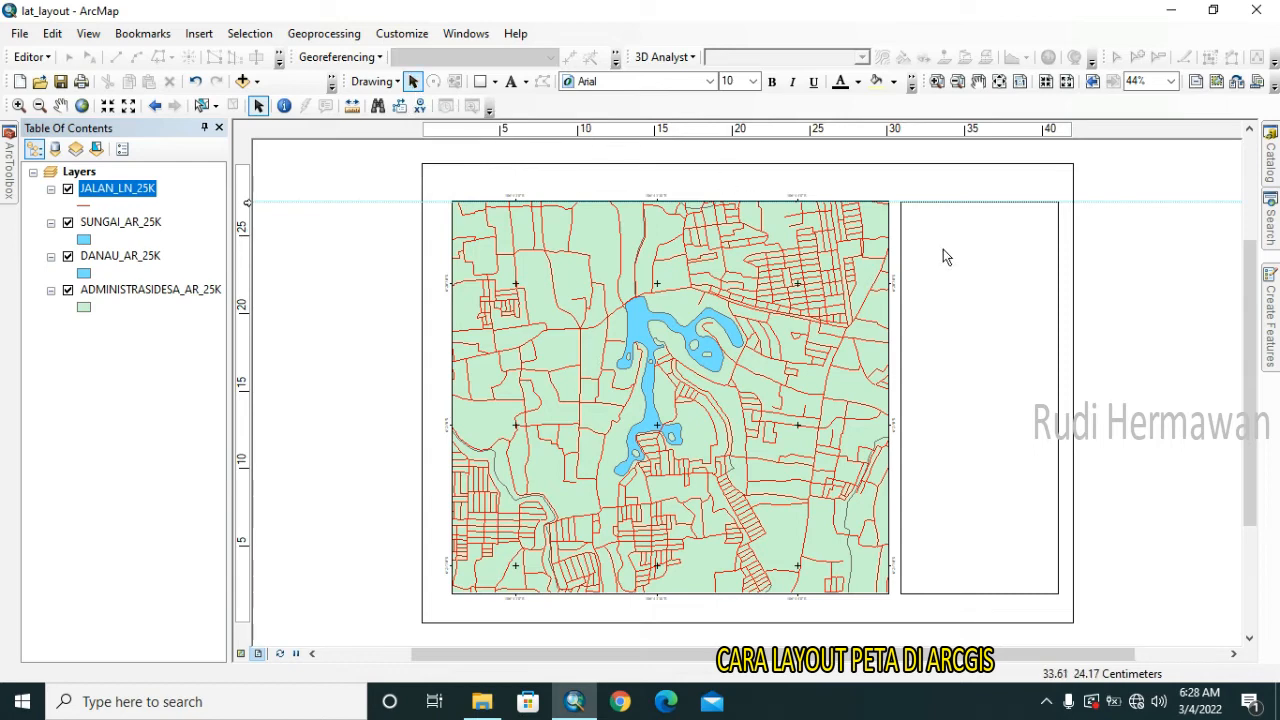
# Move the rectangle slightly farther from the data frame, with its top edge aligned to the upper guide.
pyautogui.click(988, 265)
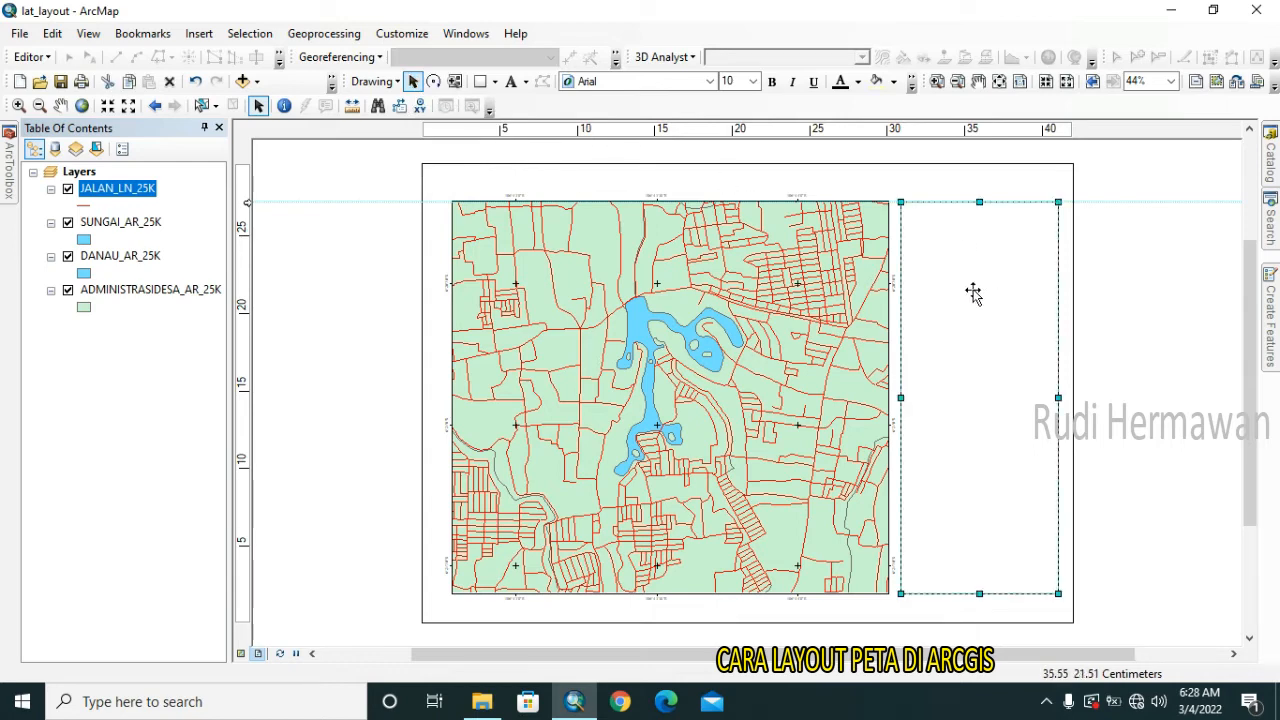
pyautogui.click(972, 292)
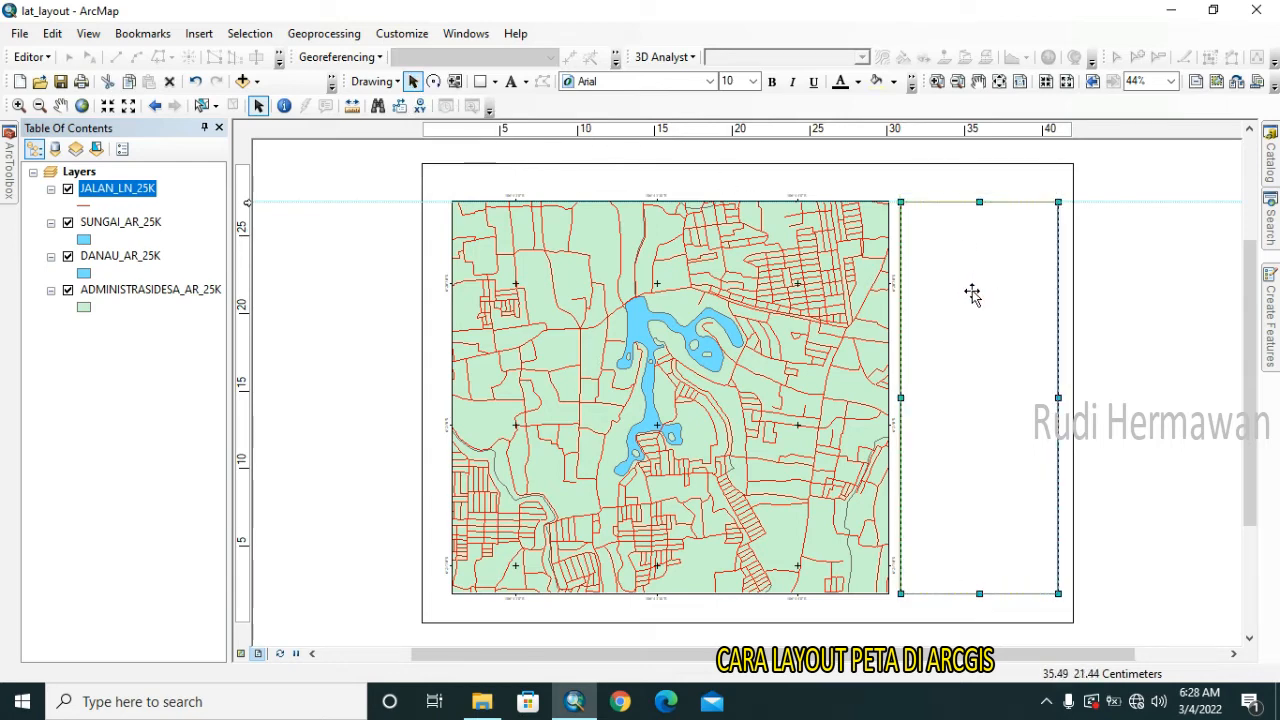
pyautogui.moveTo(972, 292)
pyautogui.mouseDown()
pyautogui.moveTo(994, 306)
pyautogui.moveTo(974, 317)
pyautogui.moveTo(974, 297)
pyautogui.moveTo(971, 309)
pyautogui.mouseUp()
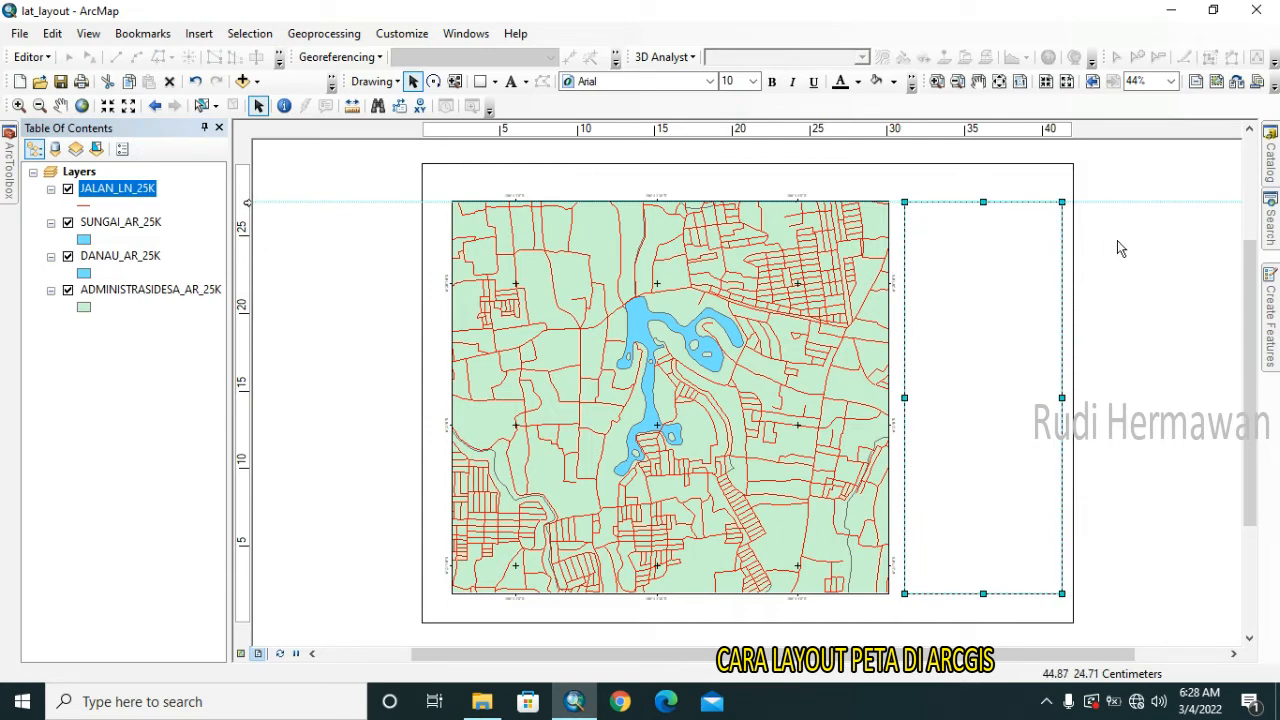
# Place a second horizontal guide along the data frame's bottom edge and snap the rectangle's bottom edge to it.
pyautogui.click(243, 570)
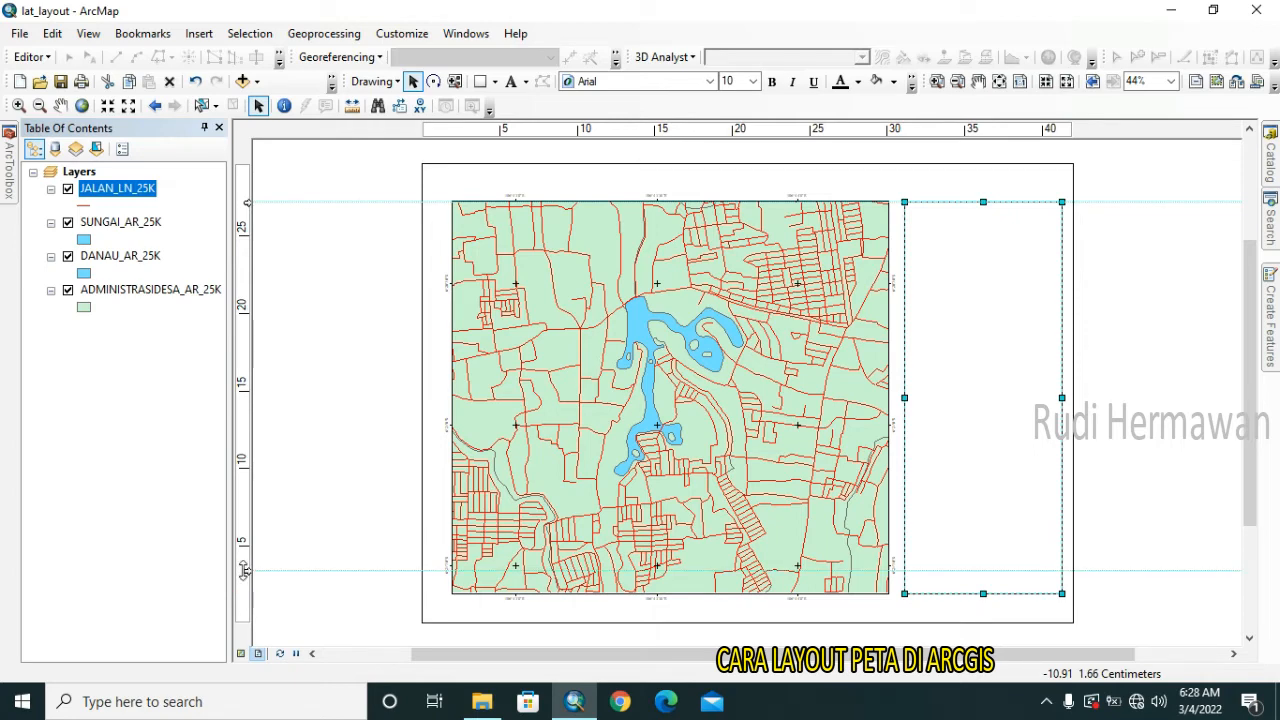
pyautogui.moveTo(243, 570); pyautogui.dragTo(243, 594)
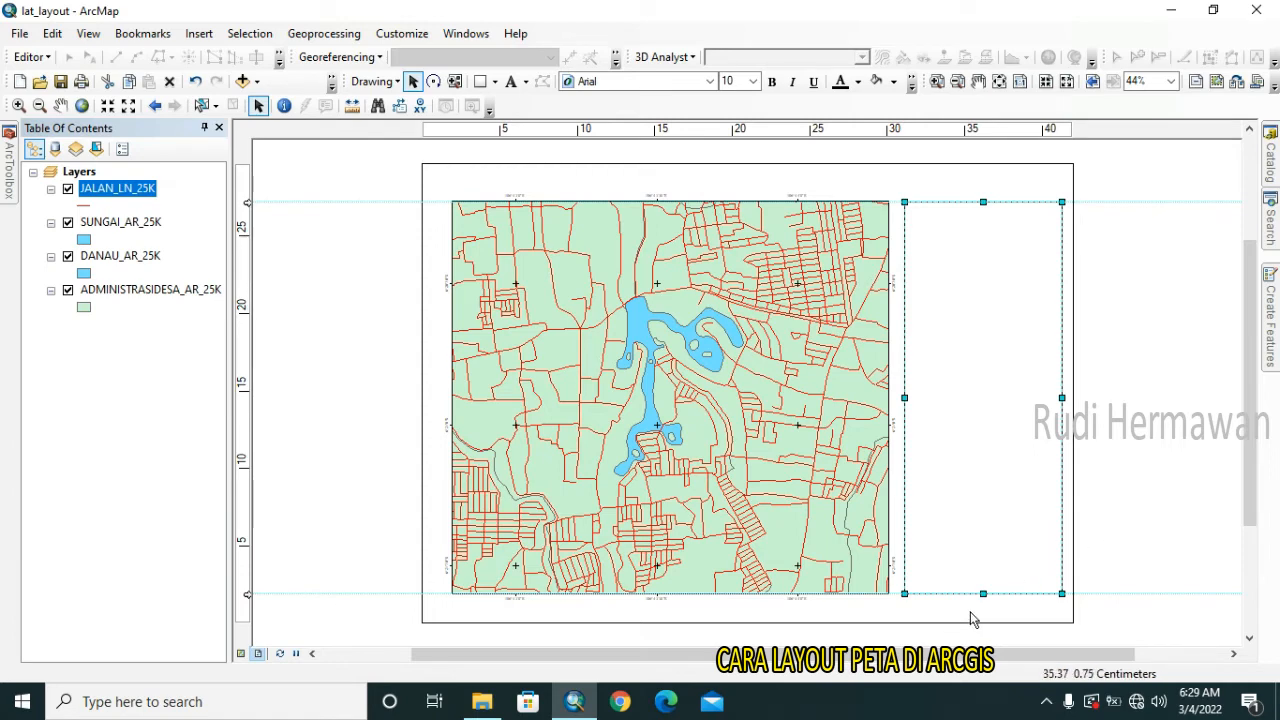
pyautogui.scroll(1, 969, 613)
pyautogui.scroll(-1, 969, 613)
pyautogui.scroll(-1, 969, 620)
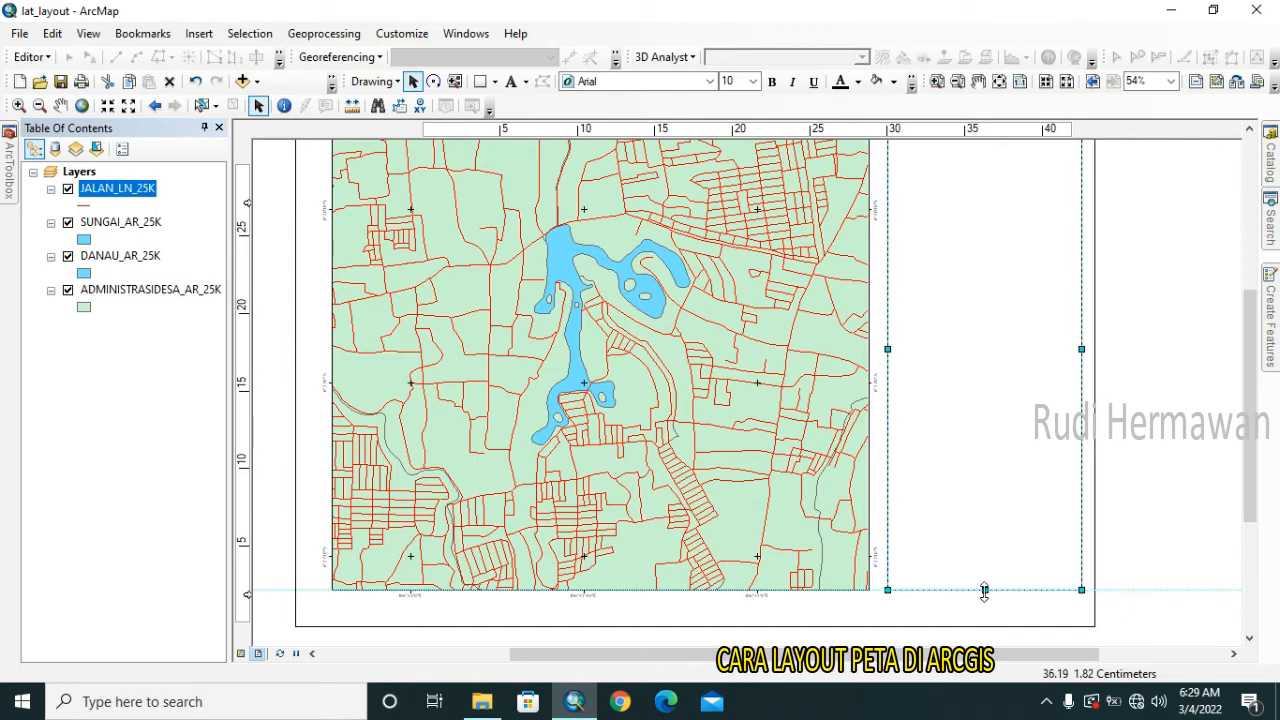
pyautogui.moveTo(984, 590)
pyautogui.mouseDown()
pyautogui.moveTo(989, 611)
pyautogui.moveTo(990, 597)
pyautogui.mouseUp()
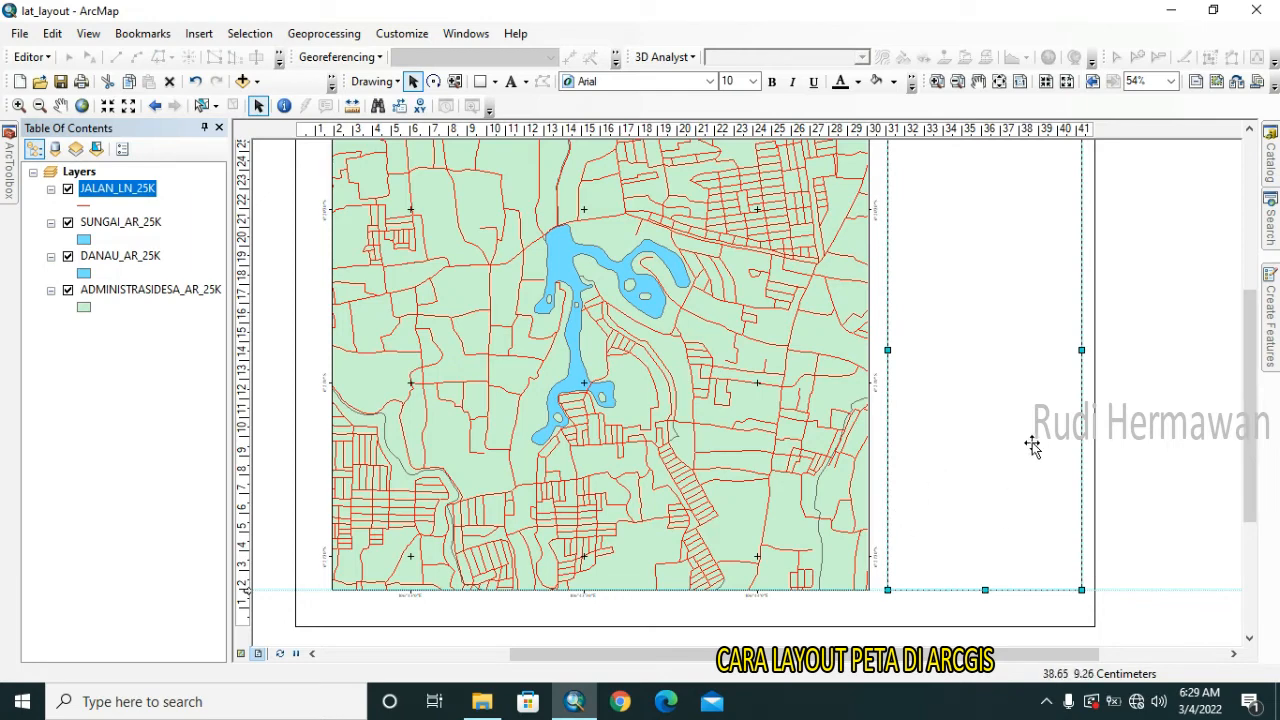
# Snap the data frame's bottom and top edges to the two horizontal guides, and select the rectangle again.
pyautogui.click(594, 562)
pyautogui.click(925, 516)
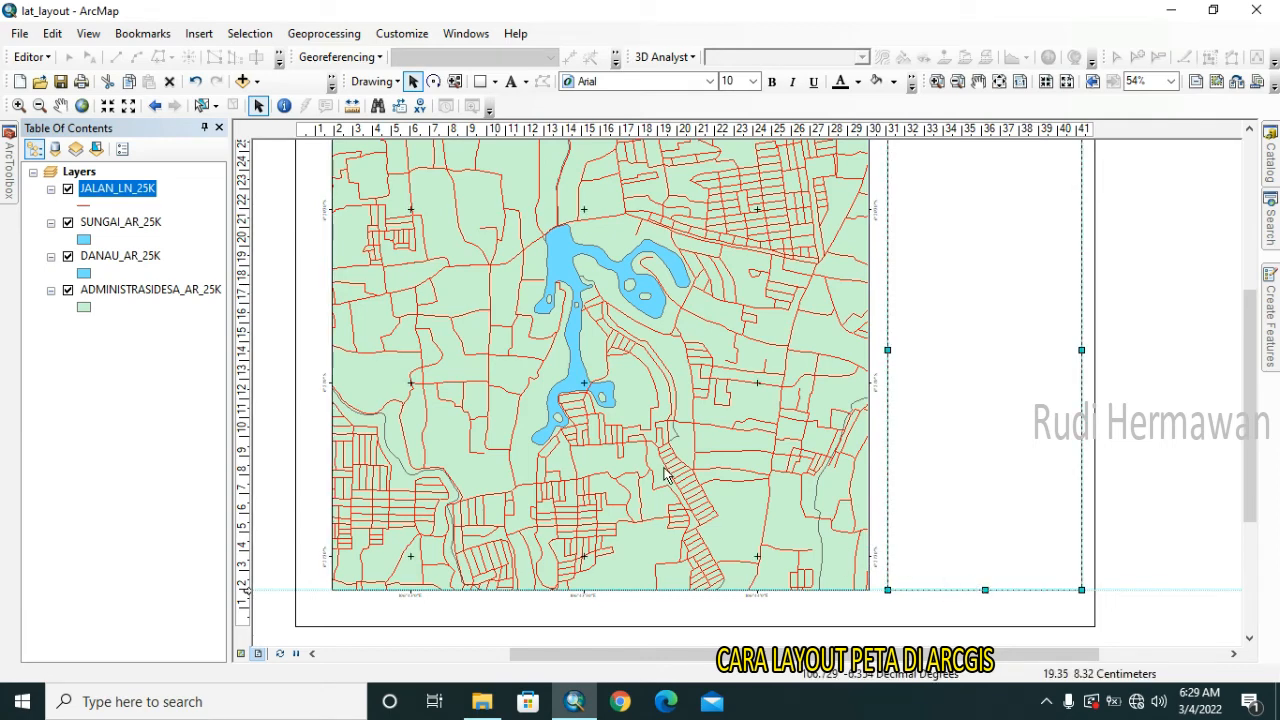
pyautogui.click(601, 585)
pyautogui.moveTo(603, 585); pyautogui.dragTo(603, 589)
pyautogui.moveTo(1248, 432); pyautogui.dragTo(1248, 330)
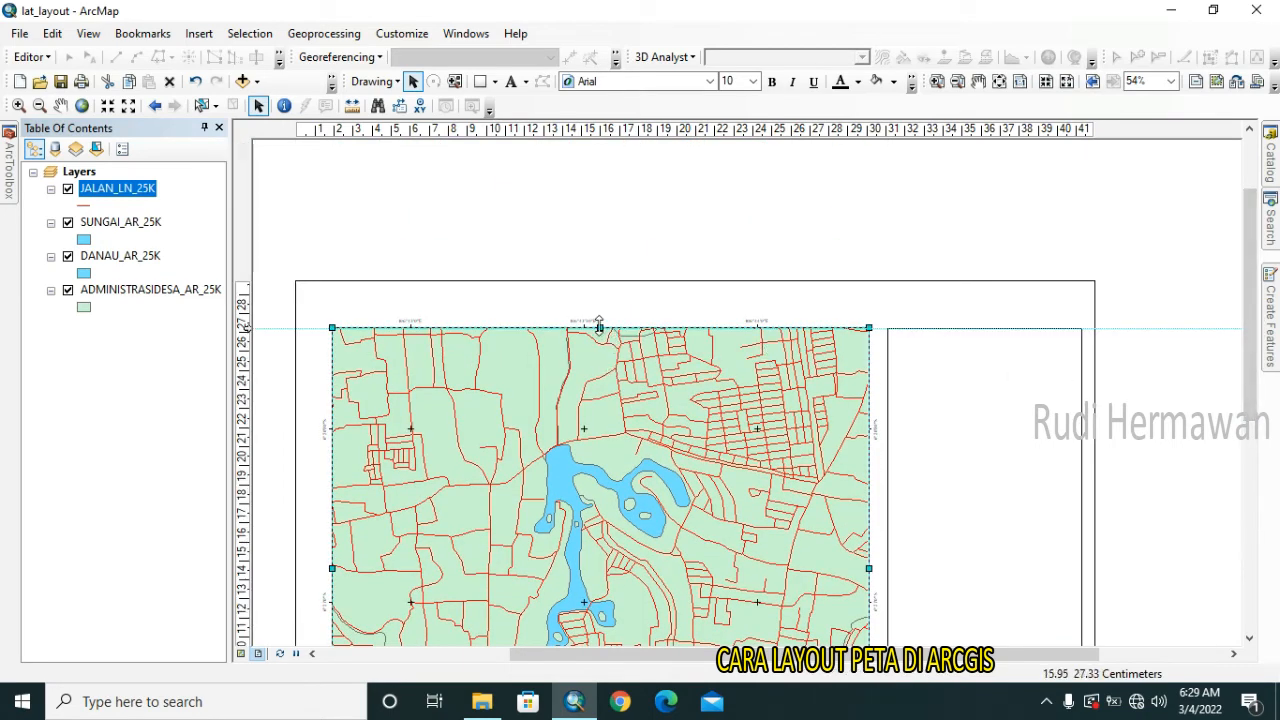
pyautogui.moveTo(600, 327)
pyautogui.mouseDown()
pyautogui.moveTo(602, 350)
pyautogui.moveTo(603, 327)
pyautogui.mouseUp()
pyautogui.click(1005, 400)
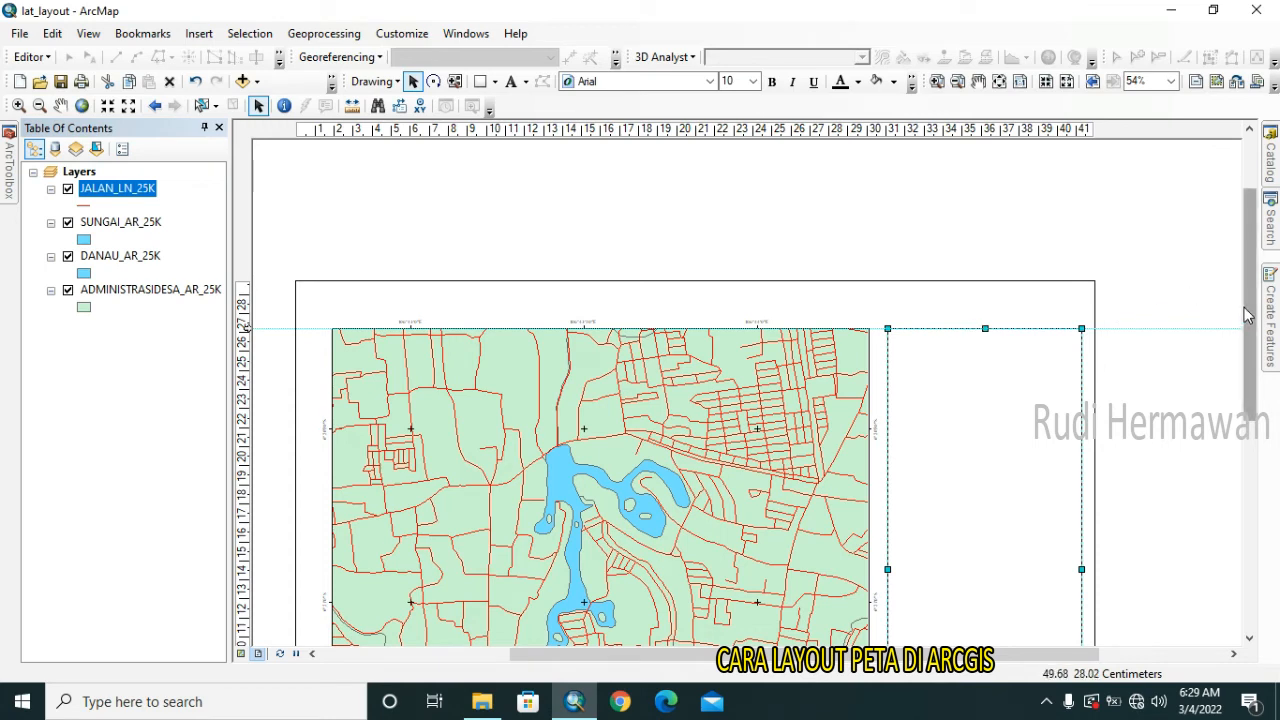
# Narrow the side rectangle slightly by moving its outer vertical edge inward, and deselect it.
pyautogui.moveTo(1077, 569); pyautogui.dragTo(1070, 569)
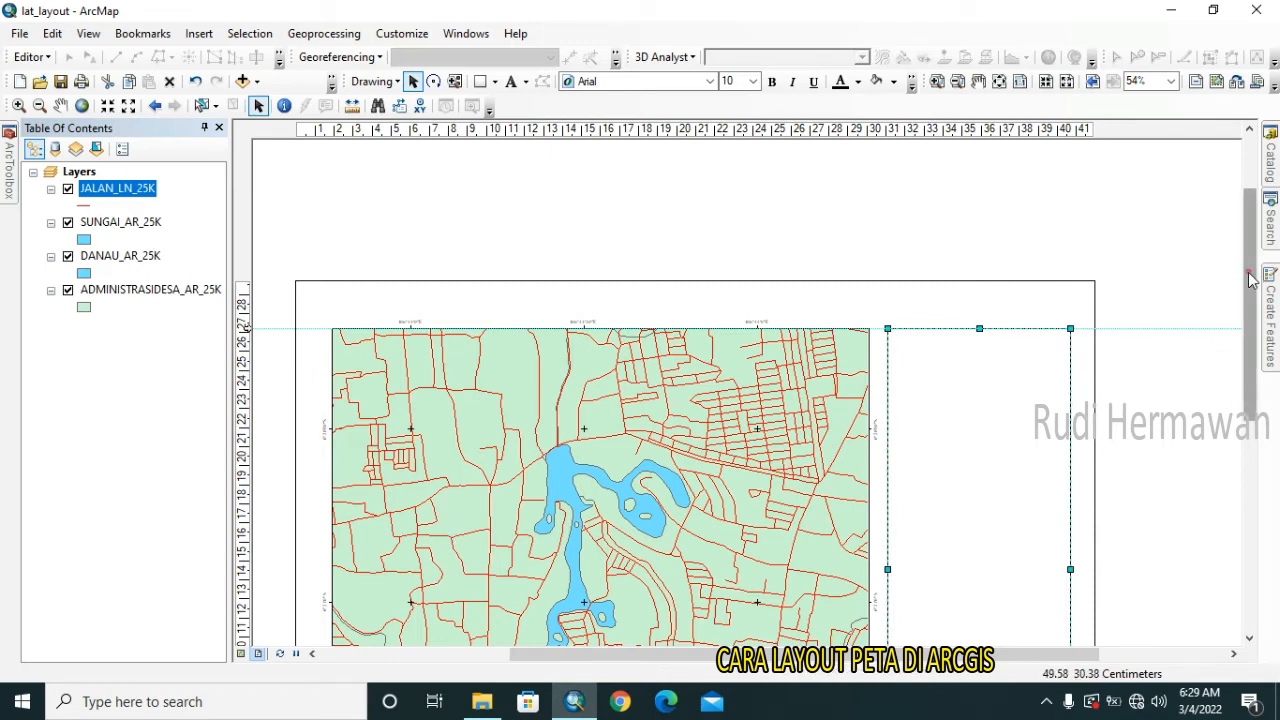
pyautogui.moveTo(1250, 279); pyautogui.dragTo(1247, 335)
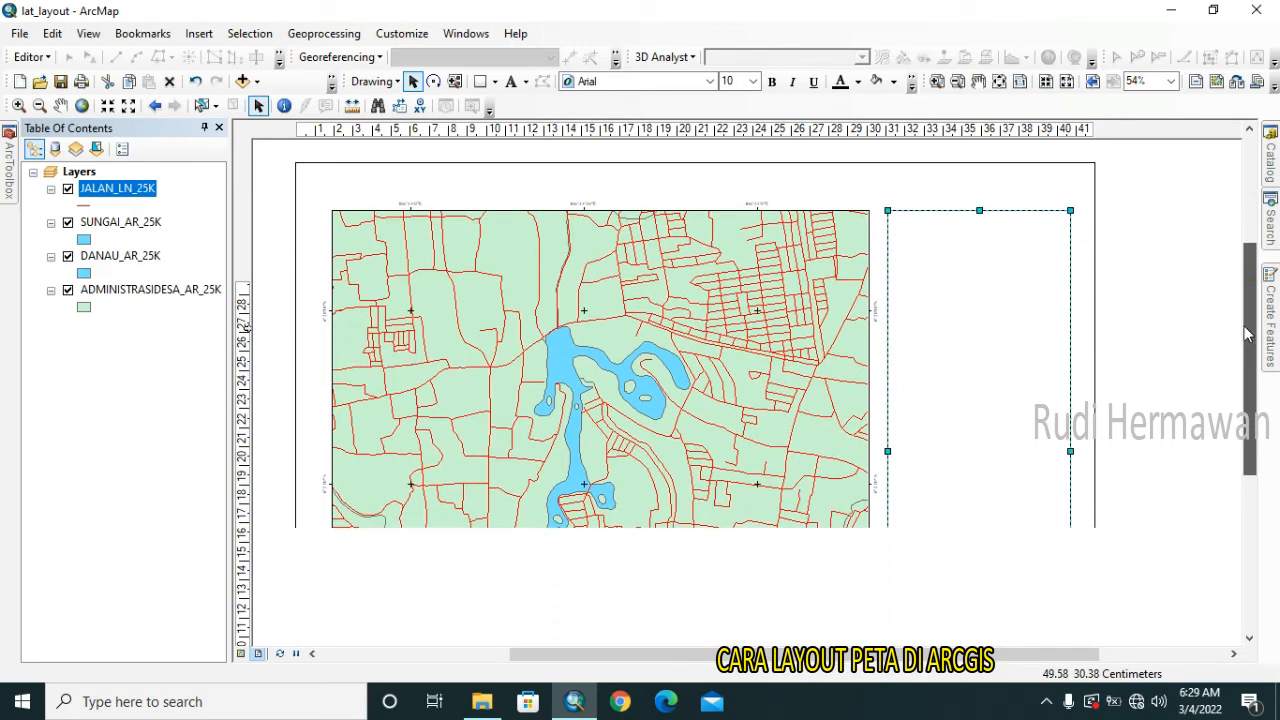
pyautogui.click(1158, 236)
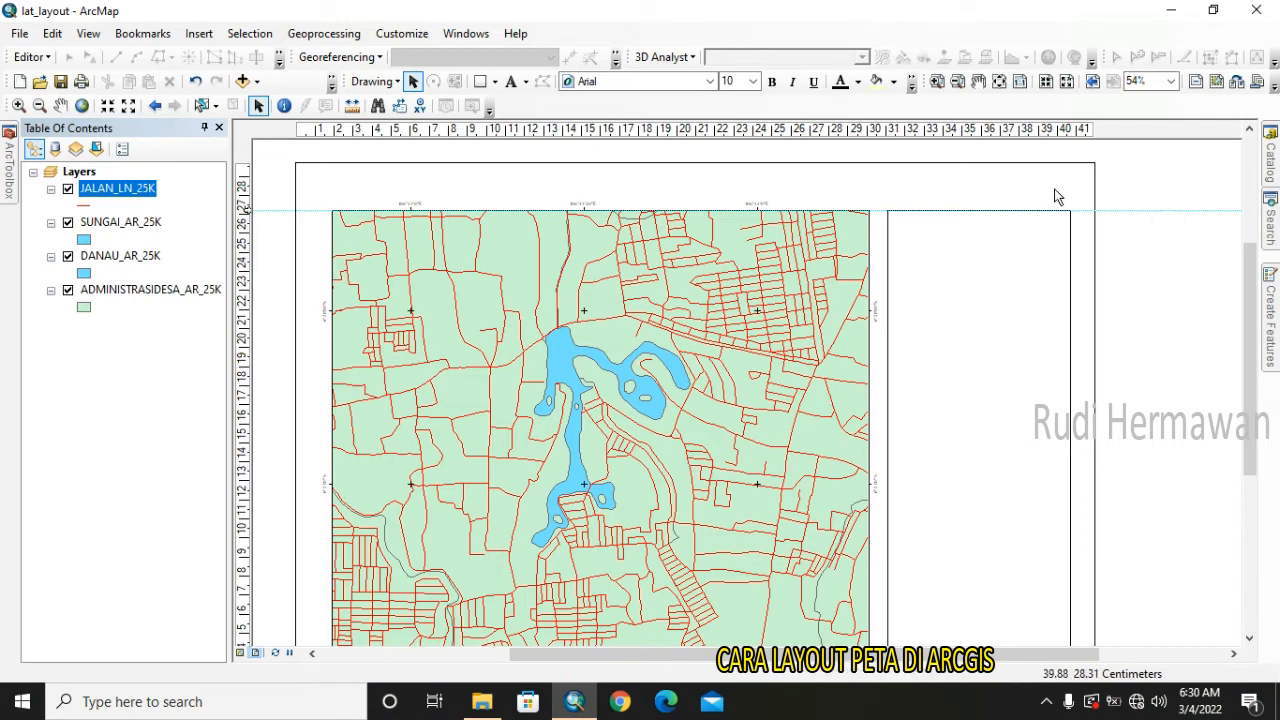
# Draw an outer rectangle about 39.9 cm wide around the data frame and side box, stretching it just past their top and bottom edges.
pyautogui.click(480, 83)
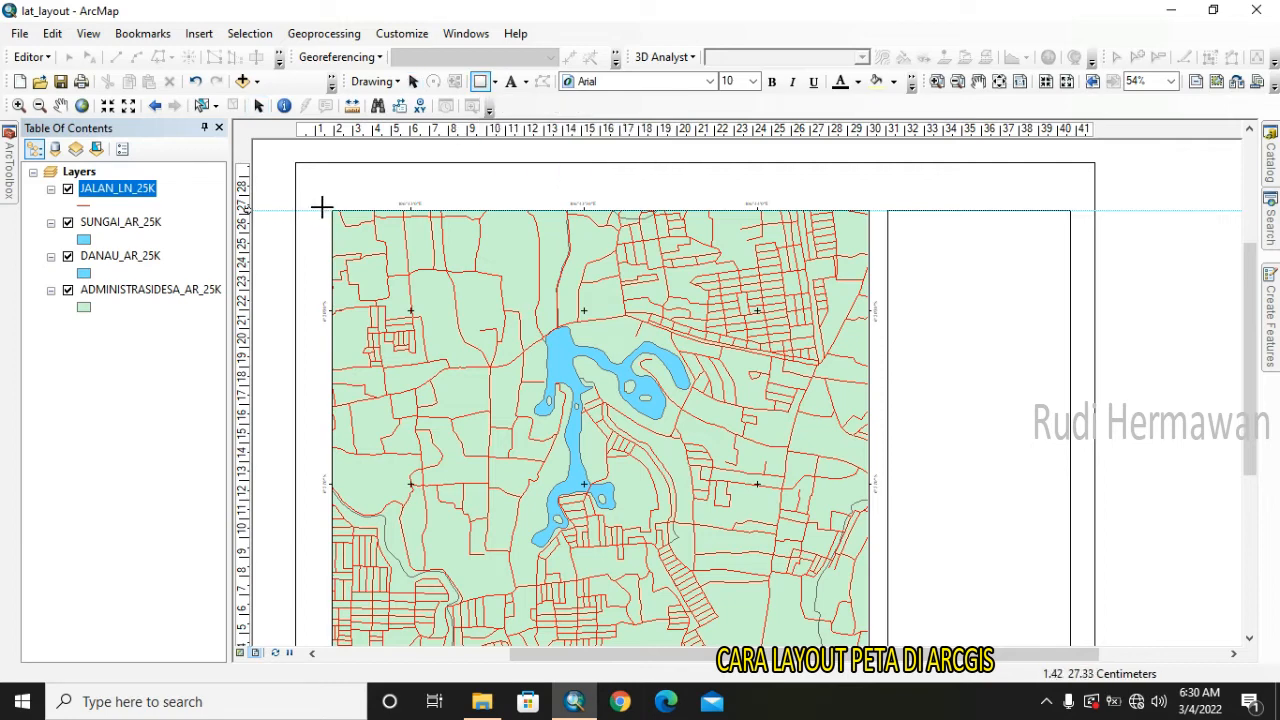
pyautogui.moveTo(322, 202); pyautogui.dragTo(1082, 539)
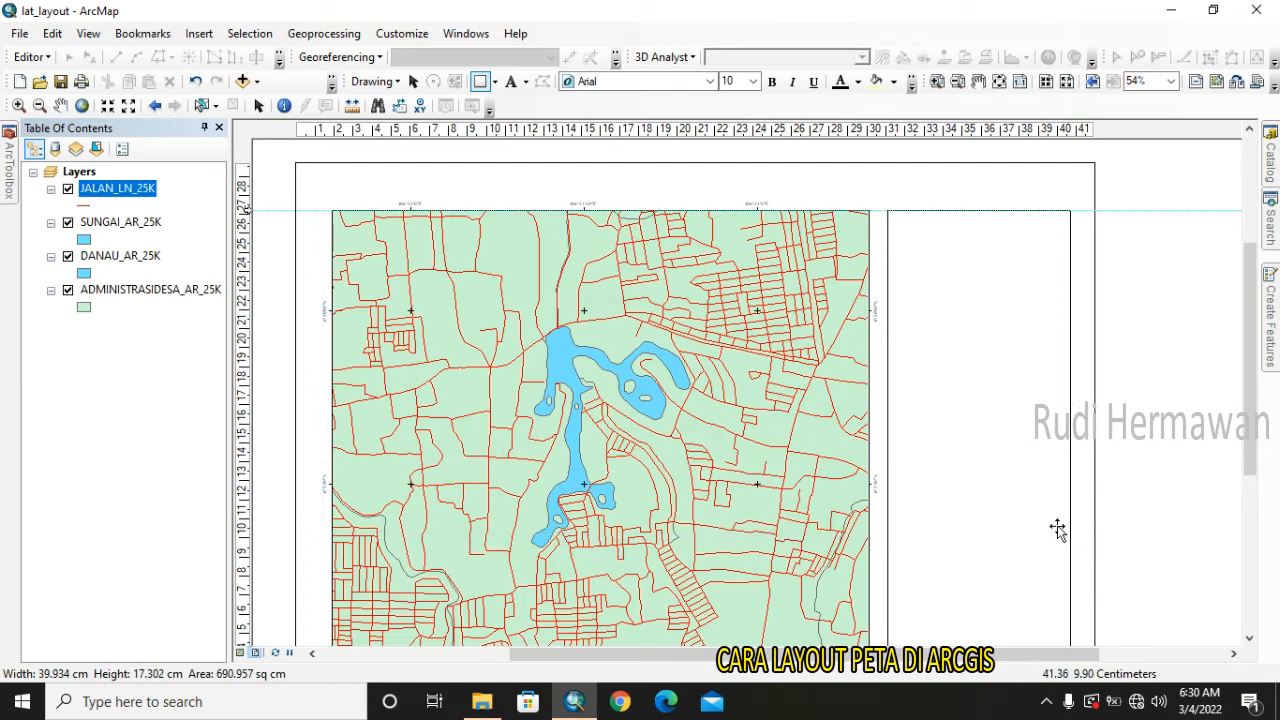
pyautogui.moveTo(702, 211); pyautogui.dragTo(700, 196)
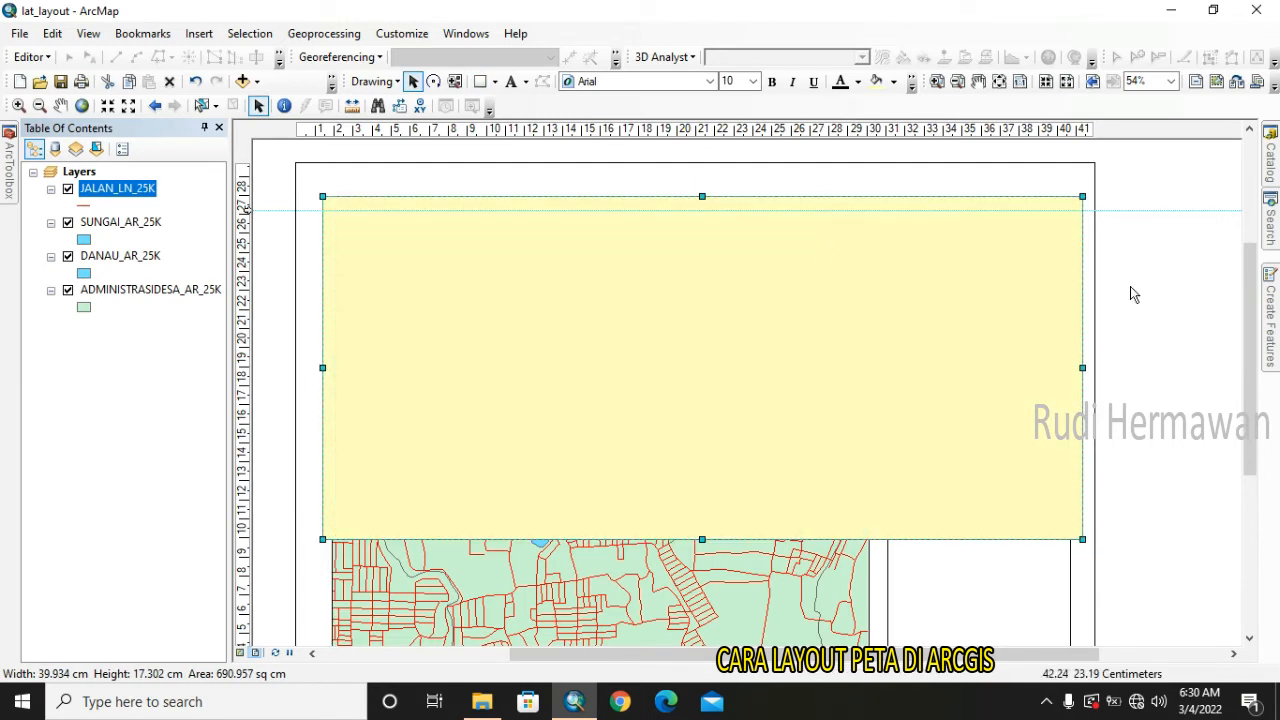
pyautogui.moveTo(1250, 317); pyautogui.dragTo(1250, 435)
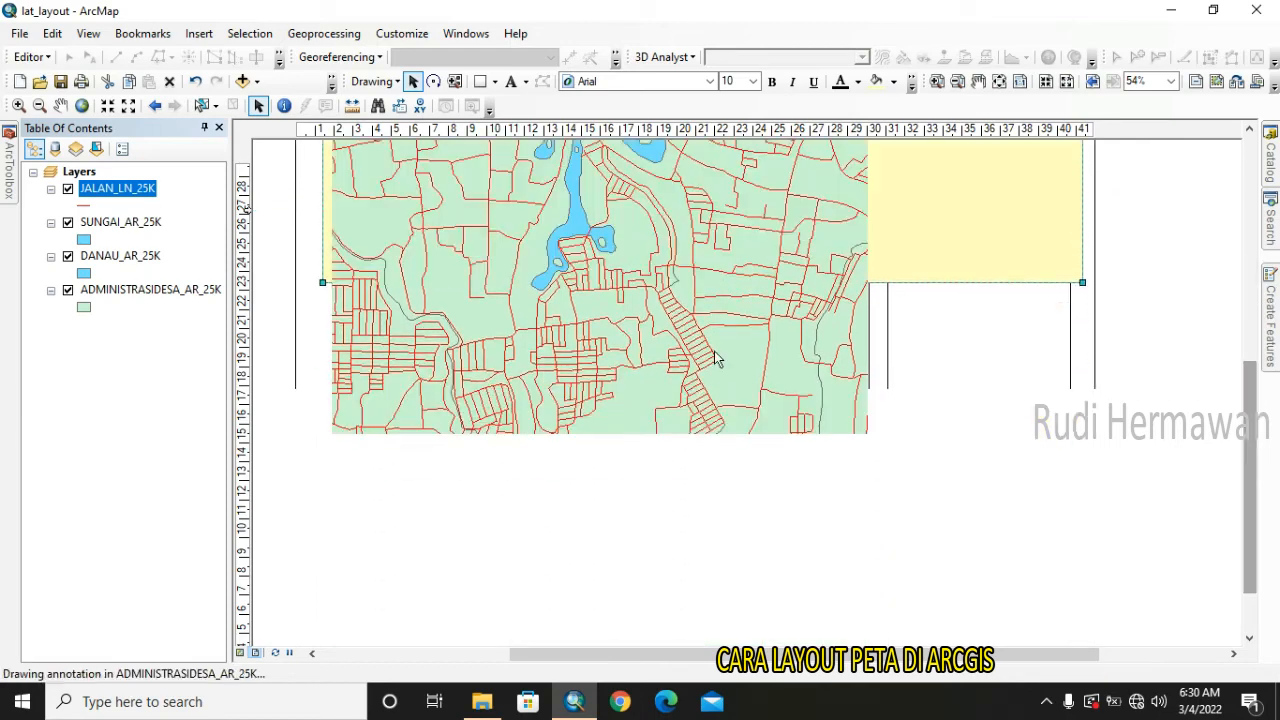
pyautogui.moveTo(700, 283); pyautogui.dragTo(694, 457)
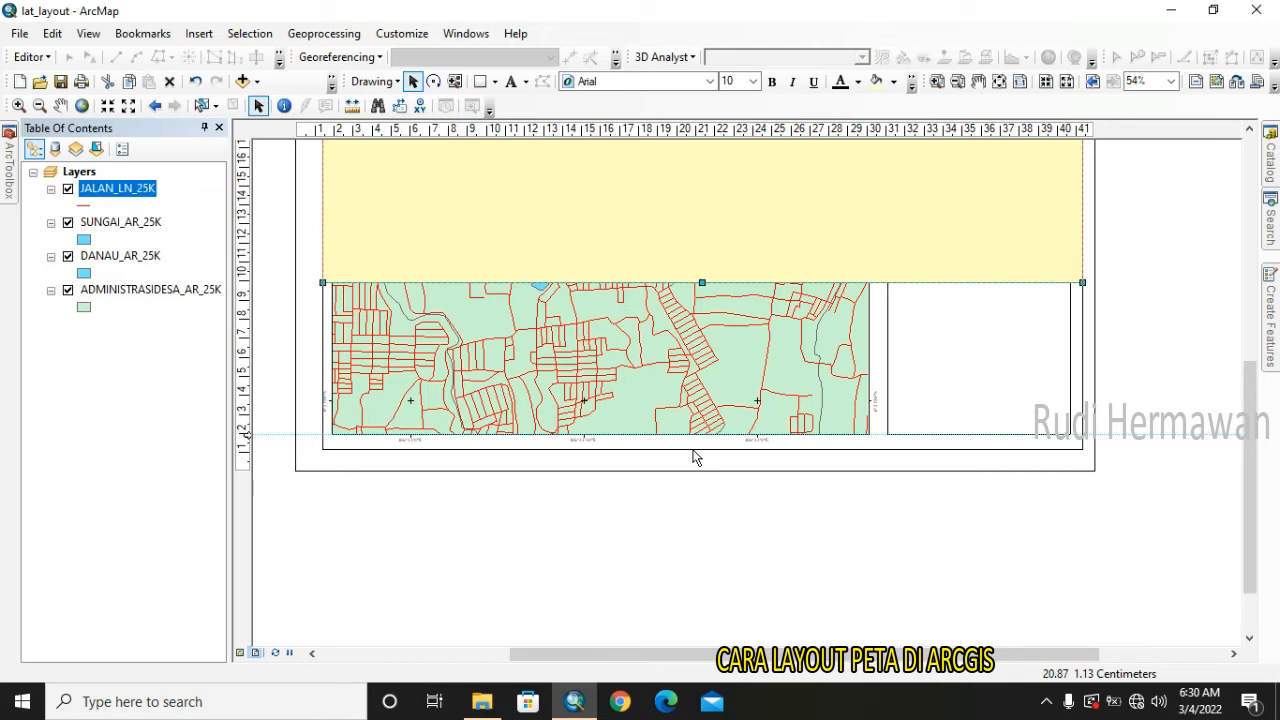
# Set the outer rectangle's fill to No Color and its outline to black.
pyautogui.rightClick(768, 238)
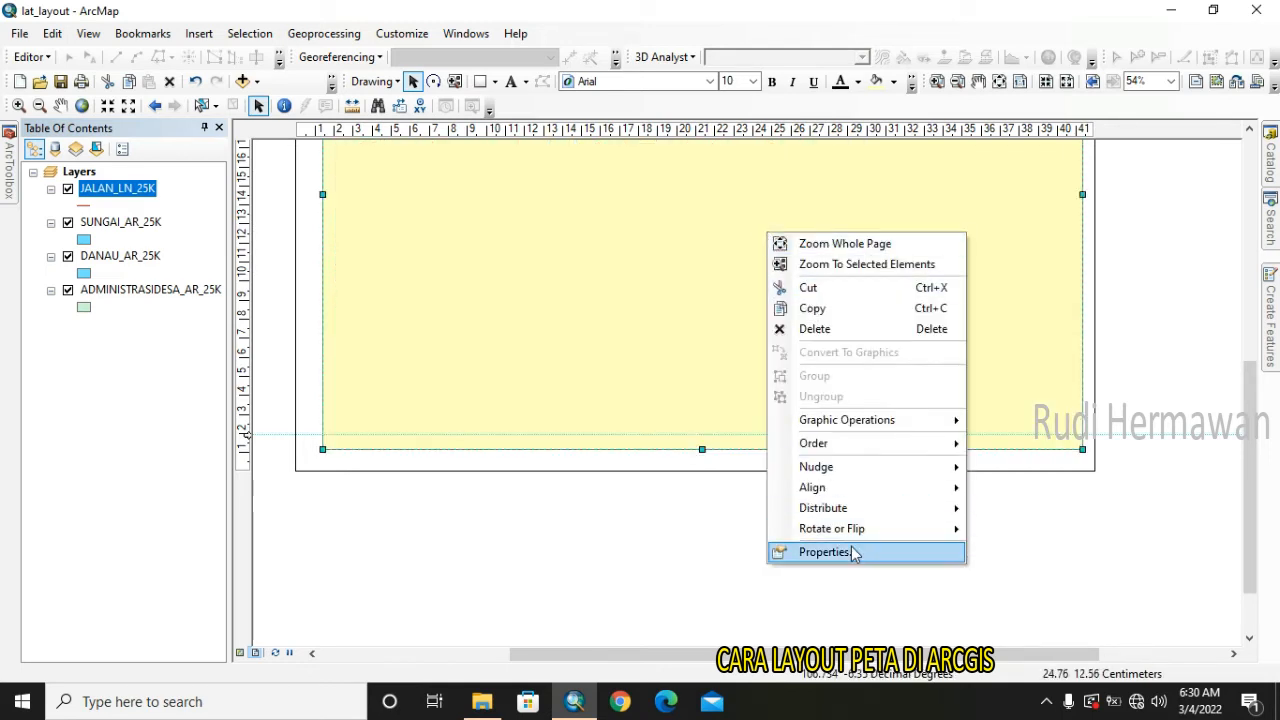
pyautogui.click(808, 554)
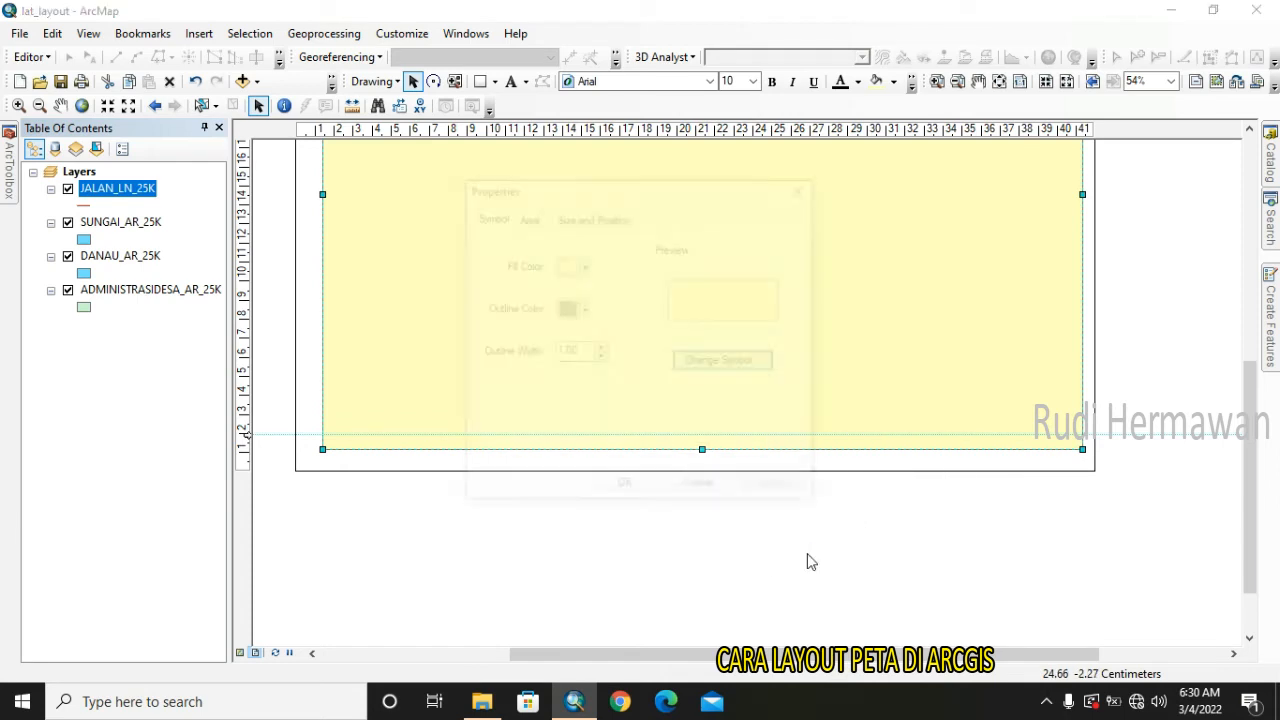
pyautogui.click(566, 268)
pyautogui.click(585, 291)
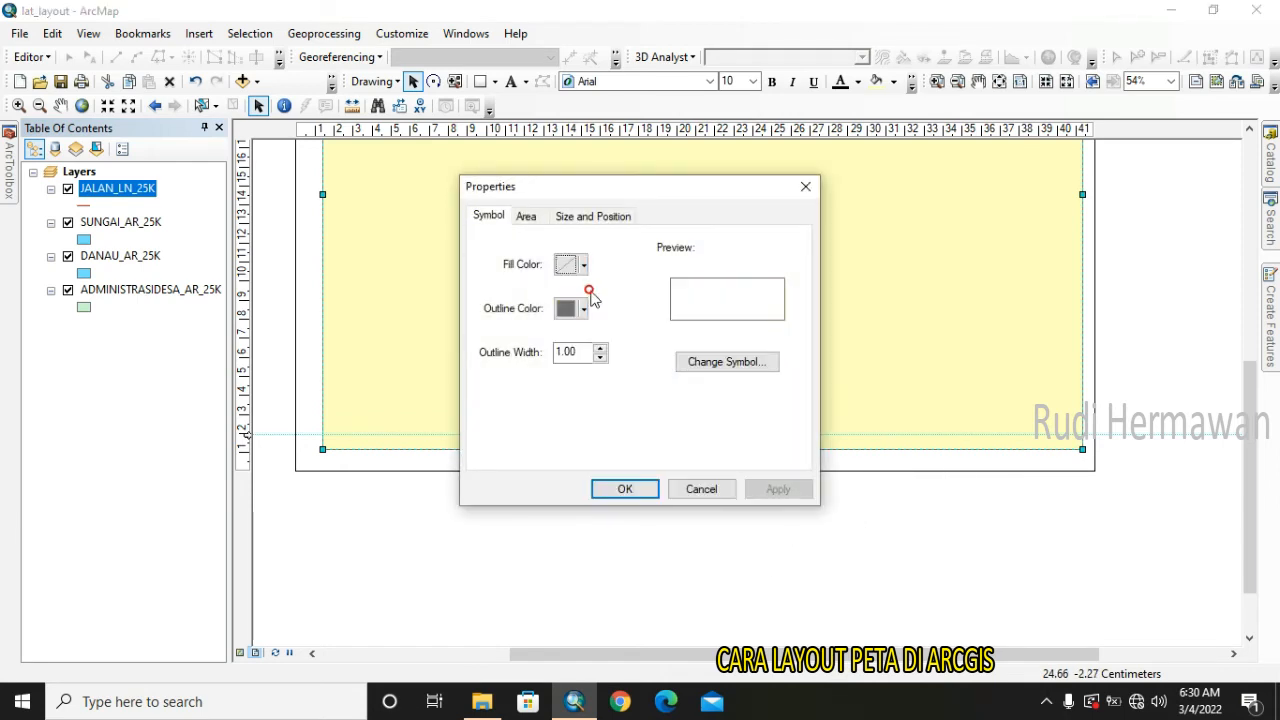
pyautogui.click(574, 310)
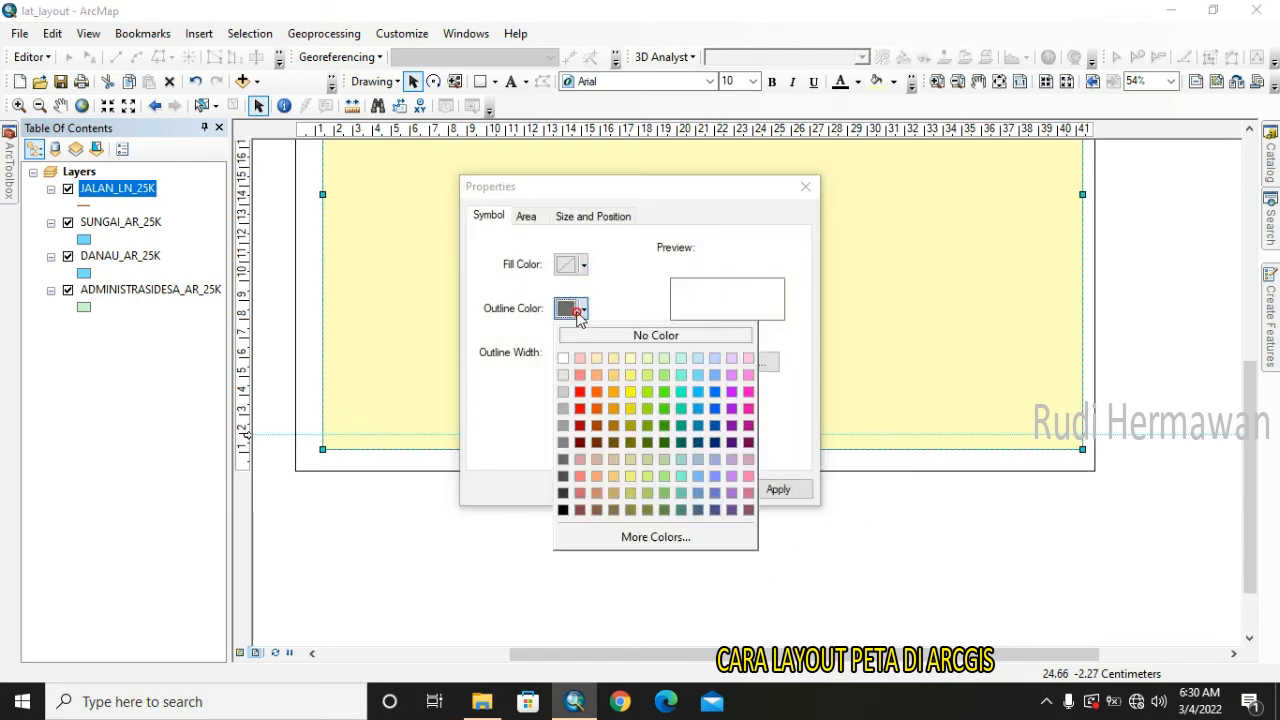
pyautogui.click(564, 510)
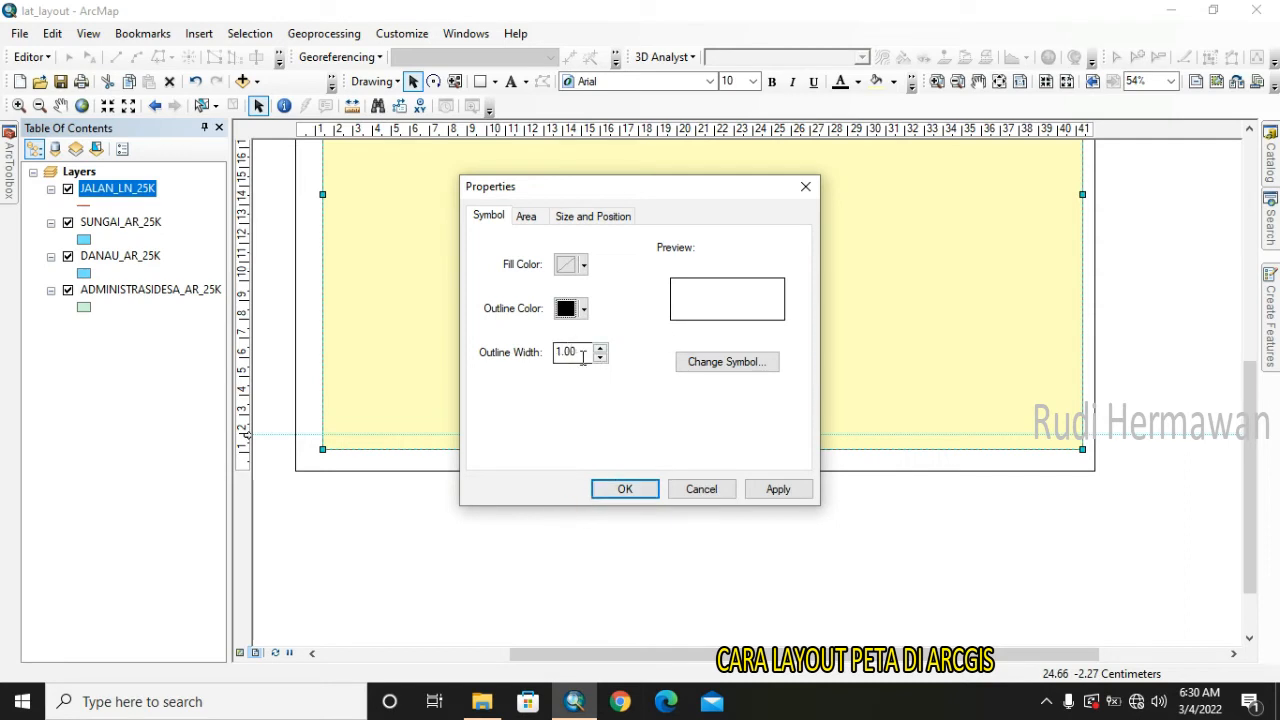
pyautogui.click(650, 490)
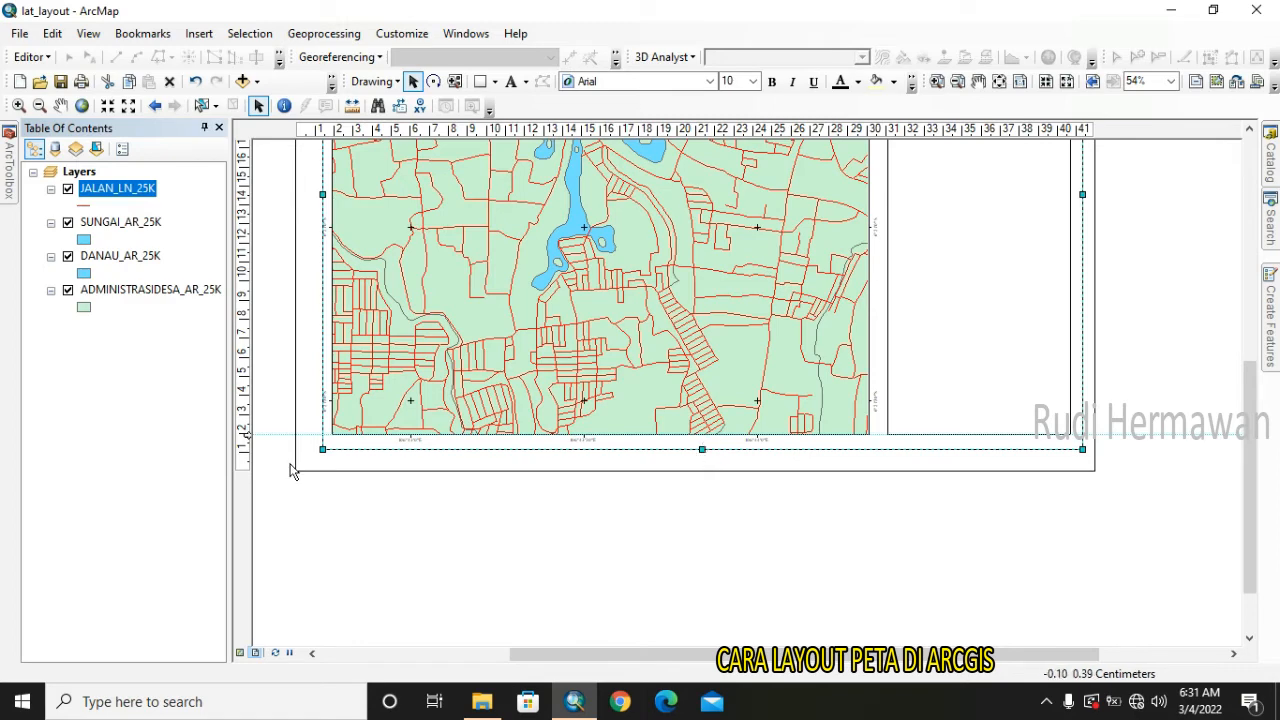
# Move the two horizontal guides outward from the data frame and snap the outer rectangle's bottom and top edges to them.
pyautogui.moveTo(244, 437); pyautogui.dragTo(245, 450)
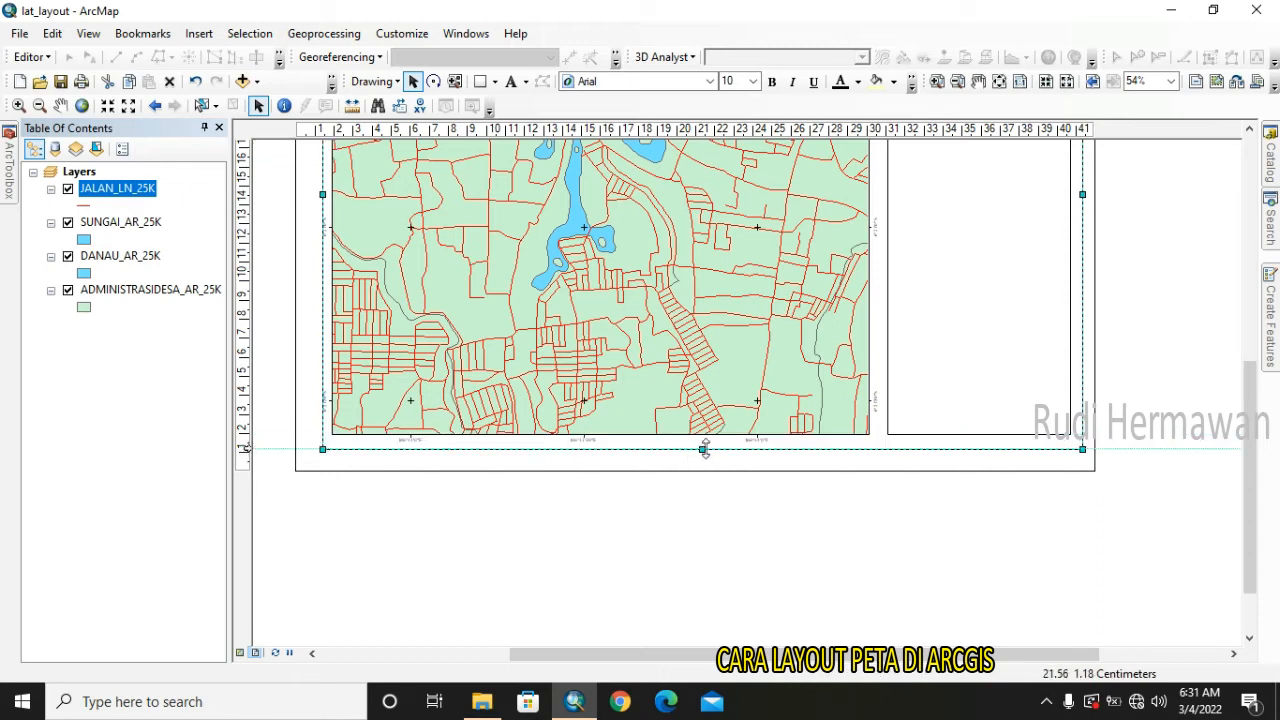
pyautogui.moveTo(704, 450)
pyautogui.mouseDown()
pyautogui.moveTo(707, 463)
pyautogui.moveTo(702, 449)
pyautogui.mouseUp()
pyautogui.moveTo(1246, 486); pyautogui.dragTo(1255, 310)
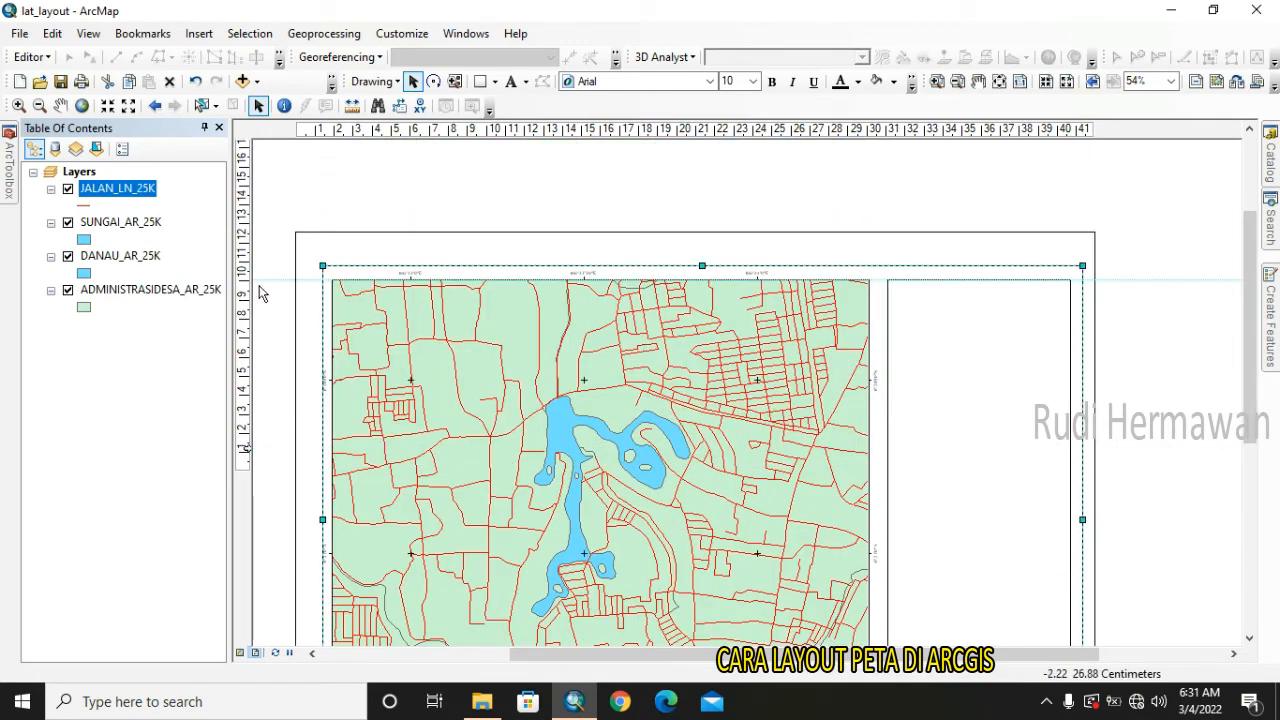
pyautogui.moveTo(247, 278); pyautogui.dragTo(245, 269)
pyautogui.moveTo(702, 266); pyautogui.dragTo(702, 270)
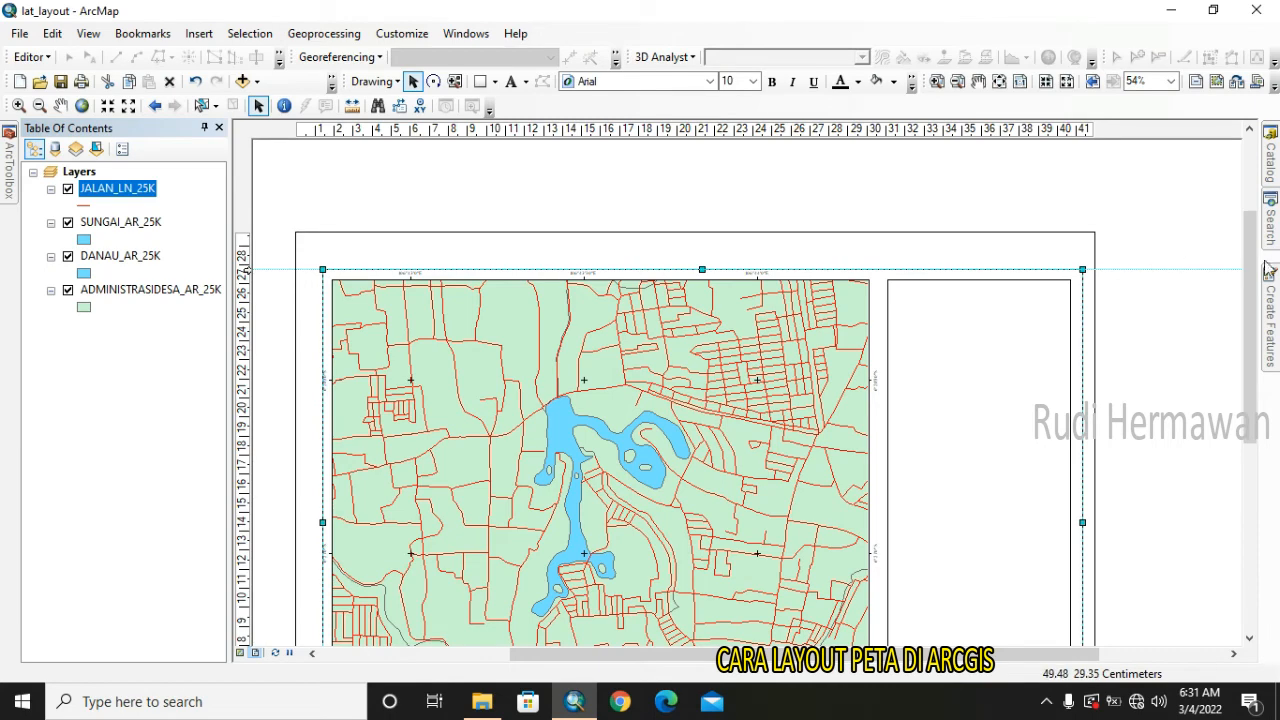
# Raise the lower horizontal guide slightly and snap the outer rectangle's bottom edge to it.
pyautogui.moveTo(1252, 286); pyautogui.dragTo(1240, 455)
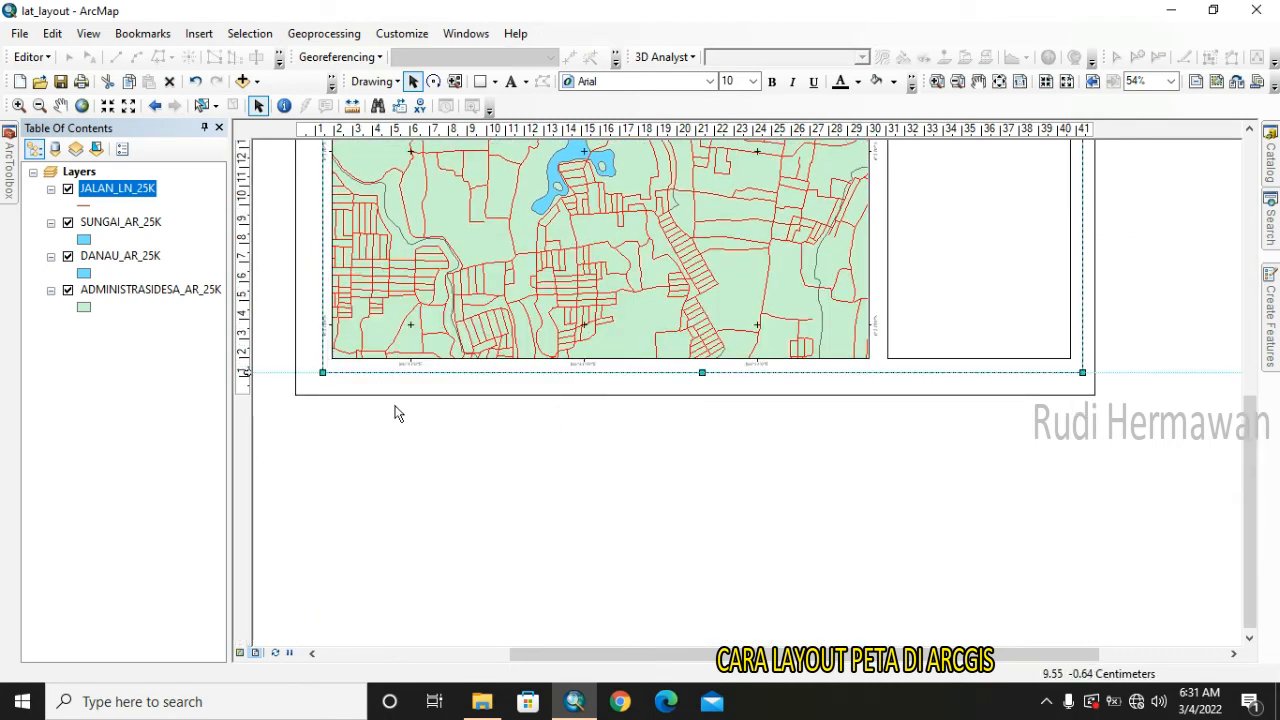
pyautogui.click(247, 373)
pyautogui.moveTo(247, 373); pyautogui.dragTo(249, 371)
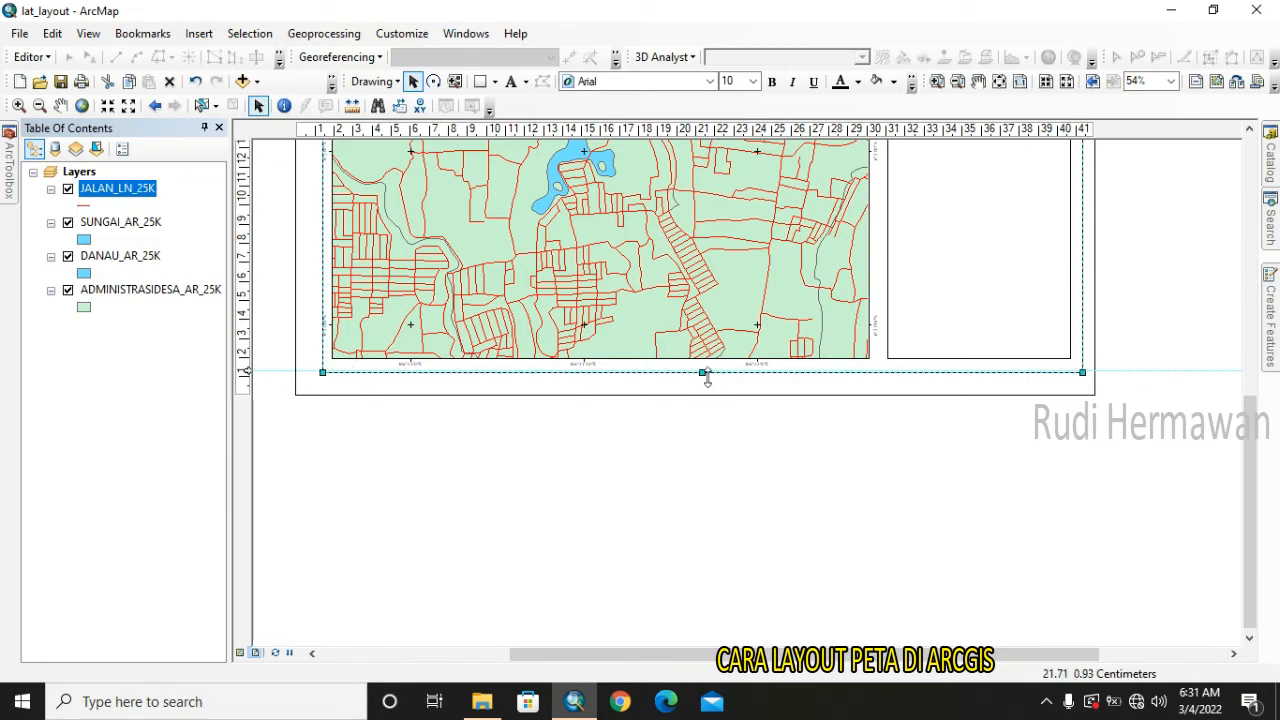
pyautogui.moveTo(703, 375); pyautogui.dragTo(702, 370)
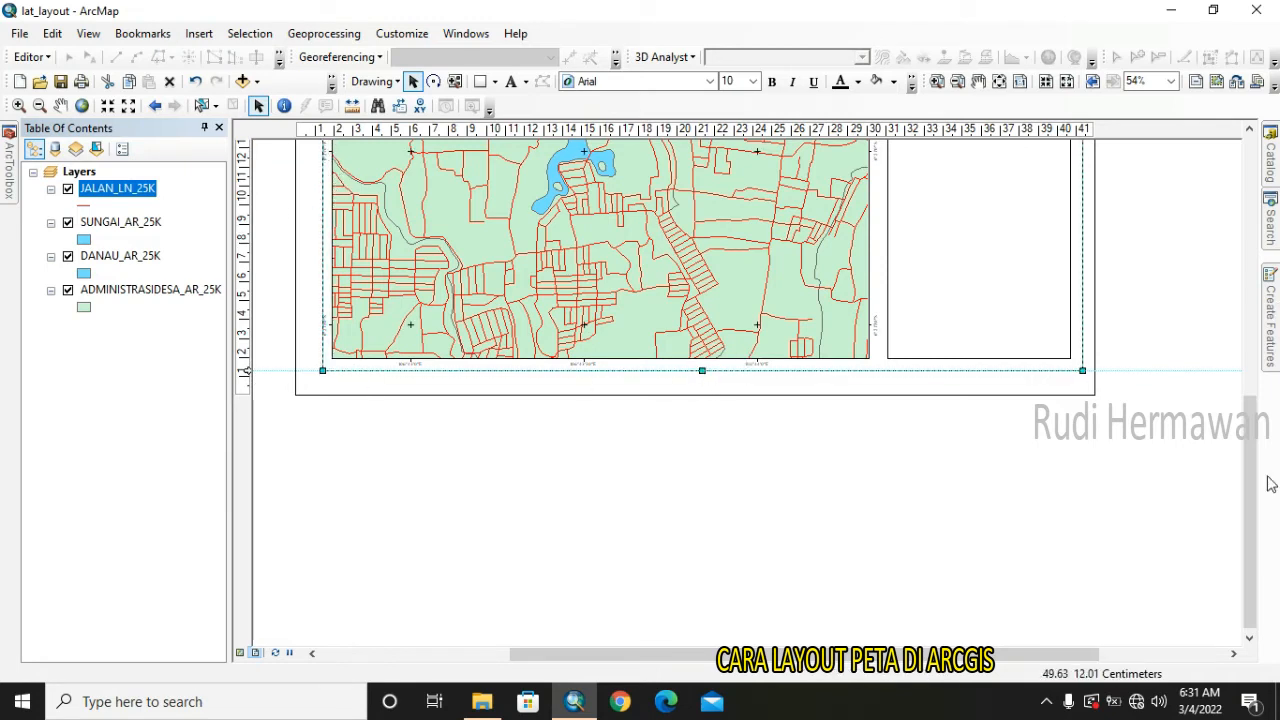
# Place a vertical guide at about 1 cm on the ruler, snap the outer rectangle's left edge to it, and deselect the rectangle.
pyautogui.moveTo(1255, 491); pyautogui.dragTo(1256, 368)
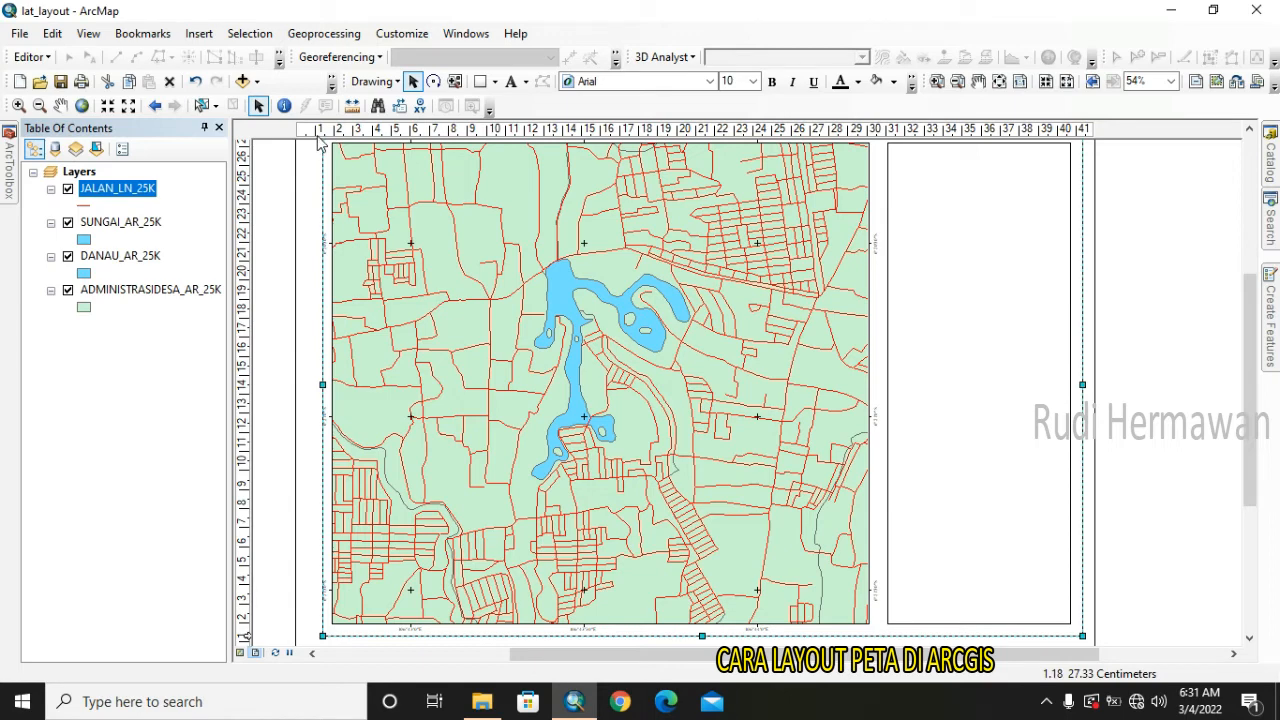
pyautogui.click(317, 131)
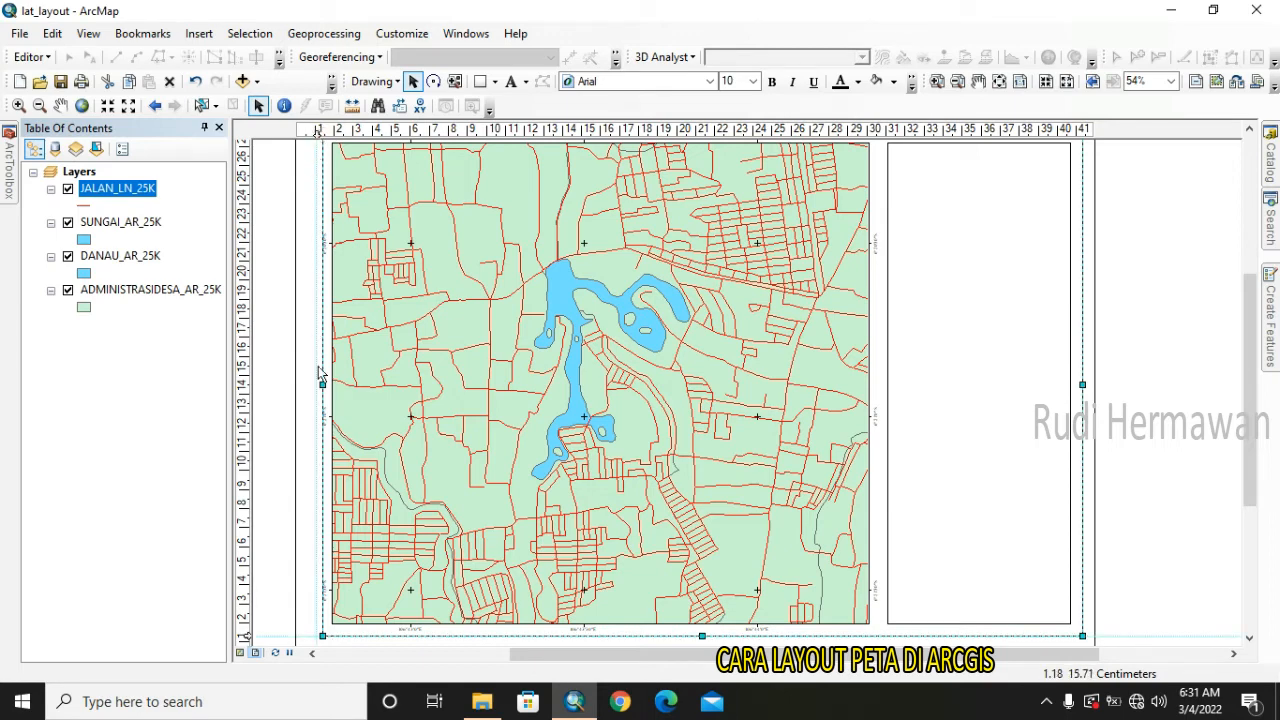
pyautogui.moveTo(322, 385); pyautogui.dragTo(315, 386)
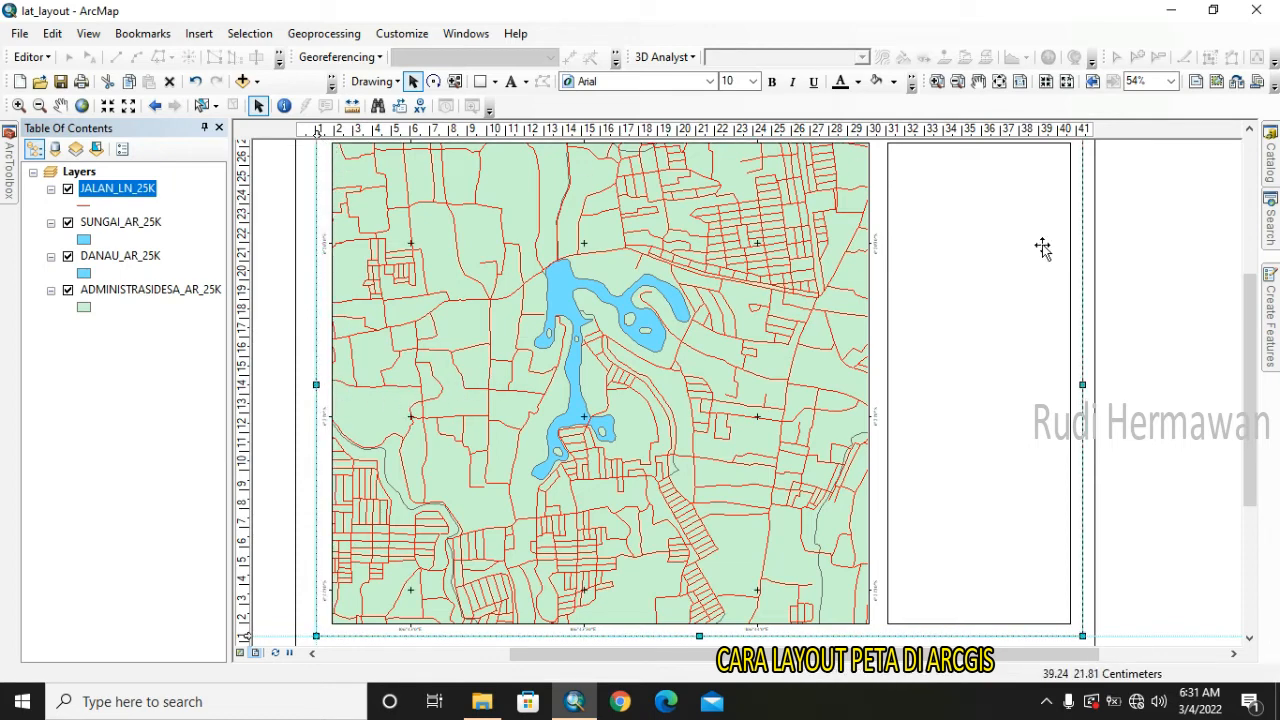
pyautogui.click(1175, 404)
# Examine closely how the outer rectangle's bottom edge lines up with its guide, and return to the whole page.
pyautogui.moveTo(1249, 432); pyautogui.dragTo(1249, 502)
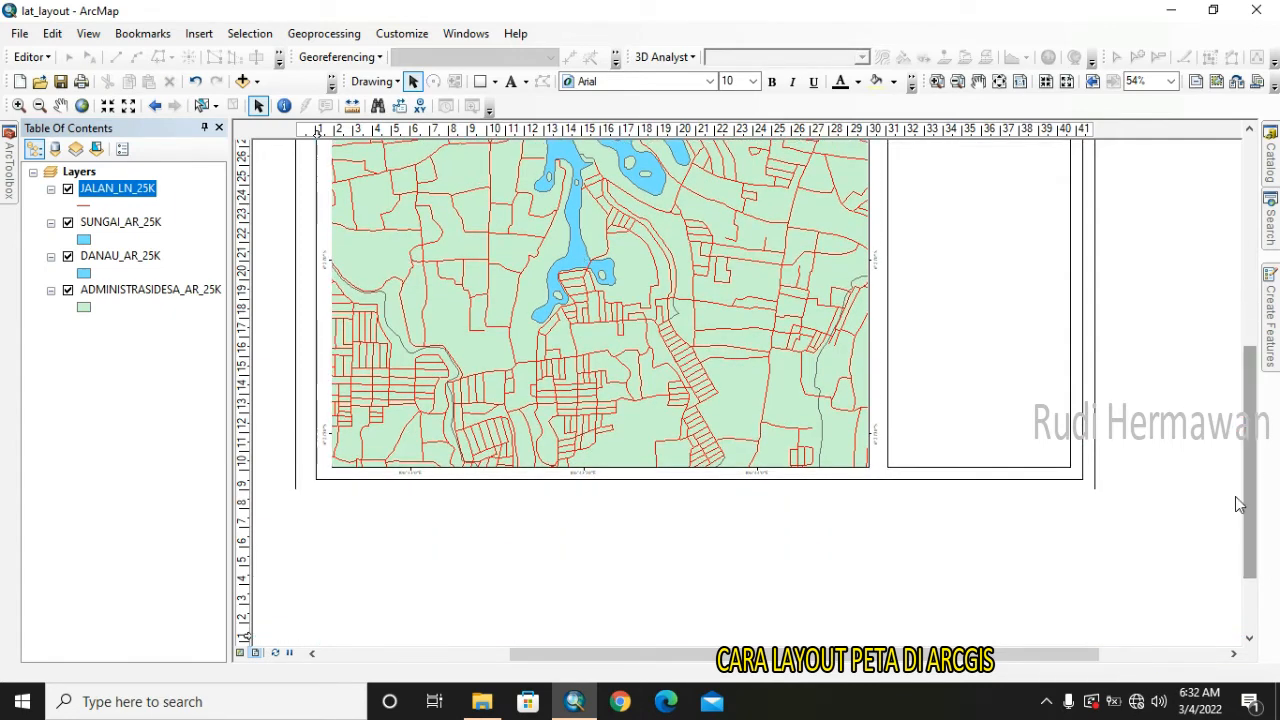
pyautogui.click(937, 81)
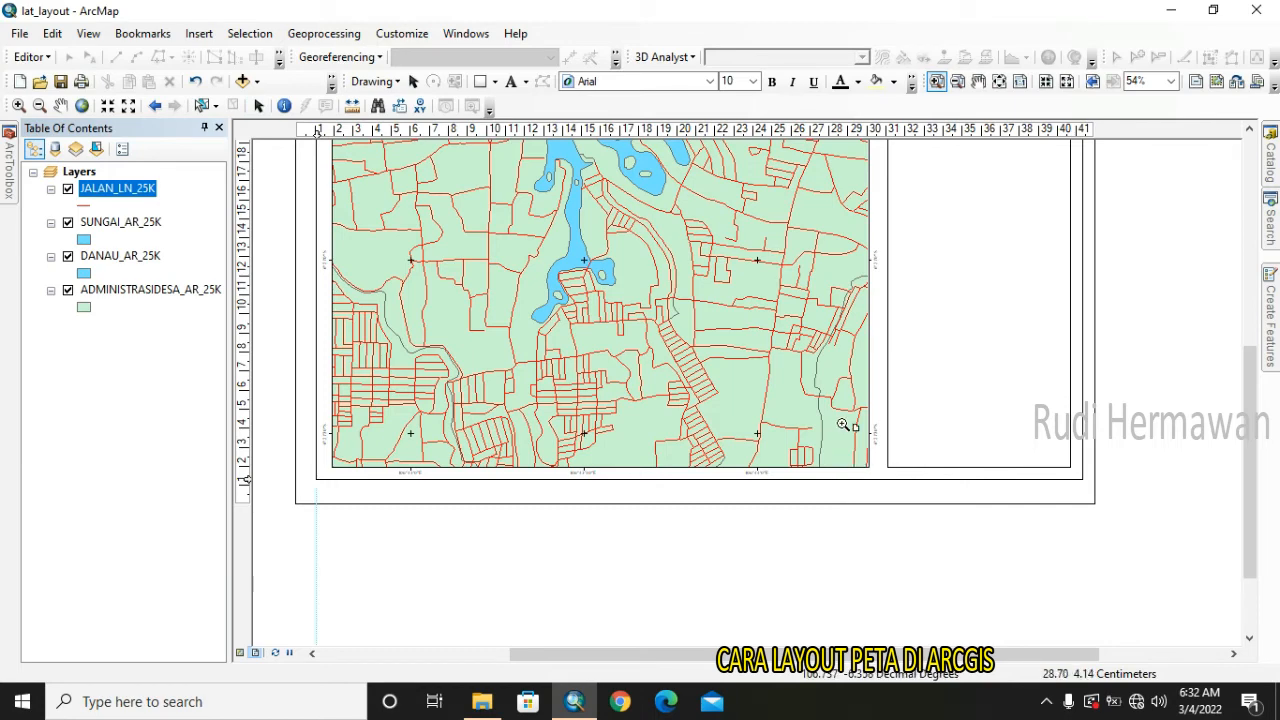
pyautogui.moveTo(838, 418); pyautogui.dragTo(938, 528)
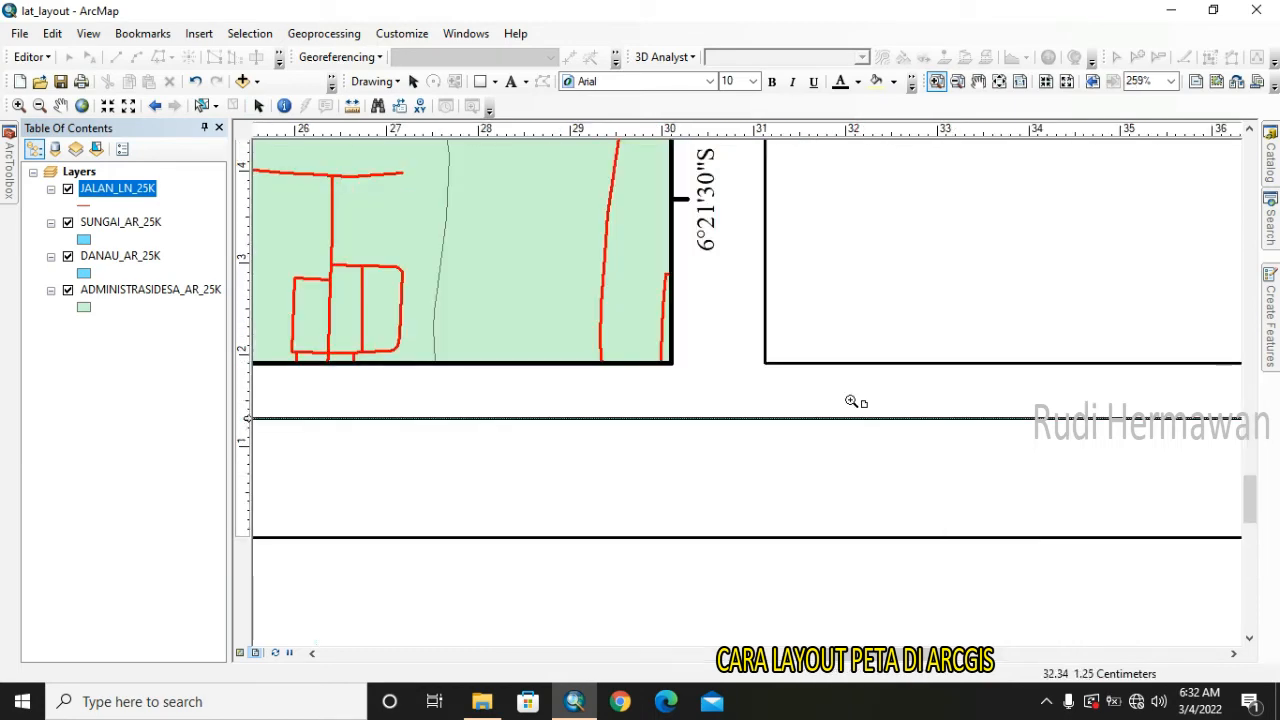
pyautogui.moveTo(608, 286); pyautogui.dragTo(880, 498)
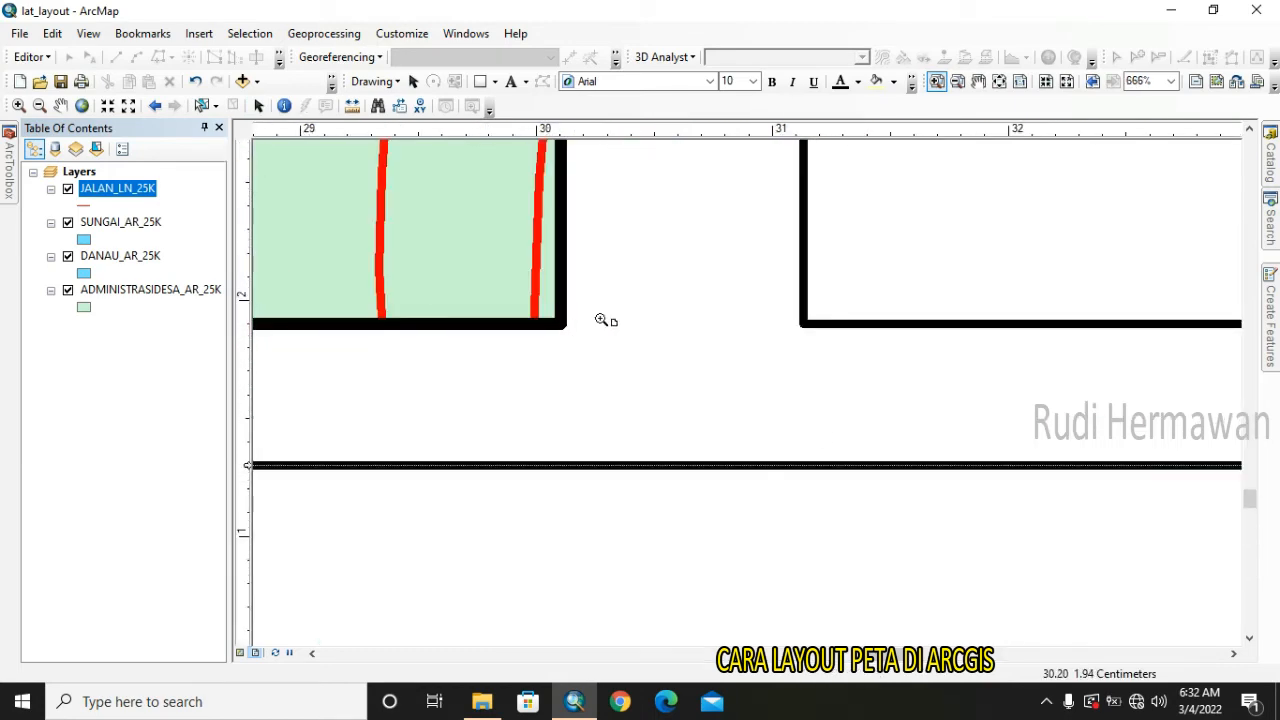
pyautogui.click(999, 82)
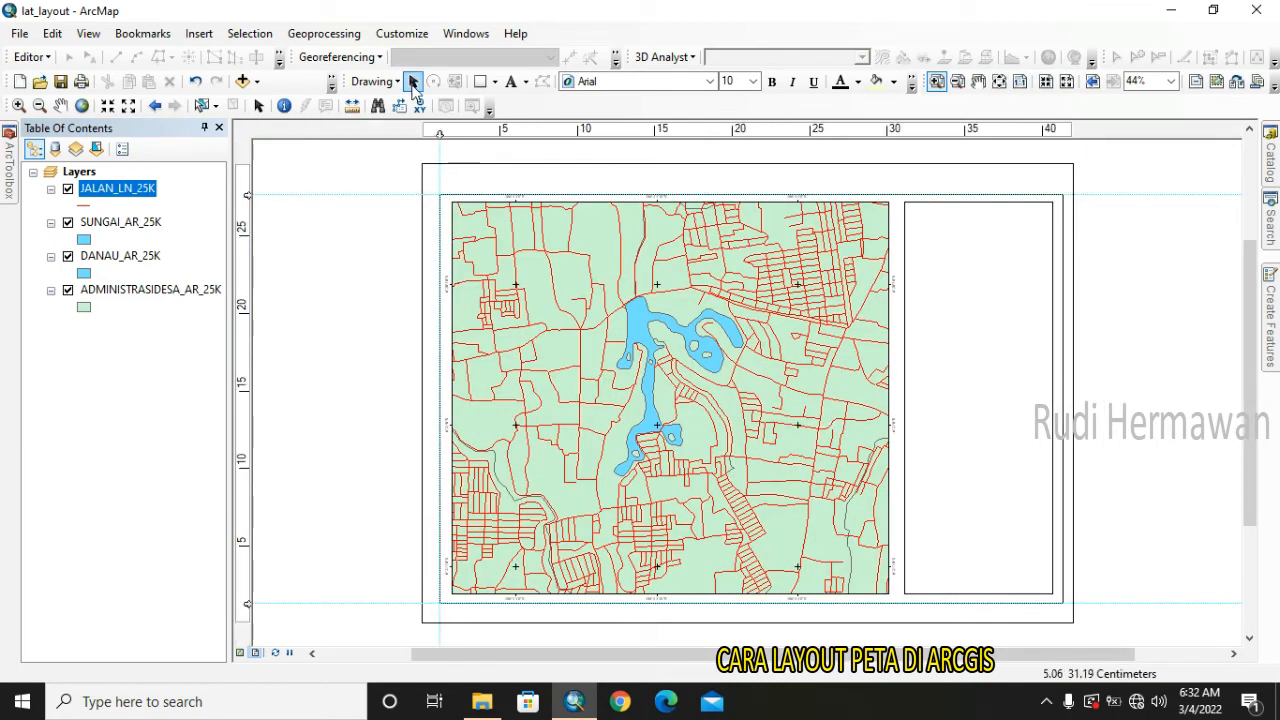
# Place vertical guides at about 13, 23 and 37 cm on the ruler, and clear the one at 23 cm.
pyautogui.click(631, 130)
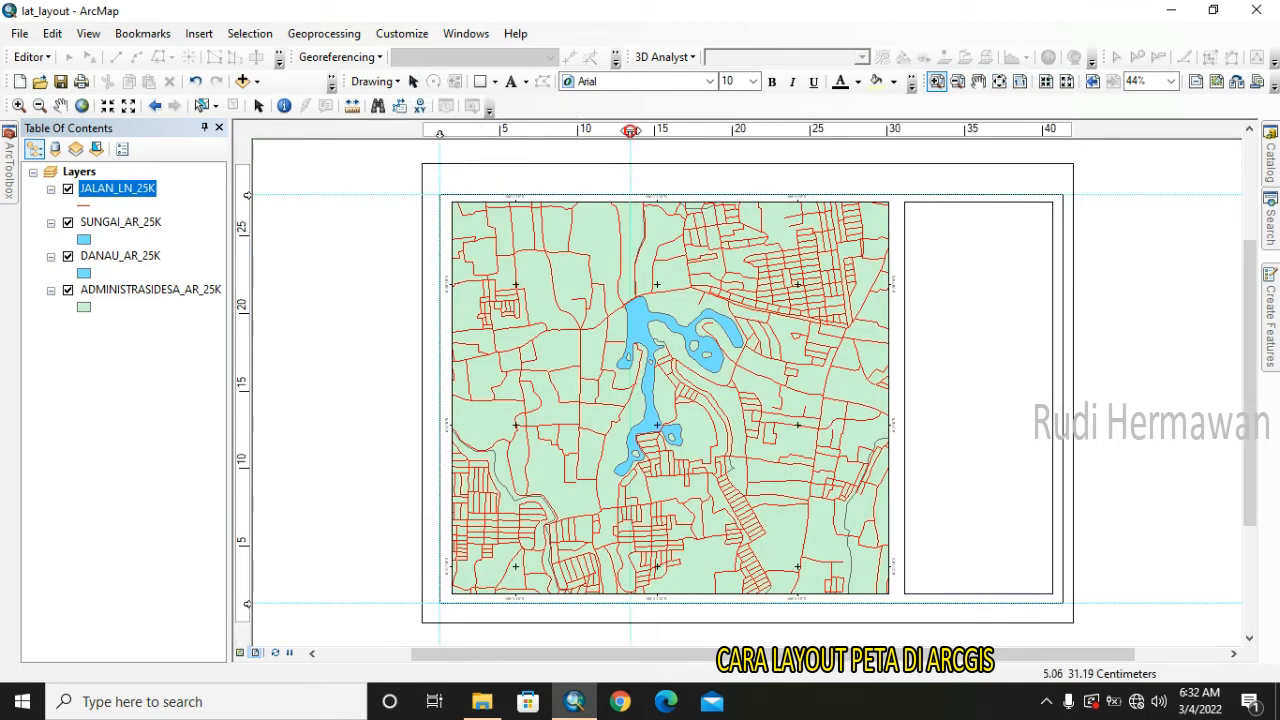
pyautogui.click(1003, 132)
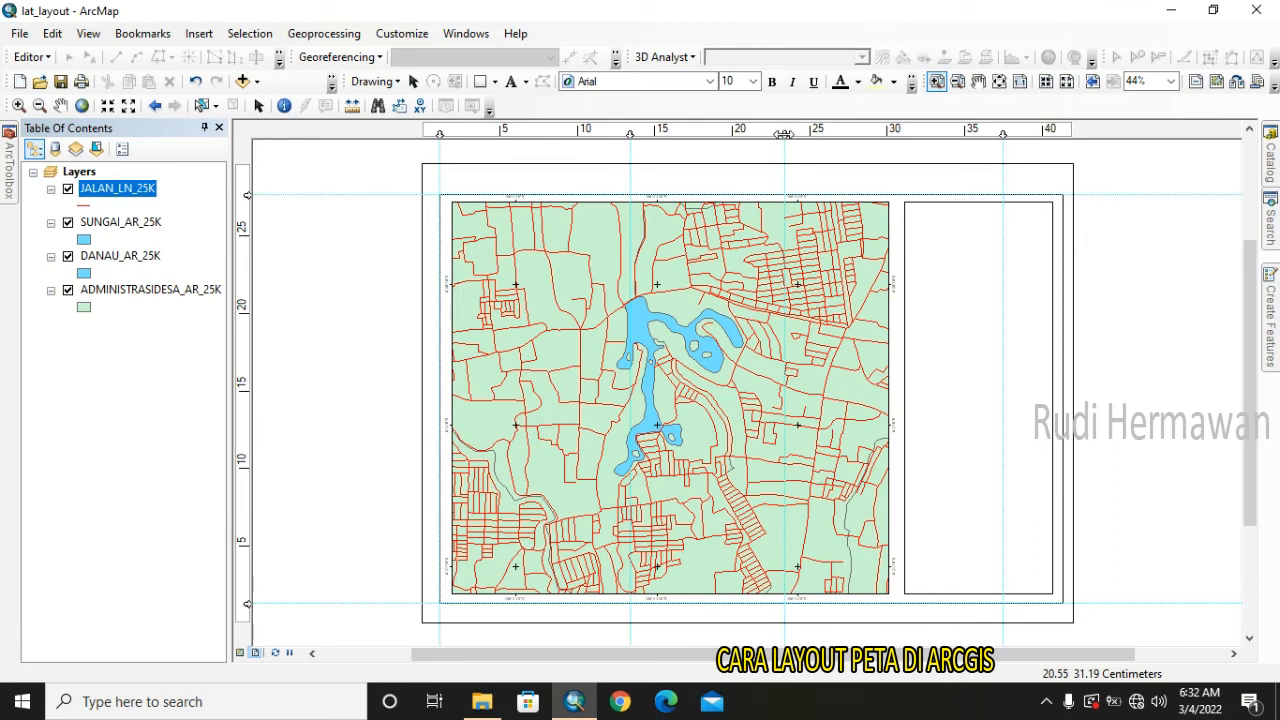
pyautogui.rightClick(784, 133)
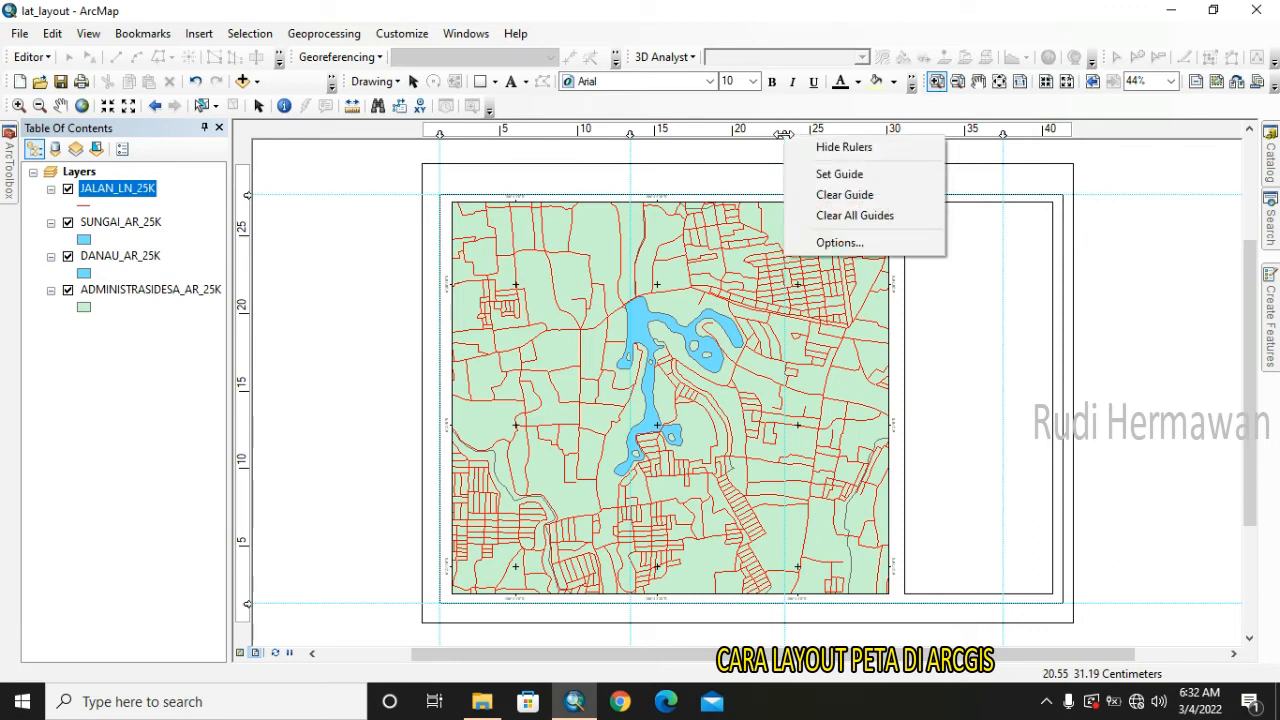
pyautogui.click(840, 196)
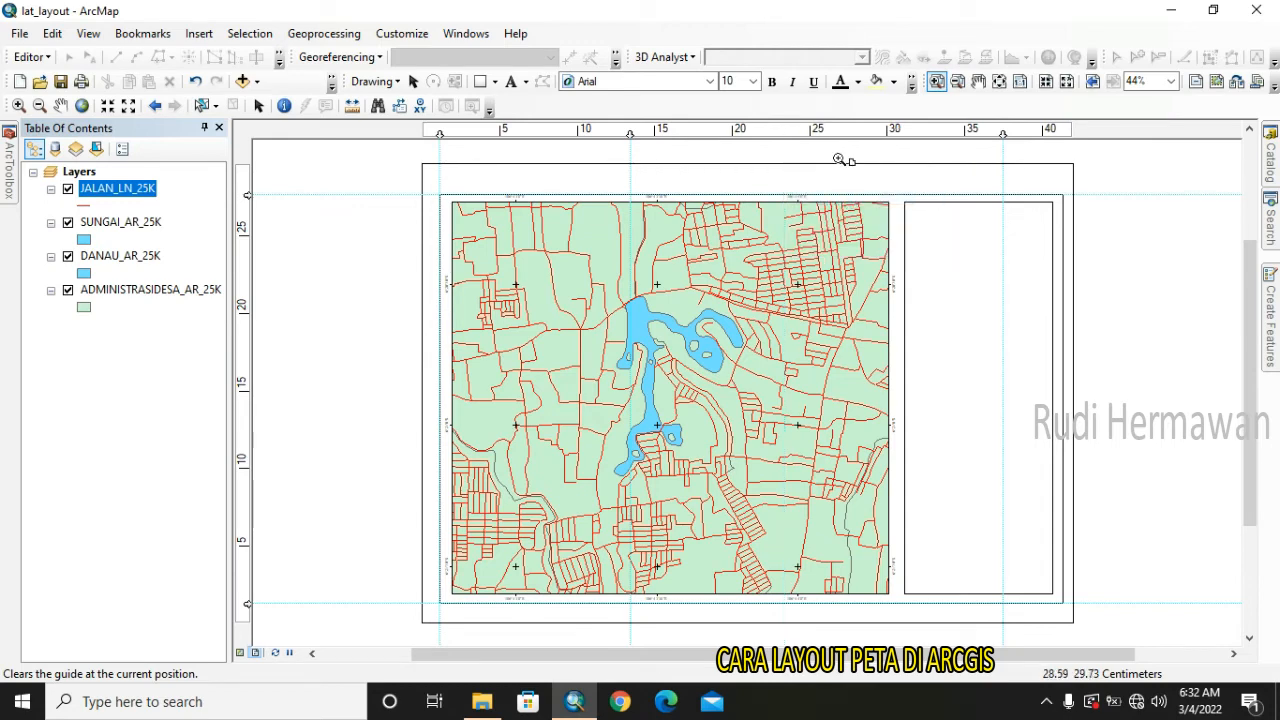
# Try hiding the layout rulers, and bring the whole page into view.
pyautogui.rightClick(628, 133)
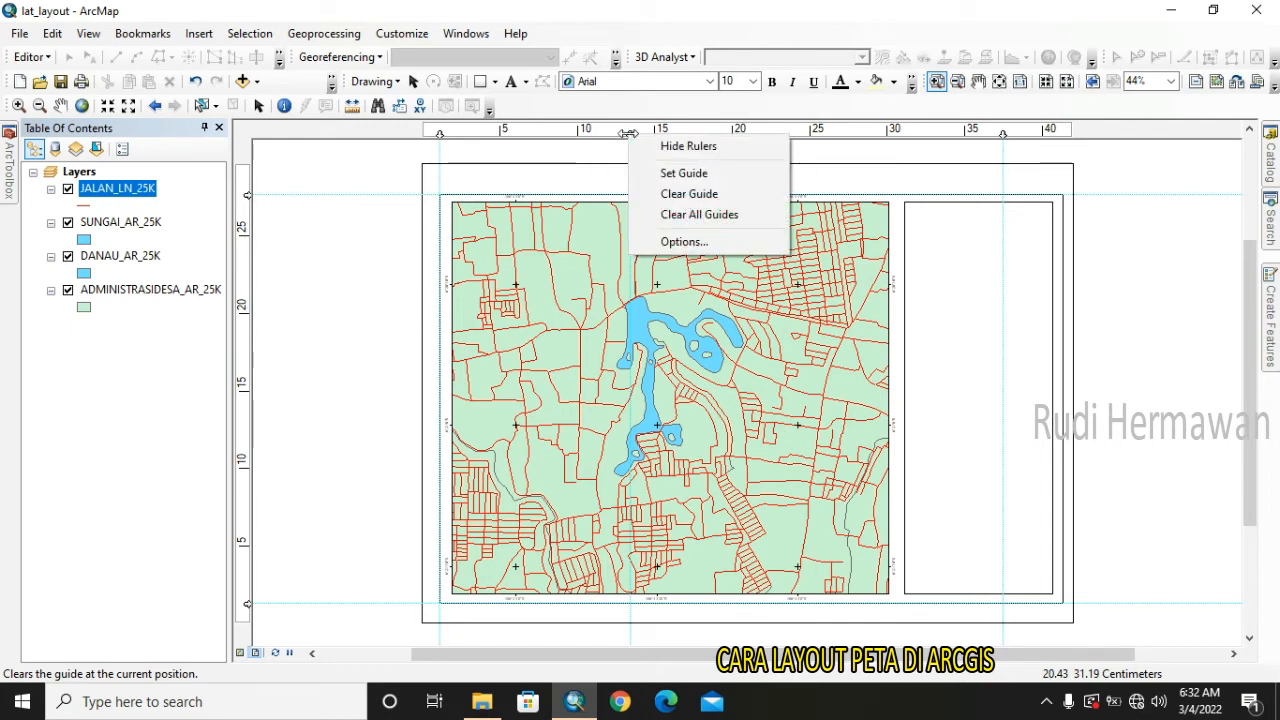
pyautogui.click(668, 146)
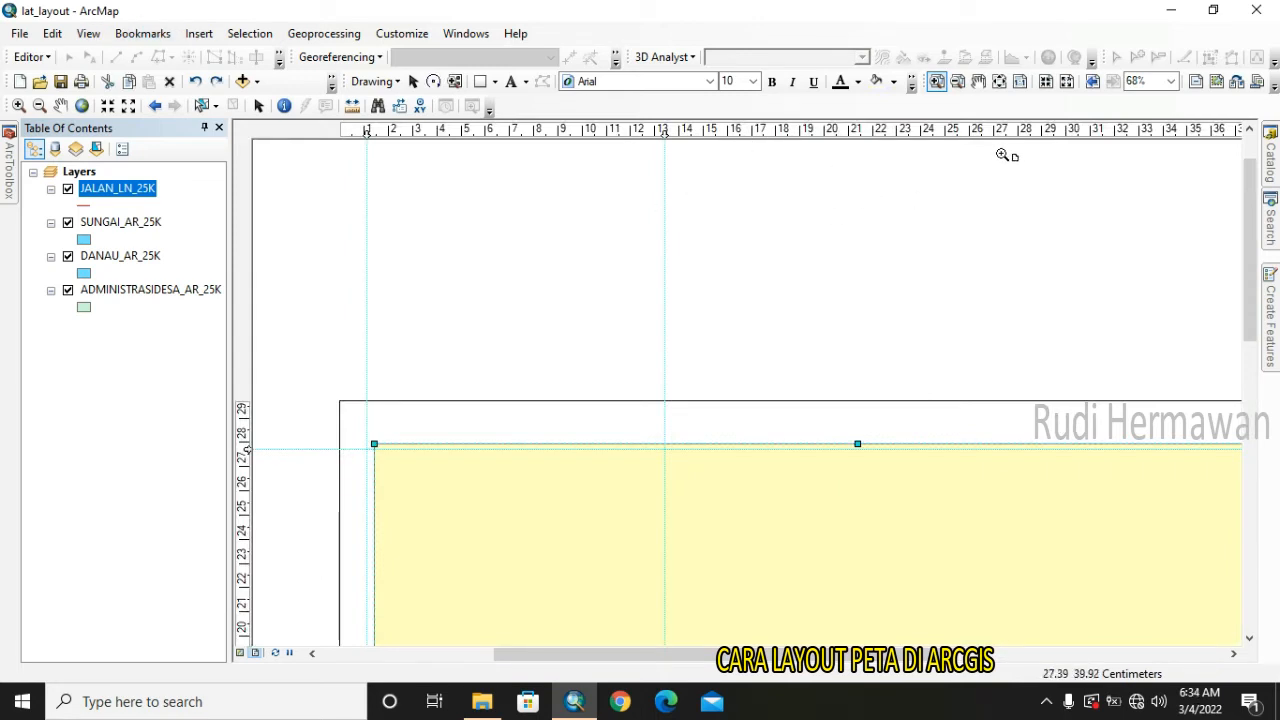
pyautogui.click(999, 81)
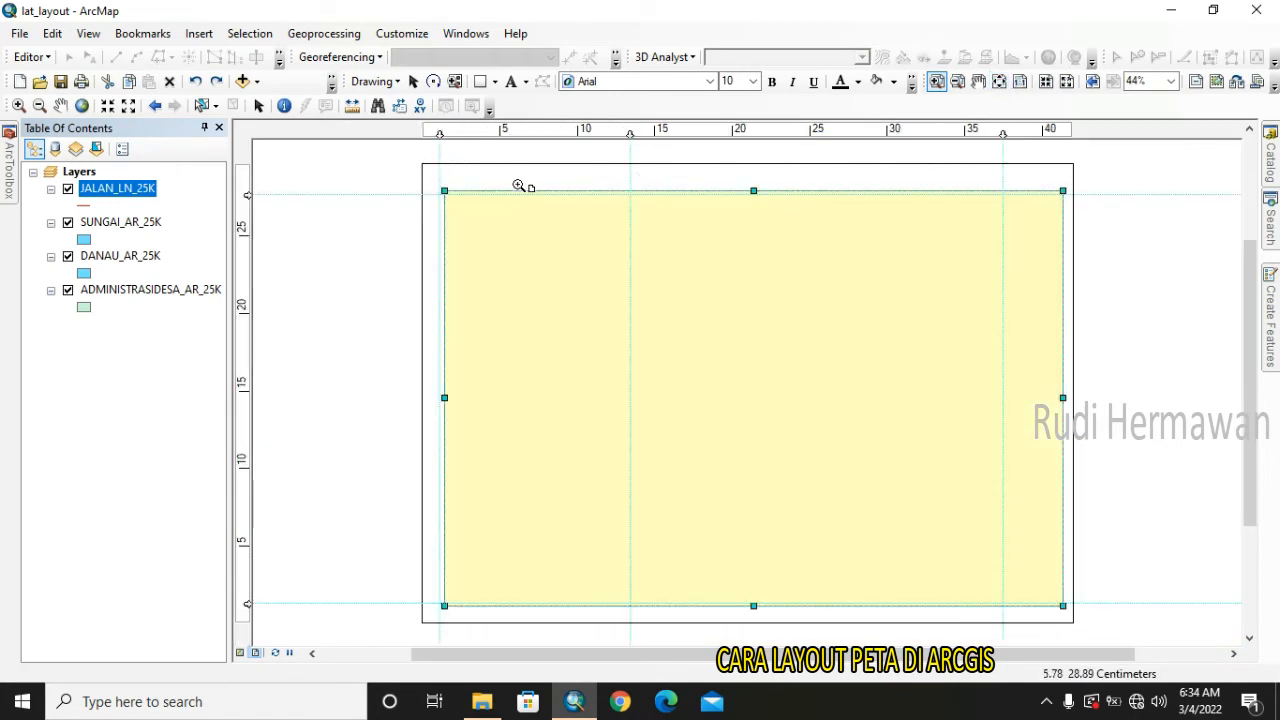
# Remove the outer rectangle's fill and set its outline colour to black.
pyautogui.rightClick(573, 246)
pyautogui.click(679, 570)
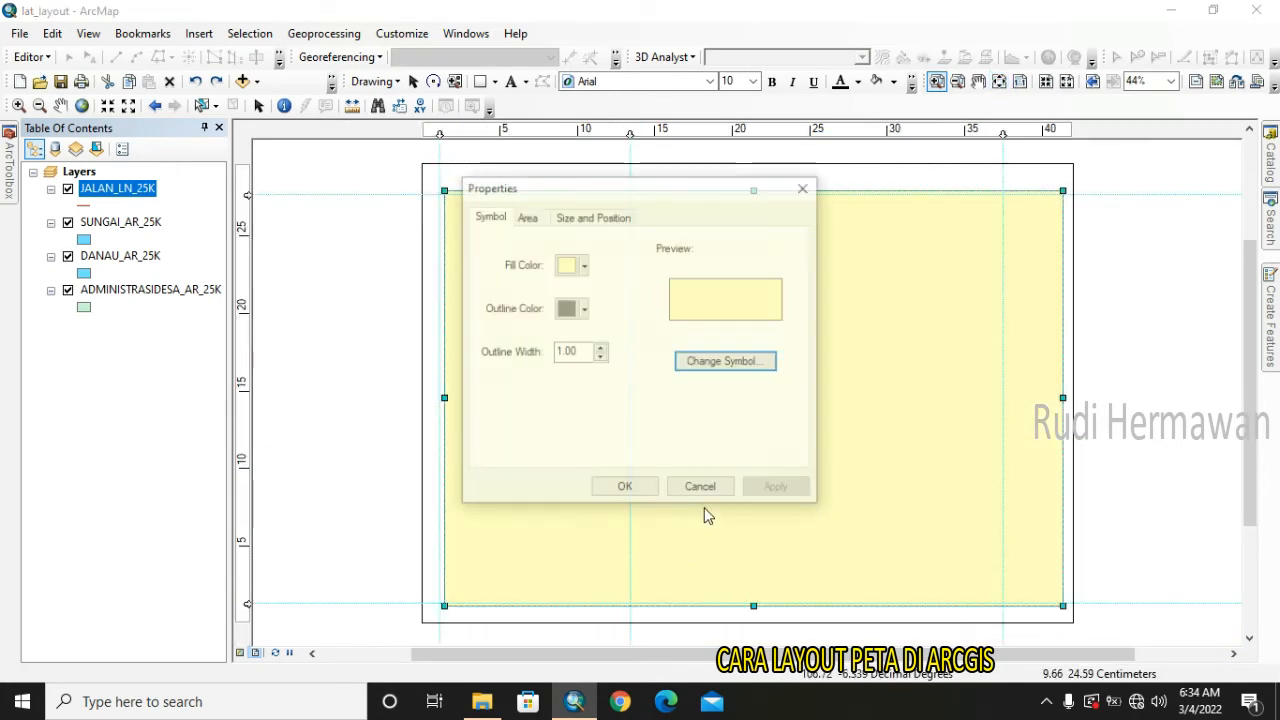
pyautogui.click(570, 264)
pyautogui.click(588, 292)
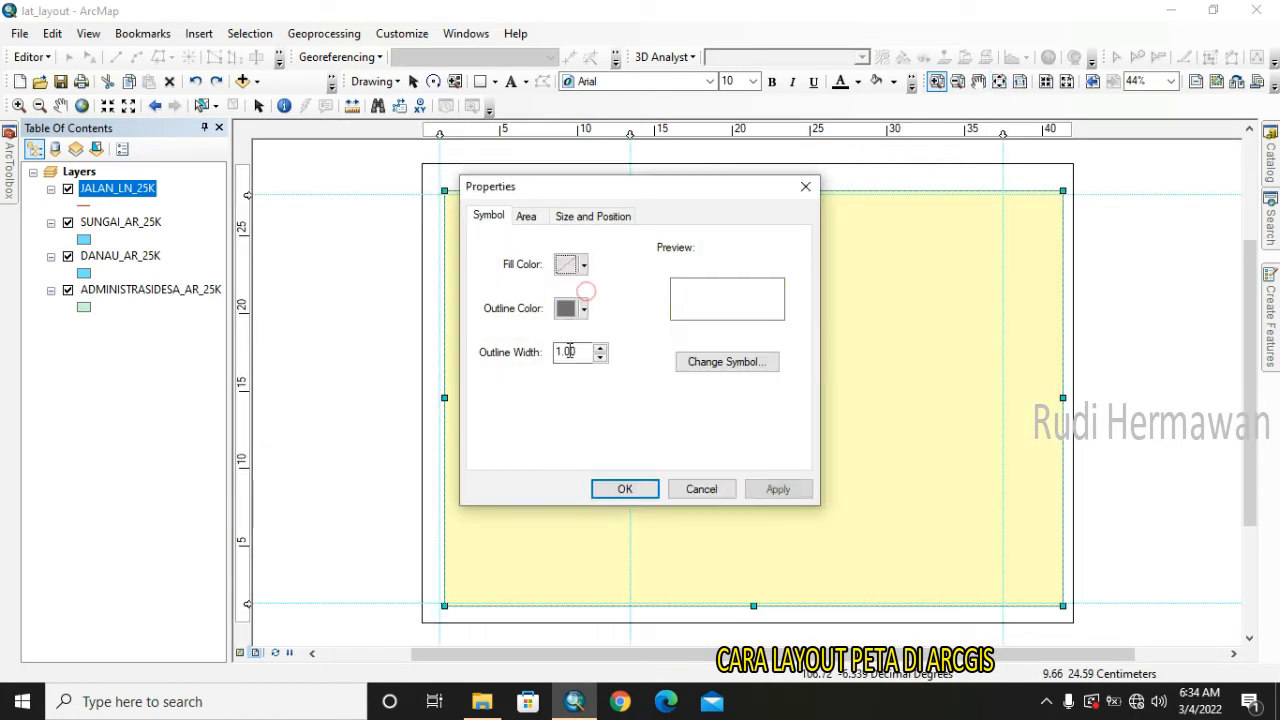
pyautogui.click(583, 308)
pyautogui.click(563, 509)
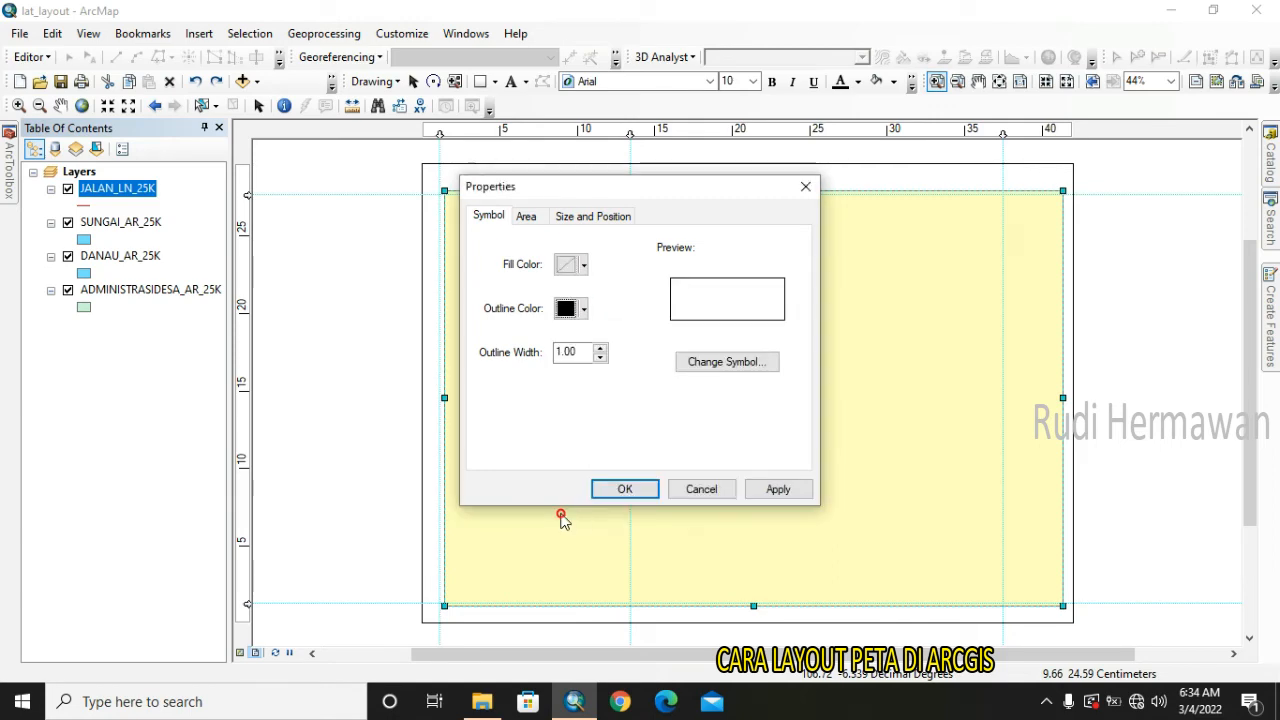
pyautogui.click(623, 489)
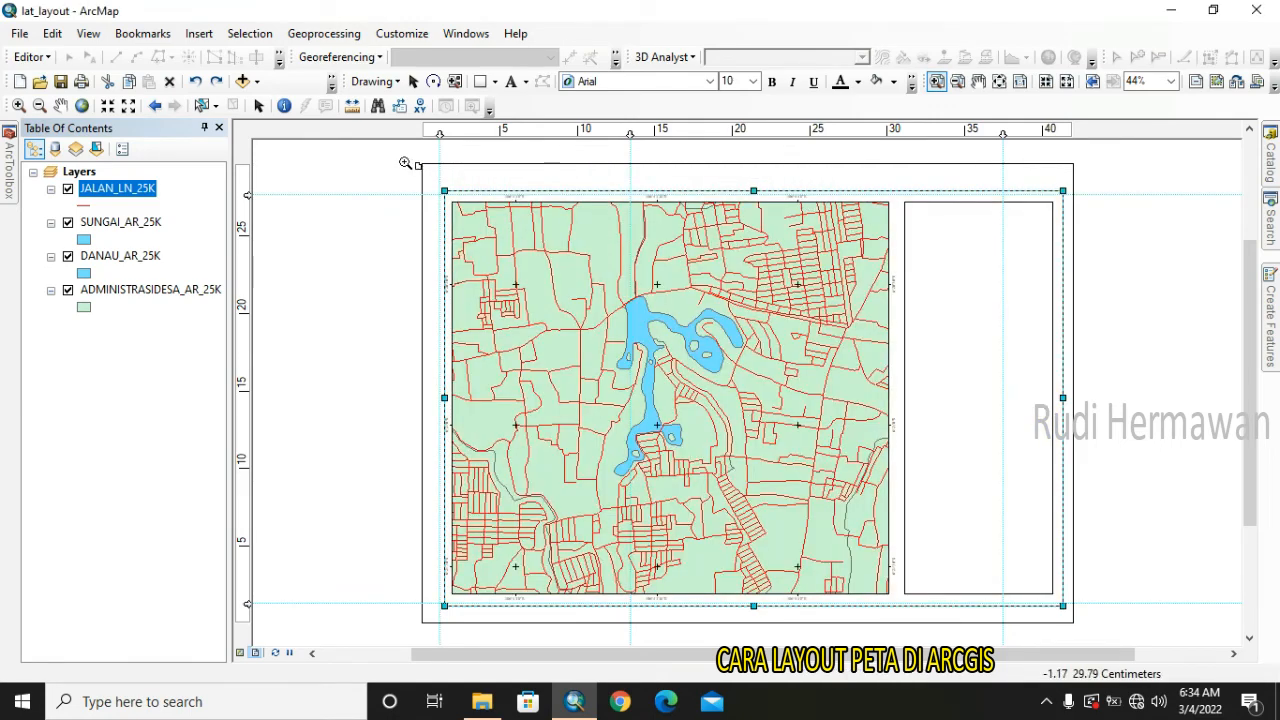
# Clear all vertical guides from the layout's horizontal ruler.
pyautogui.rightClick(322, 126)
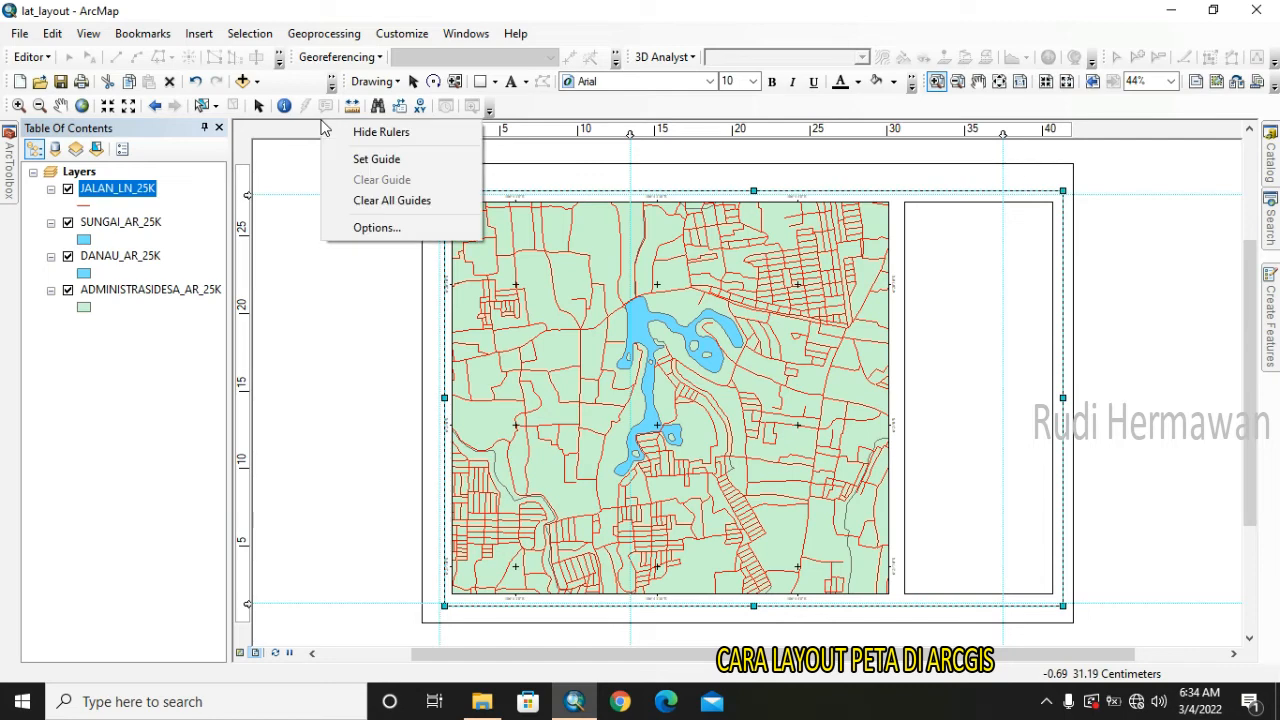
pyautogui.click(370, 202)
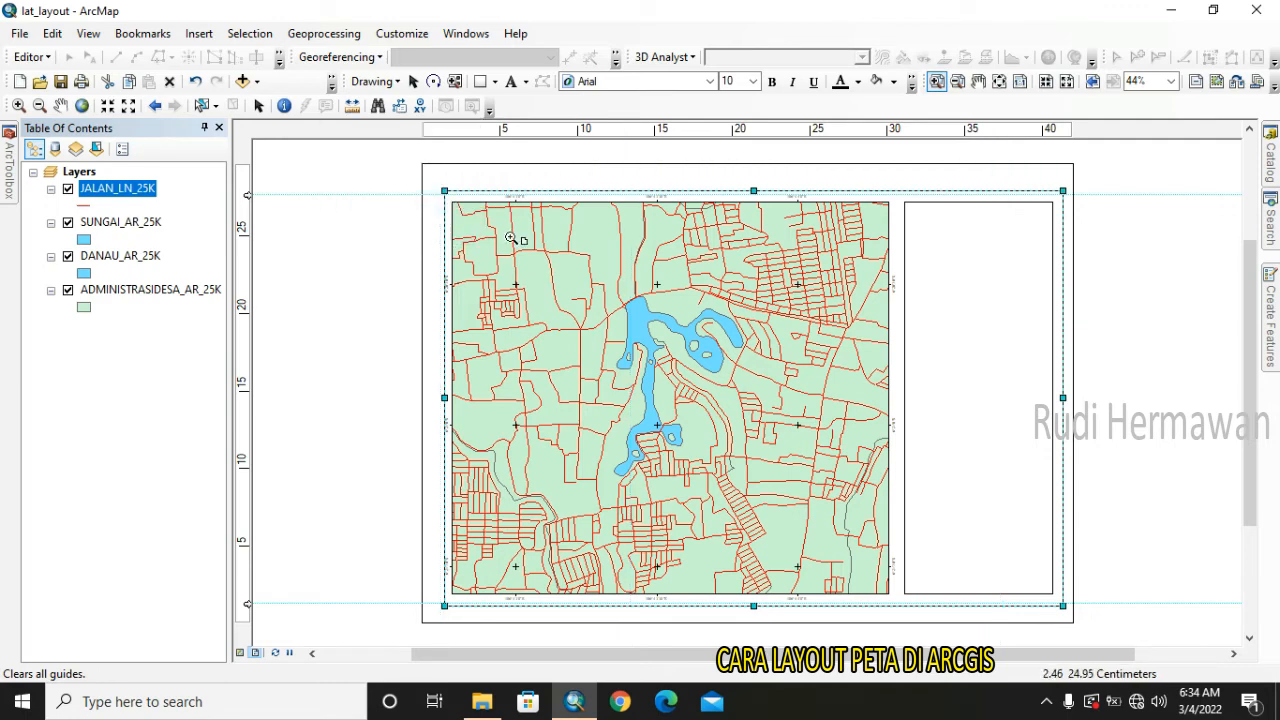
# Hide the layout rulers and show them again.
pyautogui.rightClick(508, 130)
pyautogui.click(563, 145)
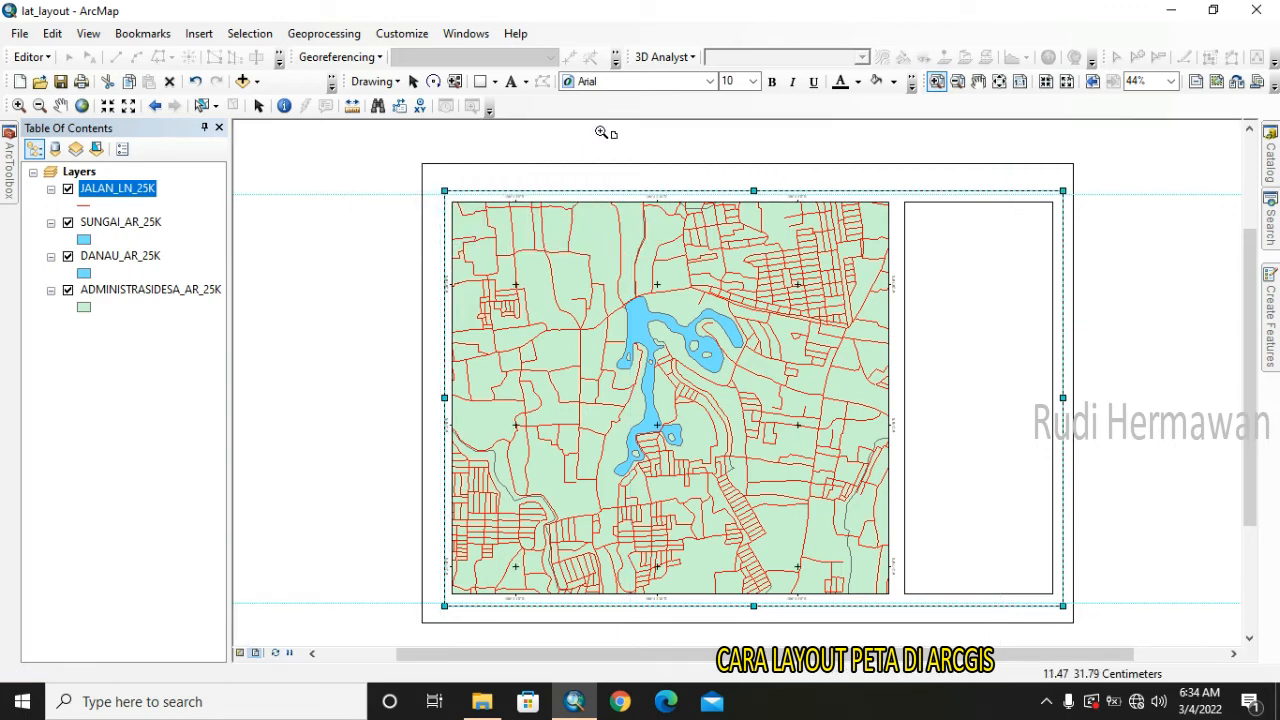
pyautogui.click(88, 33)
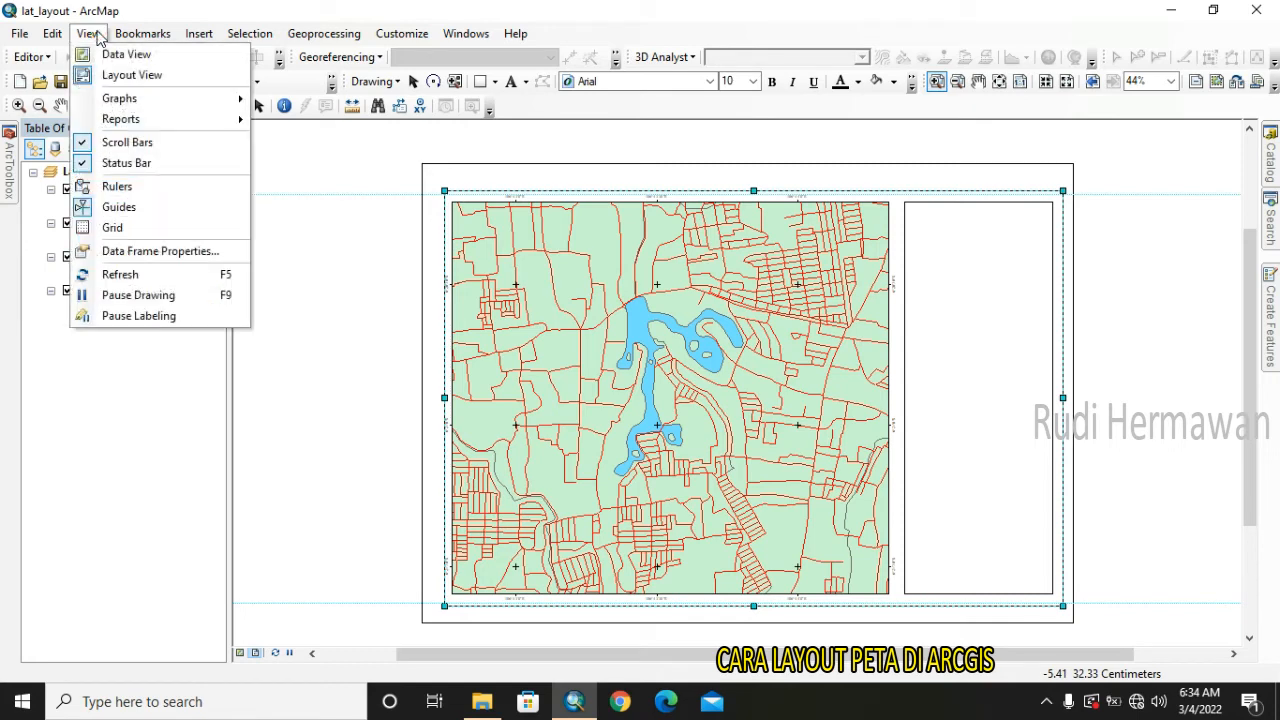
pyautogui.click(117, 187)
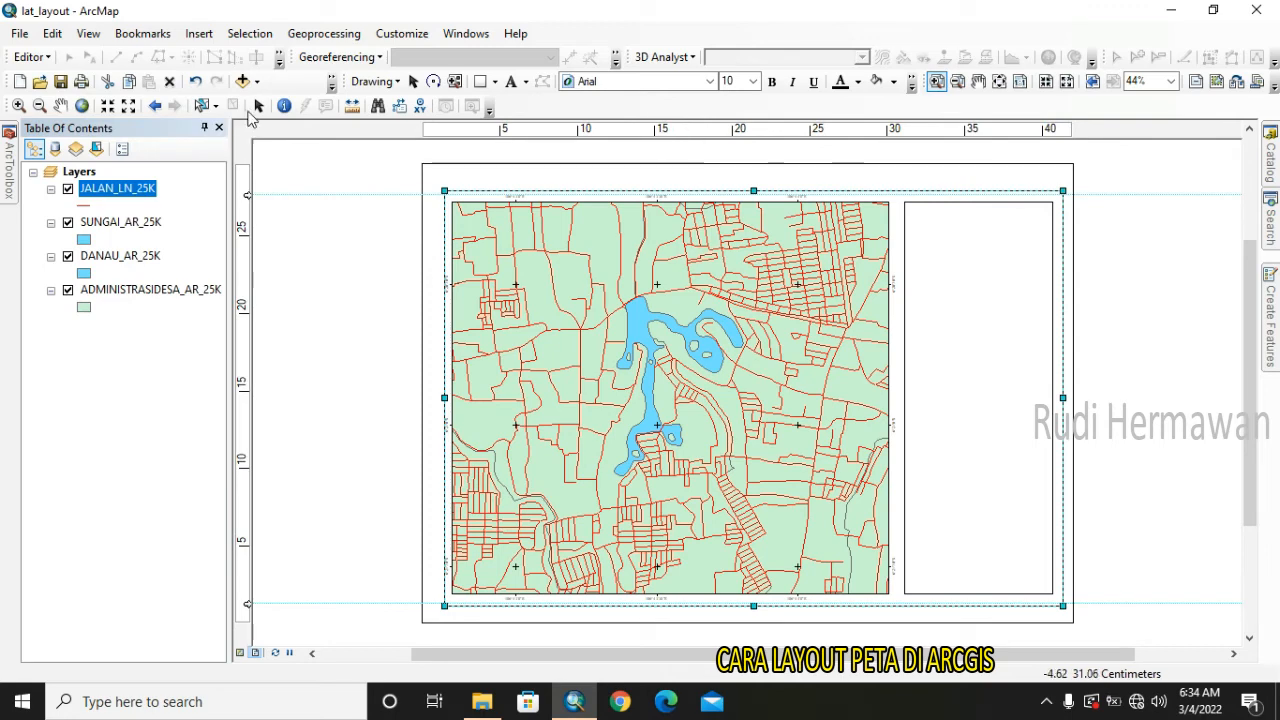
# Deselect the outer rectangle on the layout page.
pyautogui.click(258, 105)
pyautogui.click(1100, 266)
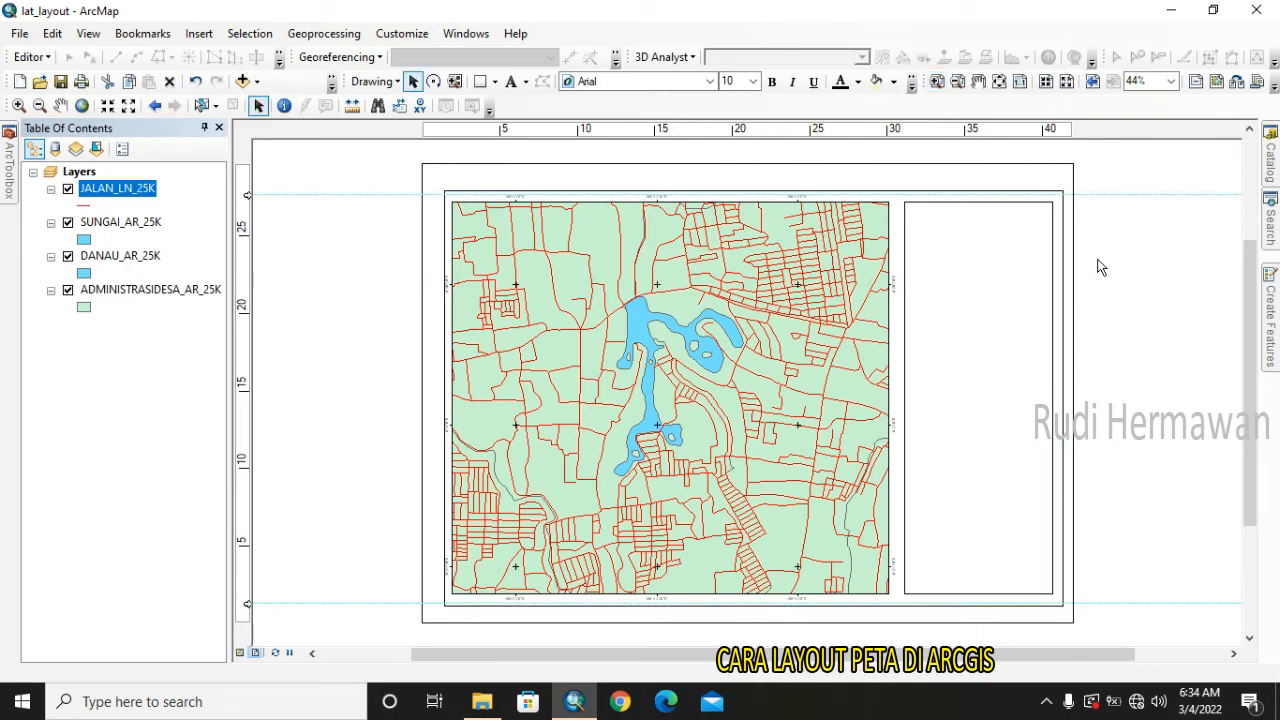
pyautogui.click(977, 543)
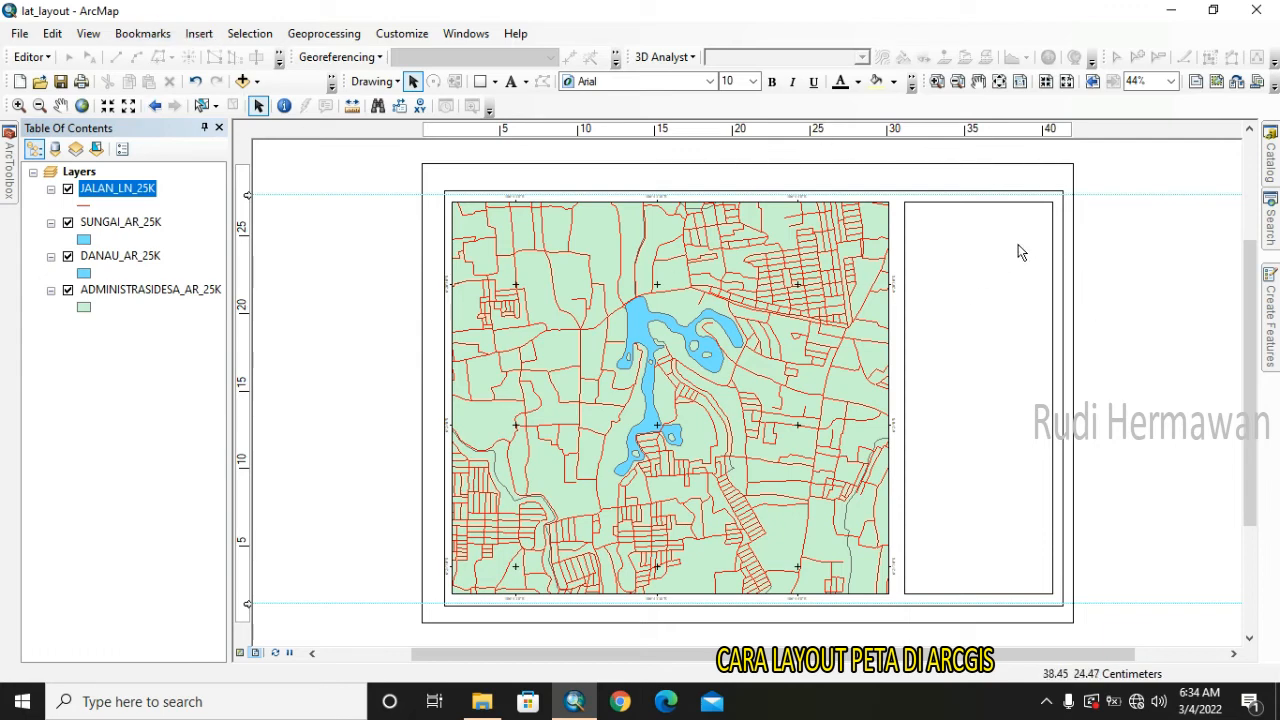
# Insert a new text element on the layout page.
pyautogui.click(198, 36)
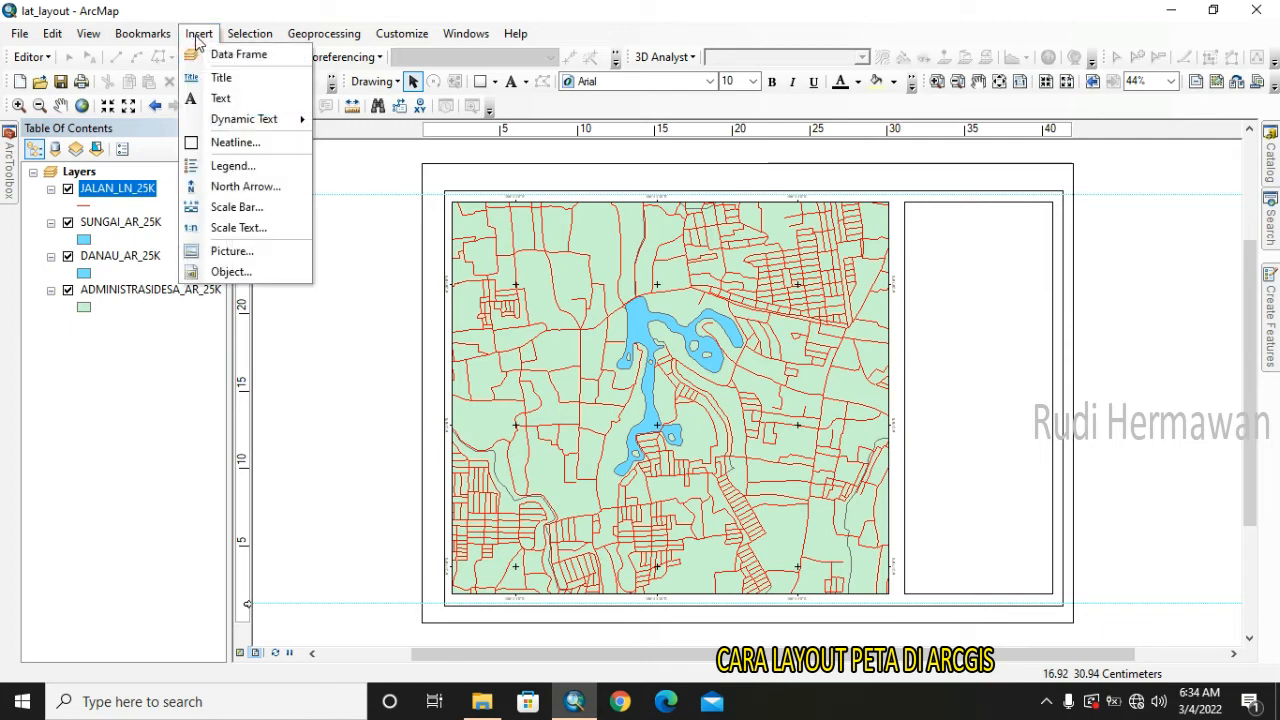
pyautogui.click(247, 104)
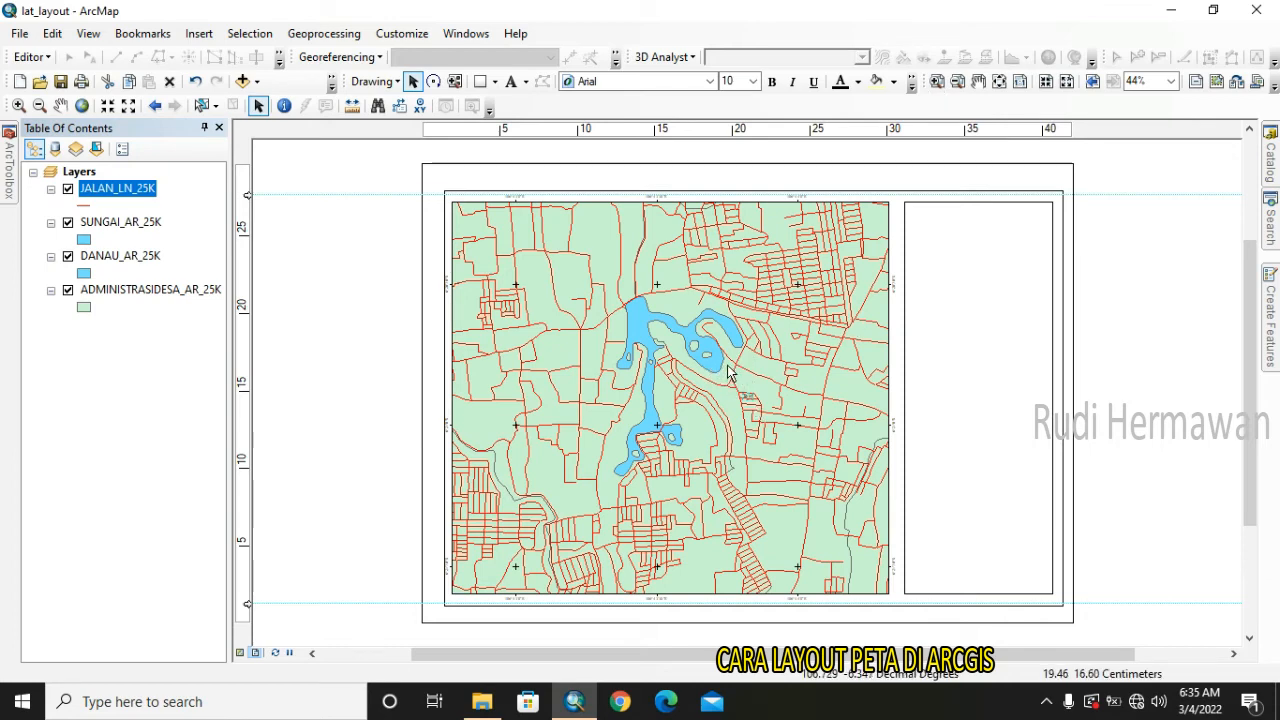
pyautogui.click(936, 81)
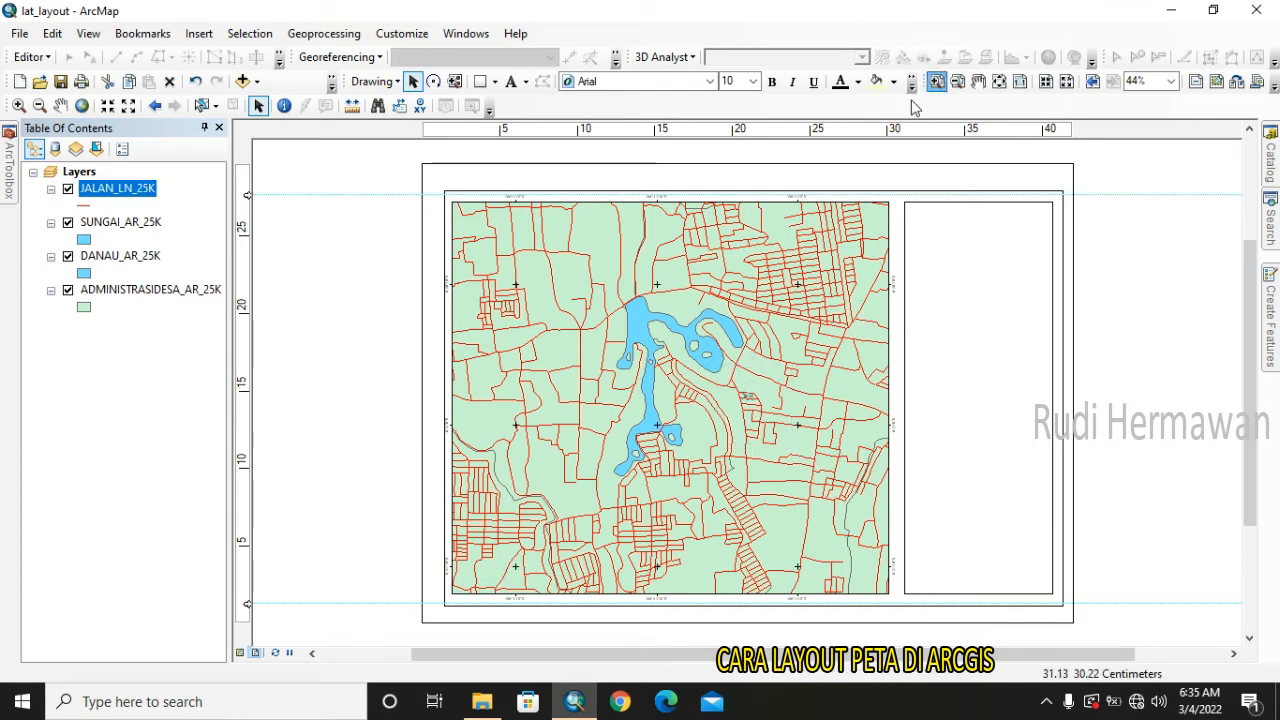
pyautogui.moveTo(652, 347); pyautogui.dragTo(822, 451)
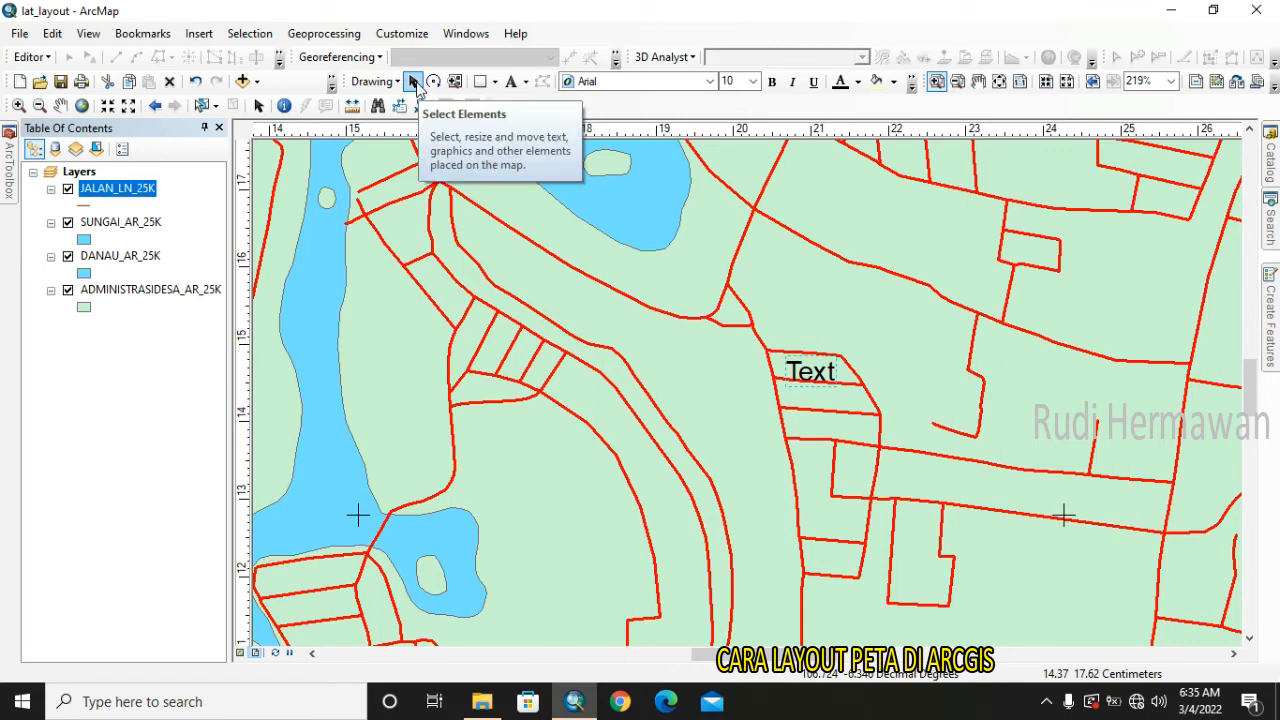
pyautogui.click(414, 82)
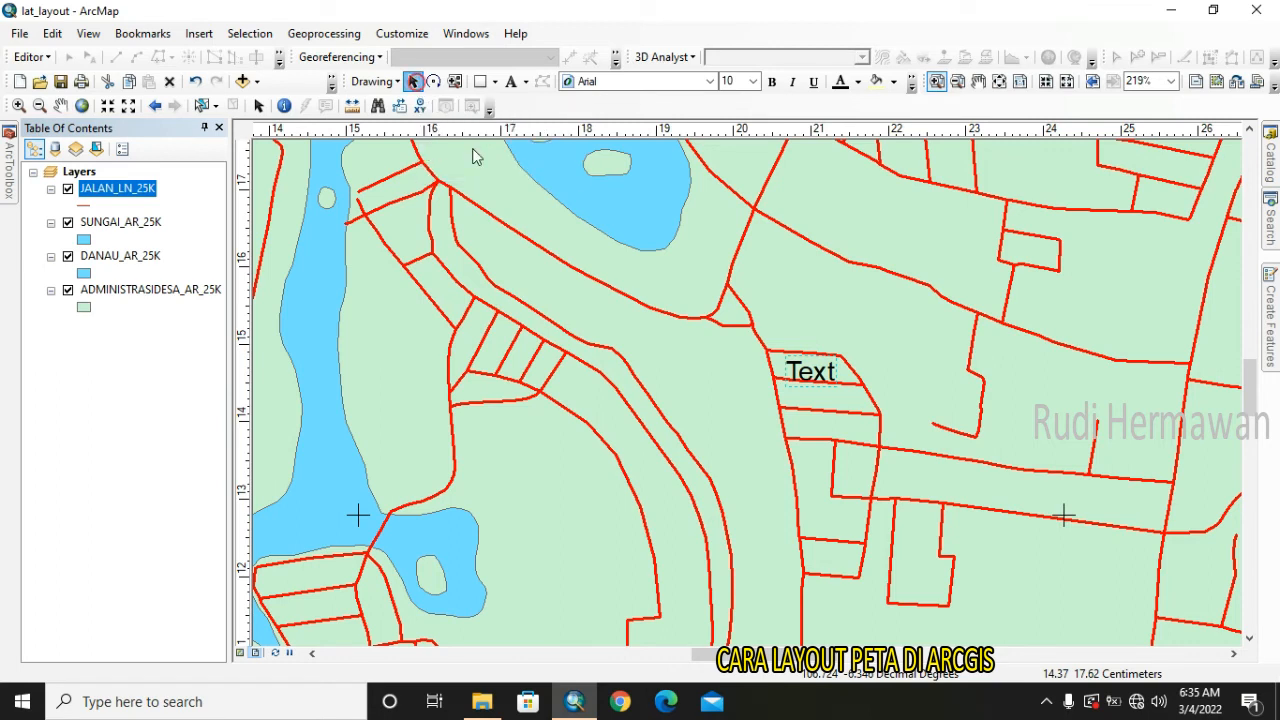
# Replace the new text element's placeholder wording with "SITU CILEDUG" in its properties.
pyautogui.rightClick(815, 372)
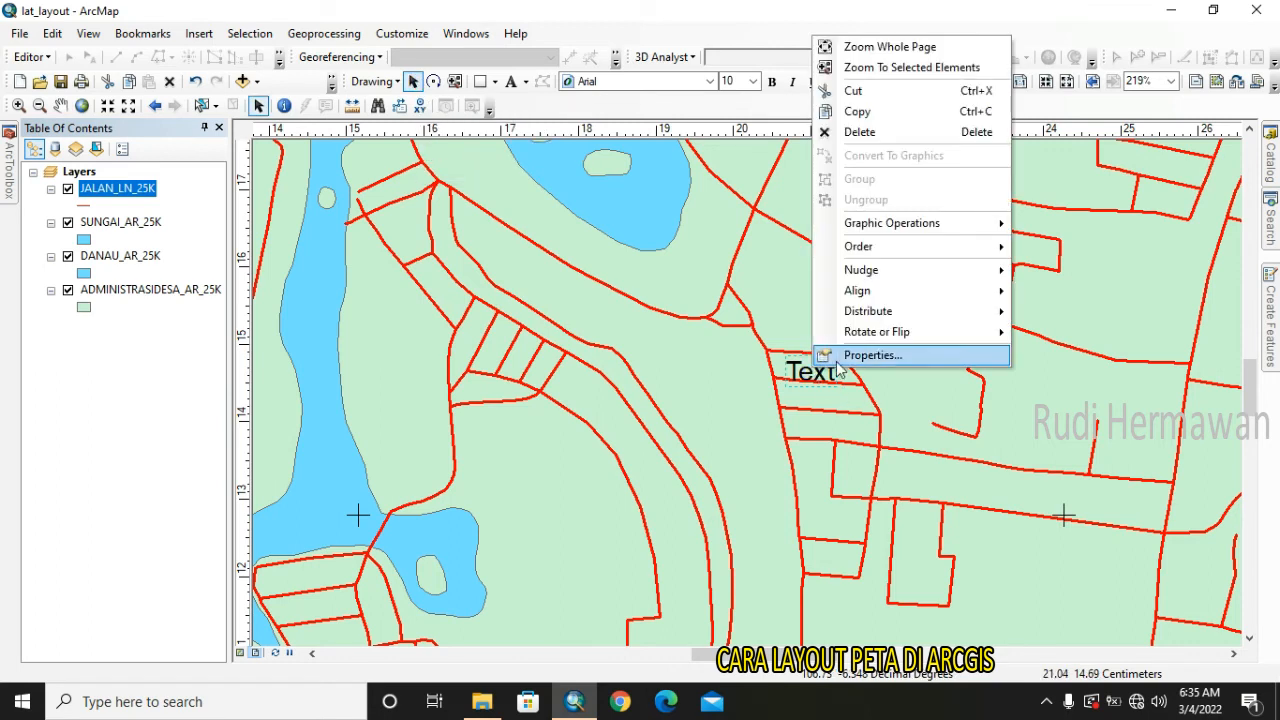
pyautogui.click(935, 360)
pyautogui.click(702, 258)
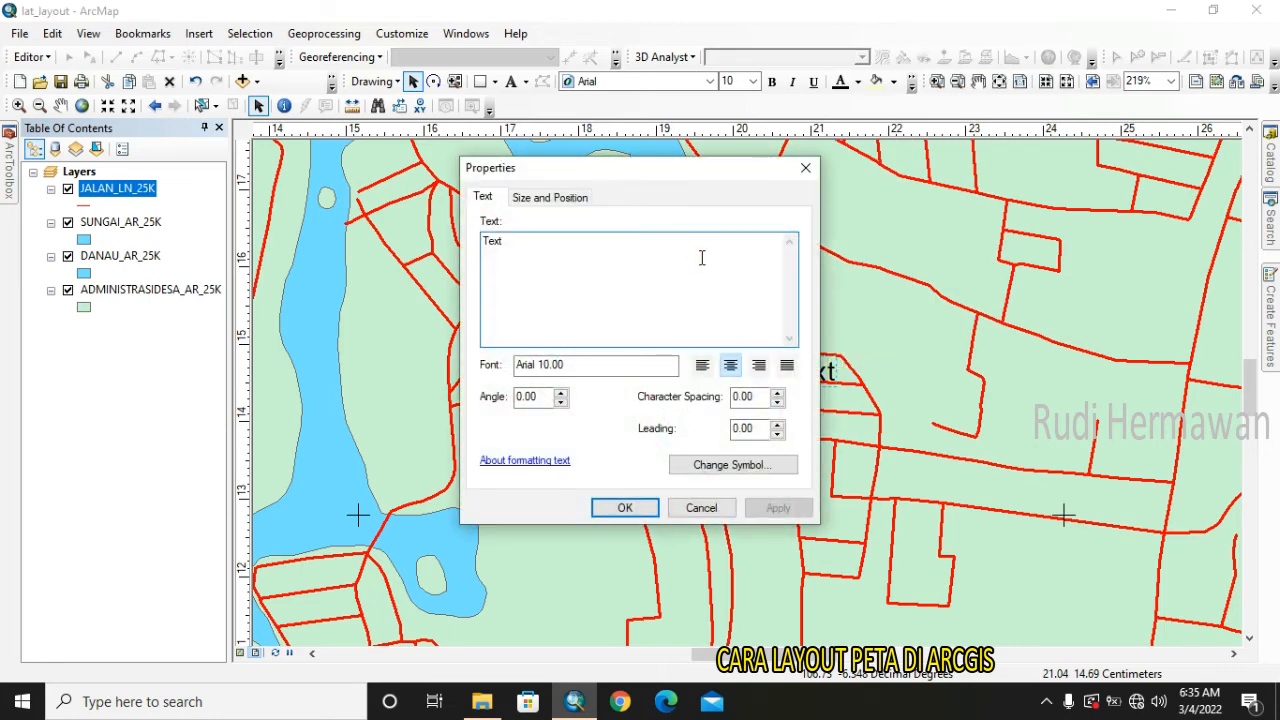
pyautogui.press('BackSpace')
pyautogui.press('BackSpace')
pyautogui.press('BackSpace')
pyautogui.press('BackSpace')
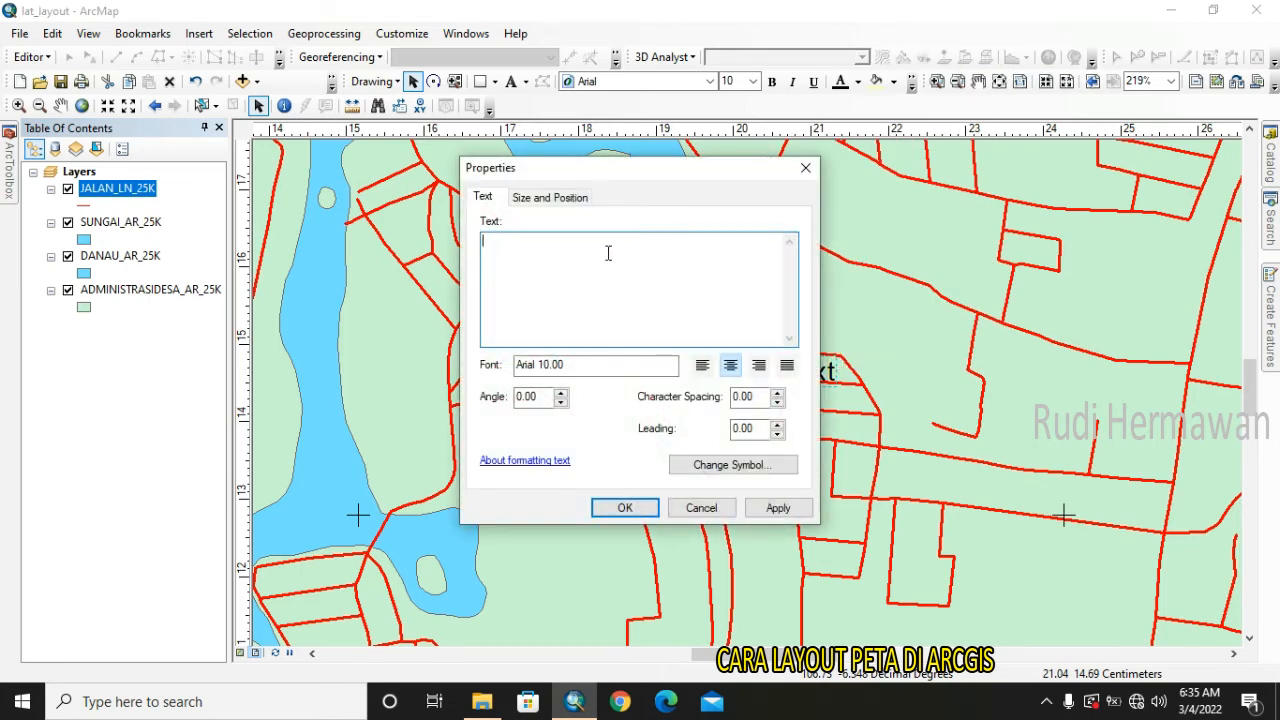
pyautogui.write('SITU CILEDUG')
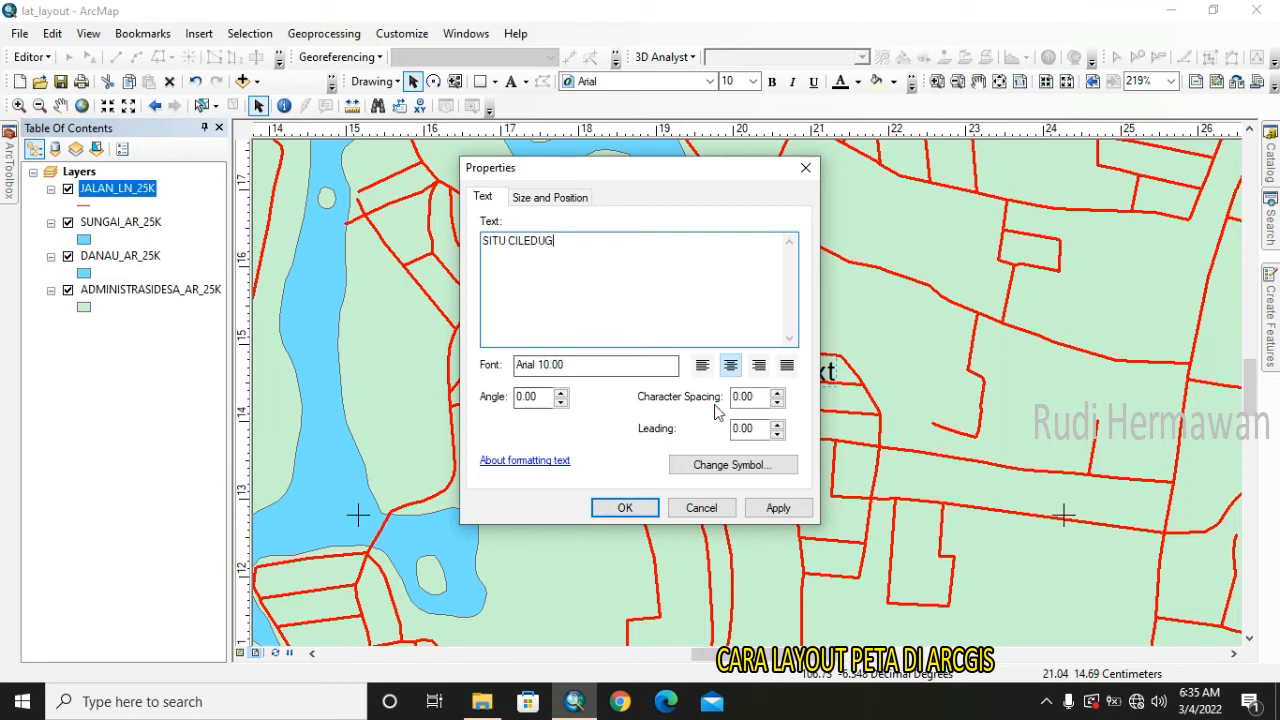
# Change the text symbol to bold Times New Roman at size 14.
pyautogui.click(561, 366)
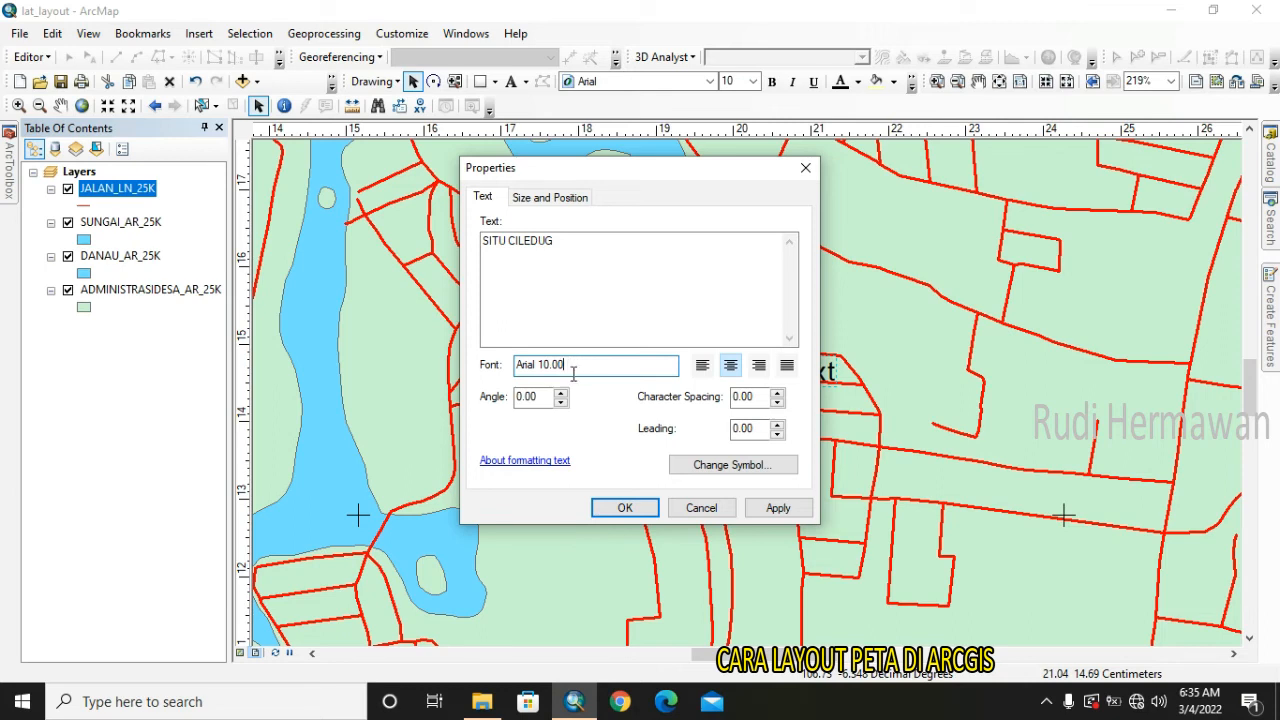
pyautogui.click(706, 468)
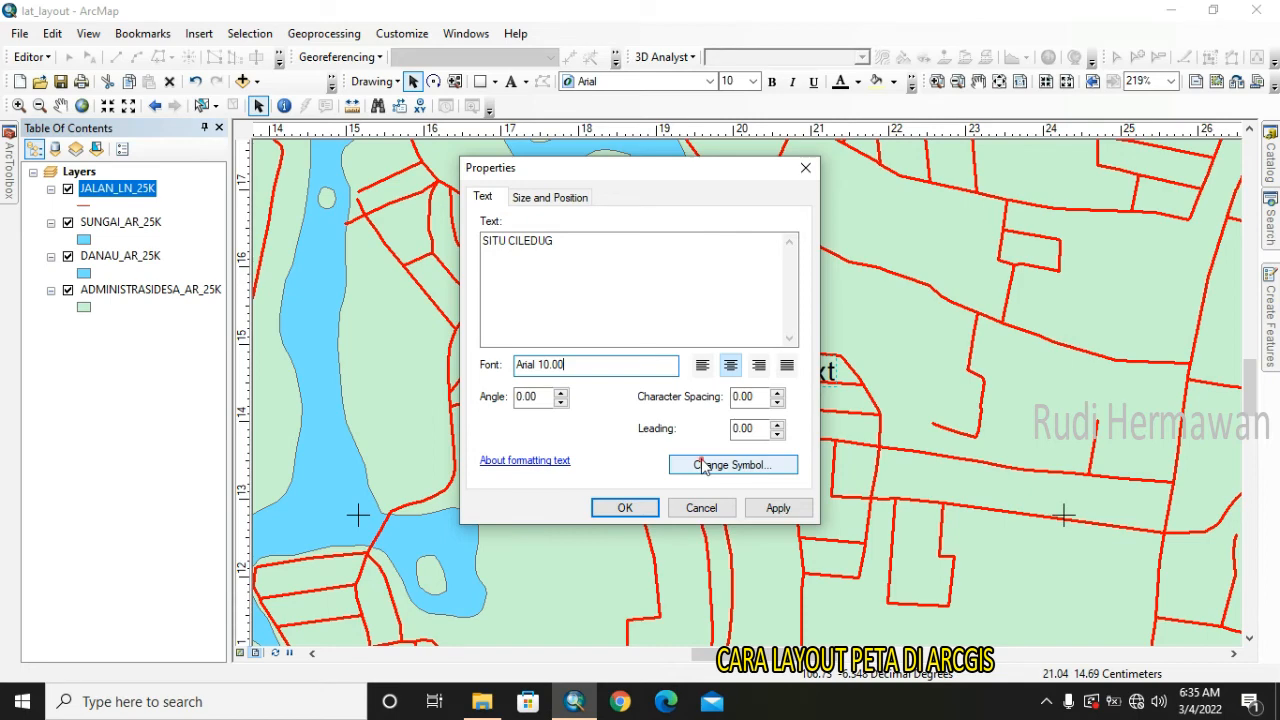
pyautogui.click(705, 467)
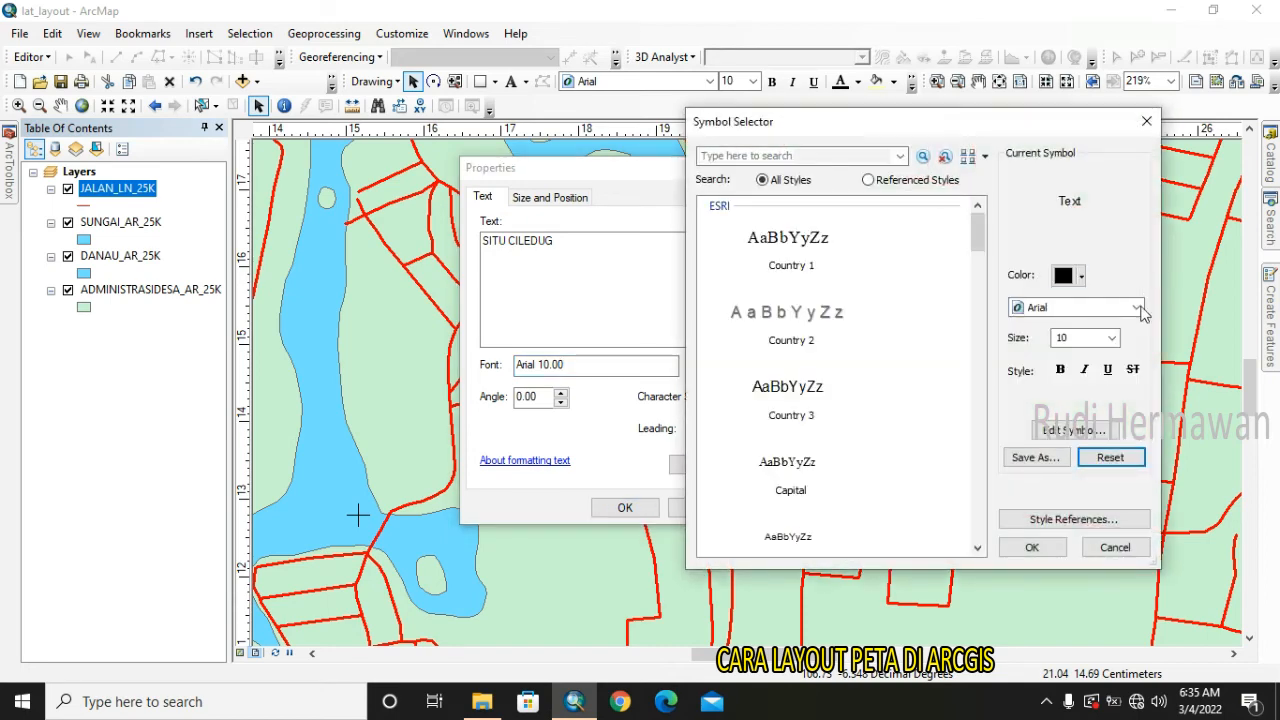
pyautogui.click(1138, 309)
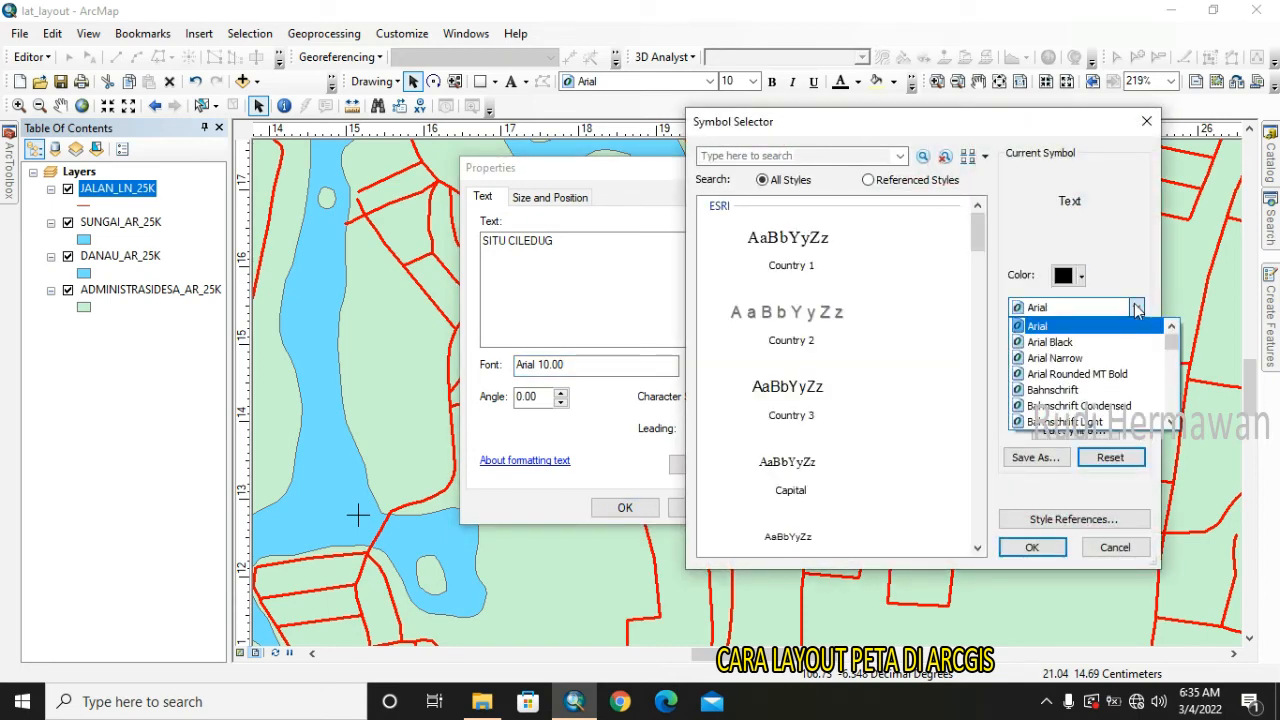
pyautogui.write('tim')
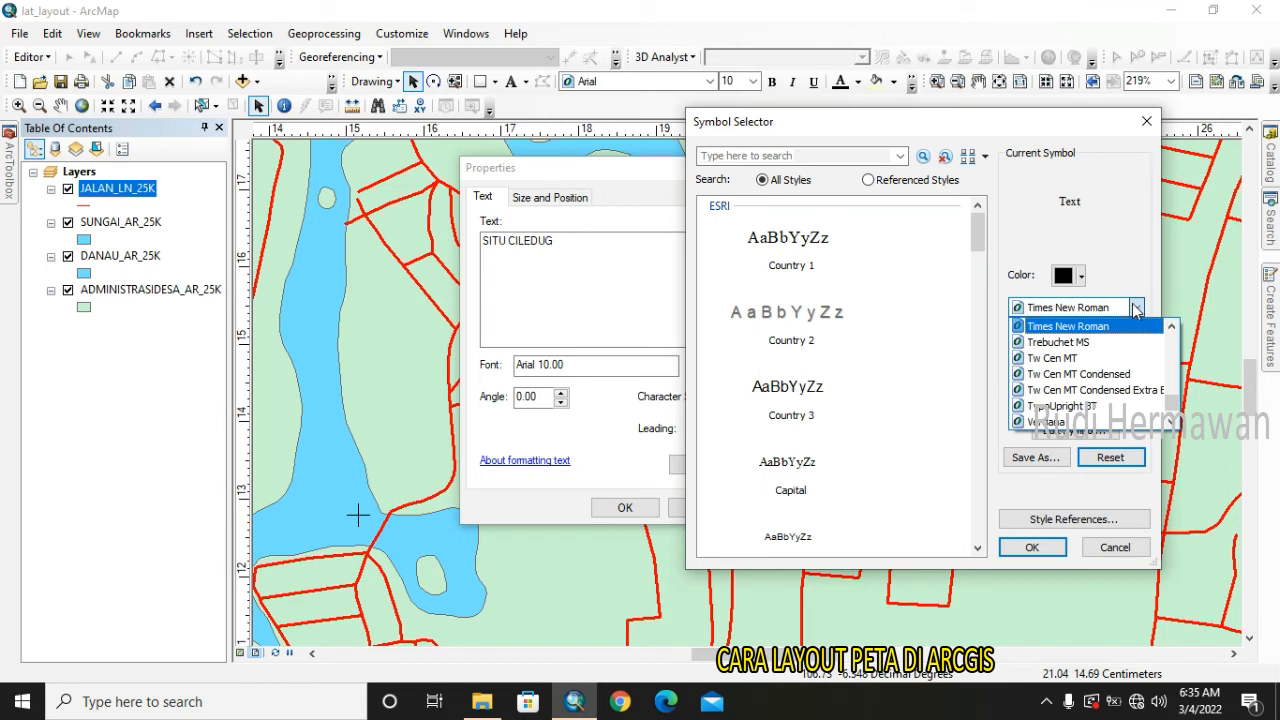
pyautogui.click(1137, 308)
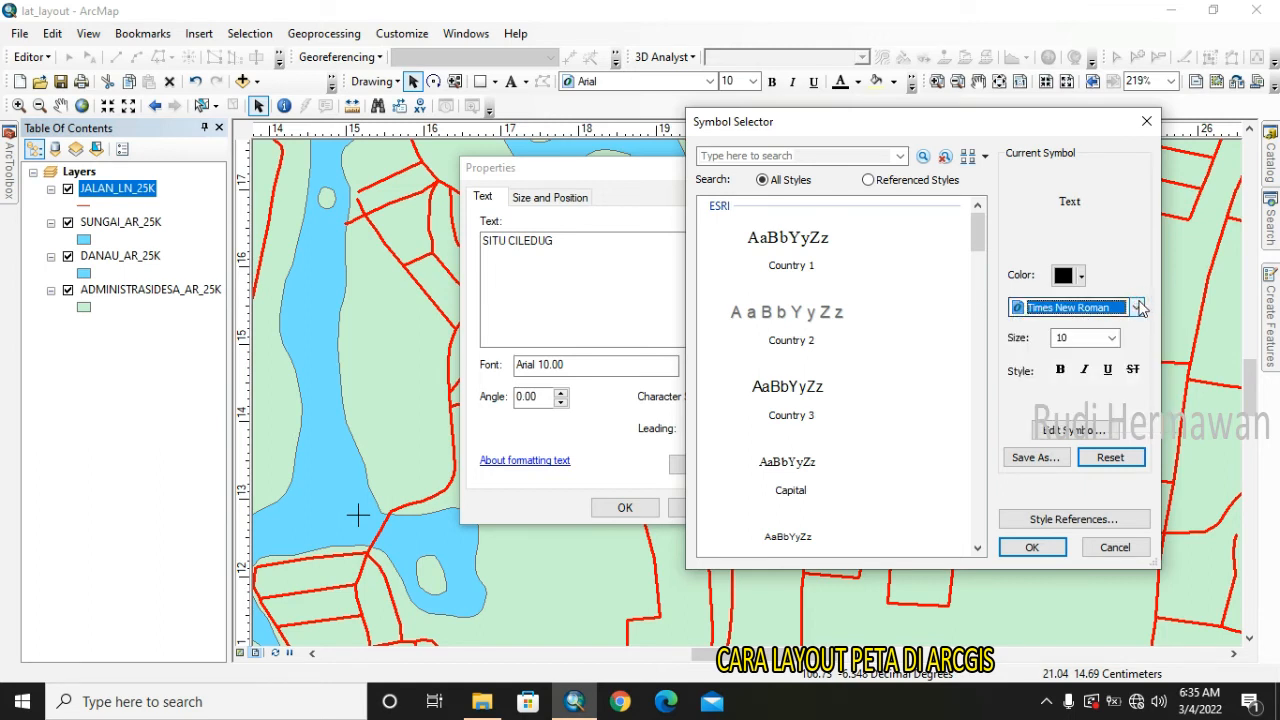
pyautogui.click(1111, 338)
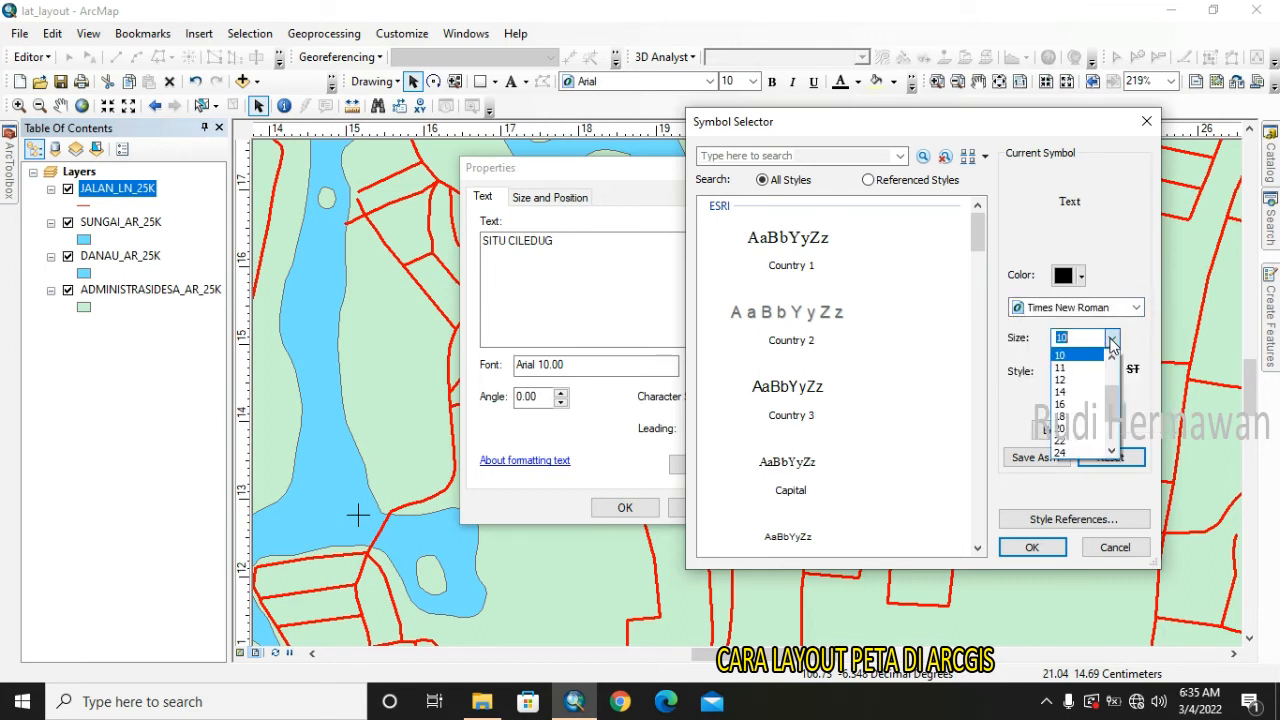
pyautogui.click(1088, 392)
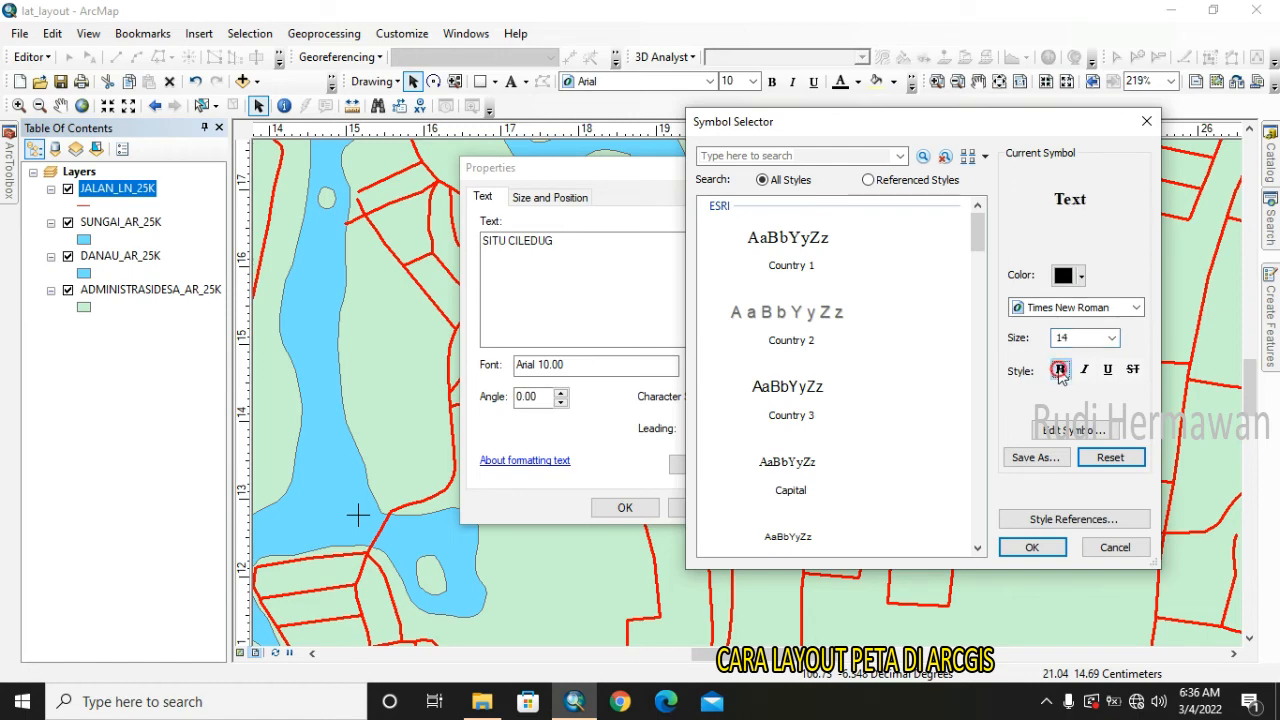
pyautogui.click(1032, 547)
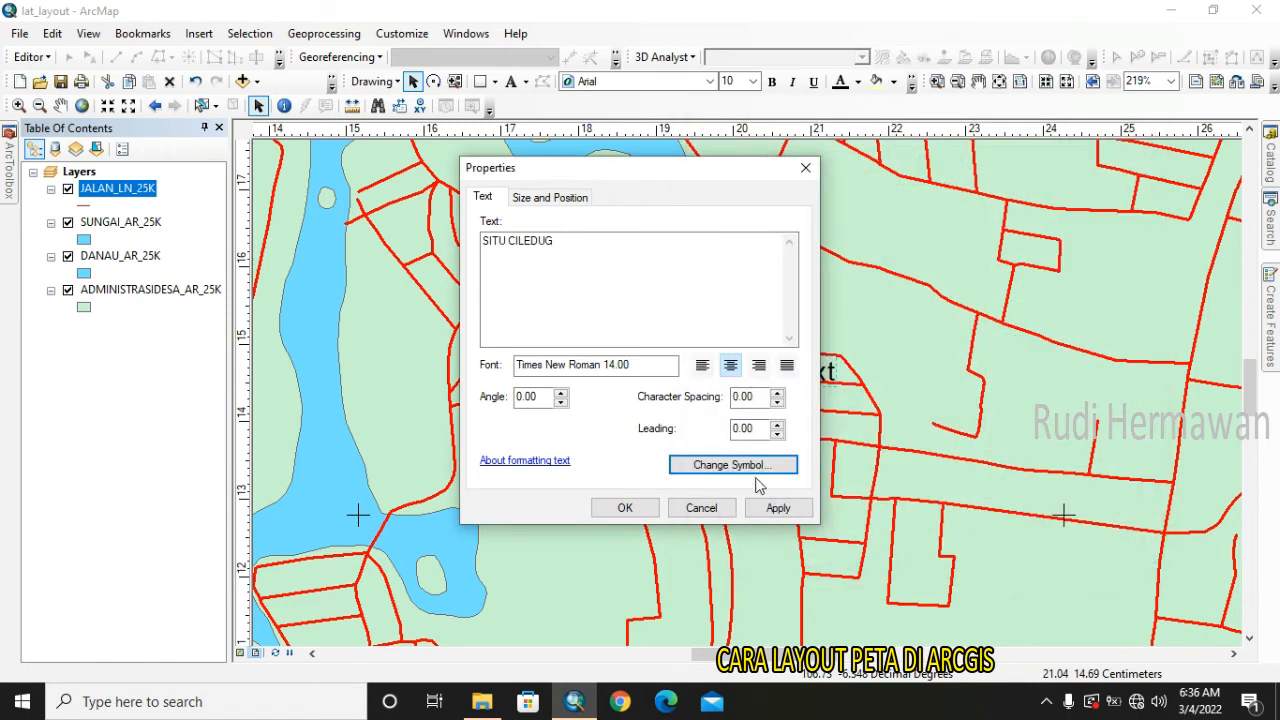
# Add the second line "KECAMATAN PAMULANG, KOTA TANGERANG SELATAN" to the text and apply the properties.
pyautogui.click(566, 238)
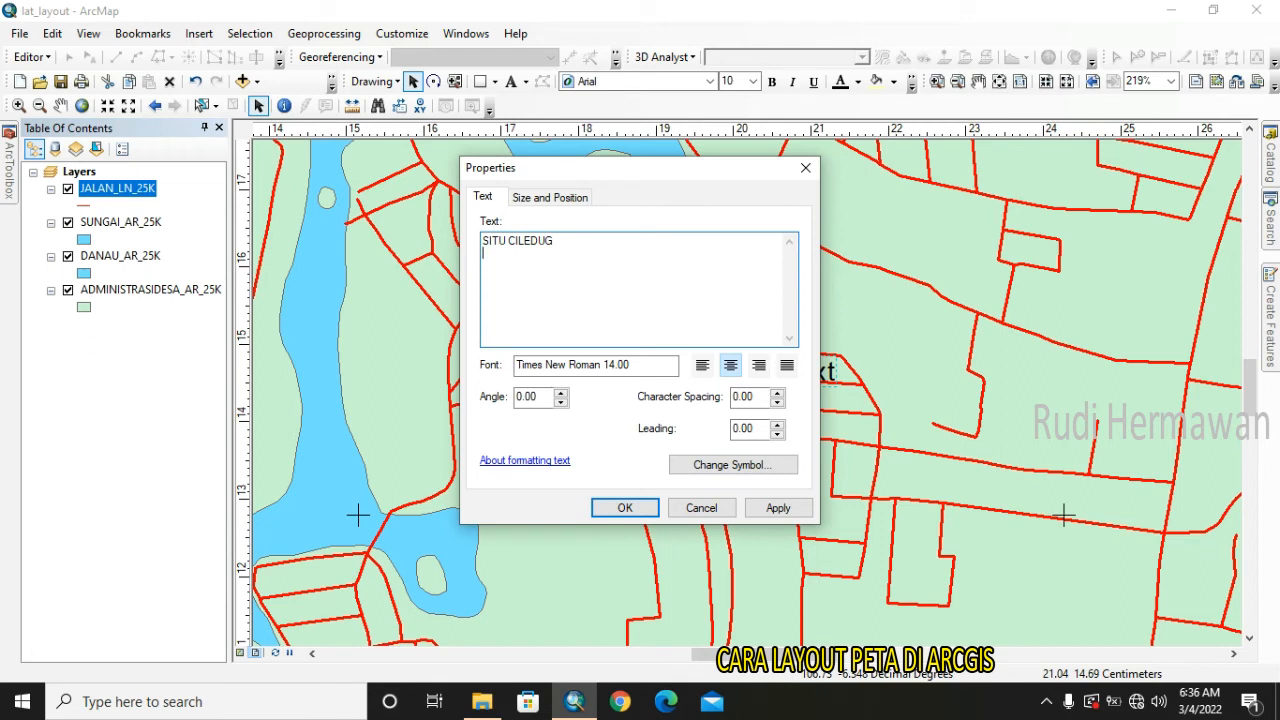
pyautogui.write('KECAMATAN PAMULANG, KOTA TANGERANG SELATAN')
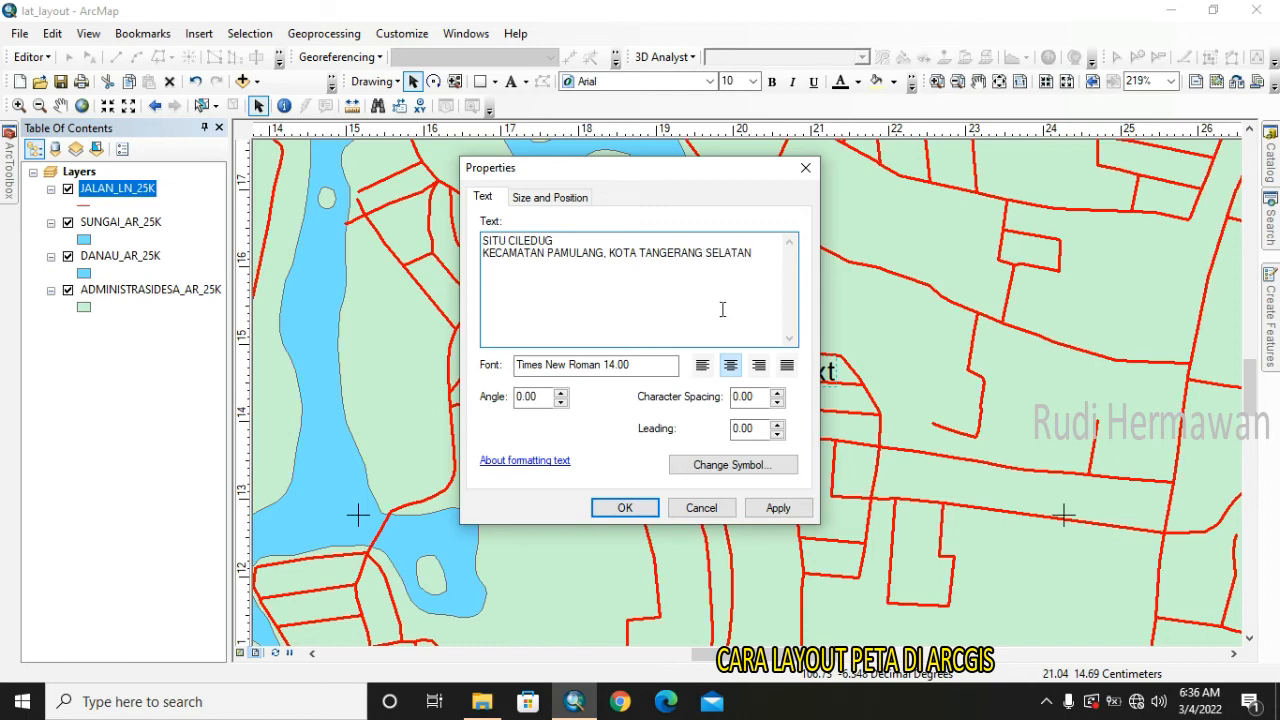
pyautogui.click(624, 507)
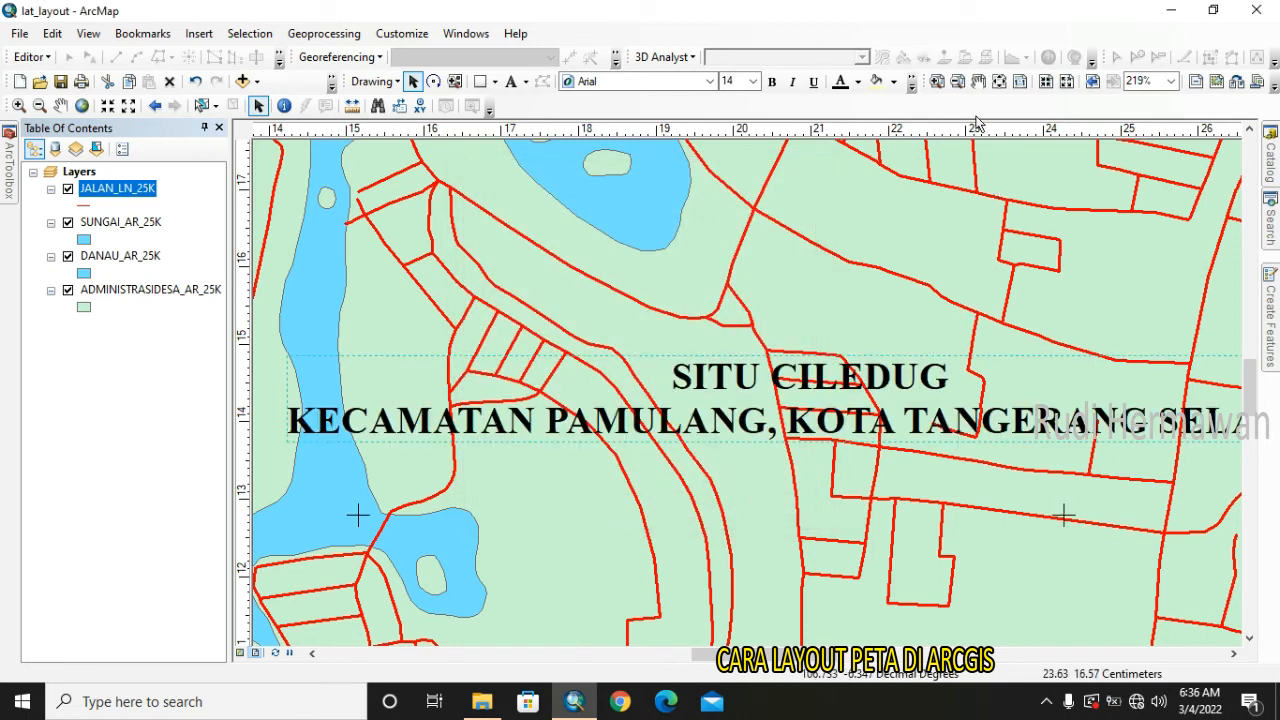
# Move the two-line title from the map to the upper end of the side box, and deselect it.
pyautogui.click(999, 81)
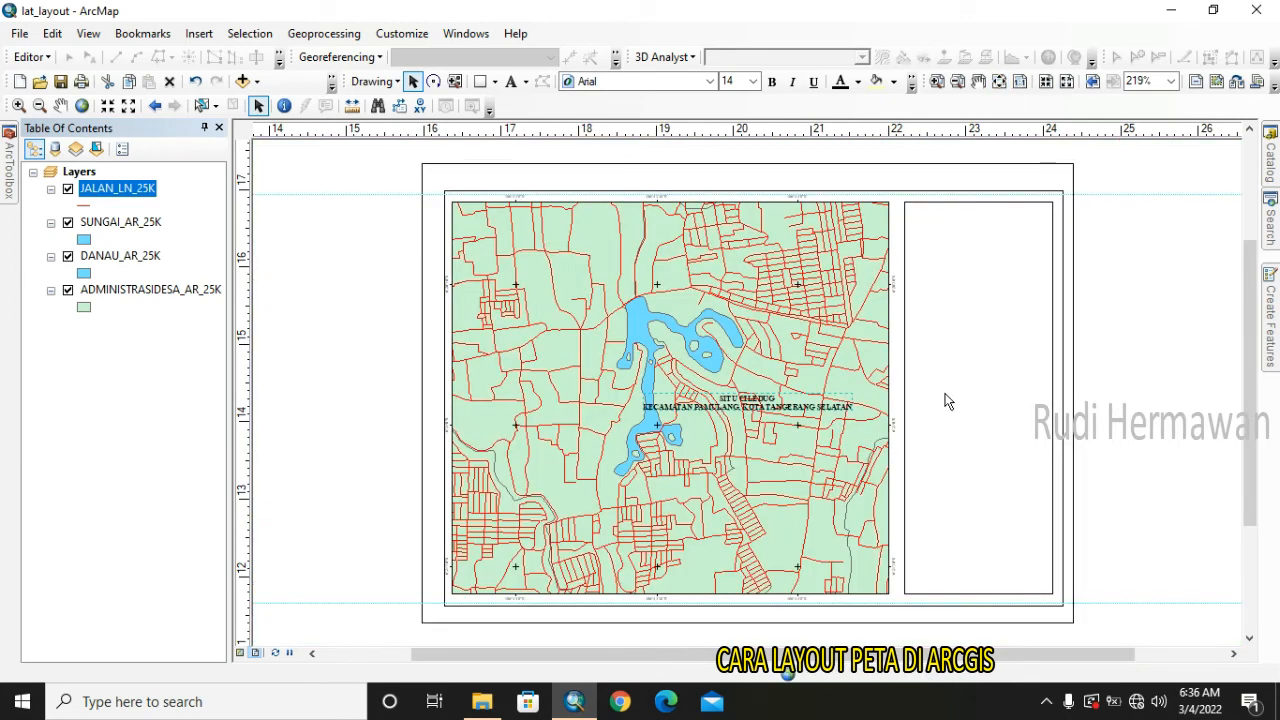
pyautogui.moveTo(760, 402); pyautogui.dragTo(1025, 220)
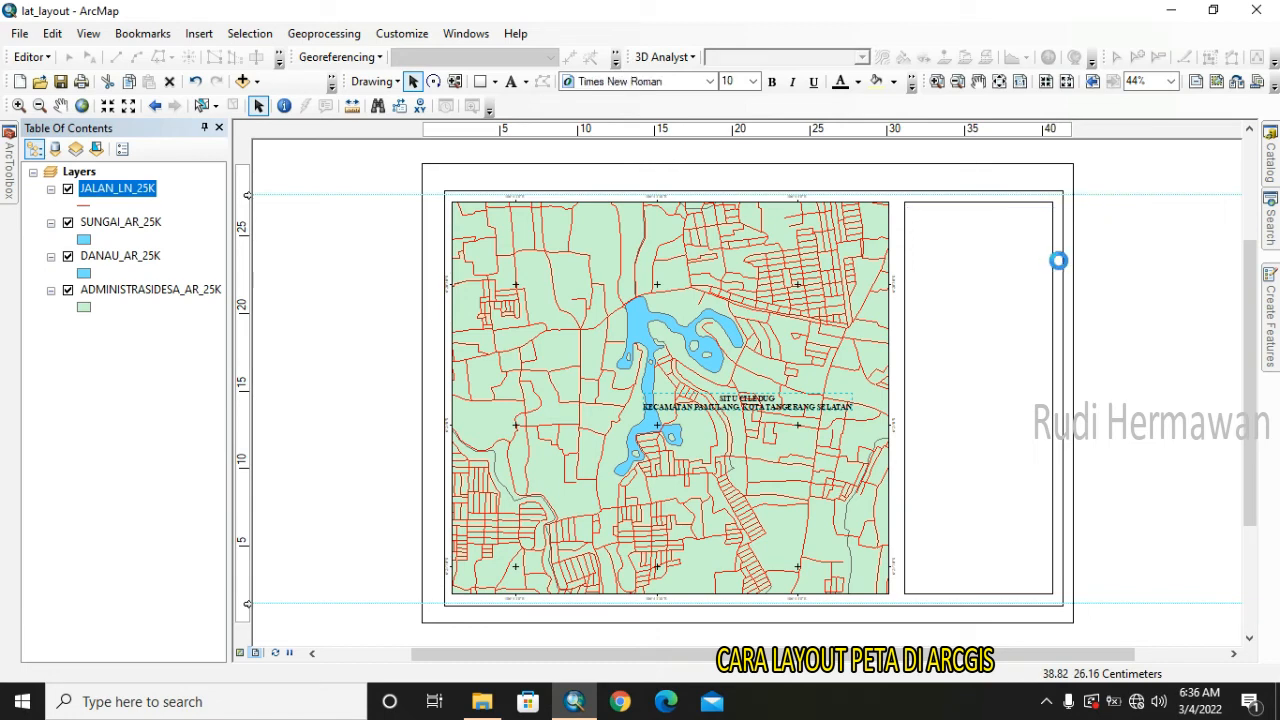
pyautogui.click(1145, 327)
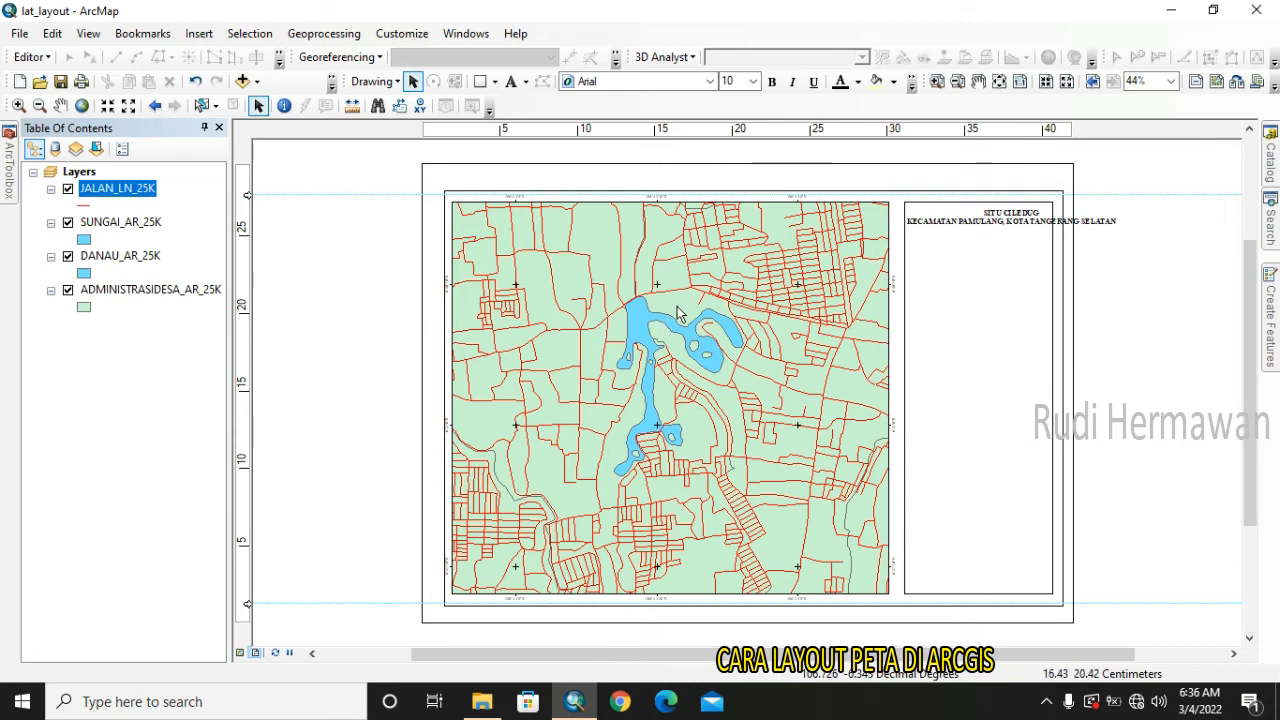
# Select the map data frame and enlarge the map content around the lake with Fixed Zoom In.
pyautogui.click(619, 300)
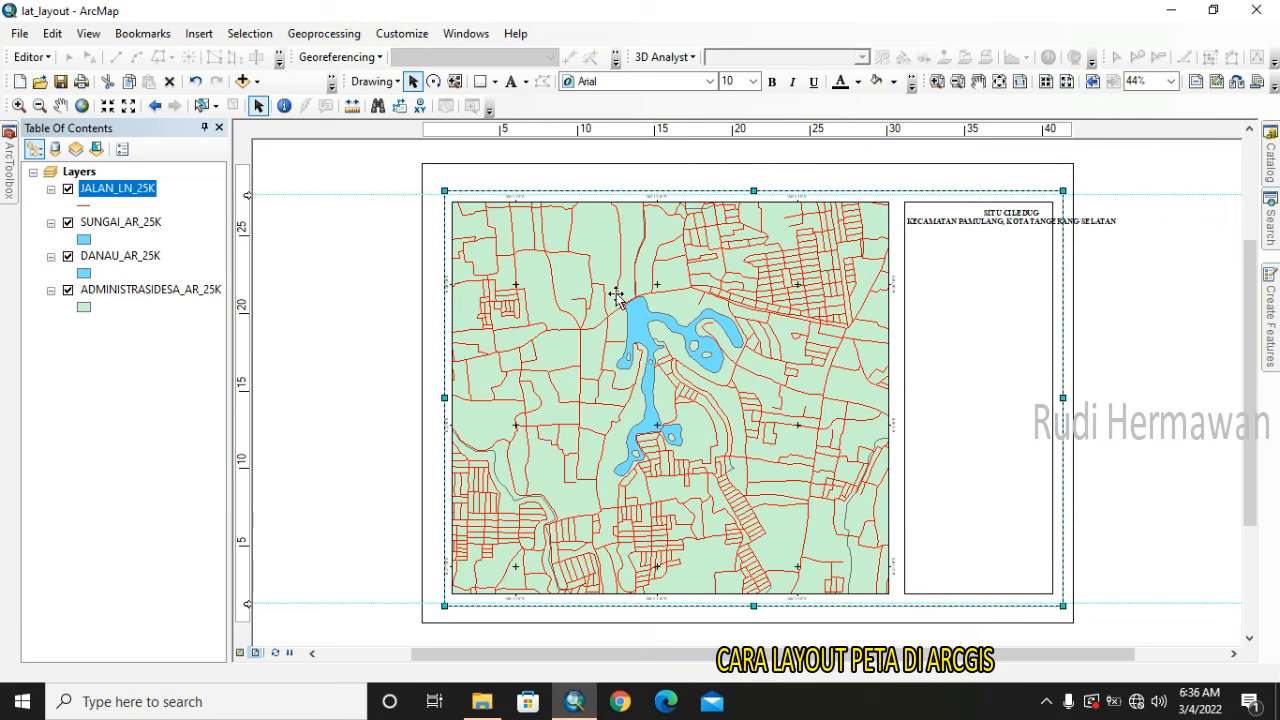
pyautogui.click(732, 262)
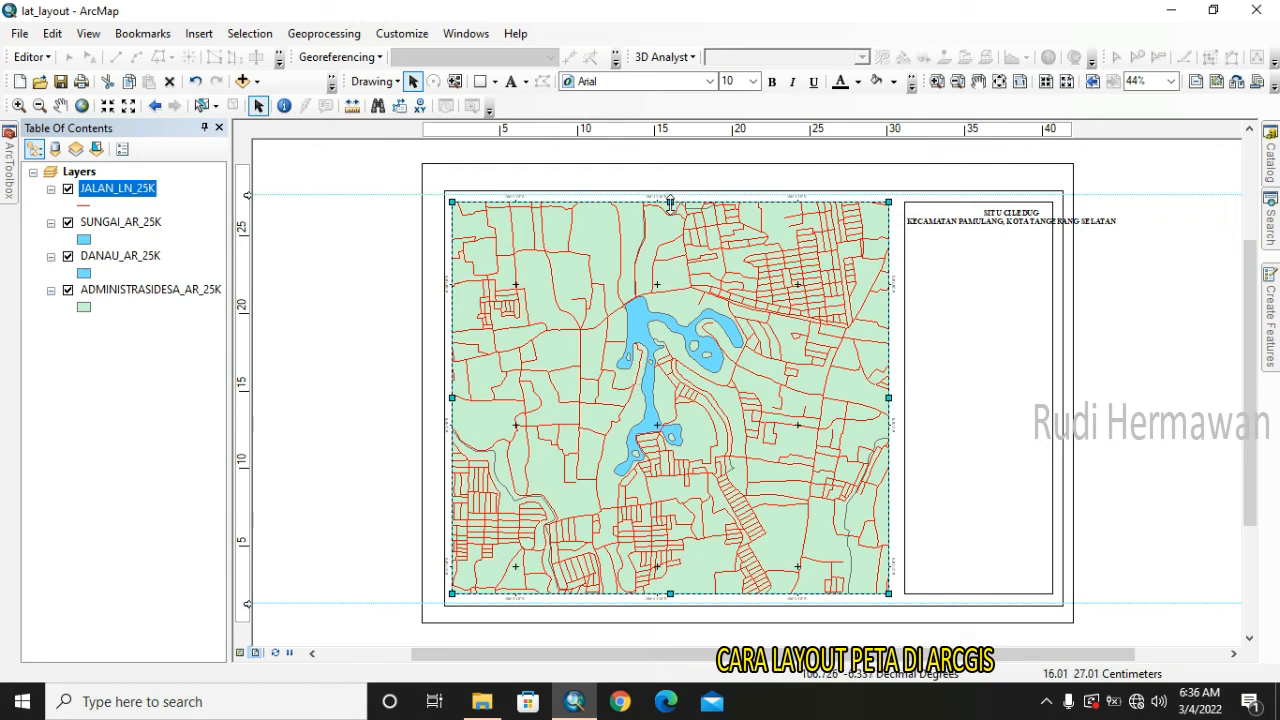
pyautogui.click(128, 107)
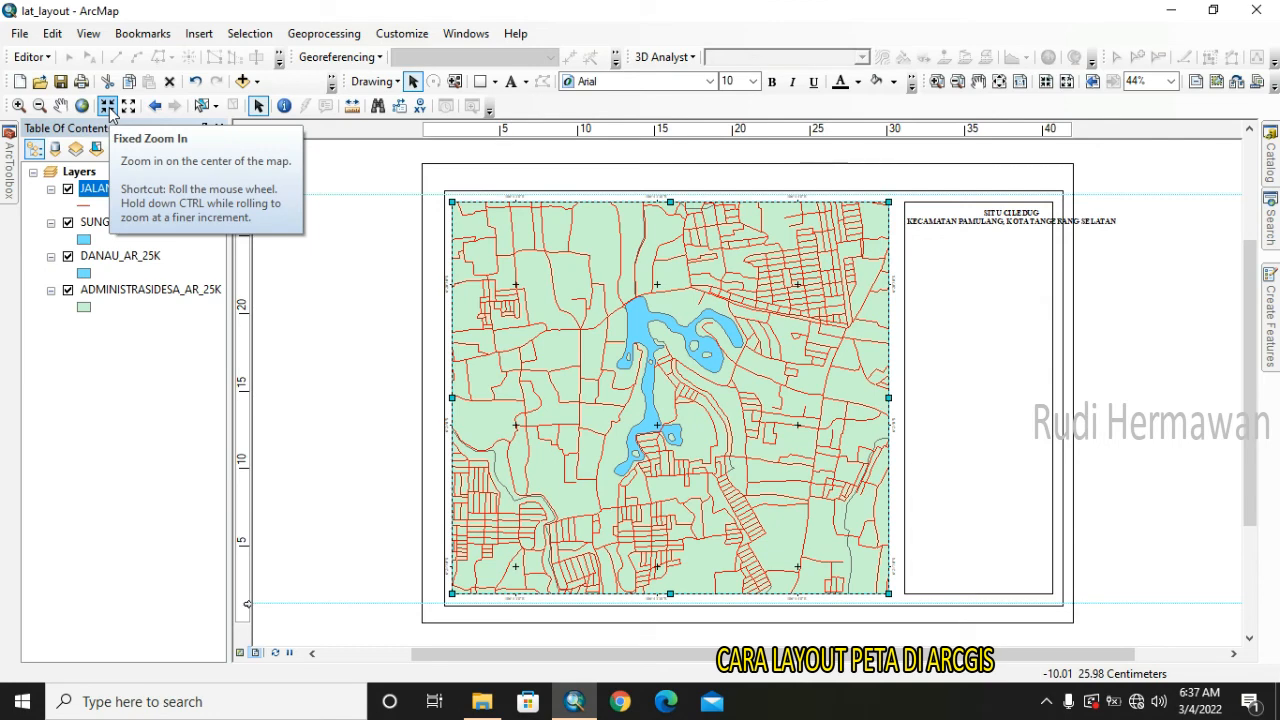
pyautogui.click(108, 107)
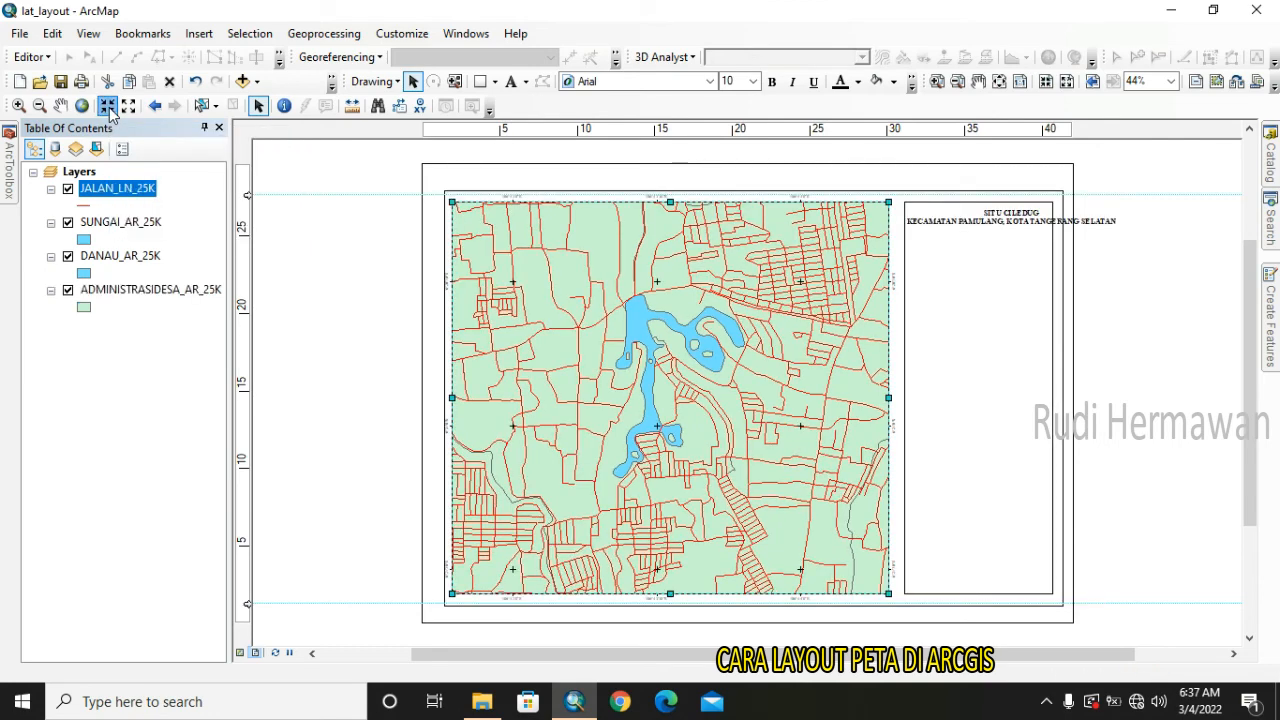
pyautogui.click(108, 107)
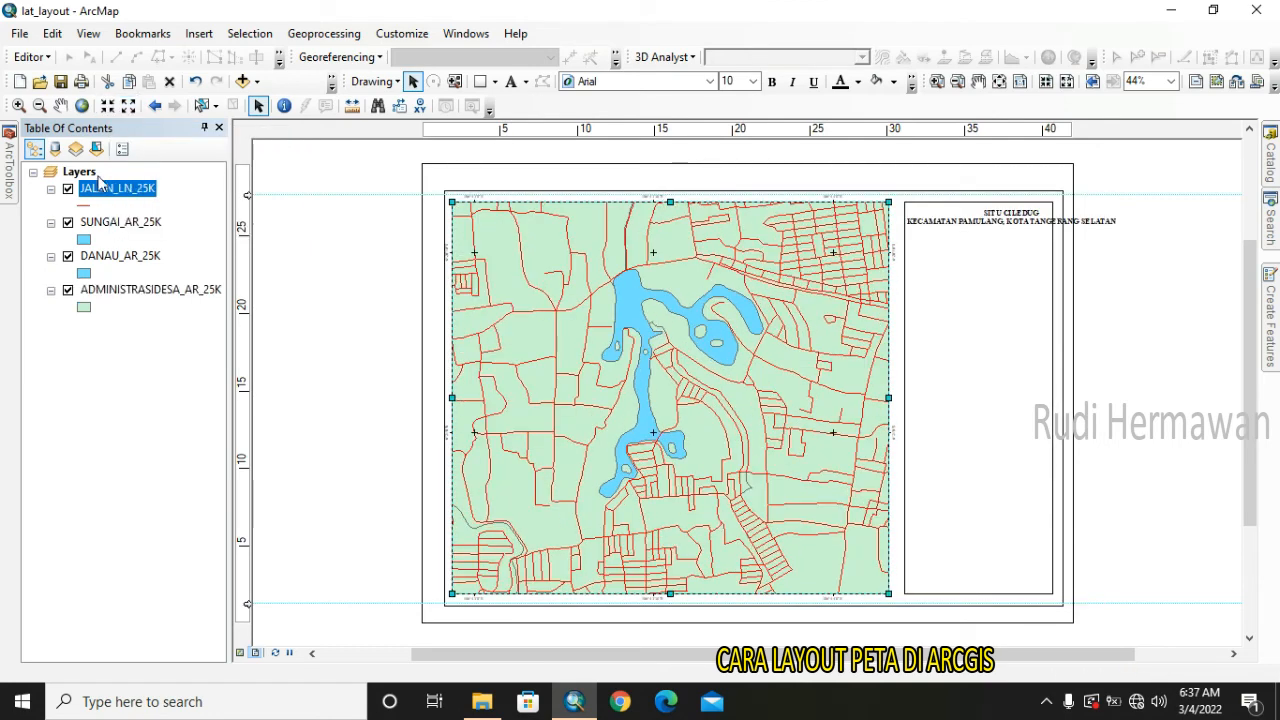
# Centre the lake within the data frame and enlarge it further, finishing with the Select Elements tool active.
pyautogui.click(60, 107)
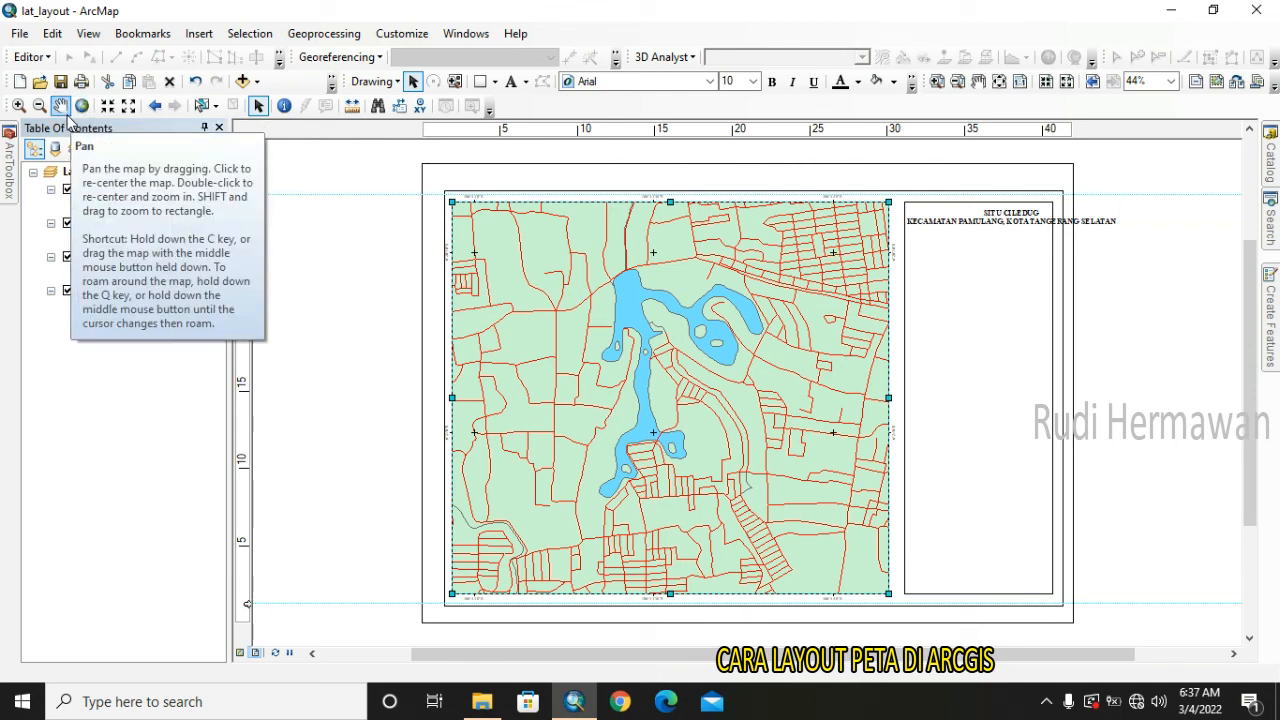
pyautogui.click(67, 114)
pyautogui.moveTo(703, 328); pyautogui.dragTo(680, 408)
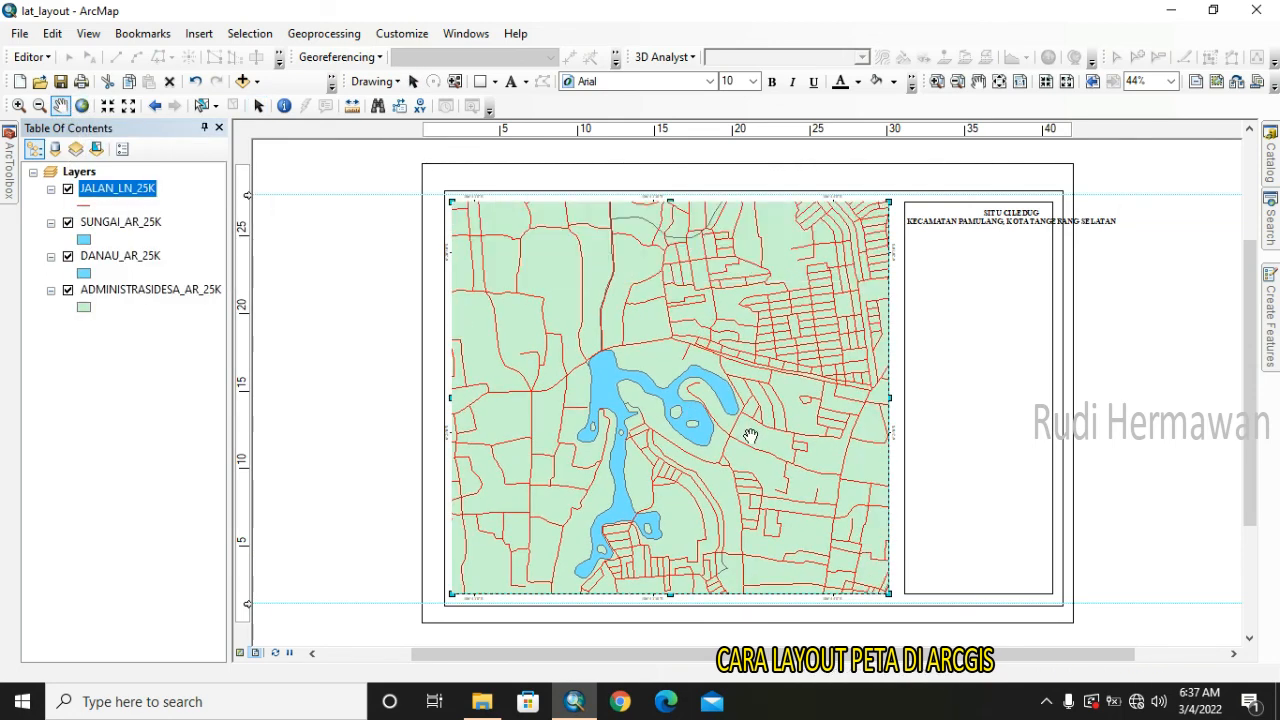
pyautogui.moveTo(699, 462); pyautogui.dragTo(720, 400)
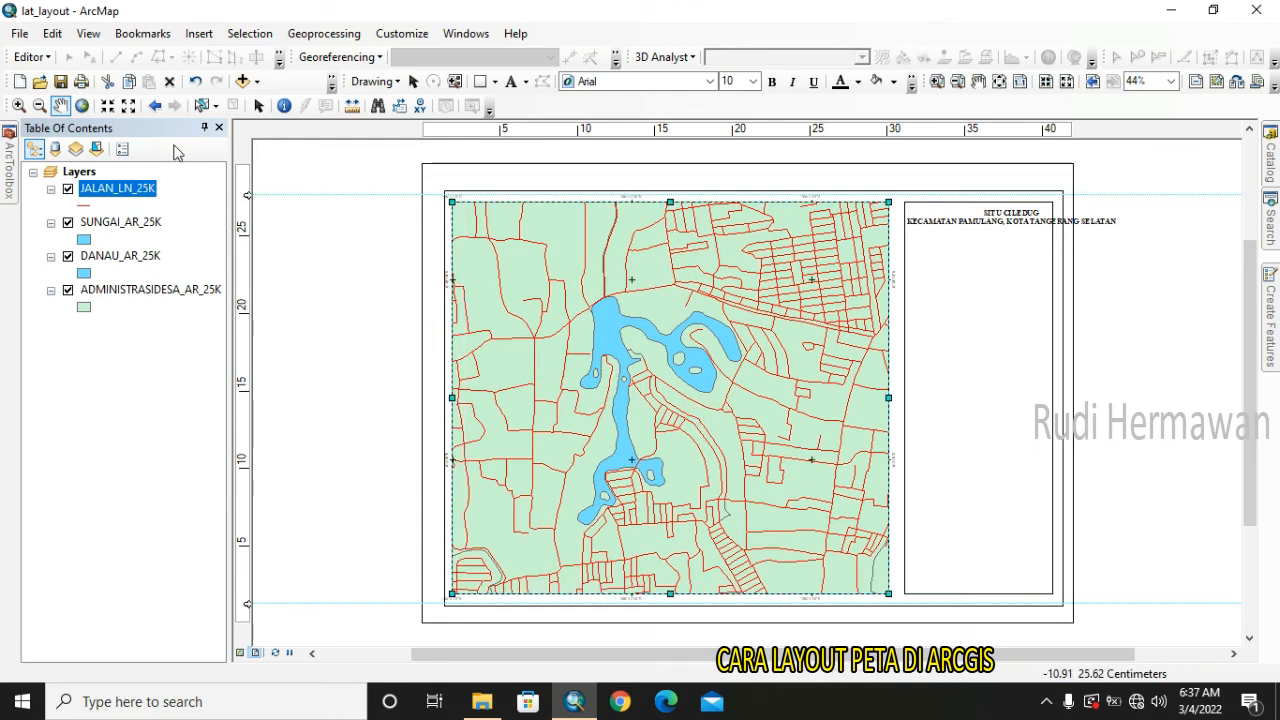
pyautogui.moveTo(703, 384); pyautogui.dragTo(723, 370)
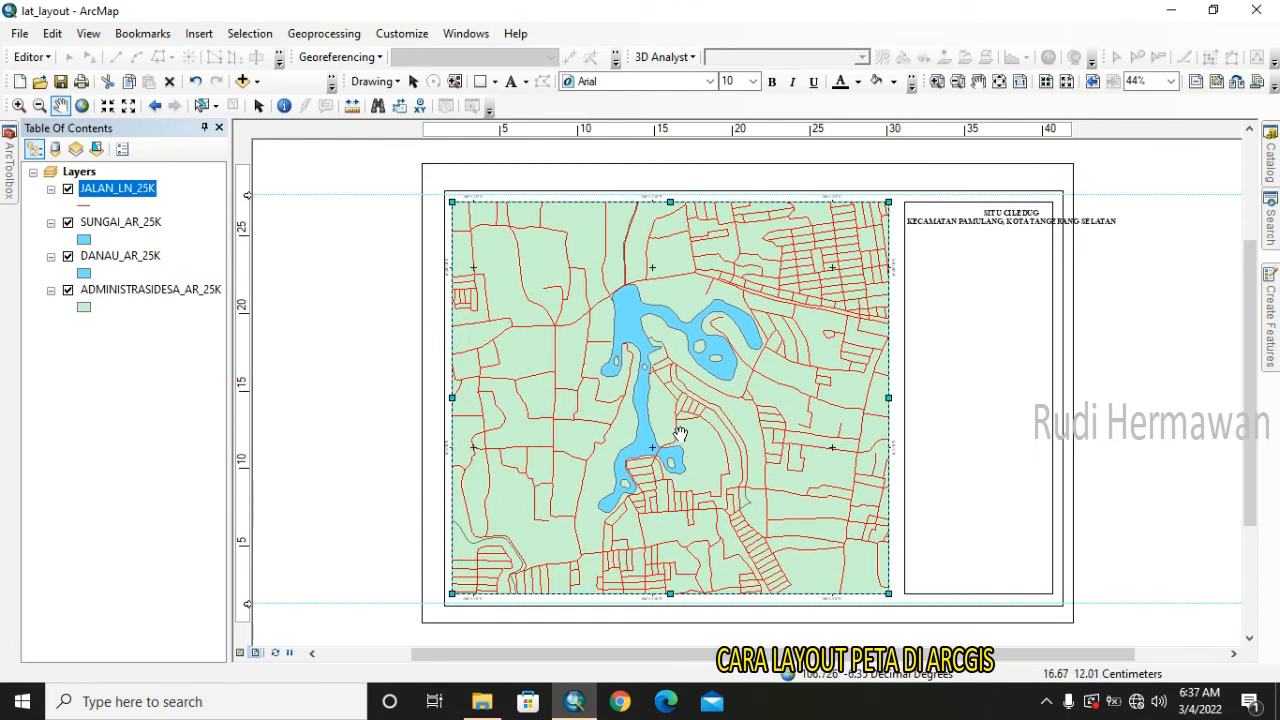
pyautogui.click(107, 106)
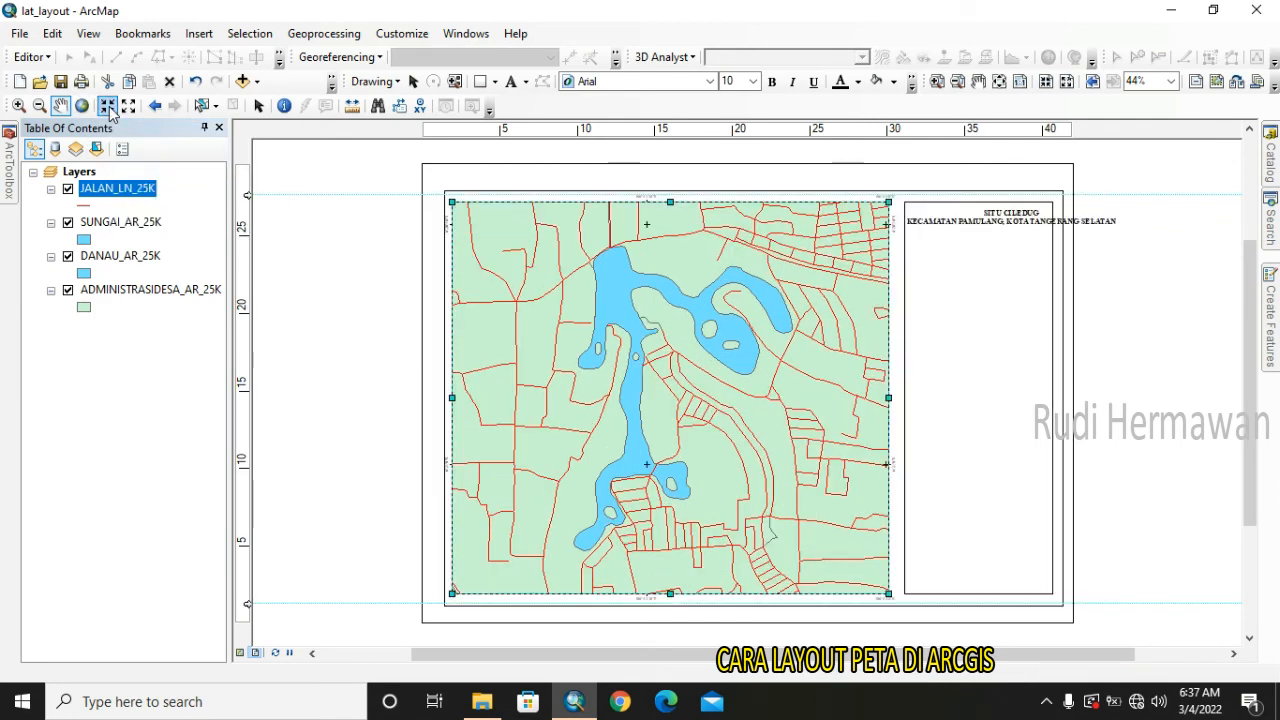
pyautogui.moveTo(688, 416); pyautogui.dragTo(702, 456)
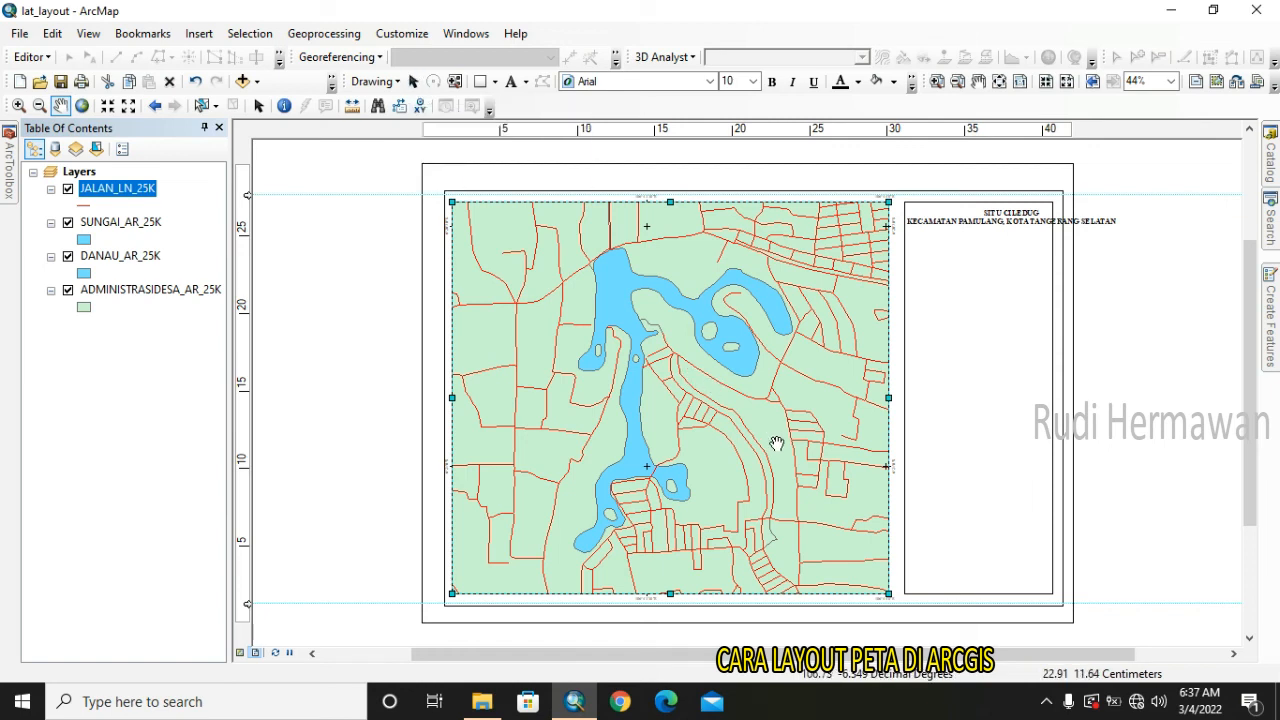
pyautogui.click(414, 84)
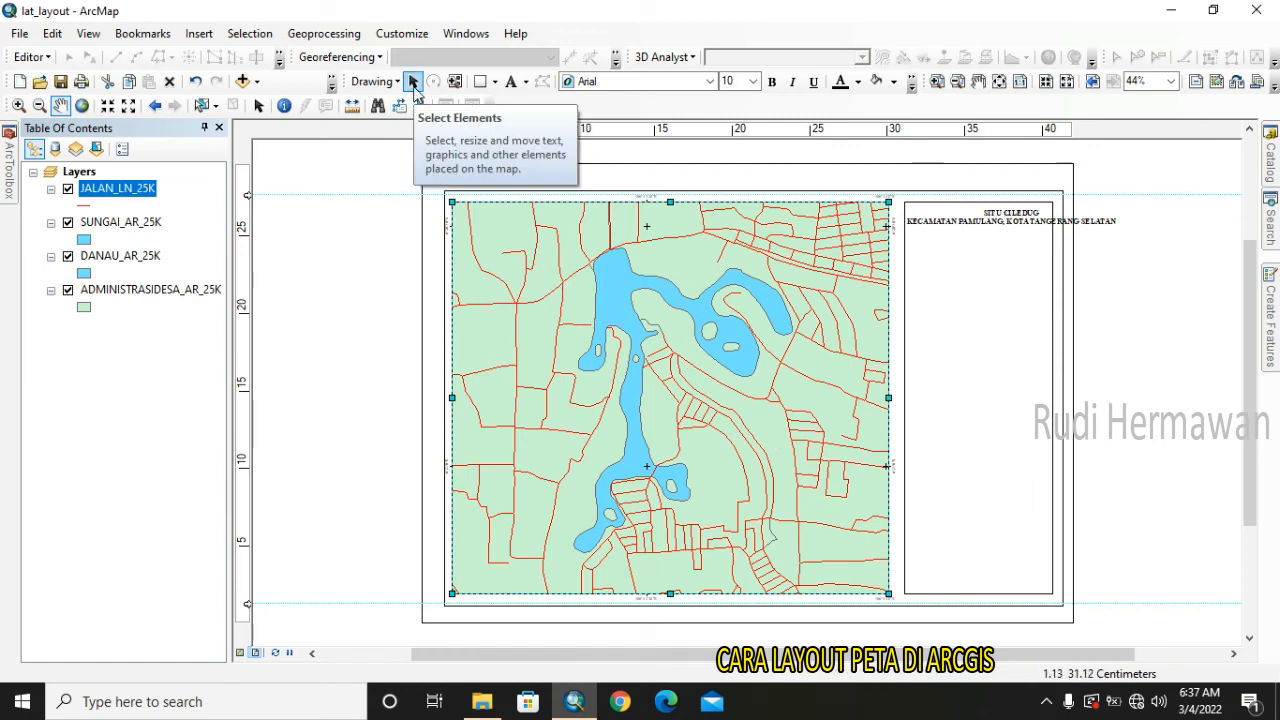
pyautogui.click(414, 86)
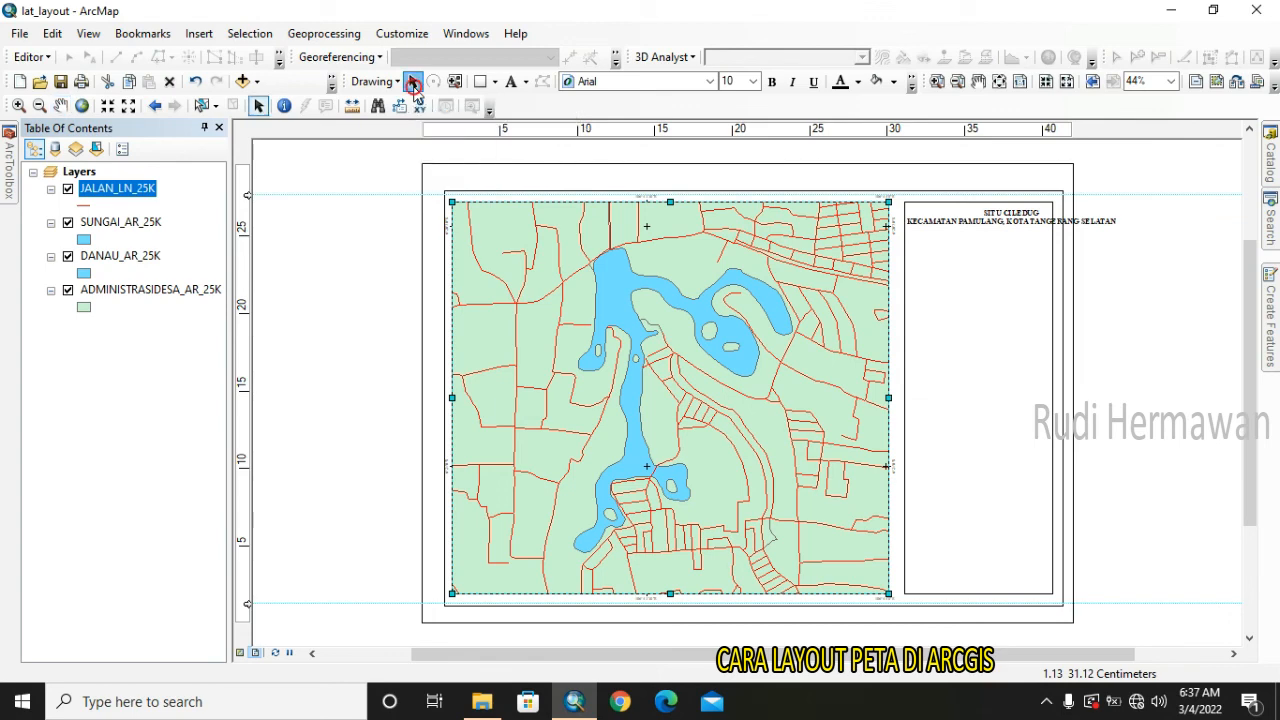
# Set the data frame's extent to Fixed Scale in its properties.
pyautogui.rightClick(759, 318)
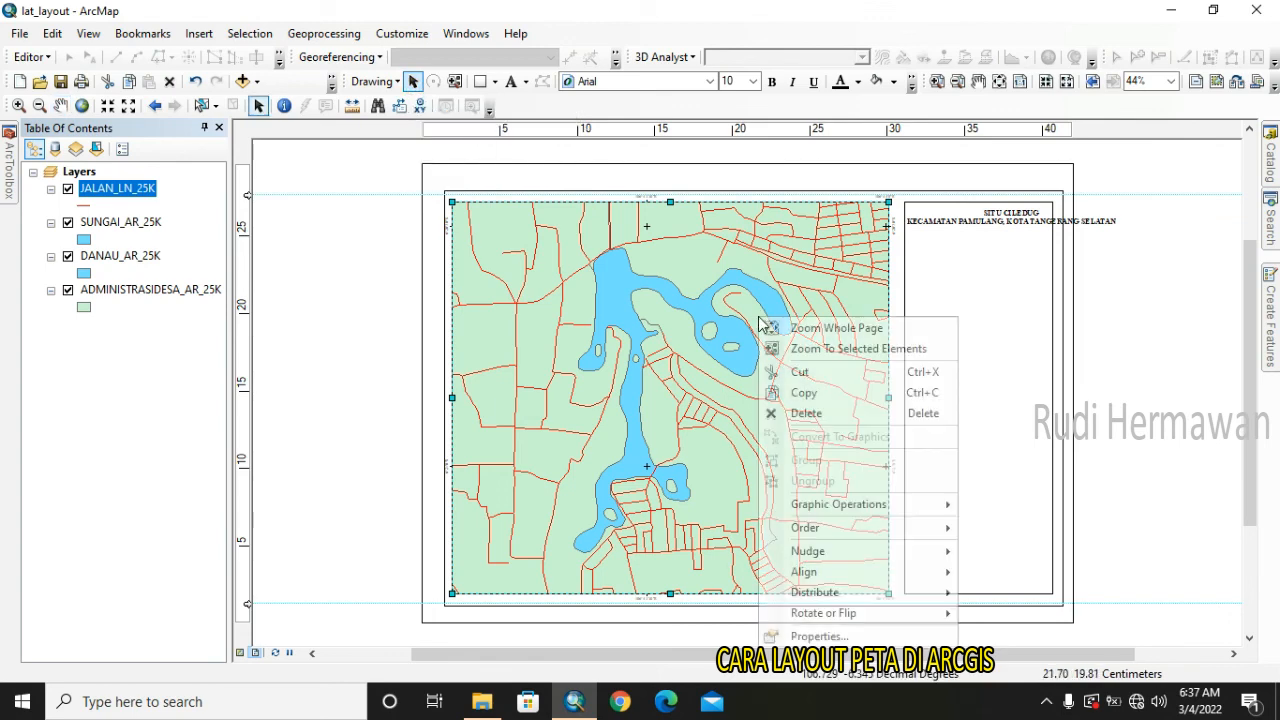
pyautogui.click(822, 637)
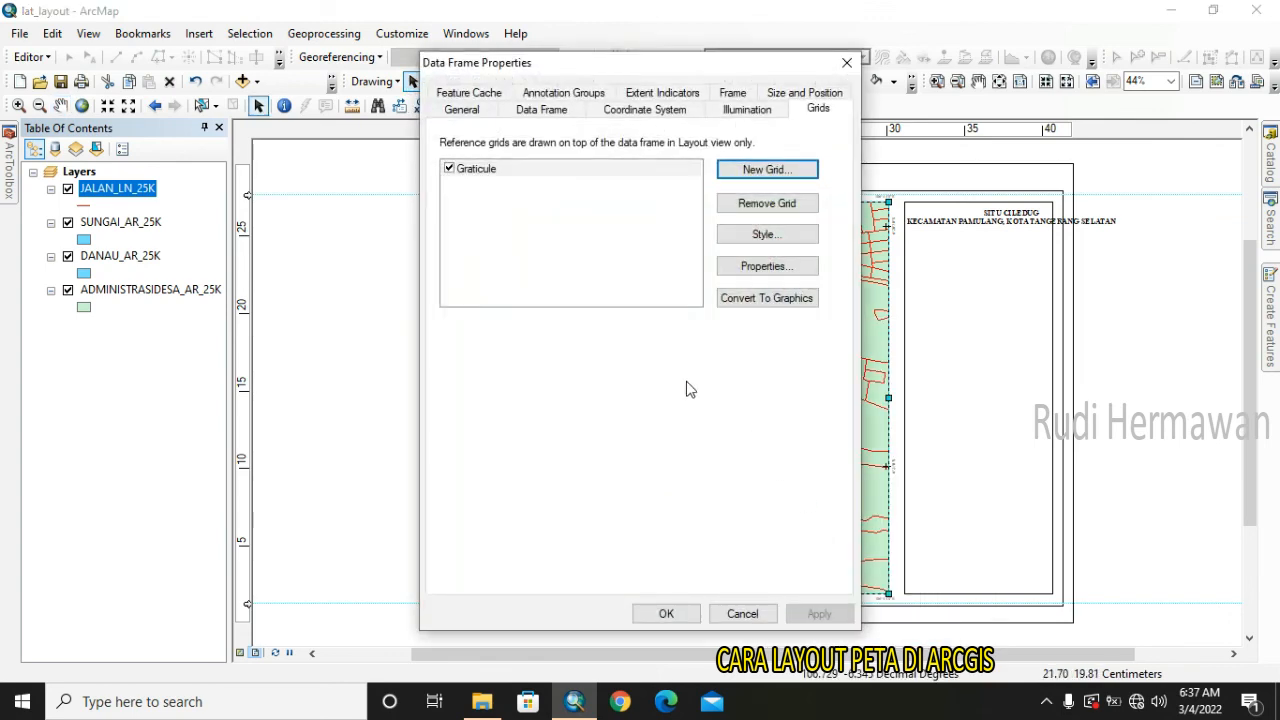
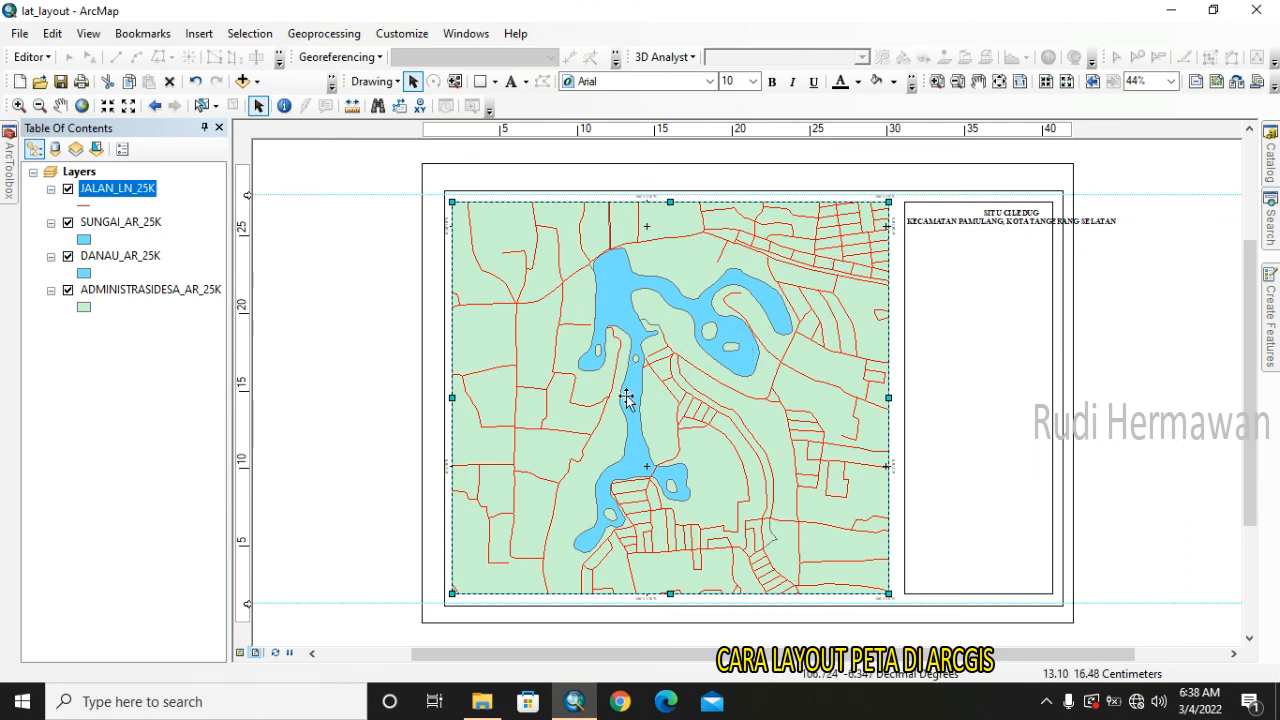
pyautogui.rightClick(664, 274)
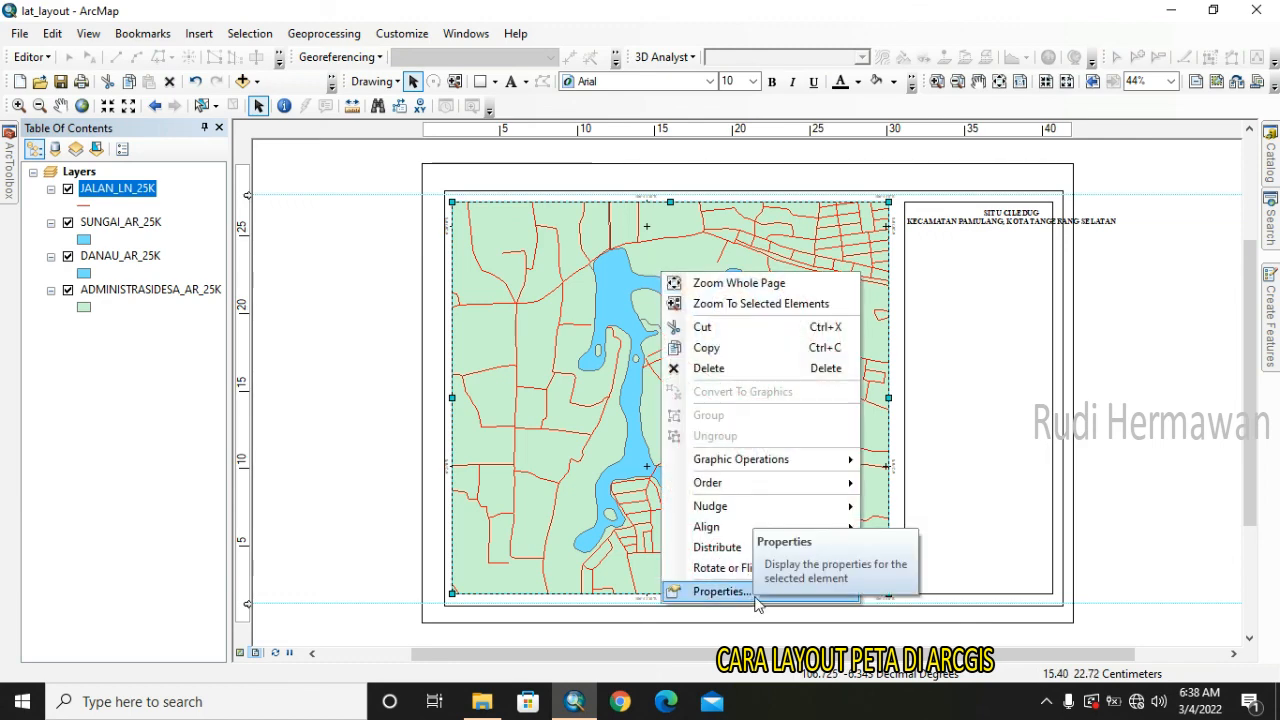
pyautogui.click(720, 591)
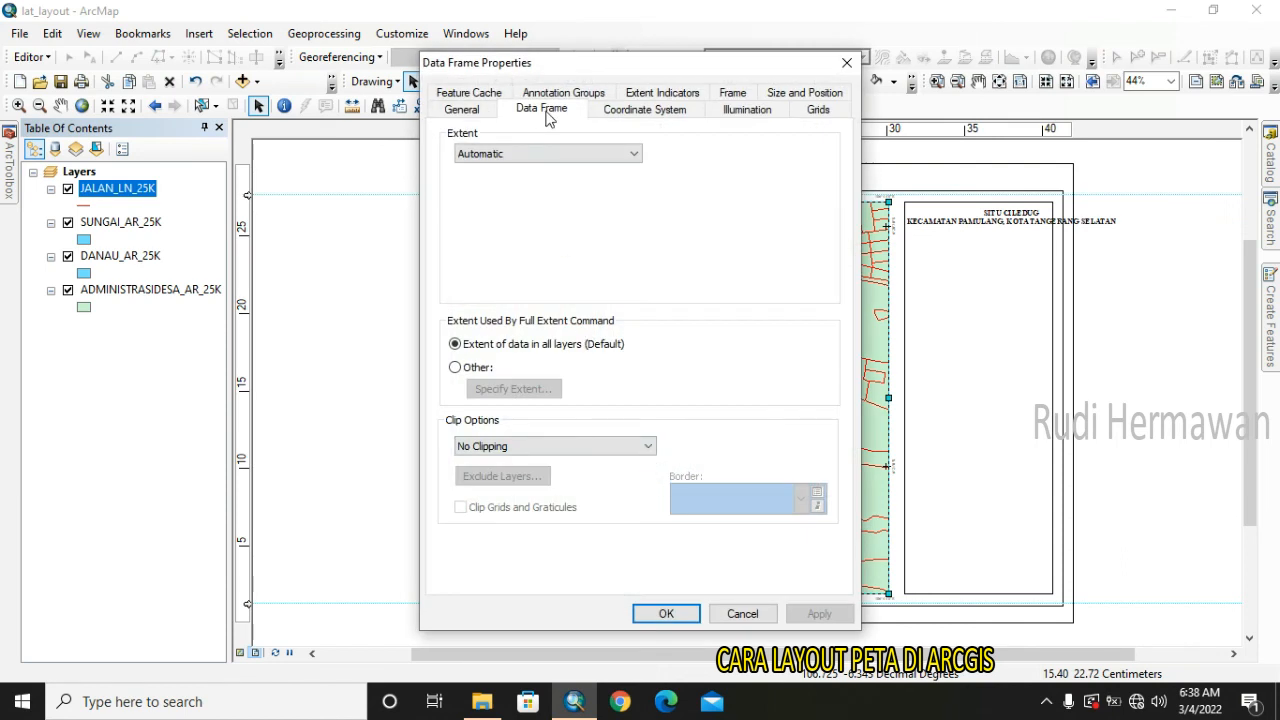
pyautogui.click(468, 112)
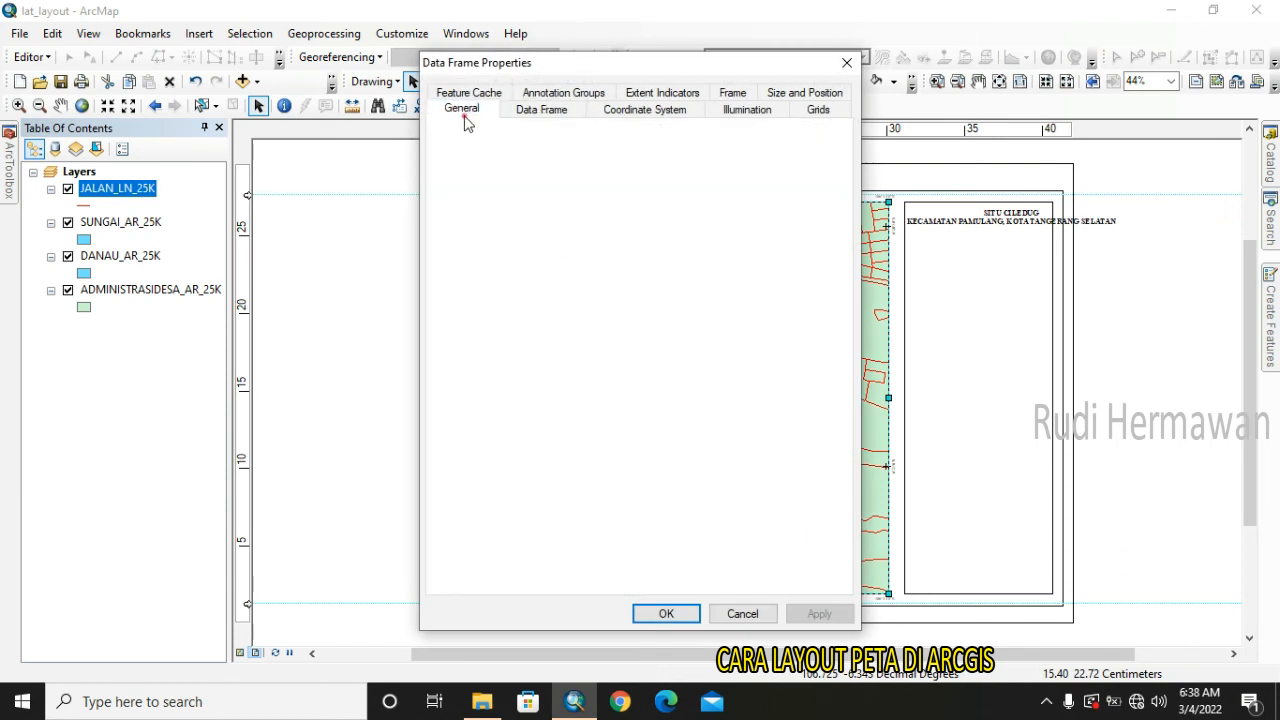
pyautogui.click(560, 111)
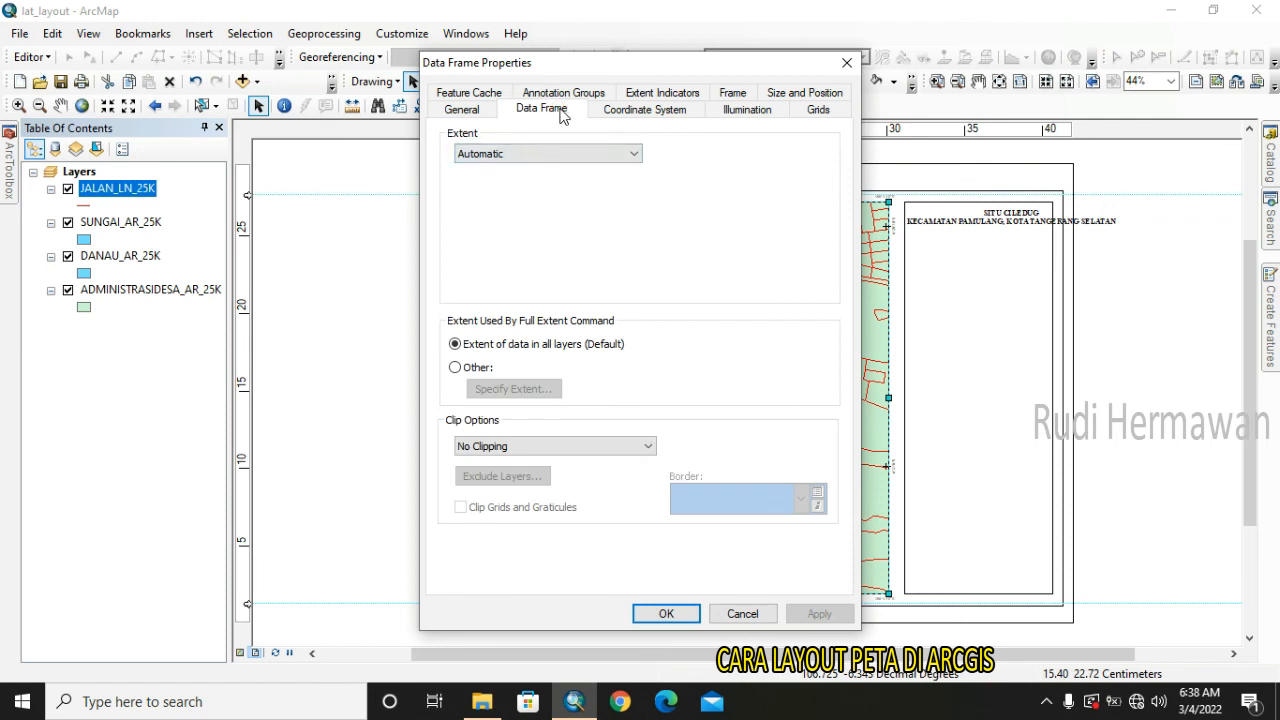
pyautogui.click(468, 152)
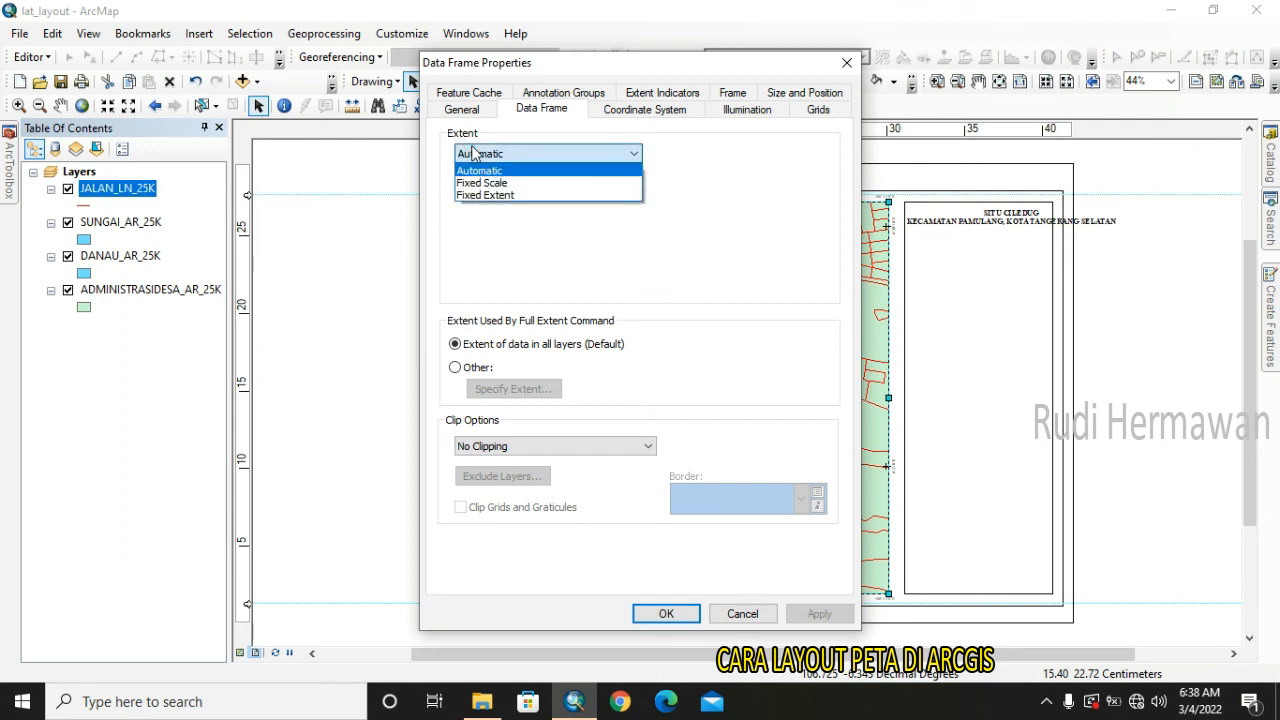
pyautogui.click(518, 183)
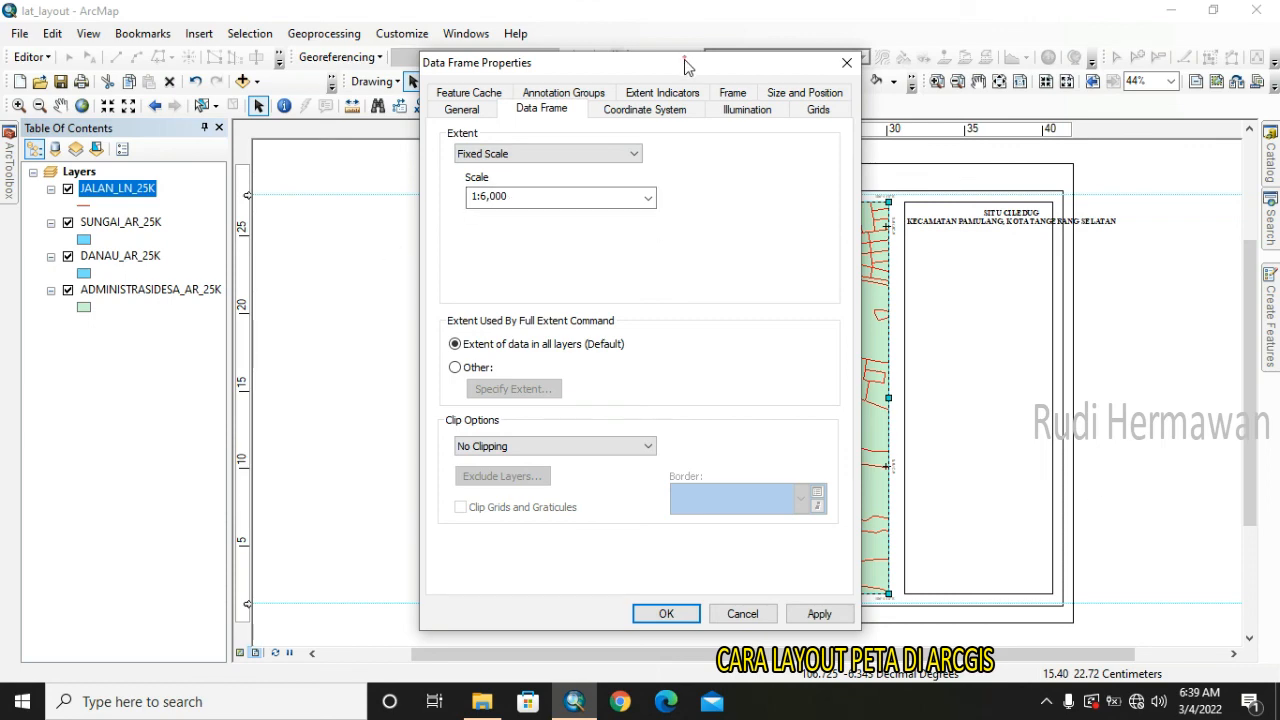
# Set the data frame's fixed scale to 1:6,500 and apply the properties.
pyautogui.moveTo(685, 65); pyautogui.dragTo(340, 108)
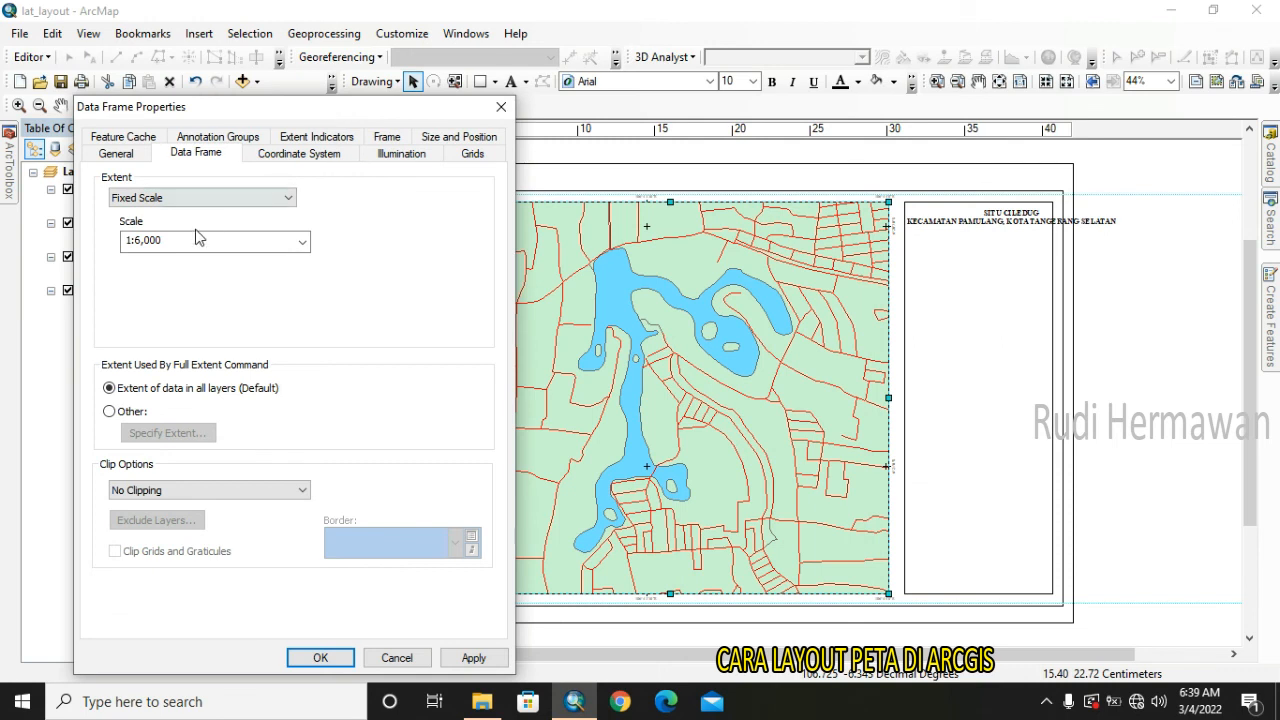
pyautogui.doubleClick(164, 240)
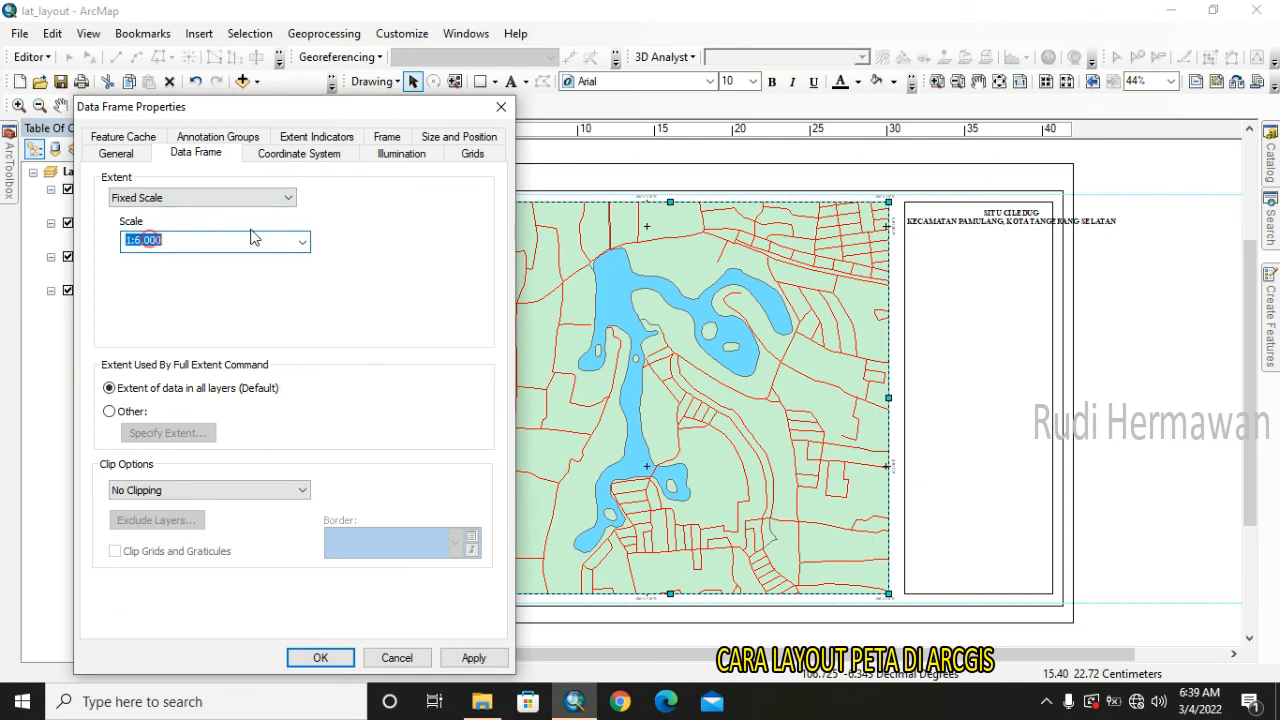
pyautogui.click(171, 241)
pyautogui.write('5')
pyautogui.click(474, 656)
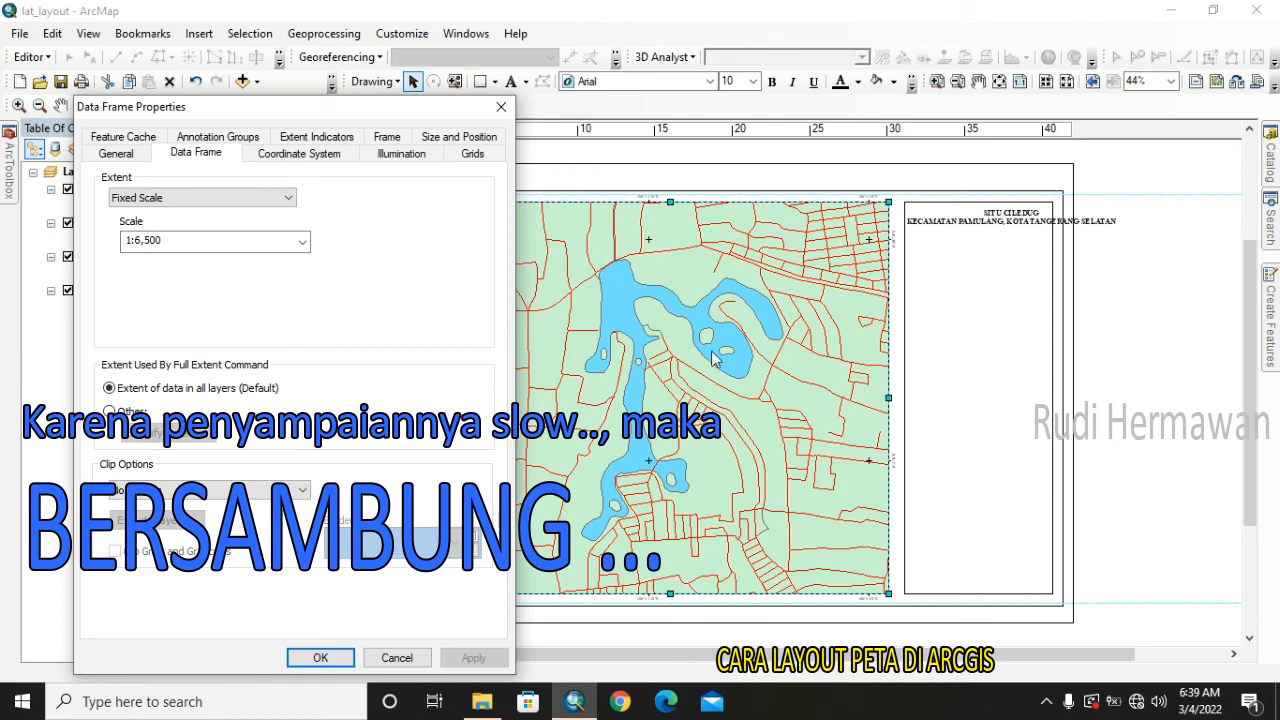
pyautogui.click(318, 656)
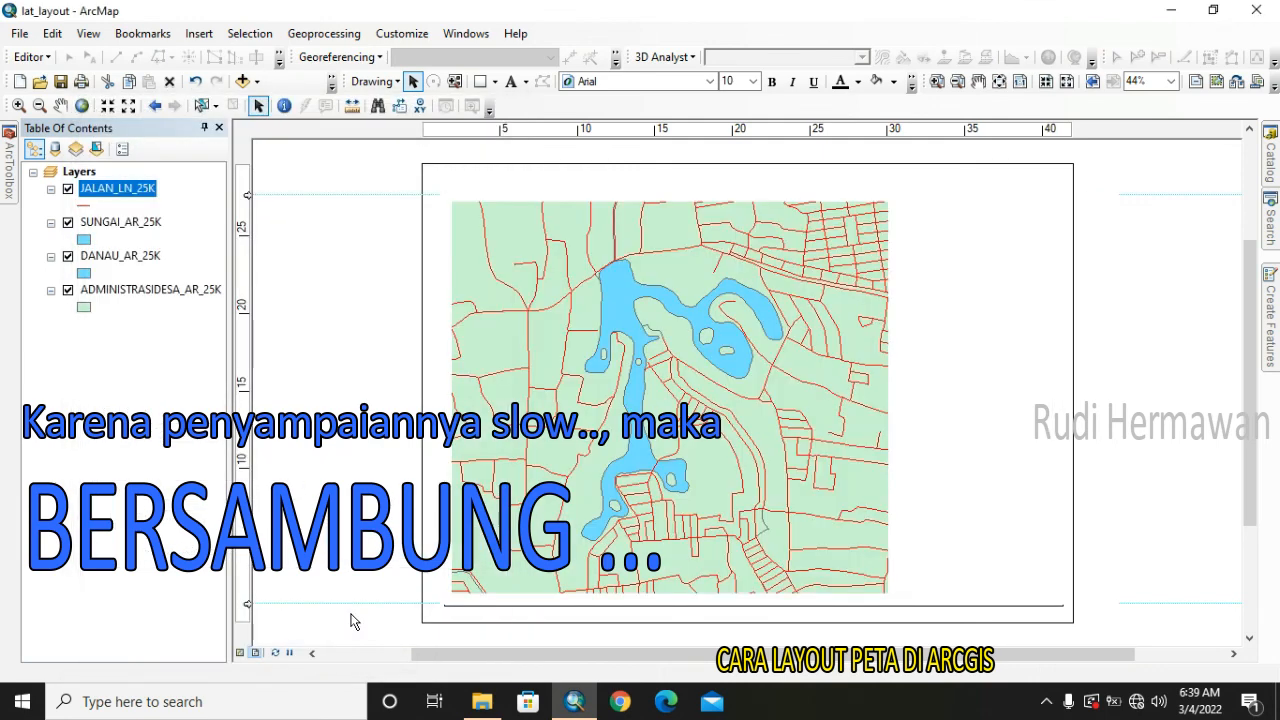